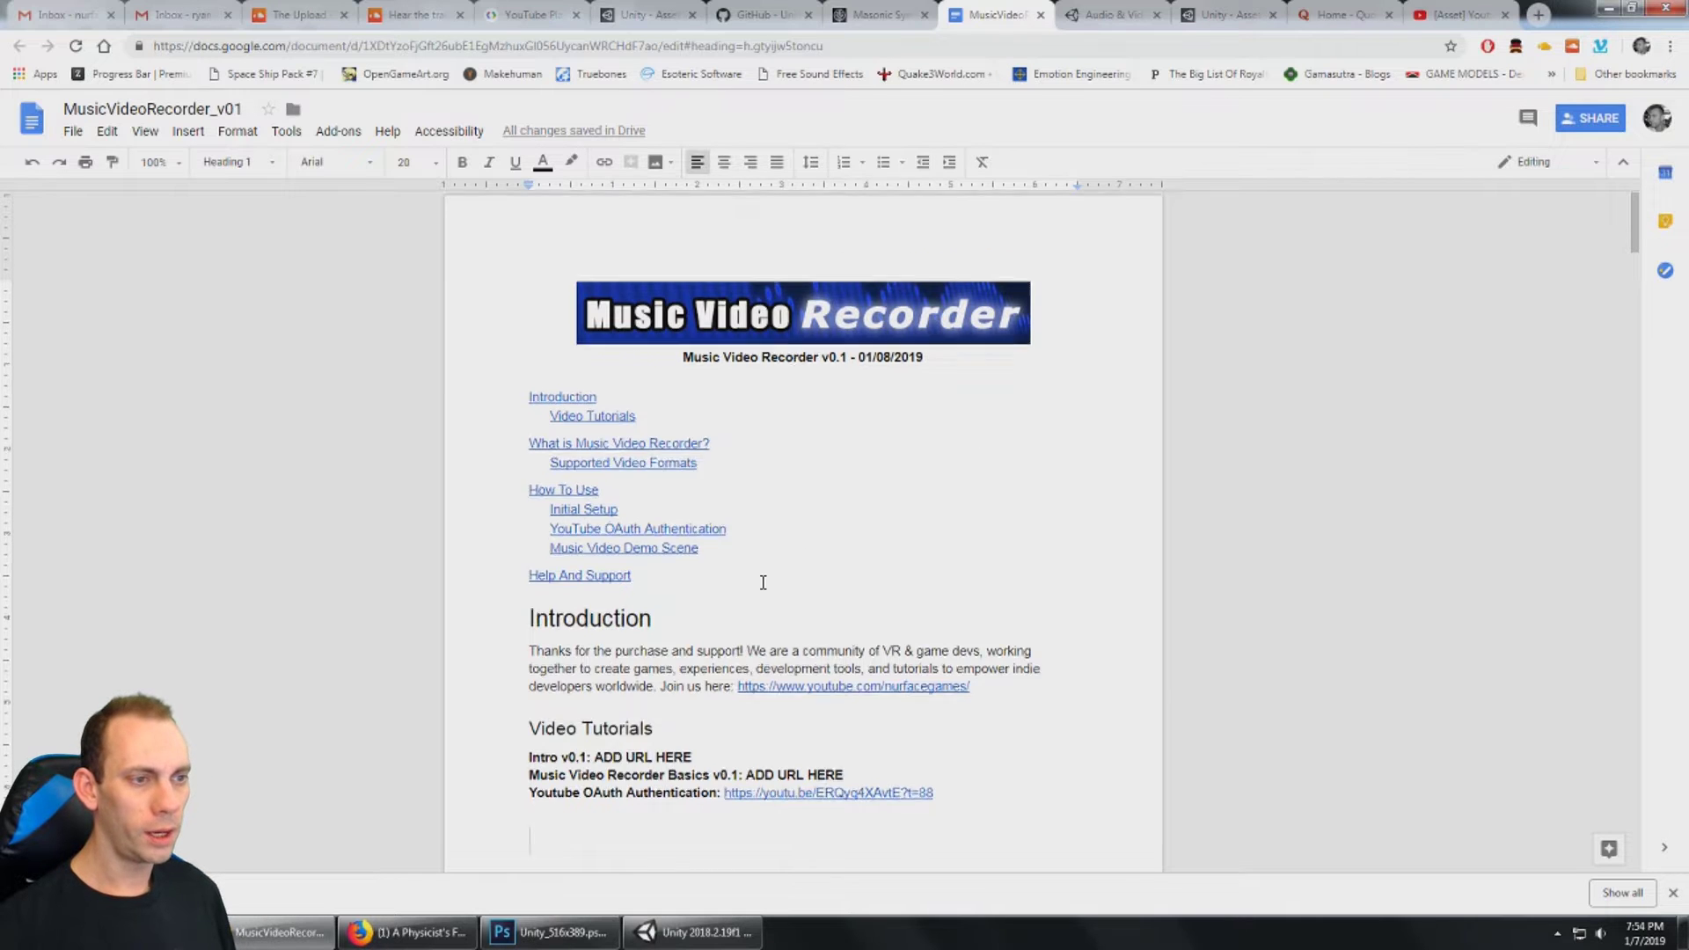
Step: Scroll the MusicVideoRecorder_v01 doc past the contents and Introduction to 'What is Music Video Recorder?'
scroll(765, 577, down, 4)
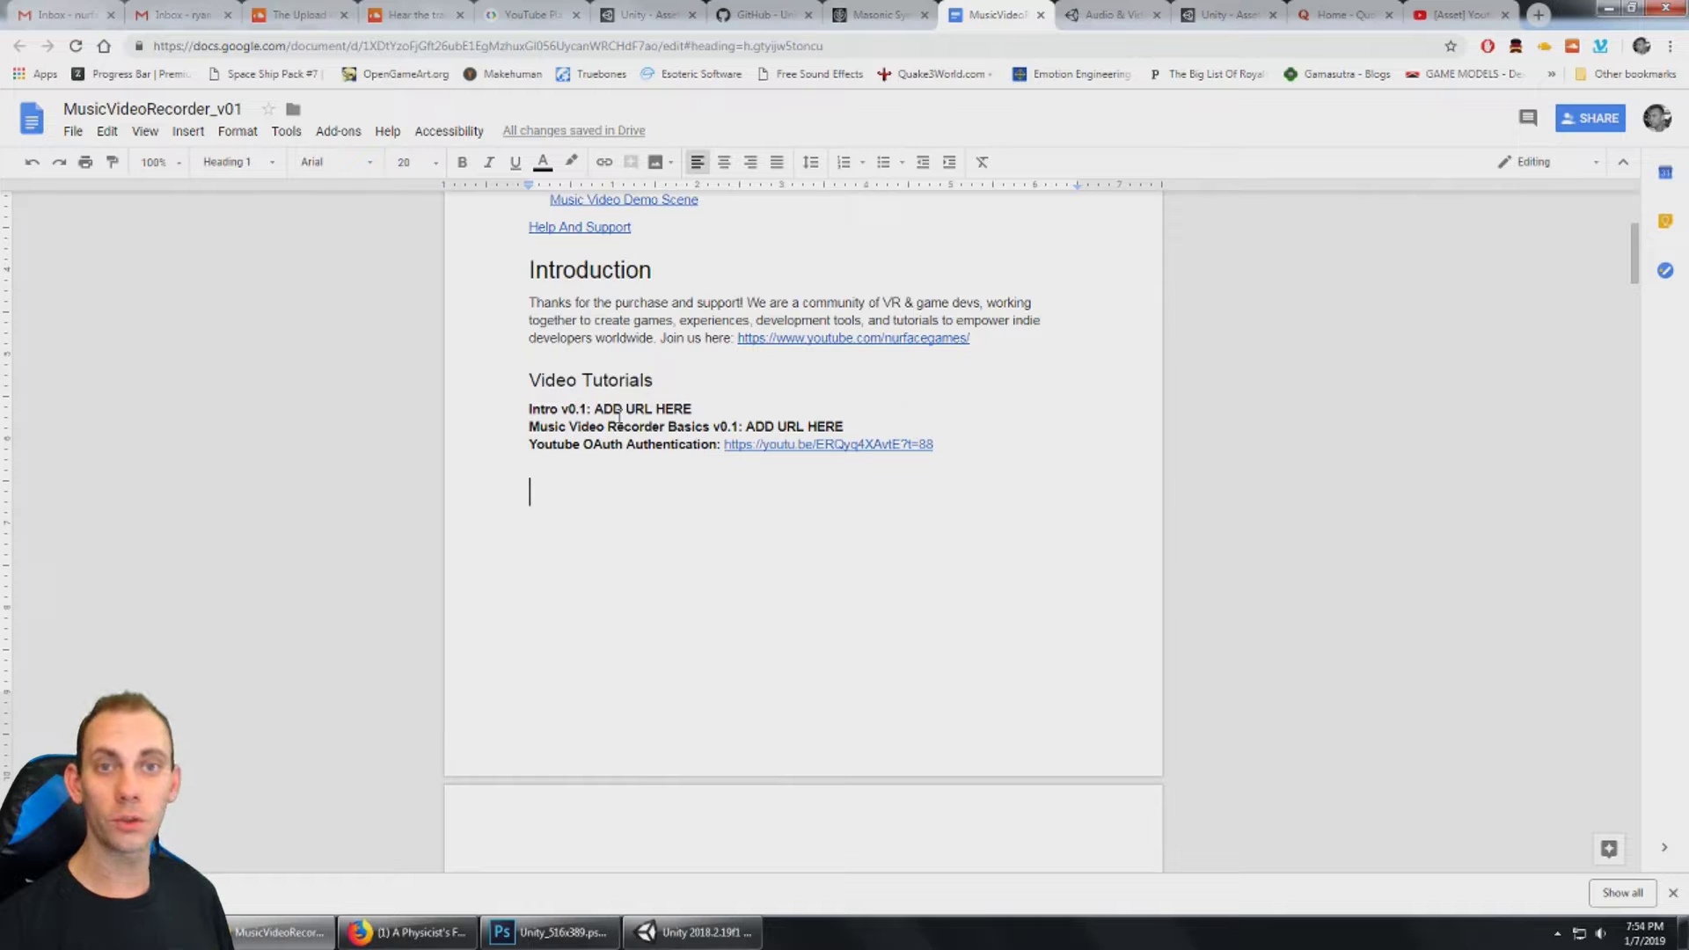
scroll(691, 431, down, 2)
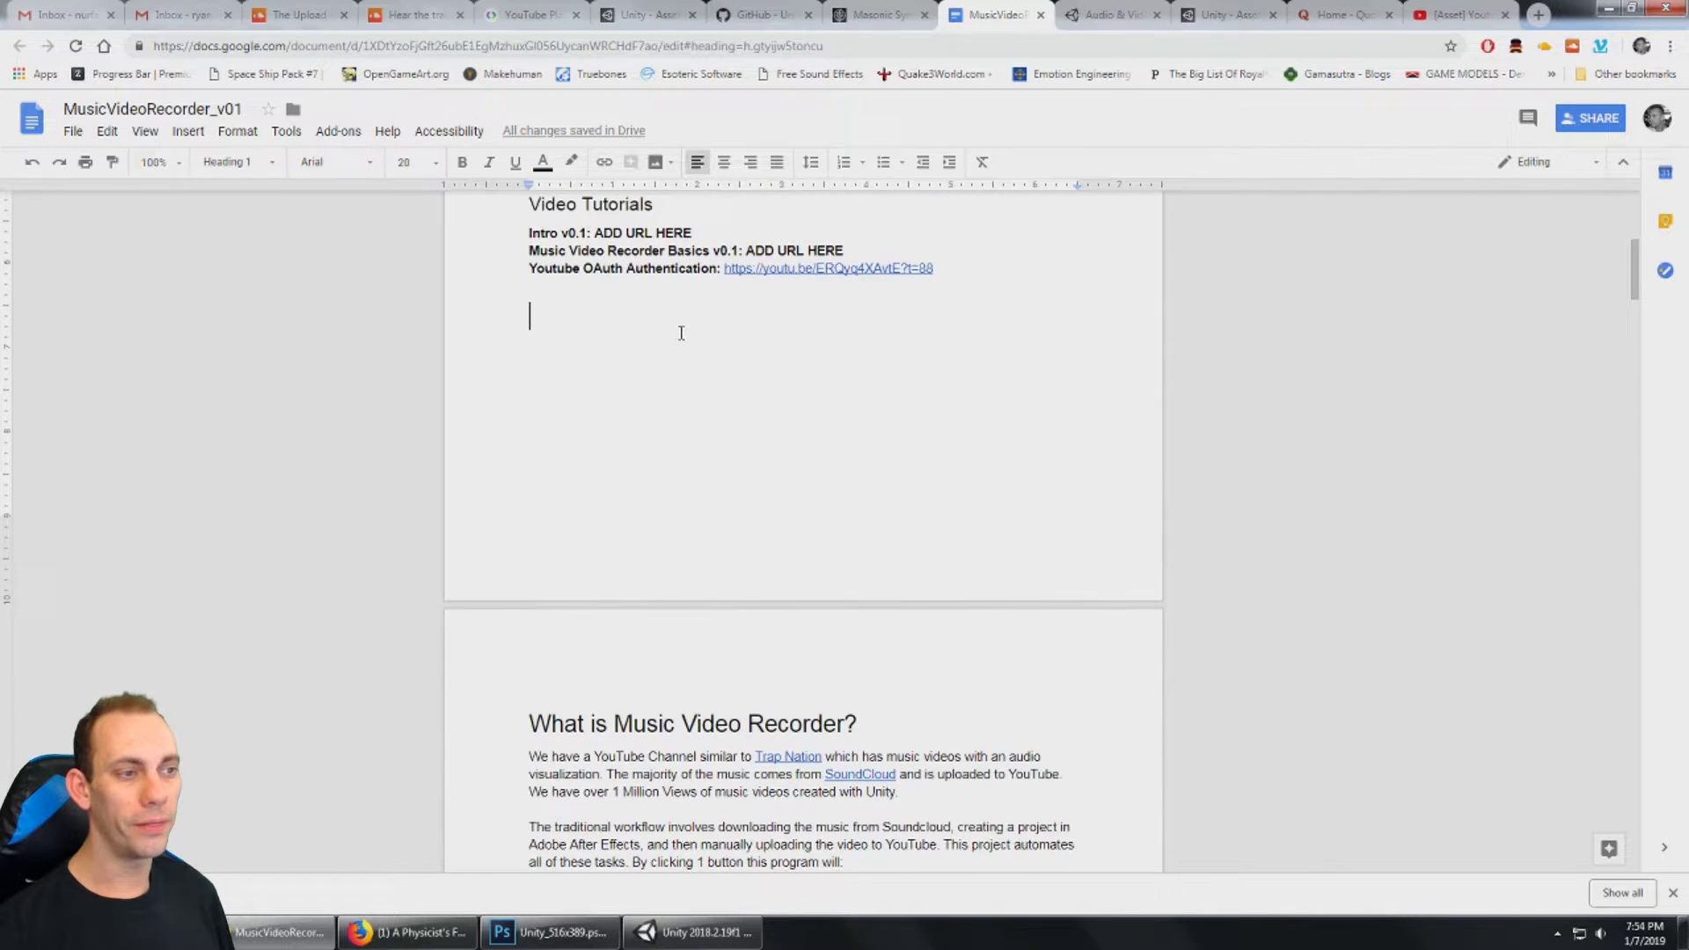
scroll(681, 335, up, 1)
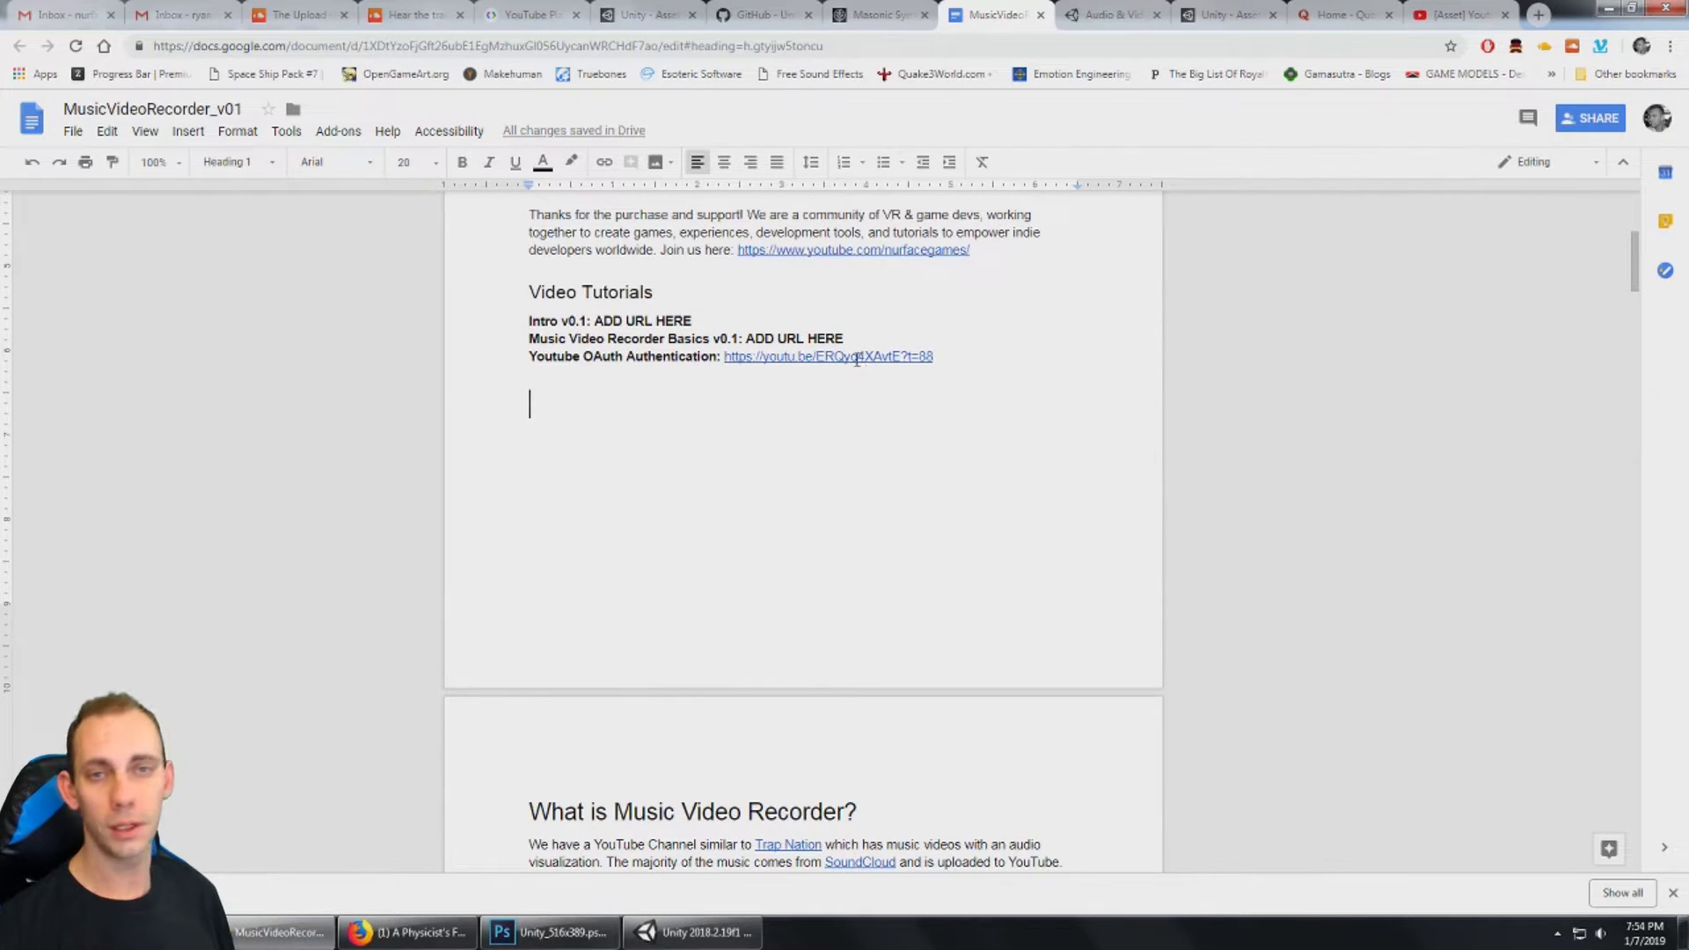
scroll(830, 370, down, 1)
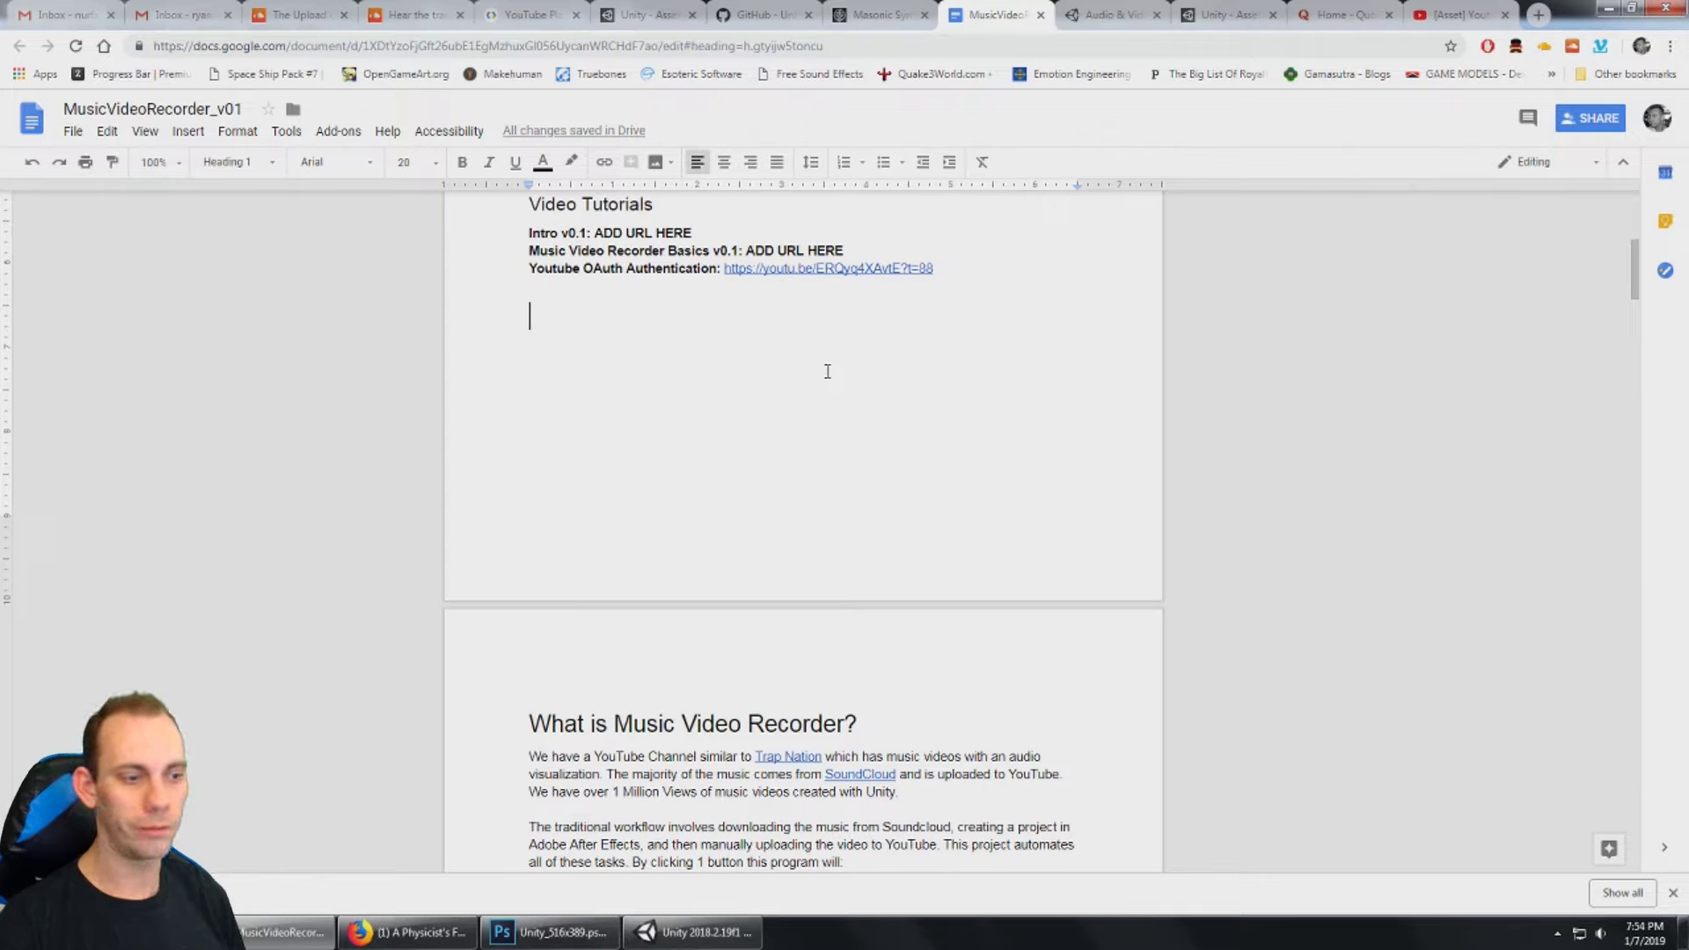
scroll(836, 373, down, 5)
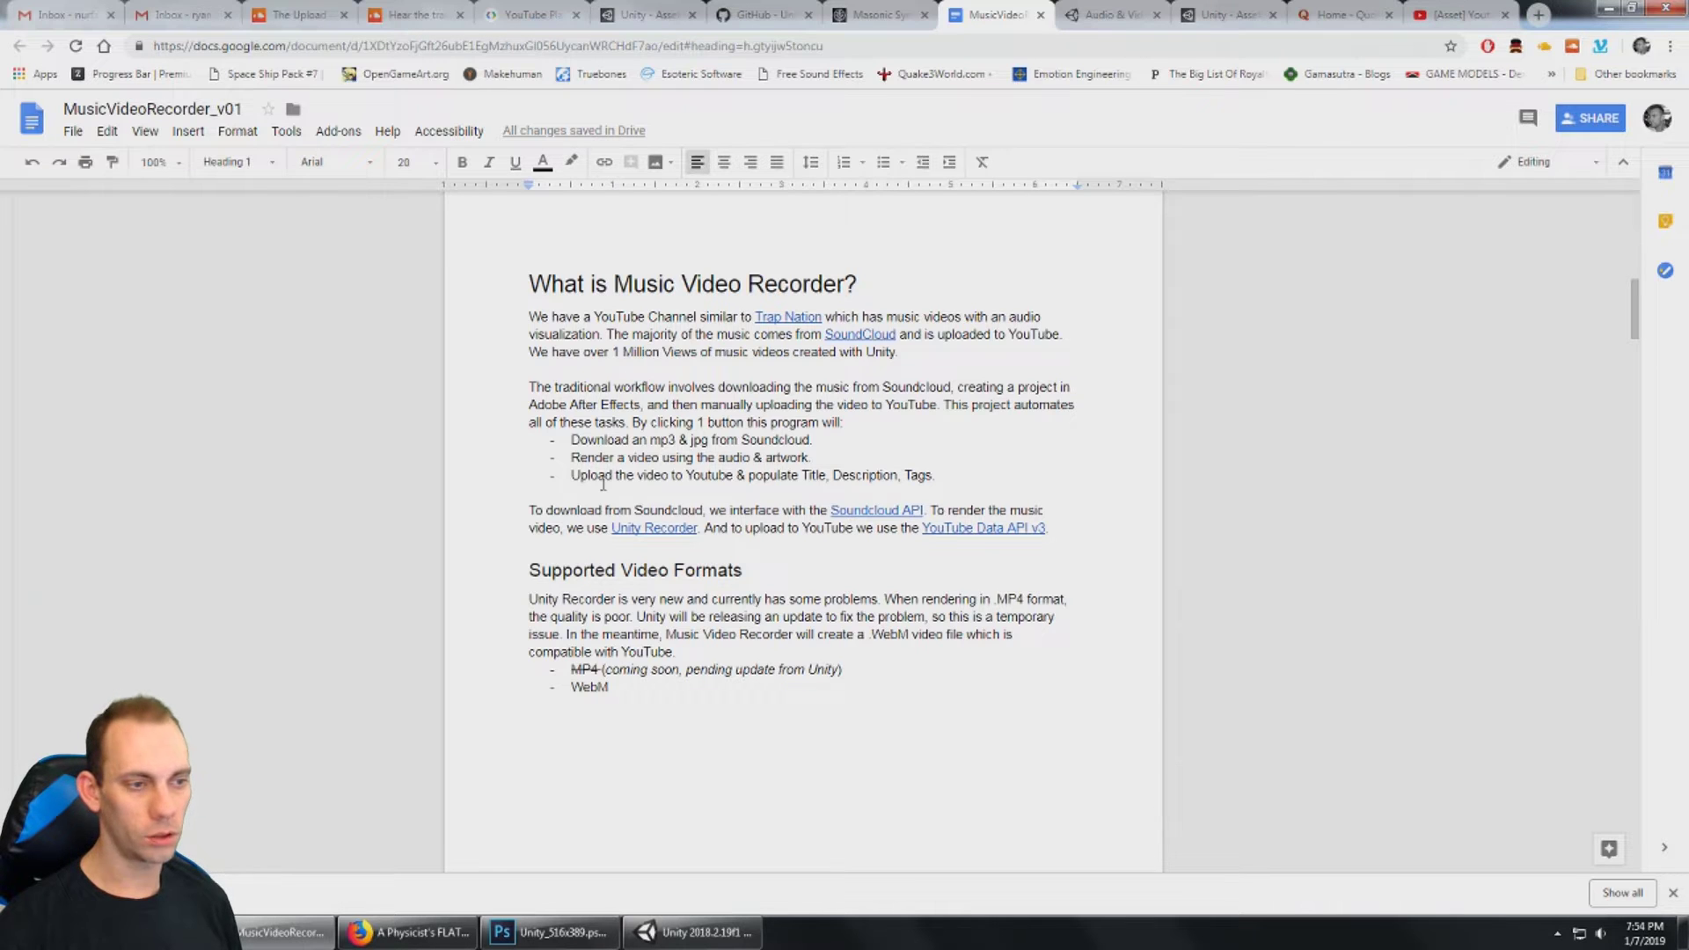
Step: Scroll past Supported Video Formats to the How To Use and Initial Setup headings
scroll(582, 472, down, 1)
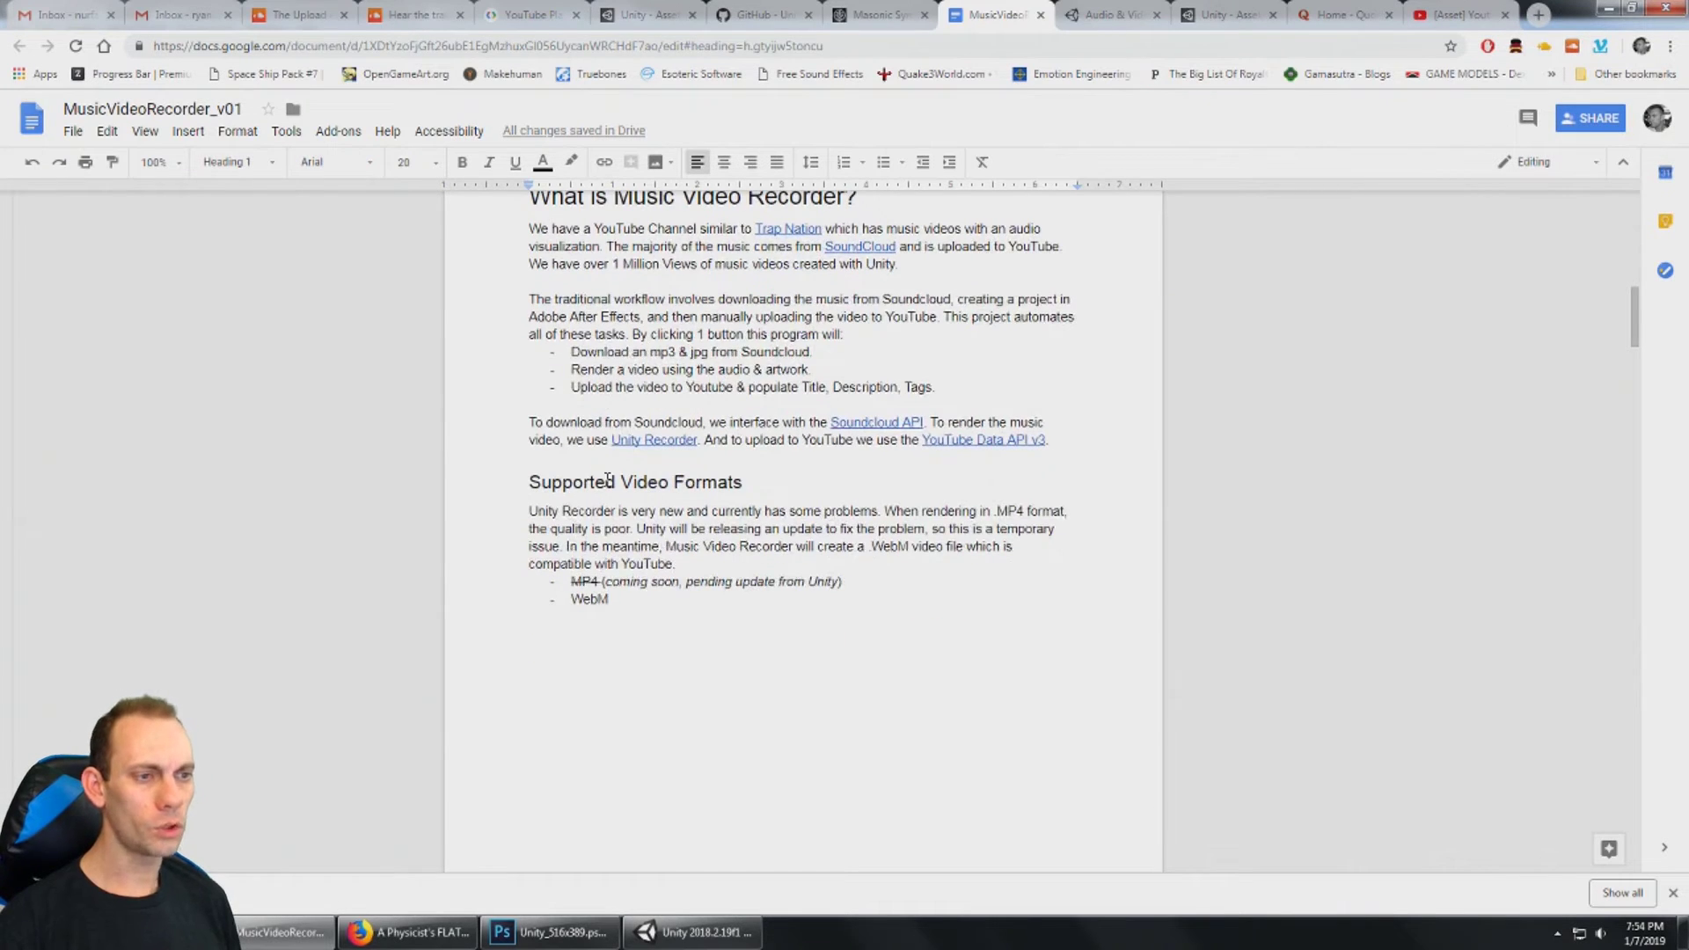
scroll(607, 479, down, 1)
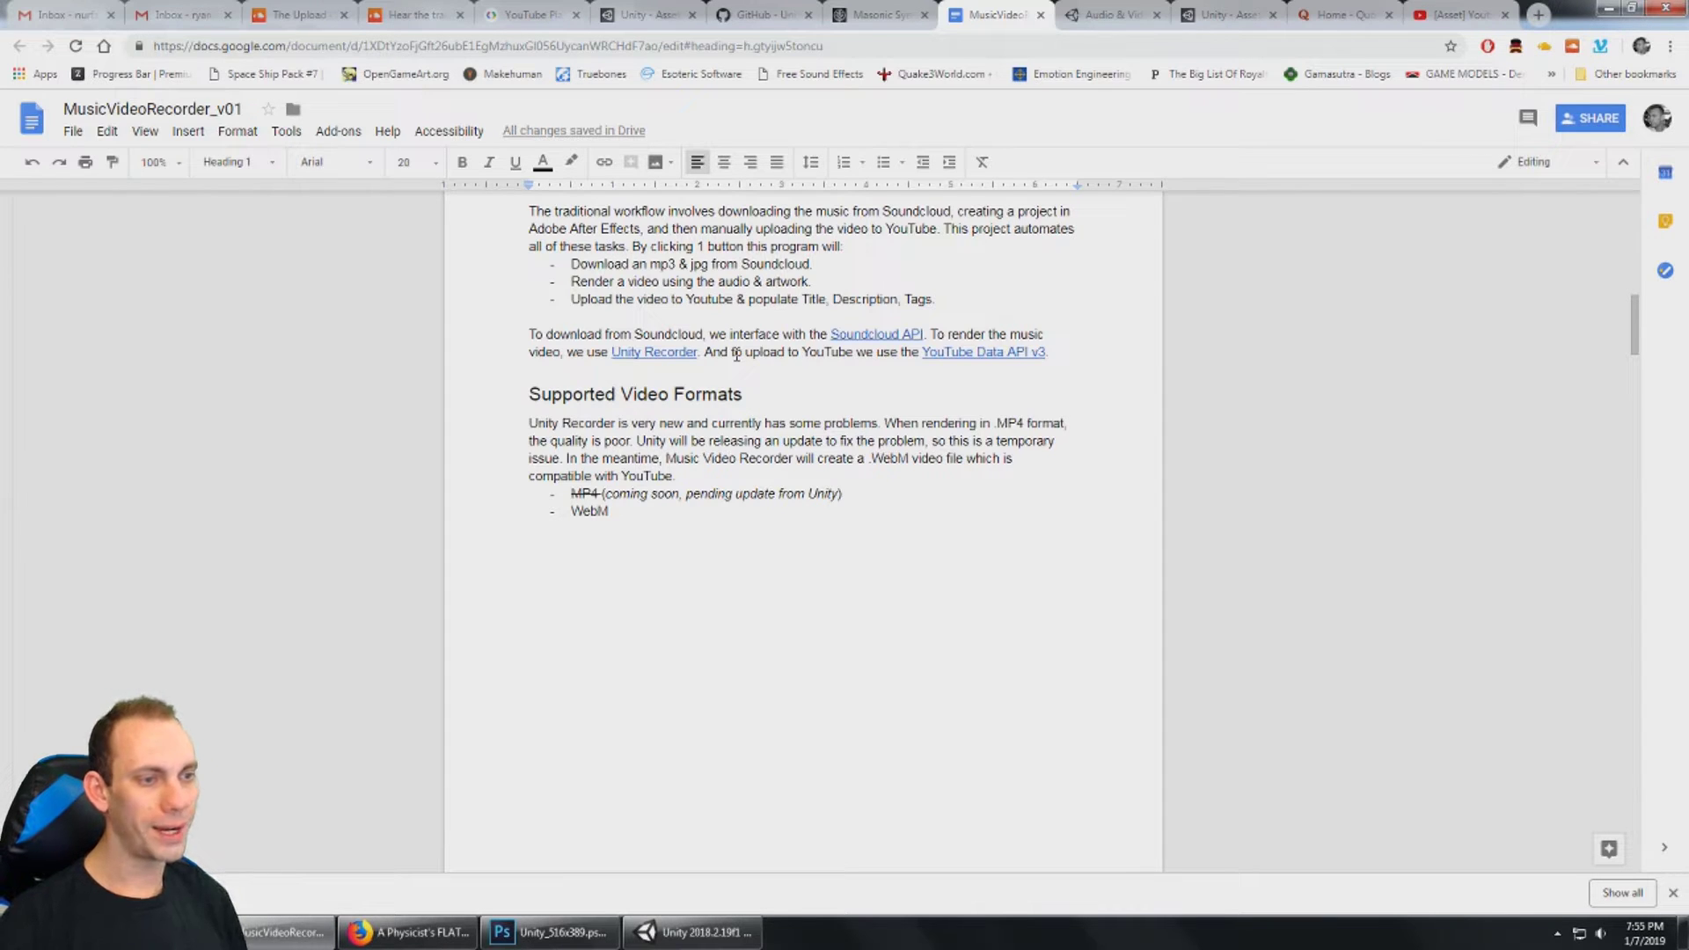
scroll(744, 337, down, 1)
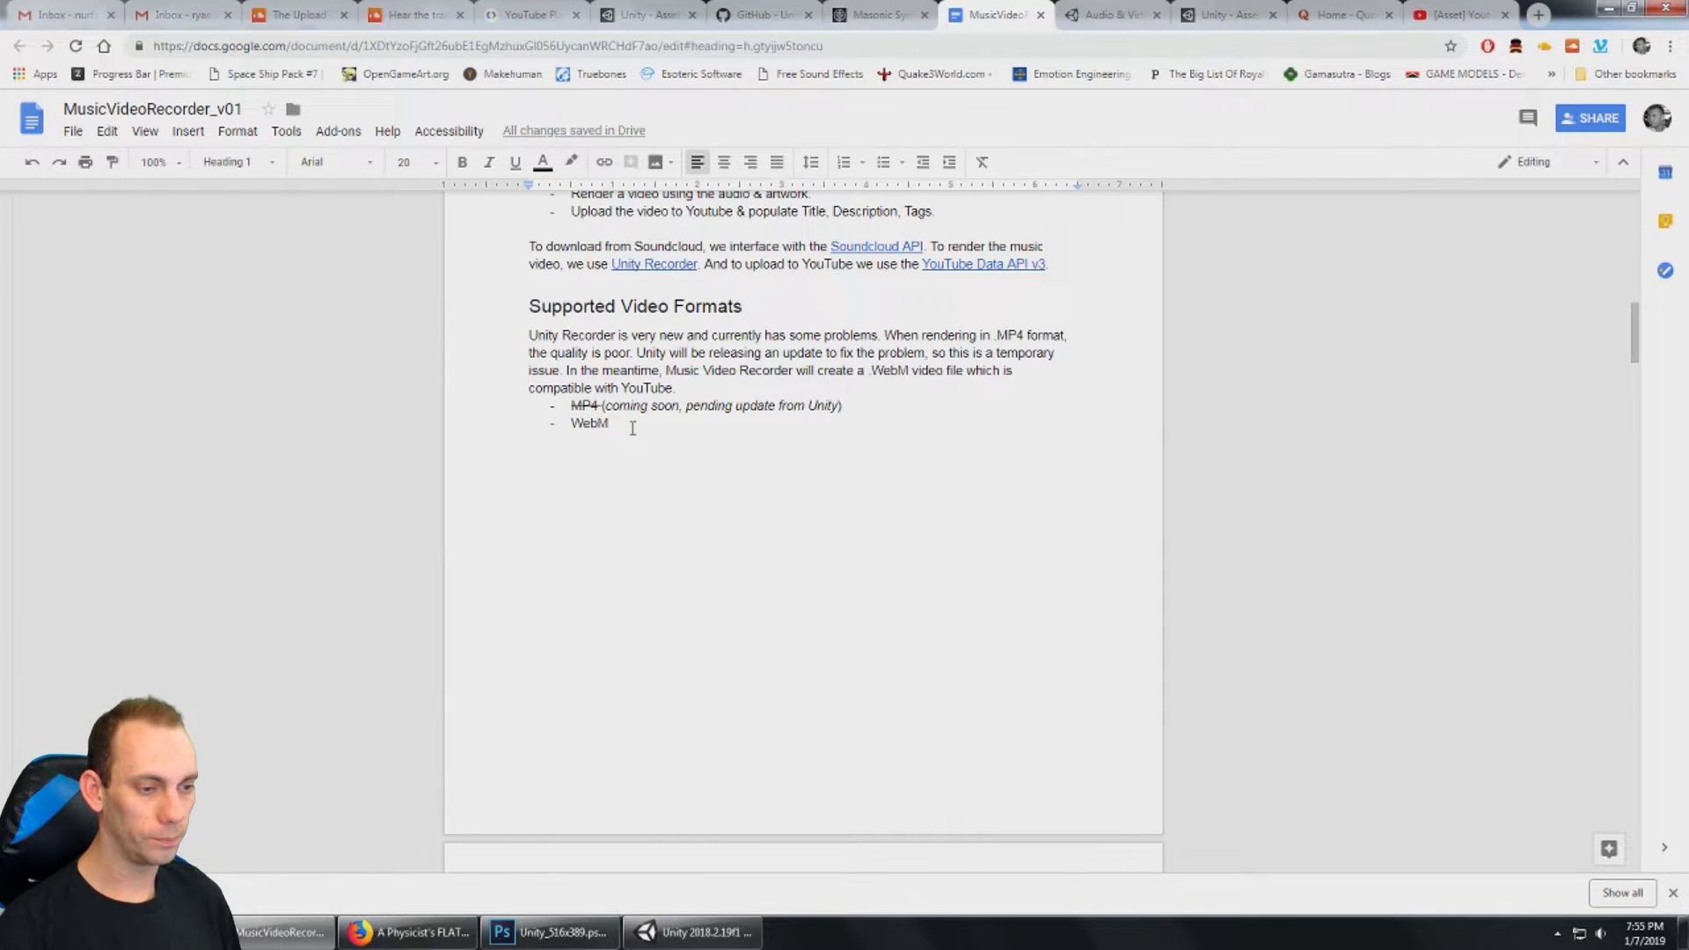
scroll(633, 429, down, 9)
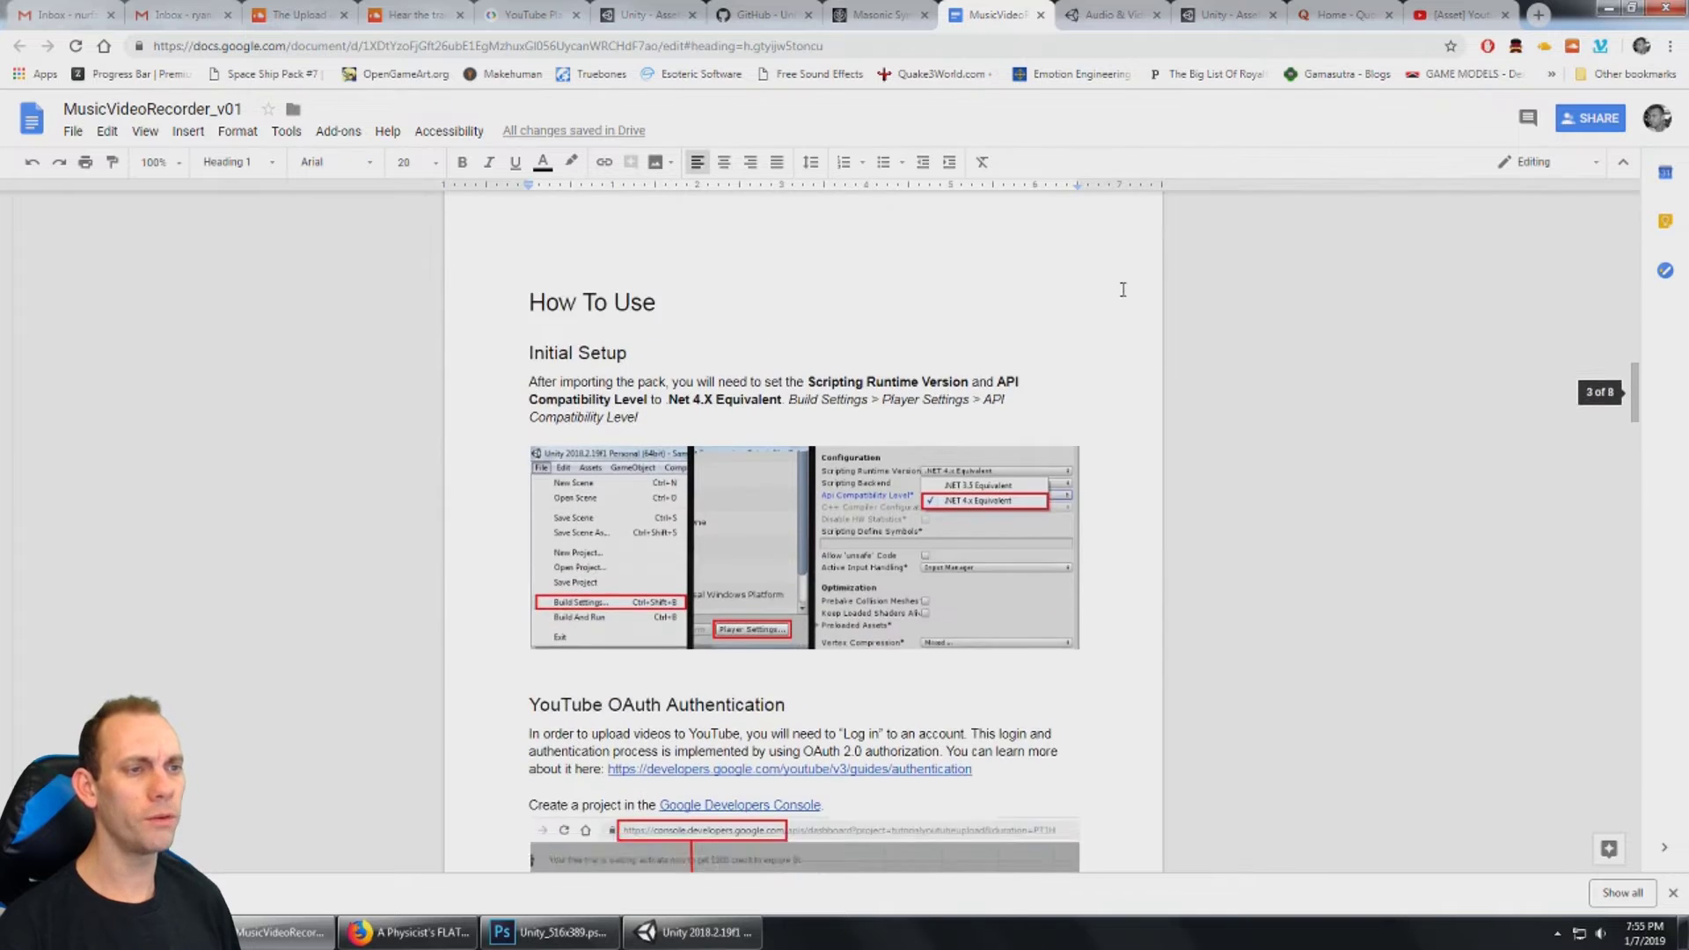
scroll(1227, 279, up, 1)
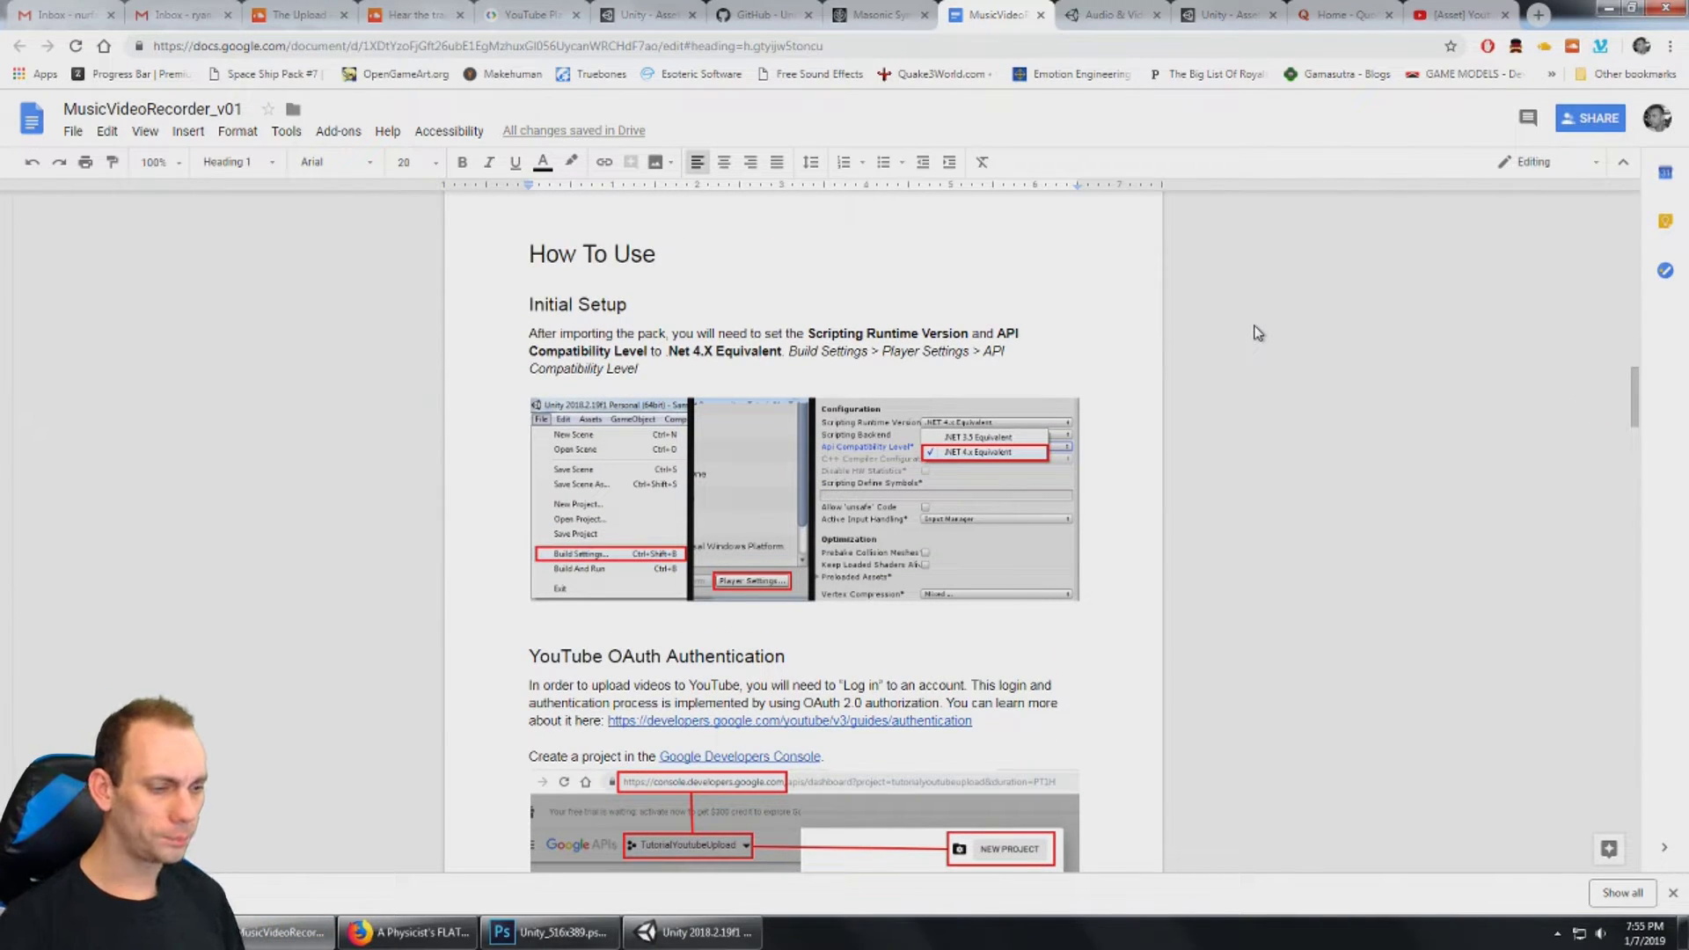
Step: Set Player Settings' Scripting Runtime Version to .NET 4.x Equivalent and restart Unity
click(660, 931)
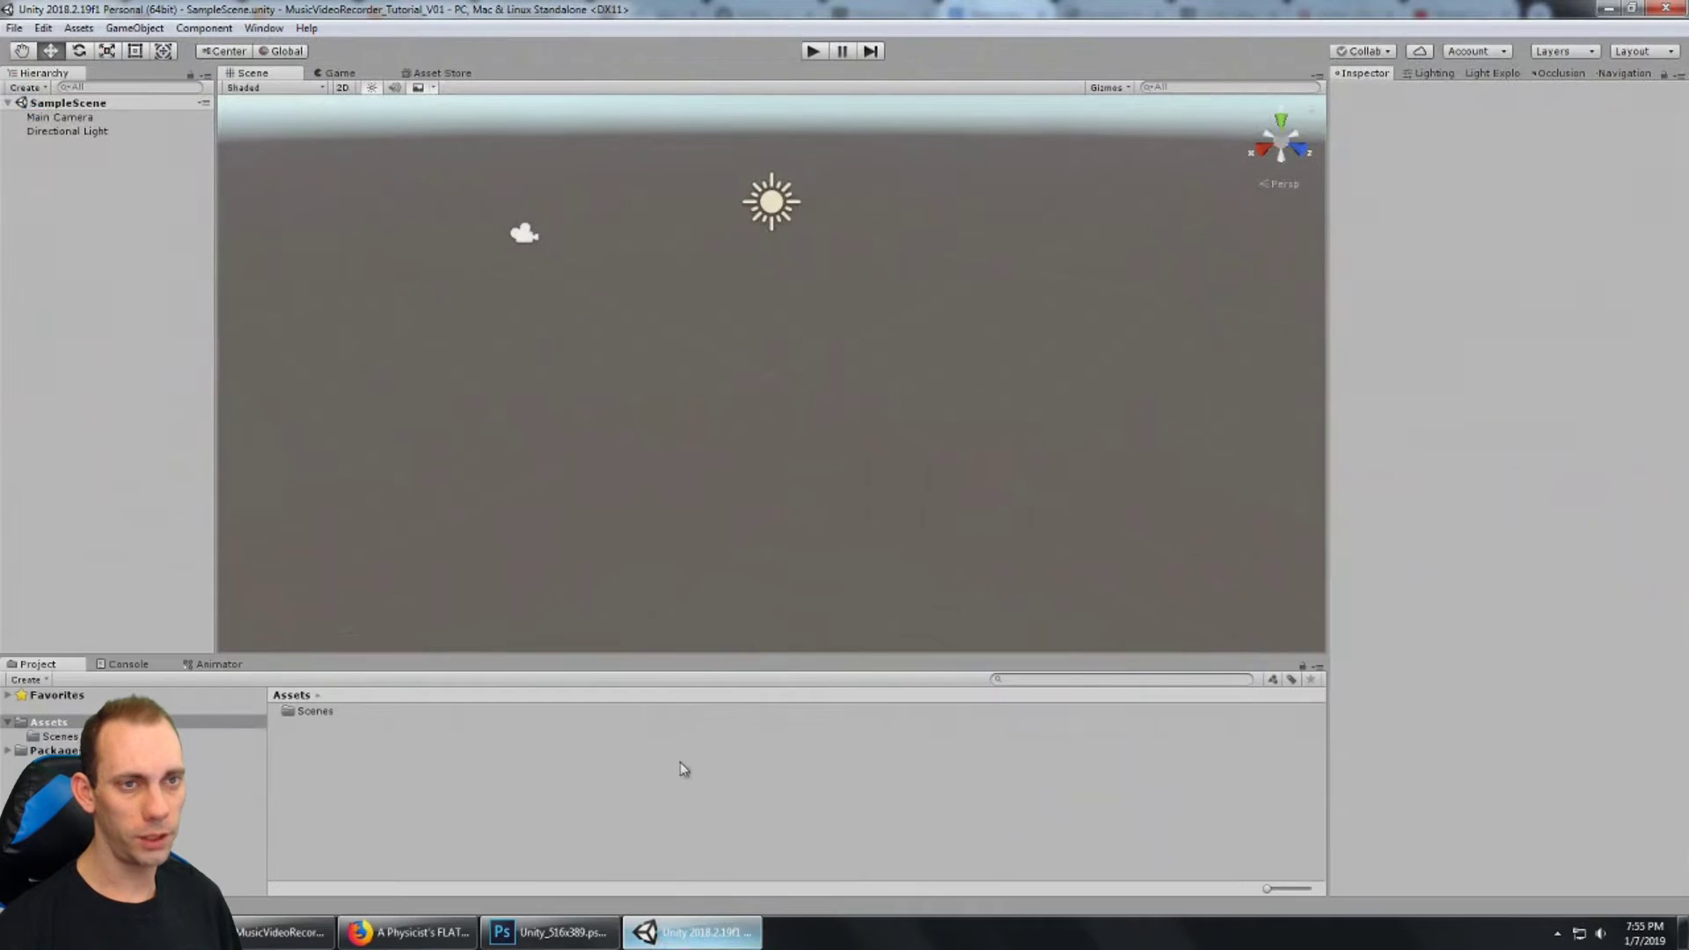
click(15, 28)
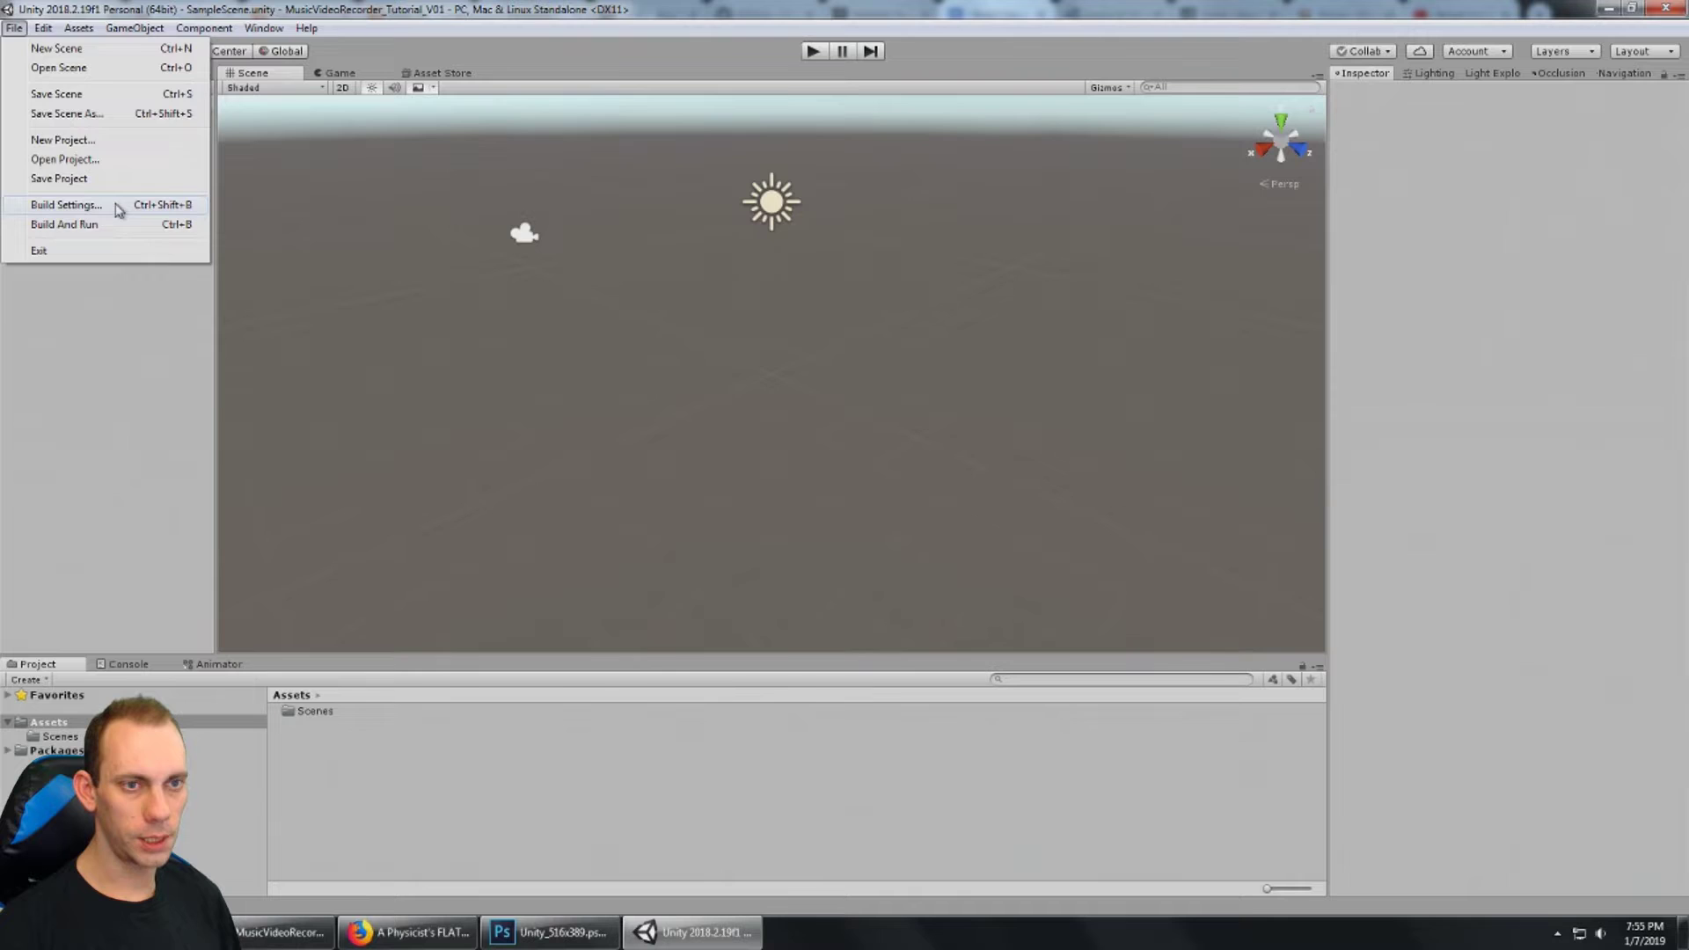
click(65, 204)
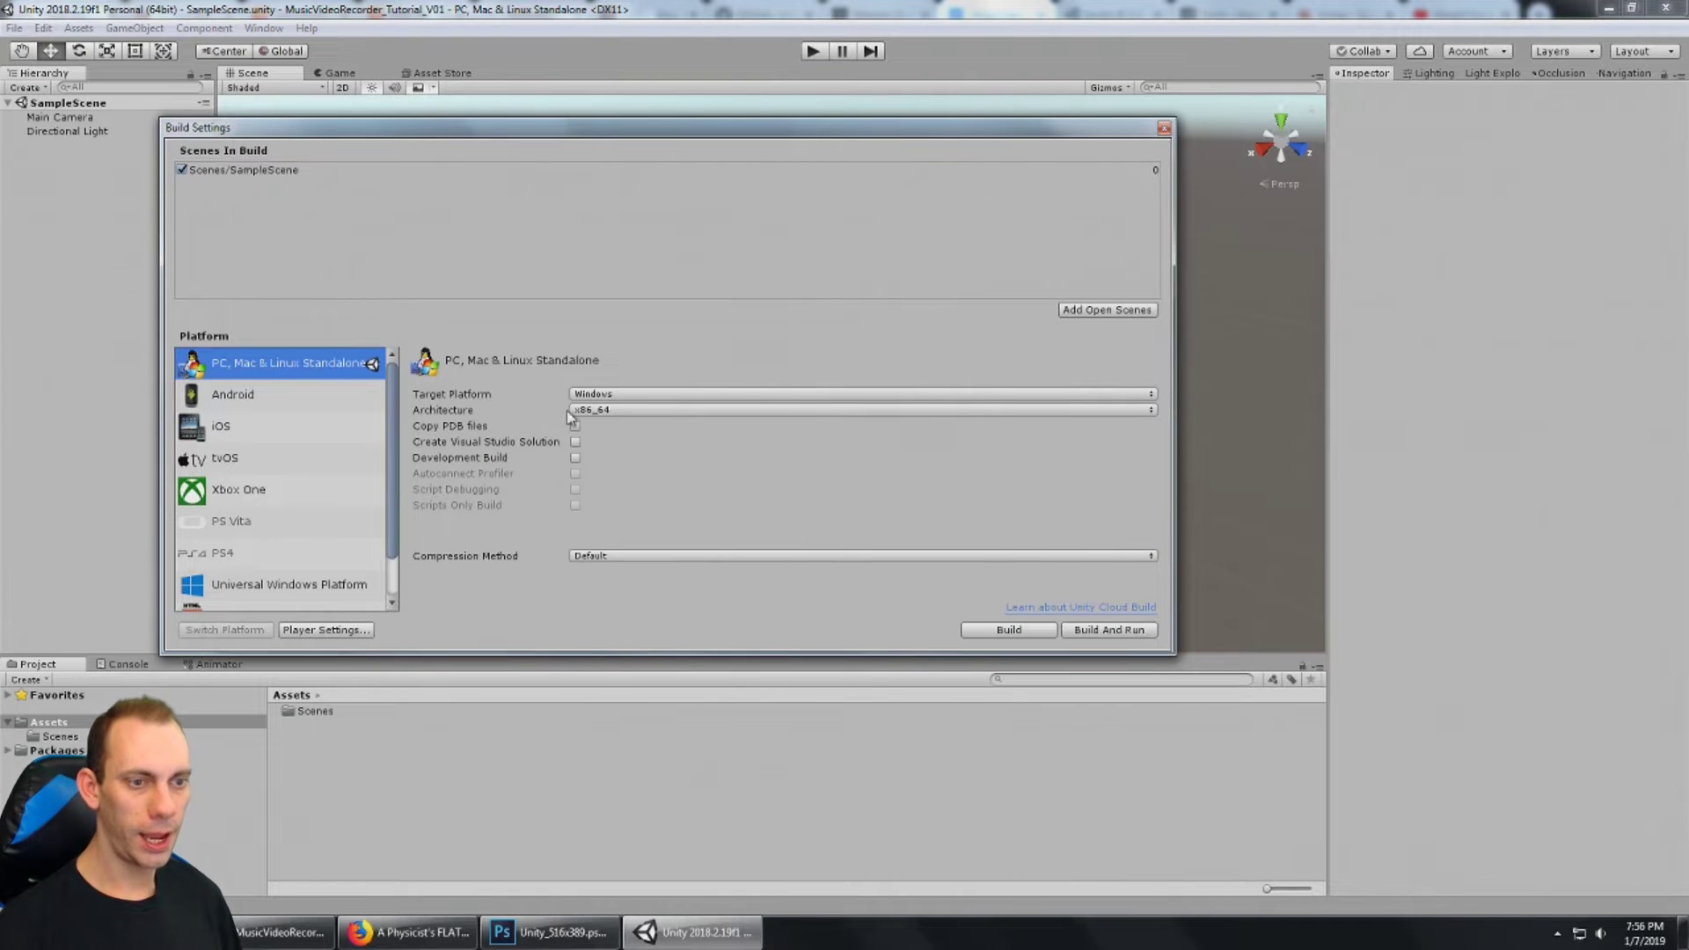
click(335, 629)
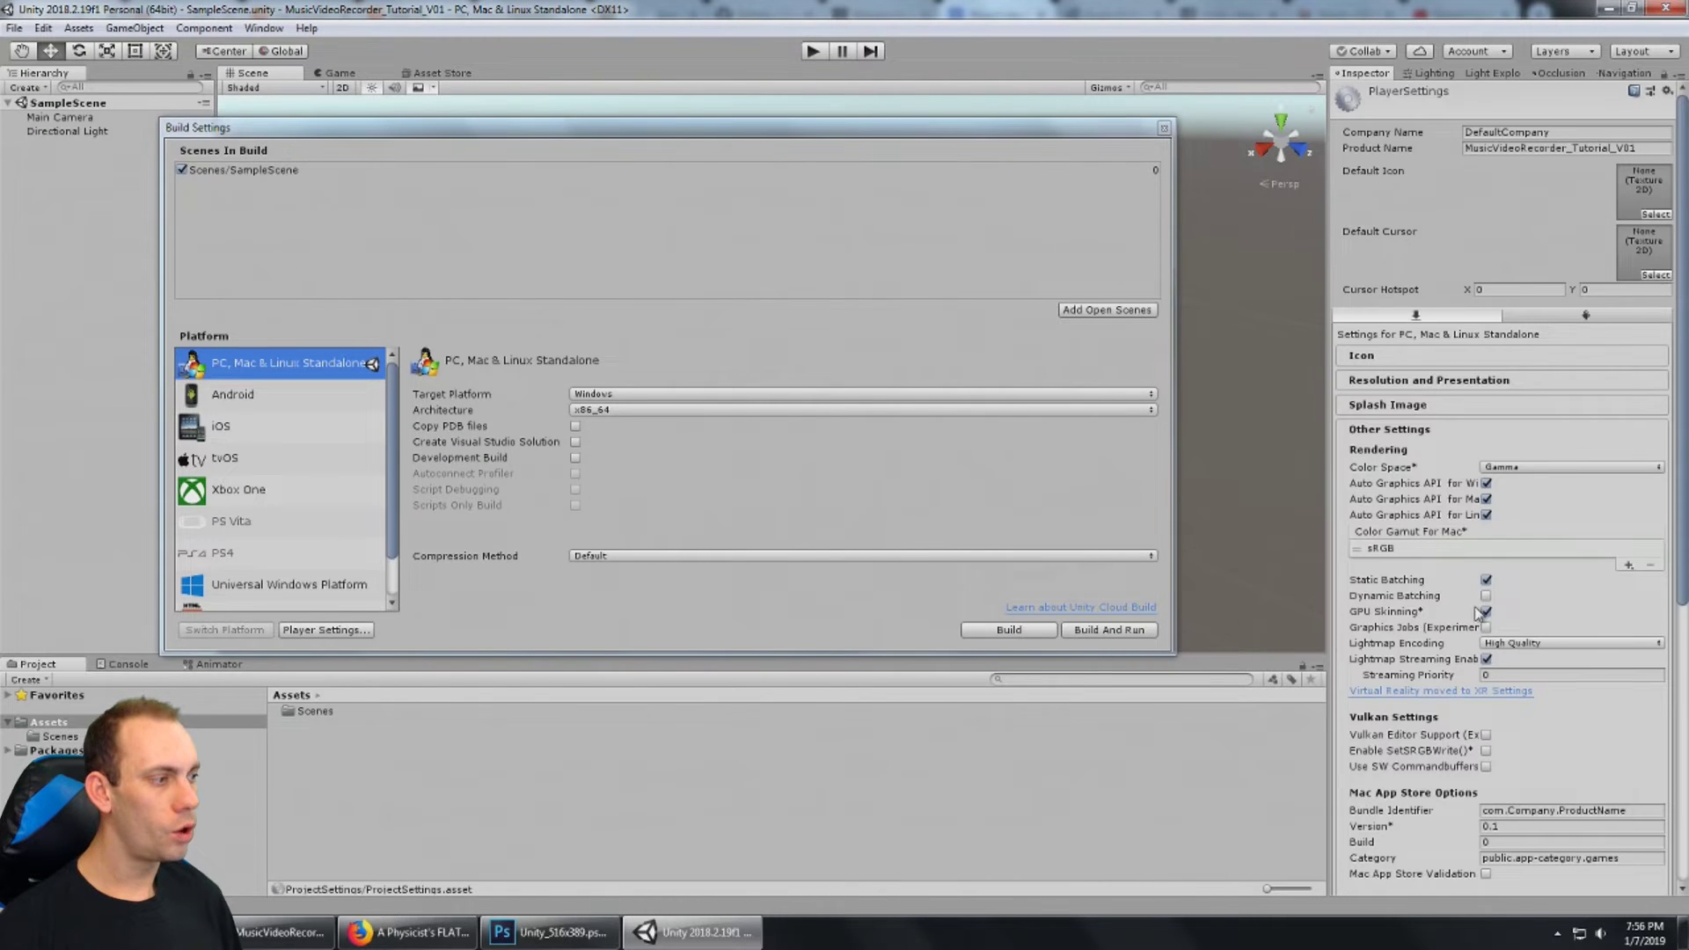
drag(1674, 531, 1675, 733)
click(1570, 596)
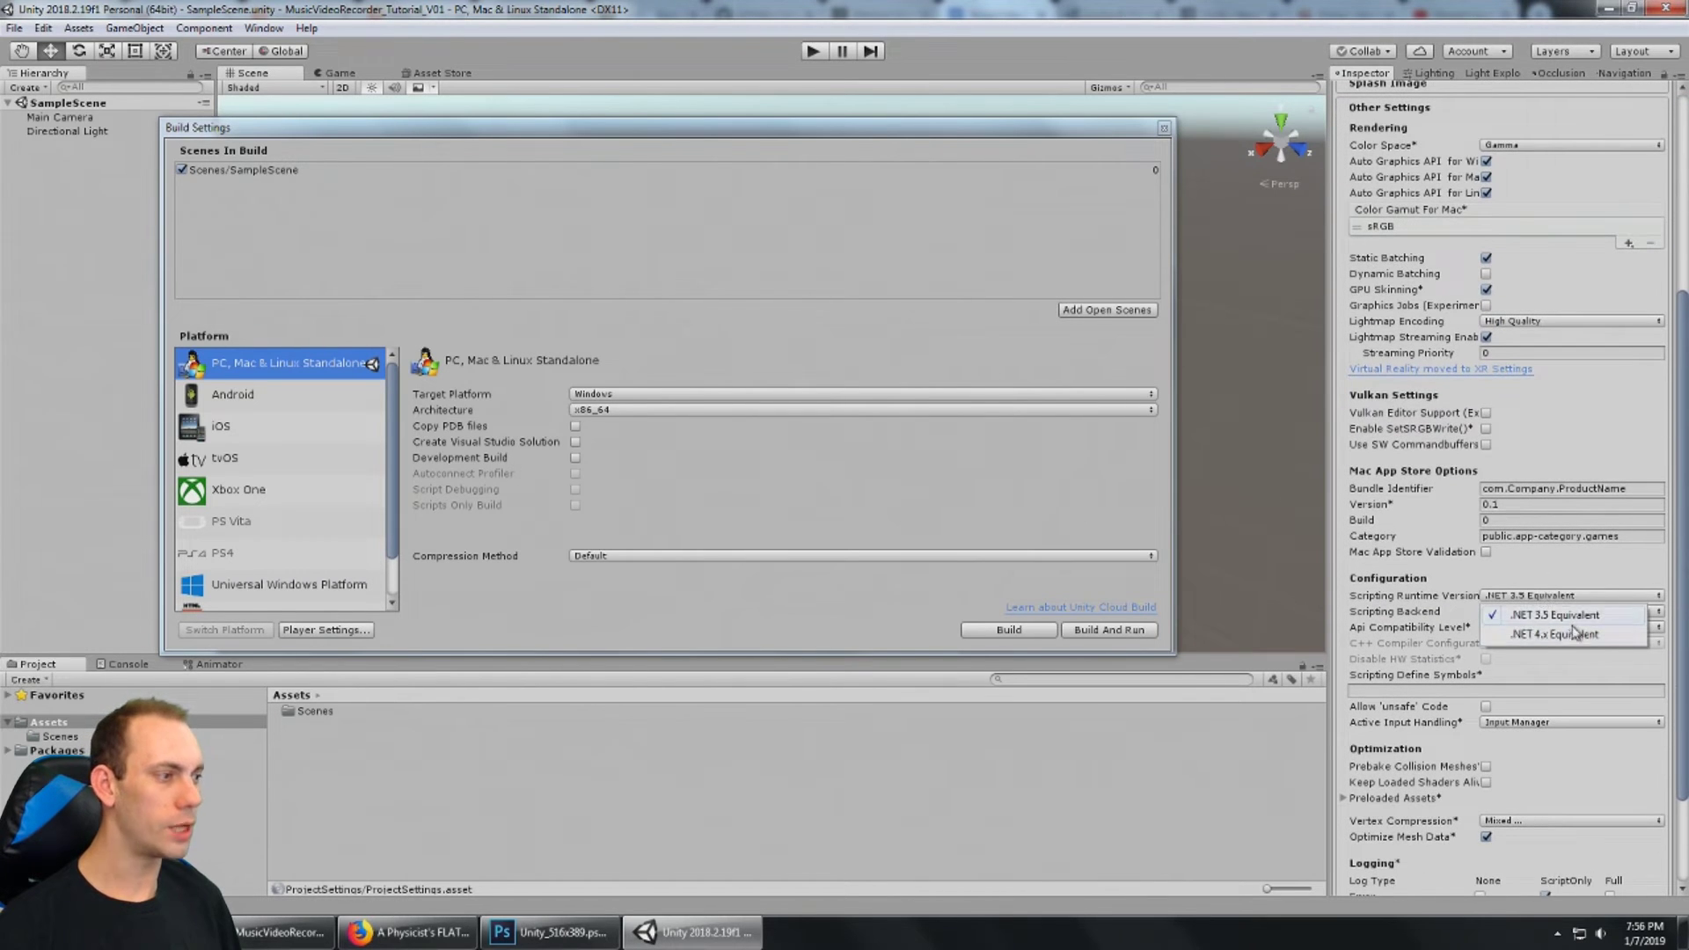
click(1578, 635)
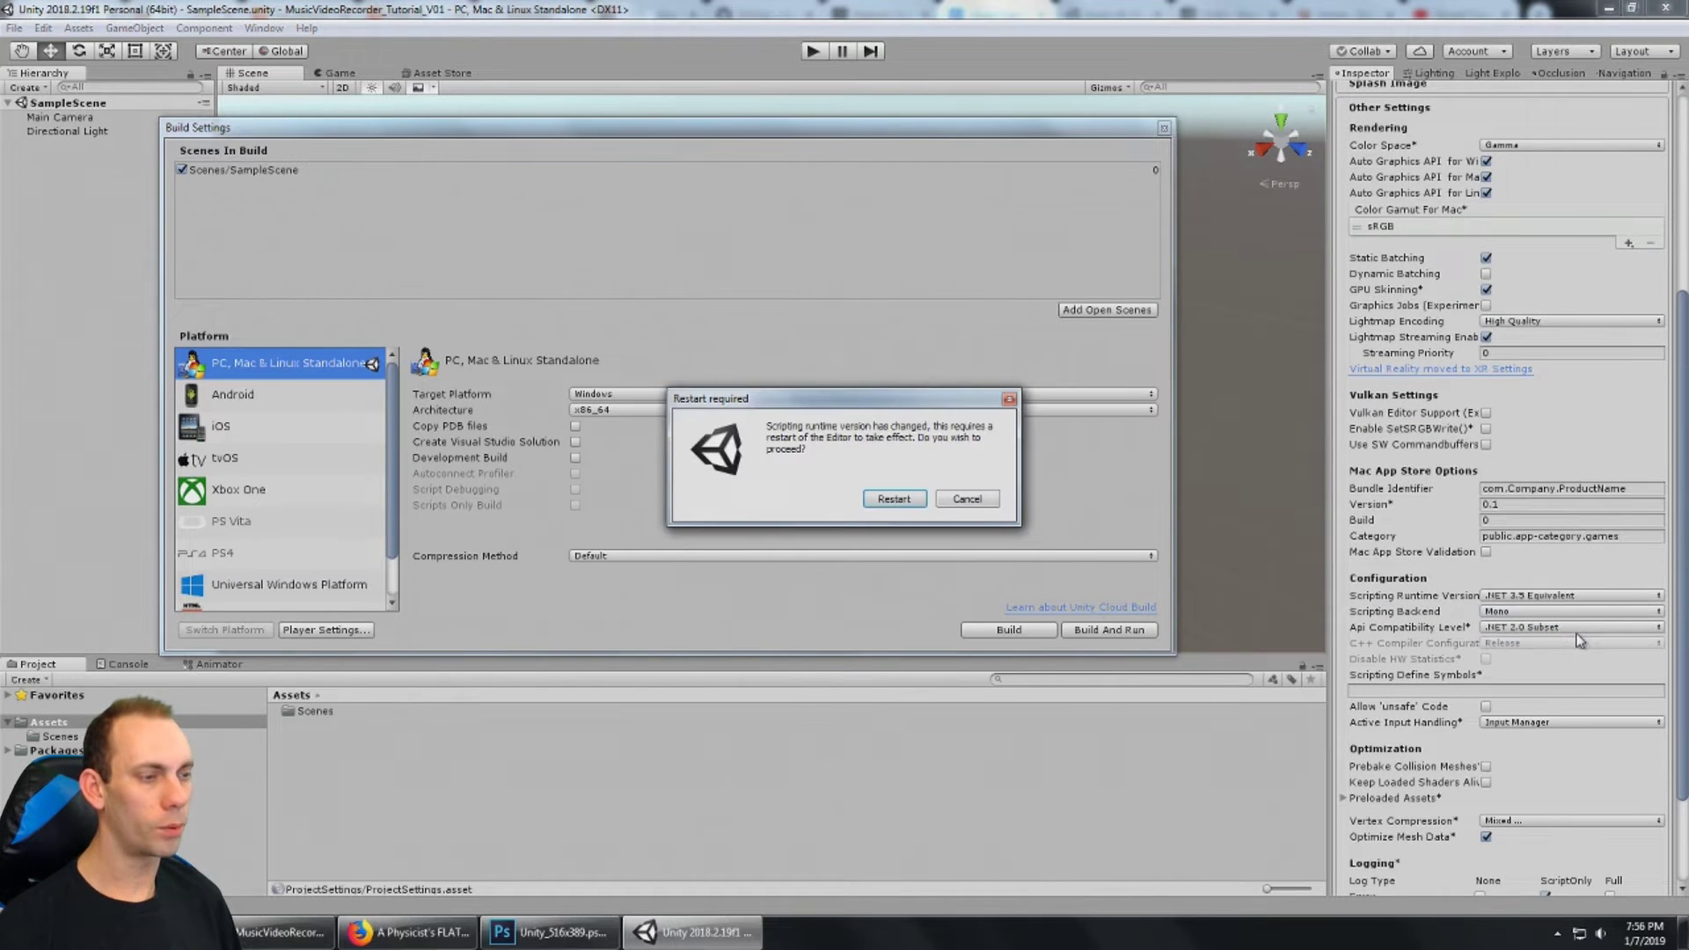
click(894, 507)
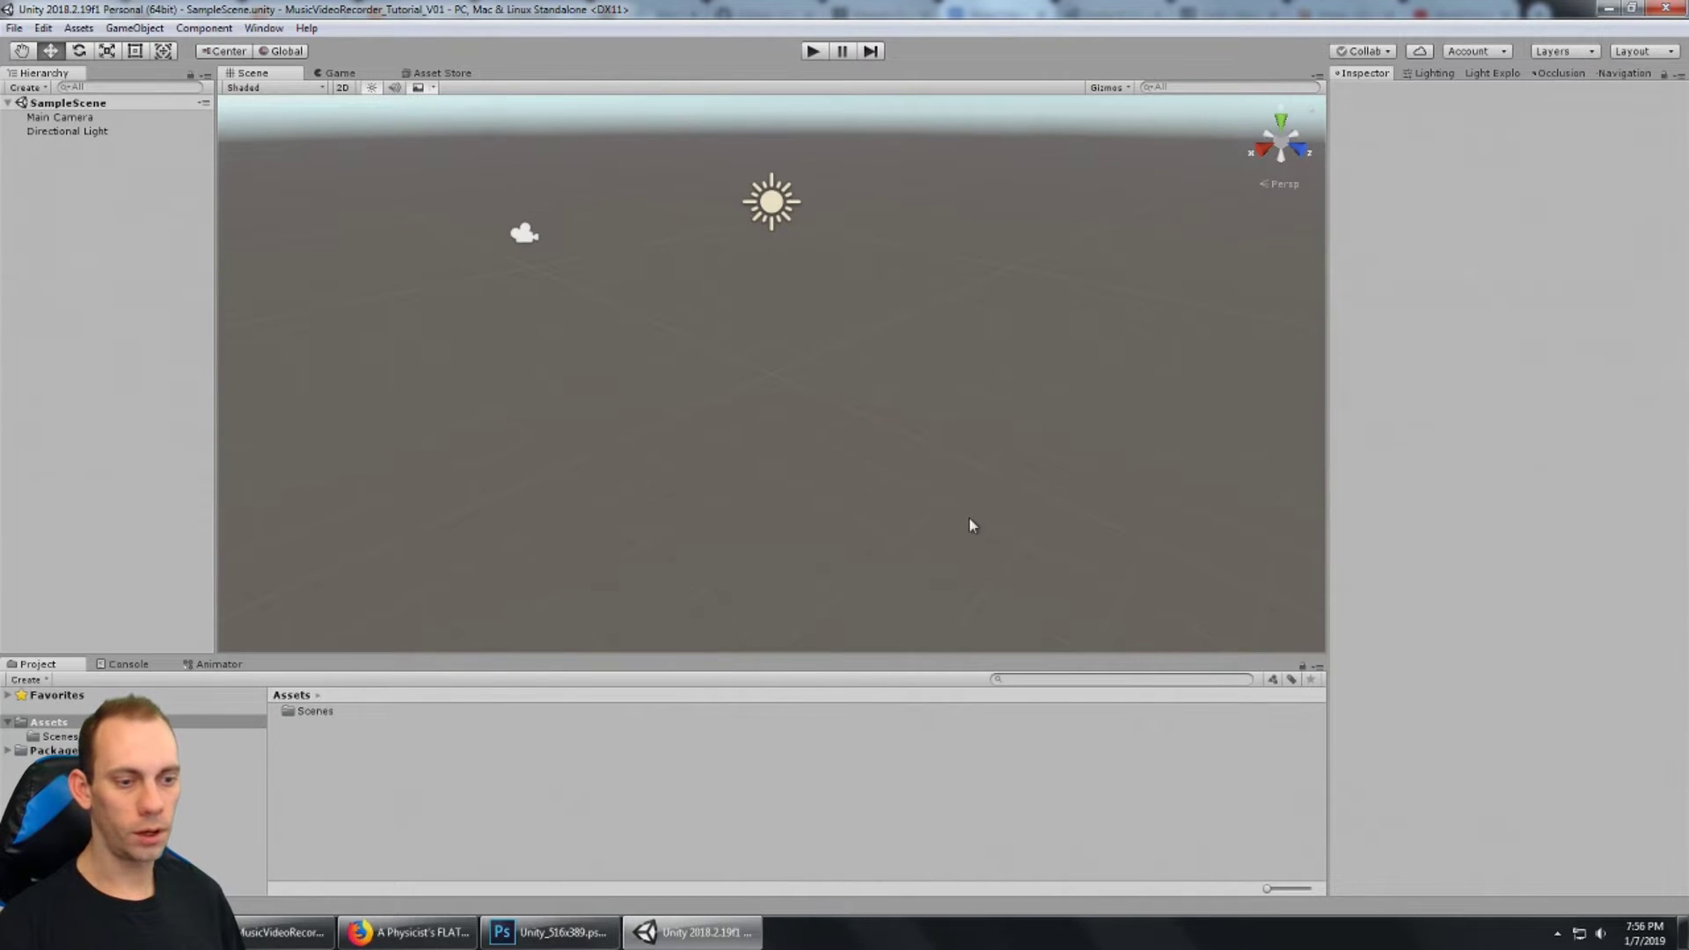
key(alt+Tab)
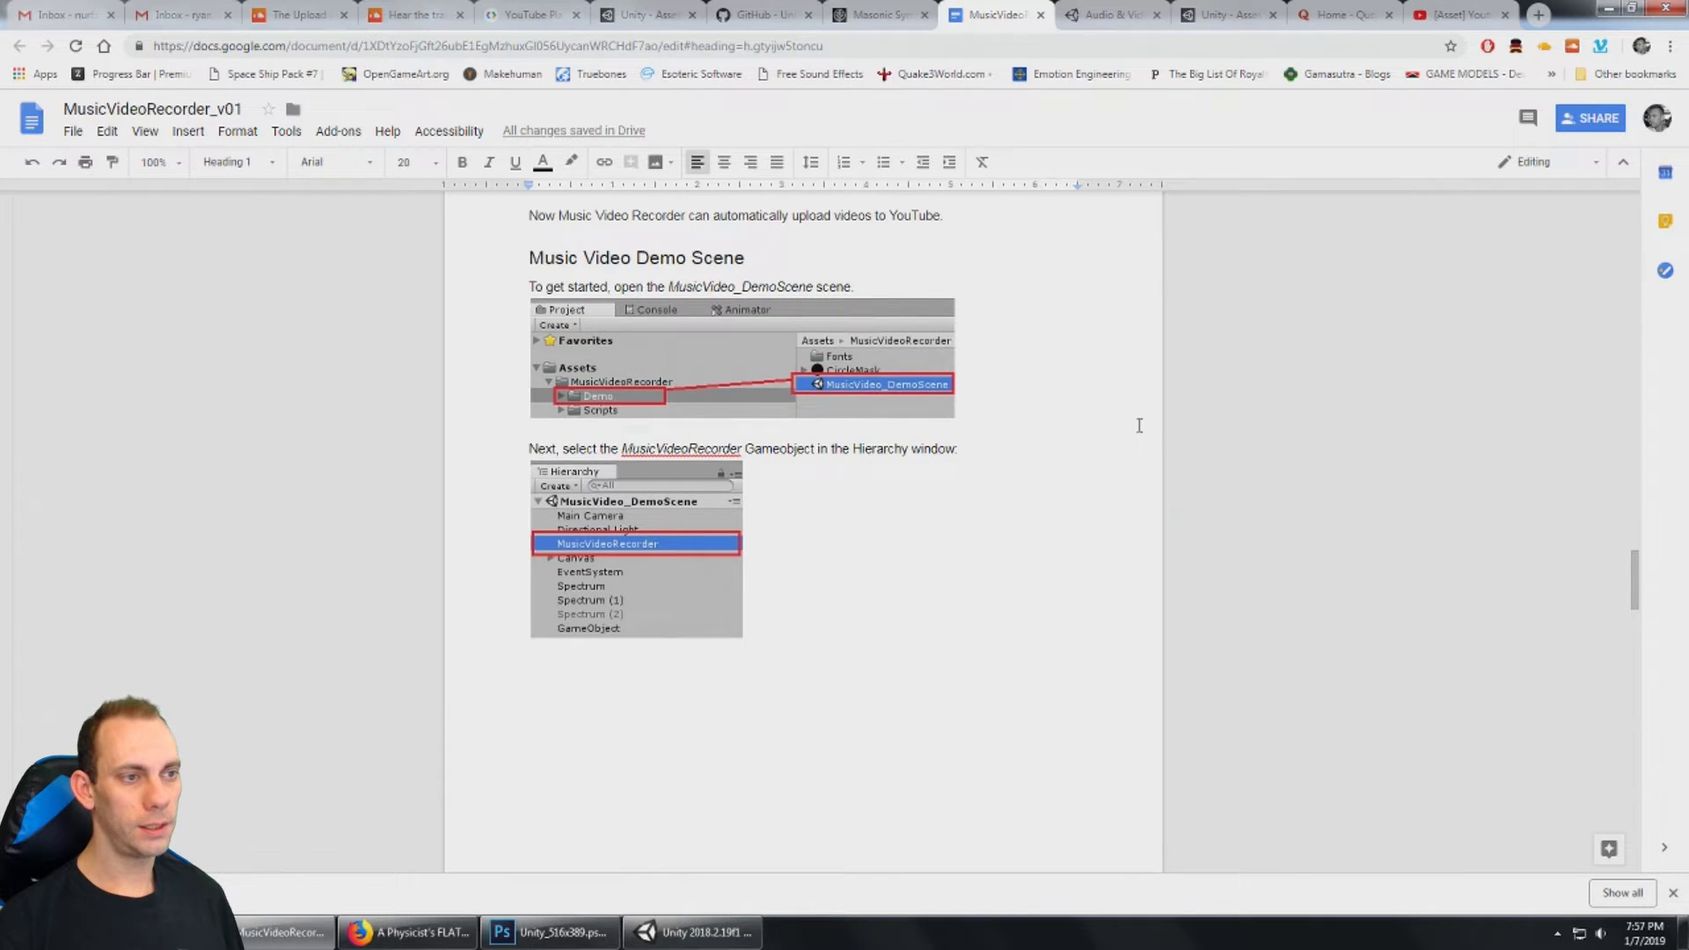
scroll(1139, 426, down, 1)
scroll(1139, 425, up, 1)
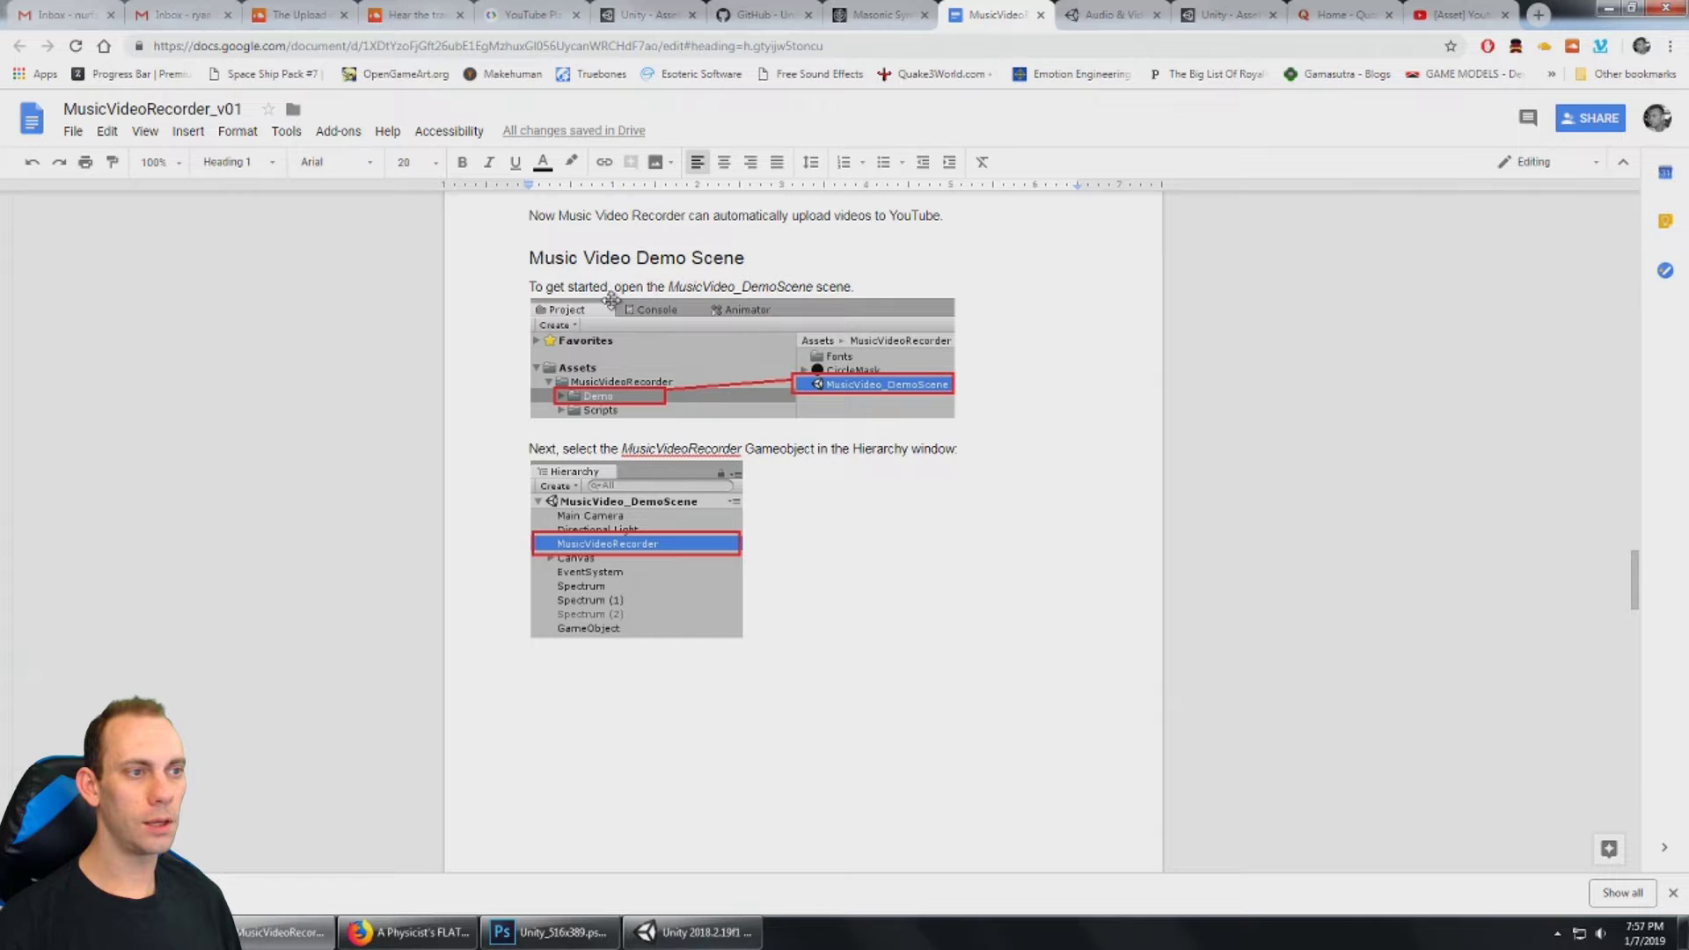
drag(836, 287, 669, 287)
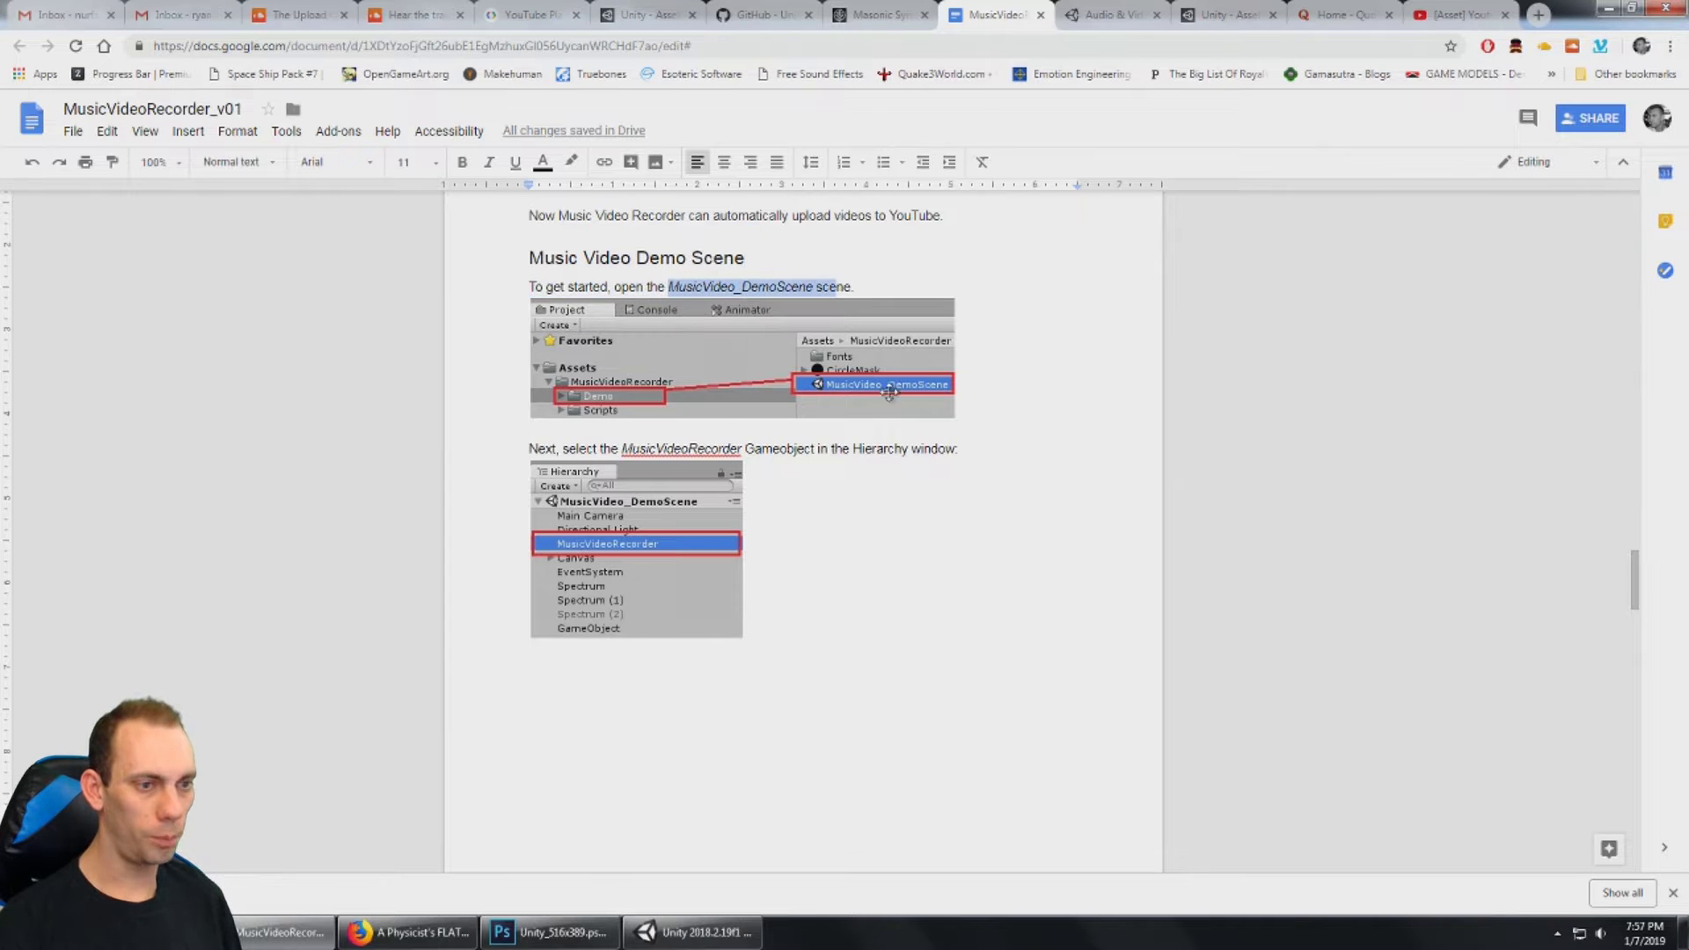
click(692, 932)
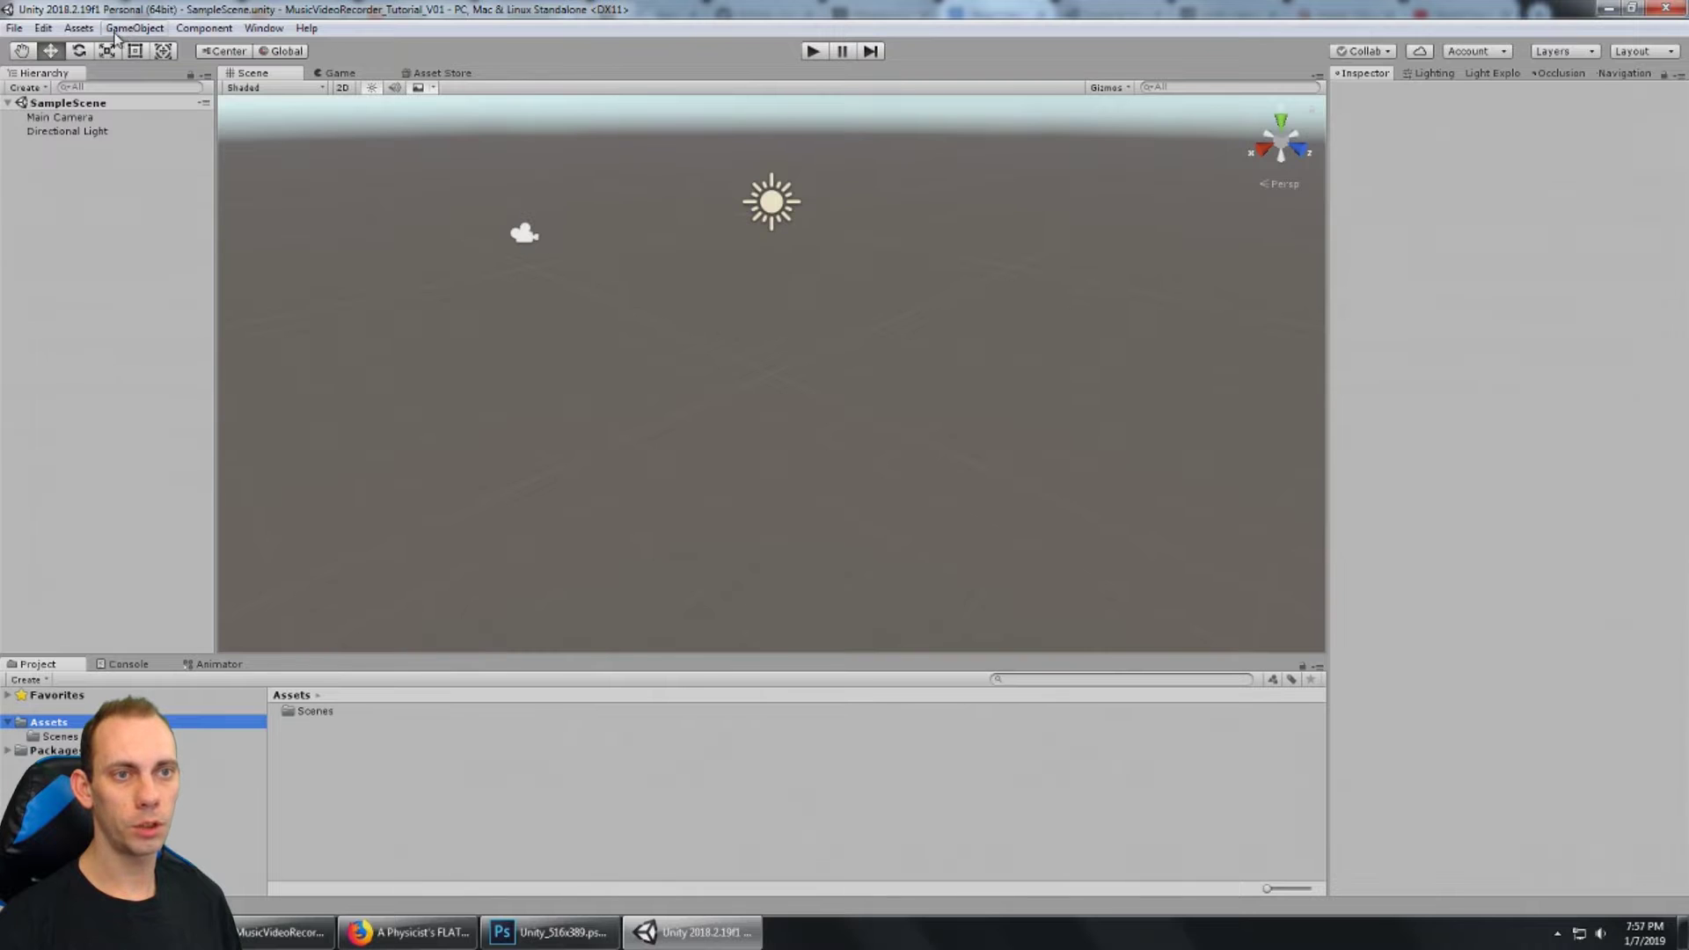
Step: Open the MusicVideoRecorder package import dialog and review its Demo and Scripts folders
click(78, 28)
click(106, 237)
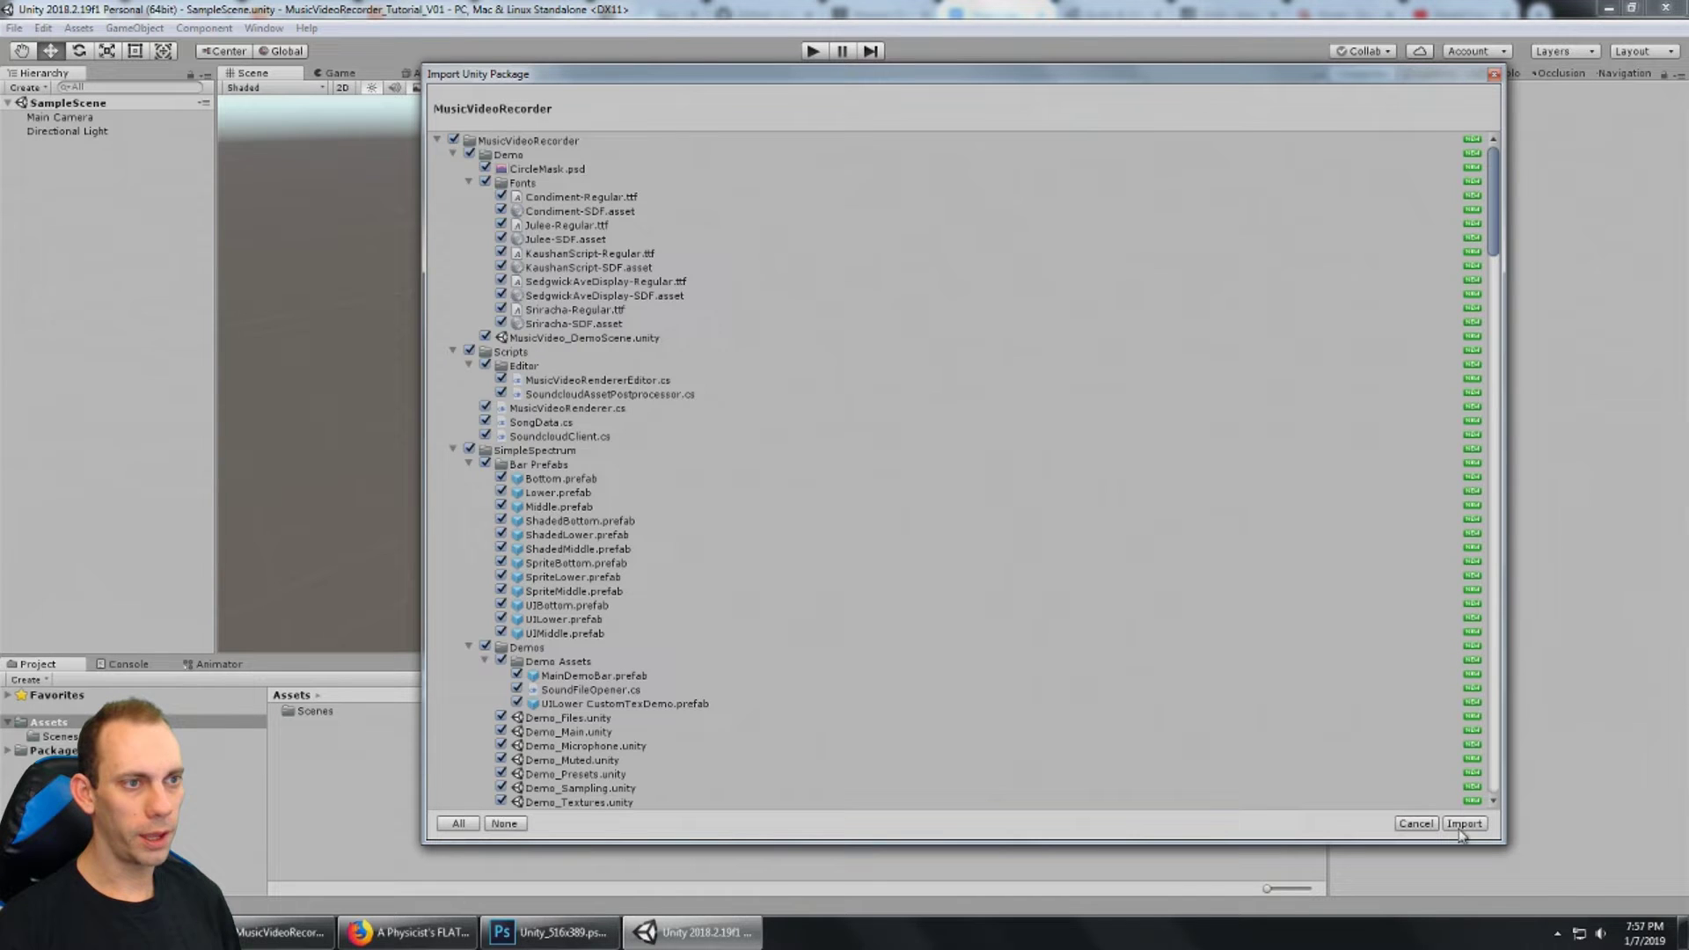
click(453, 154)
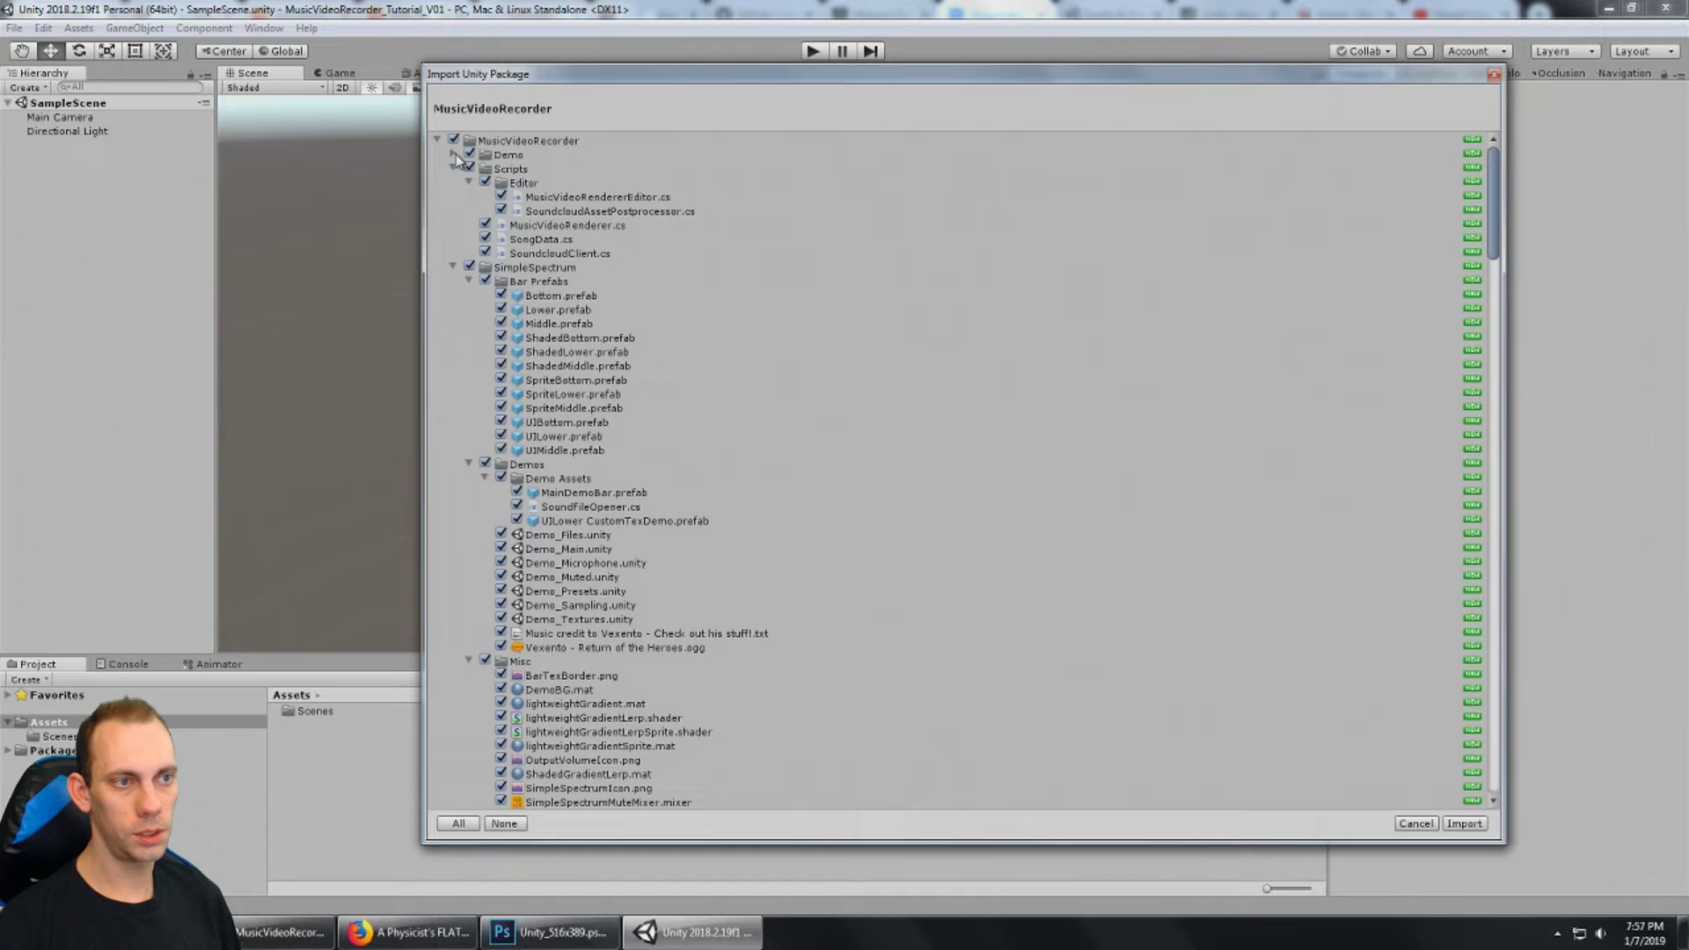
click(454, 154)
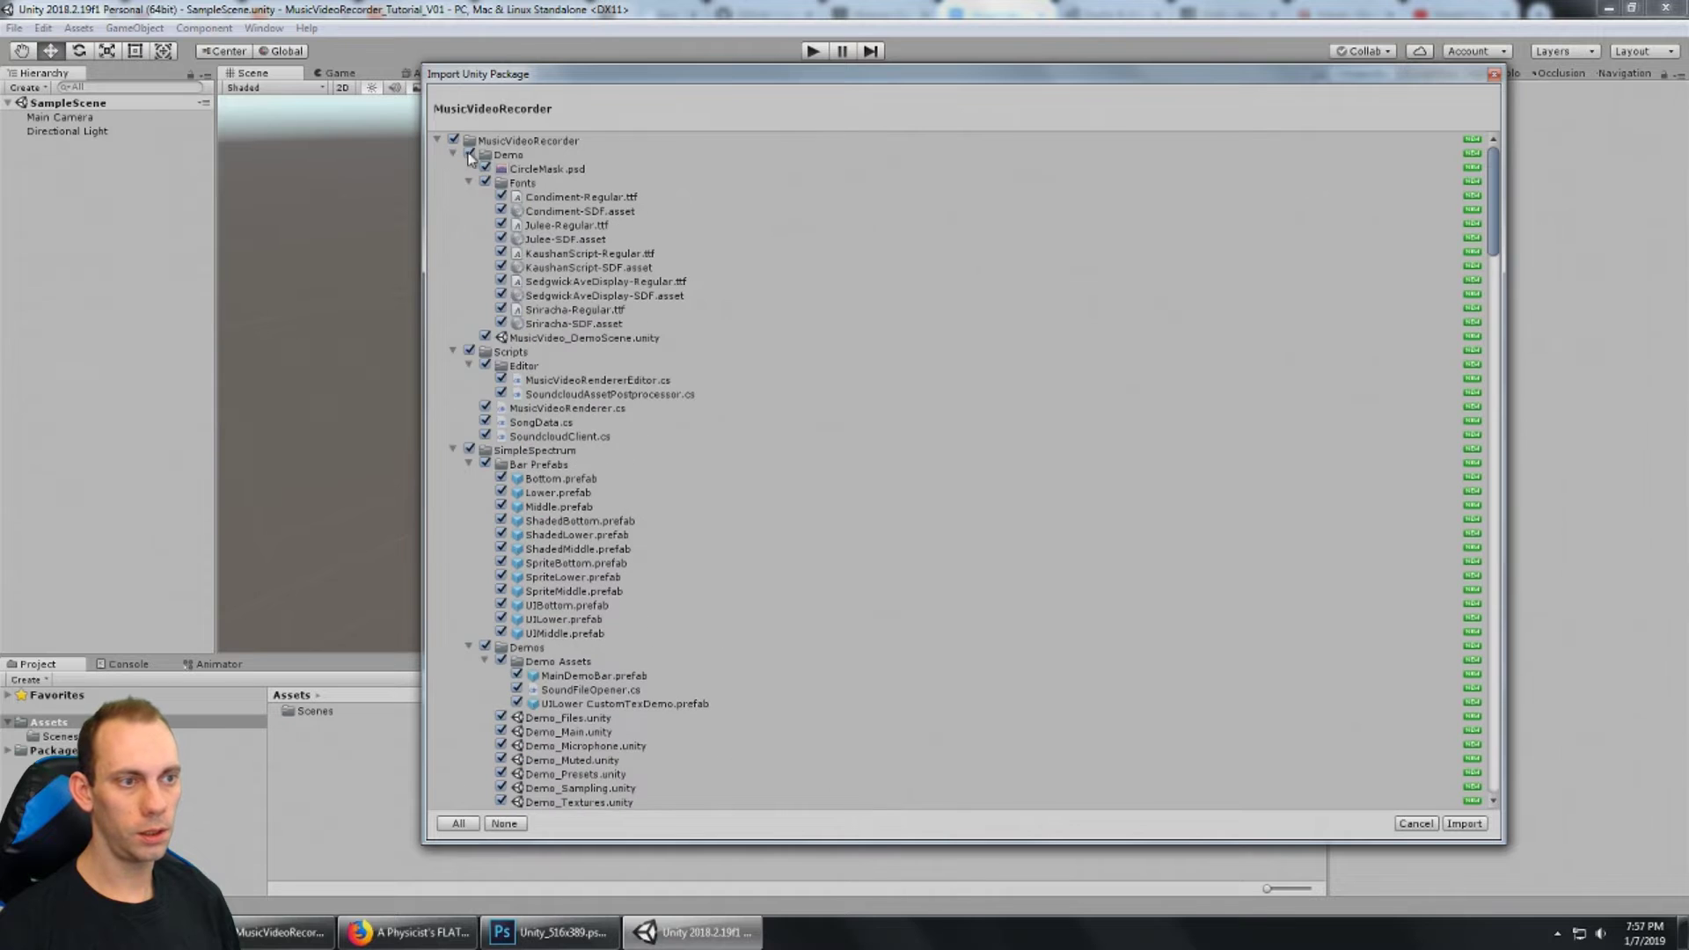
click(577, 340)
click(453, 154)
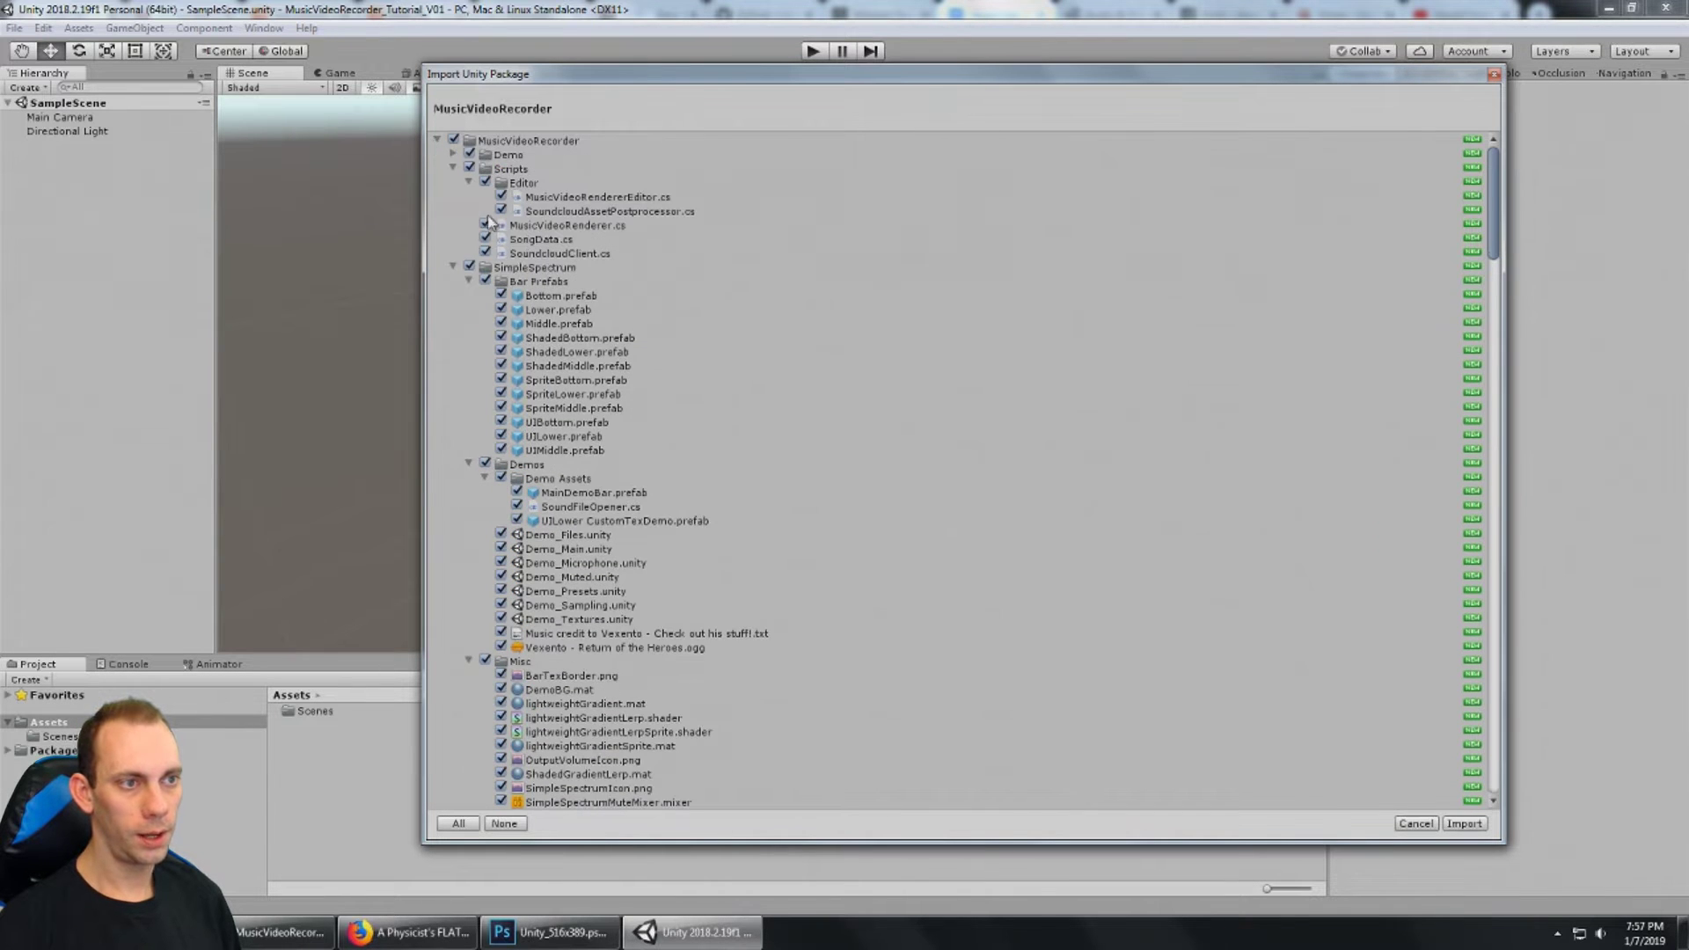
click(515, 171)
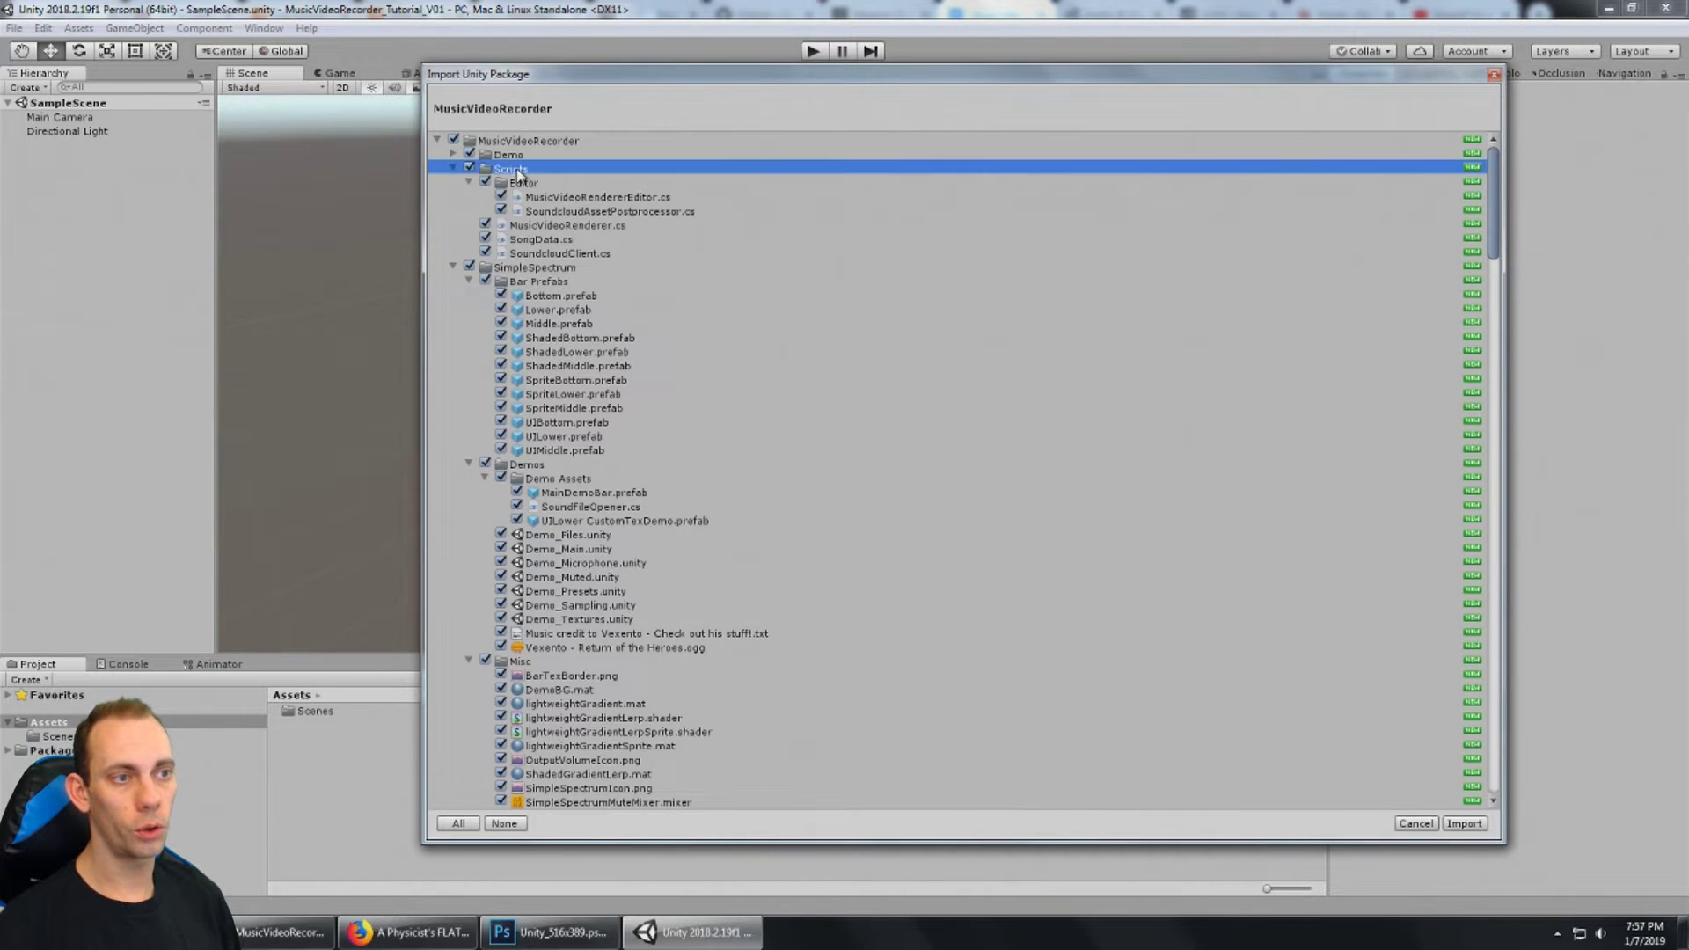
click(453, 167)
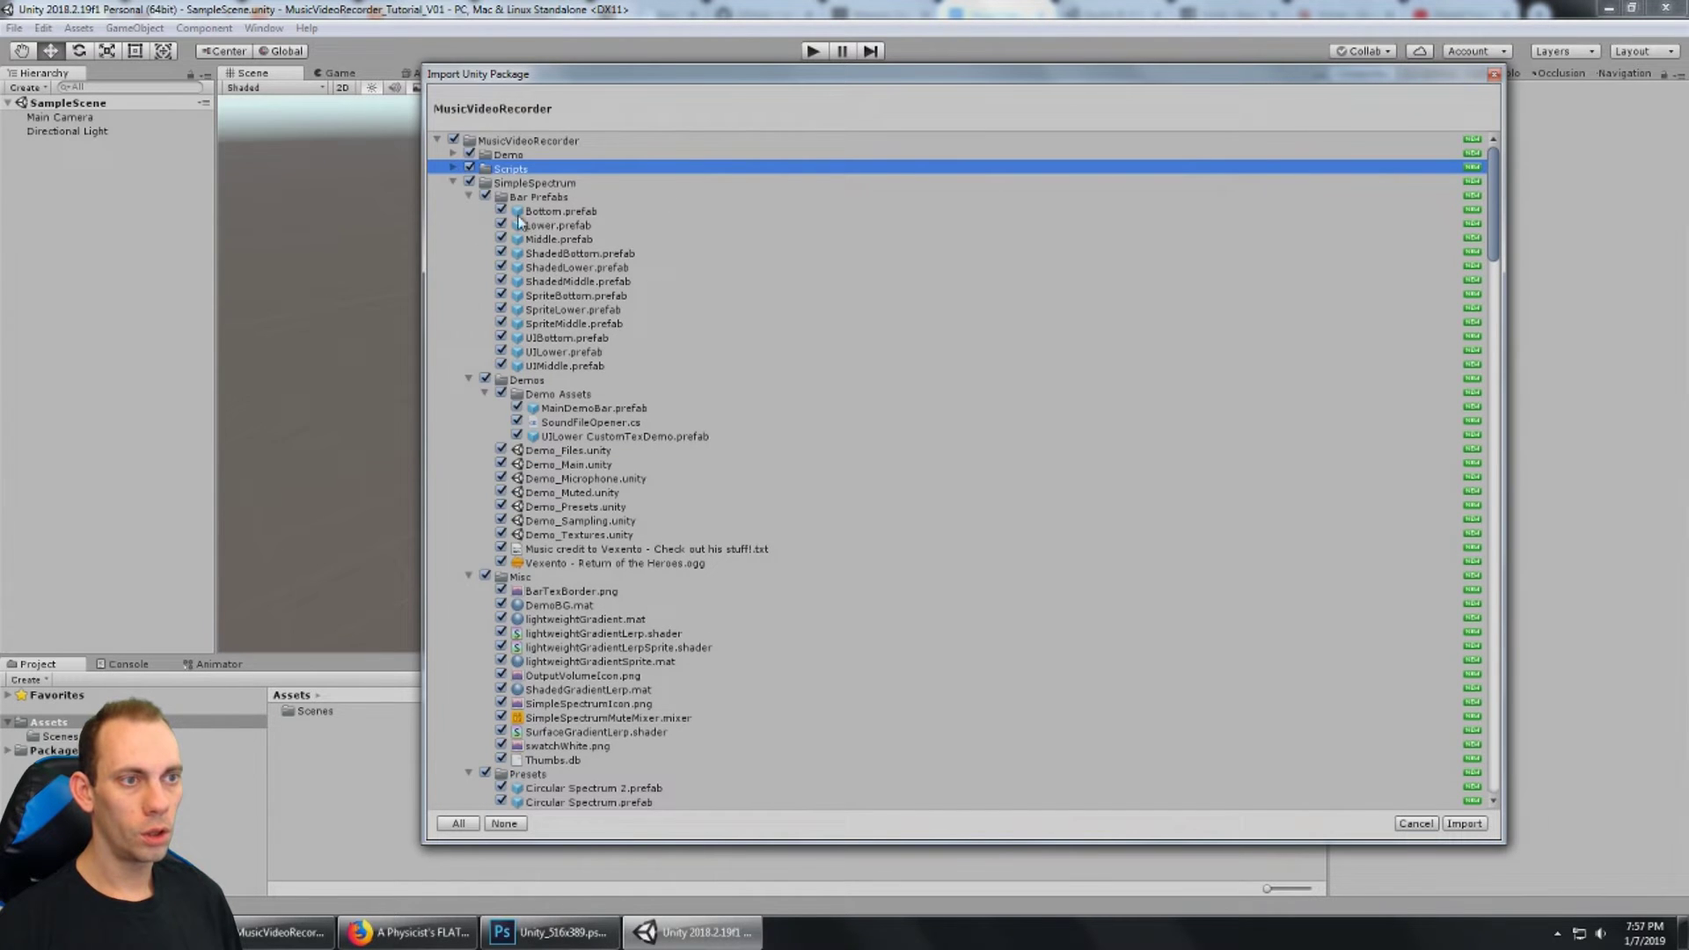
Step: Review the SimpleSpectrum, Unity Recorder and YoutubeUploader folders, then import the whole package
click(509, 183)
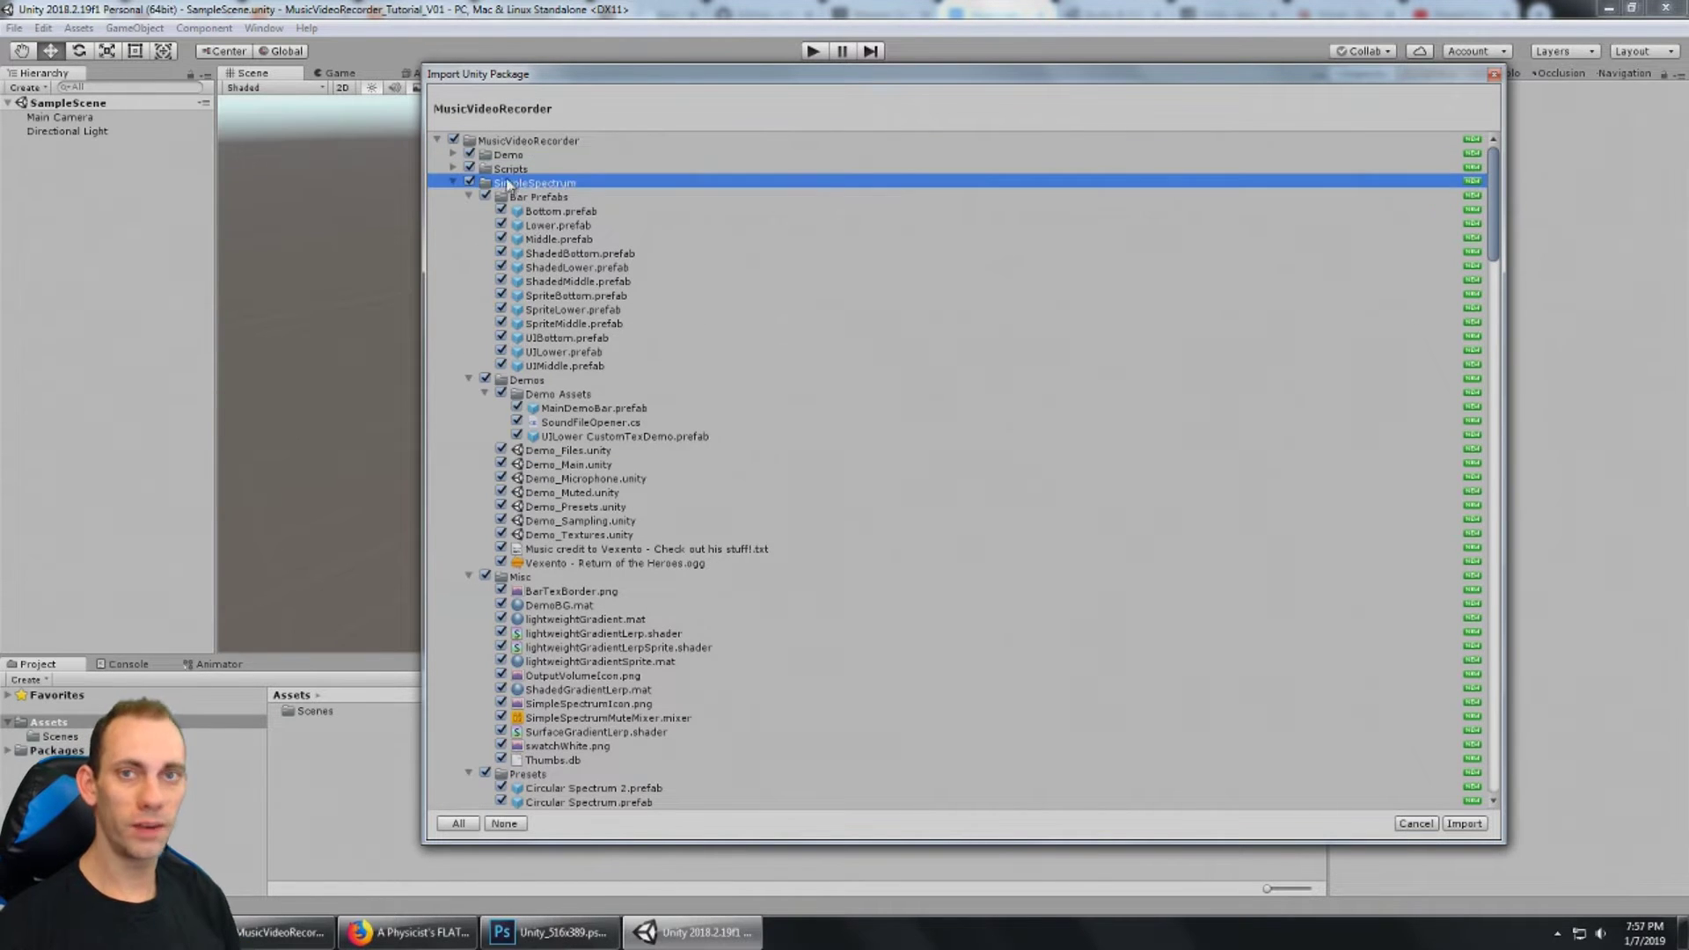
click(452, 182)
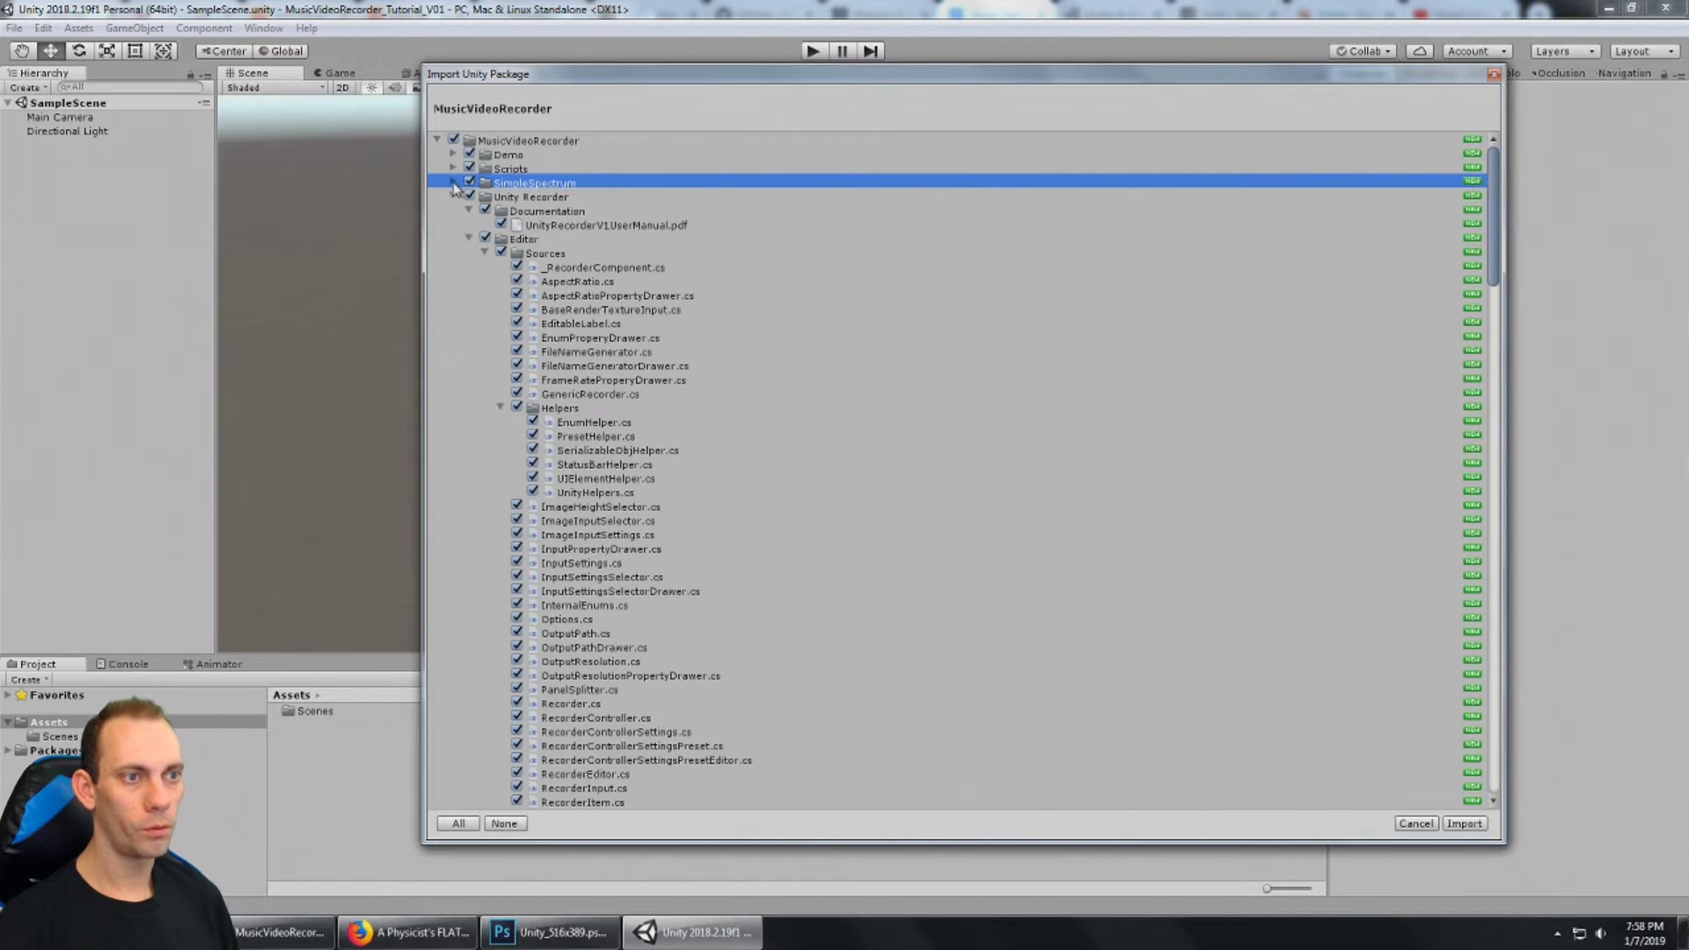
click(538, 199)
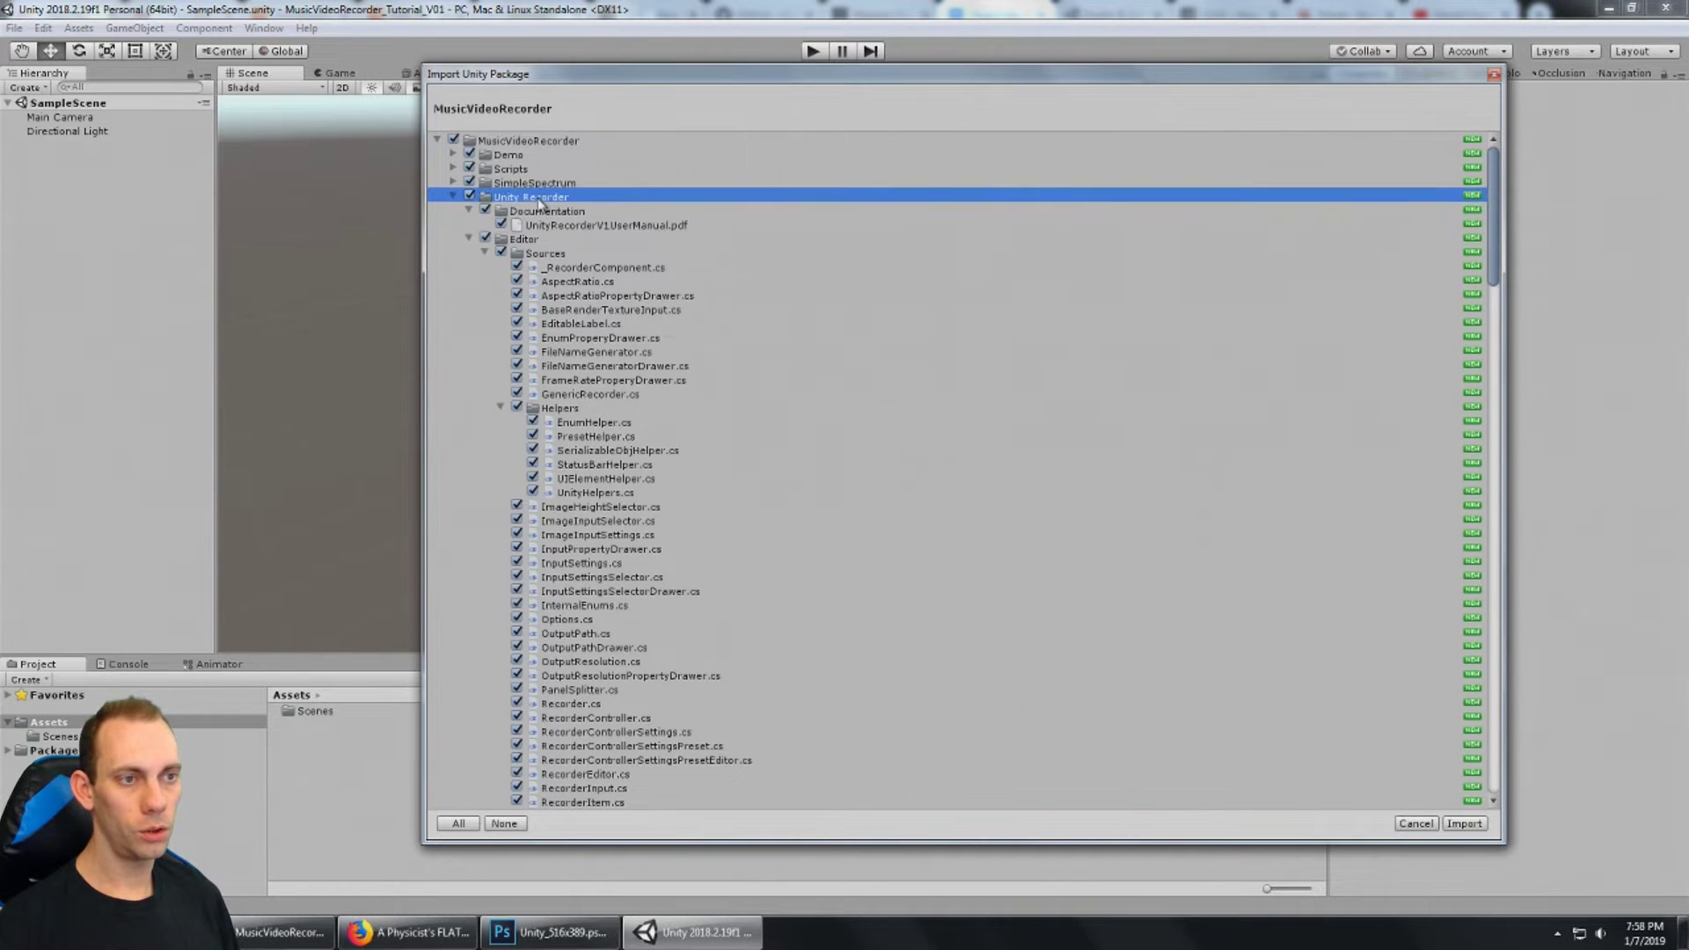
click(452, 196)
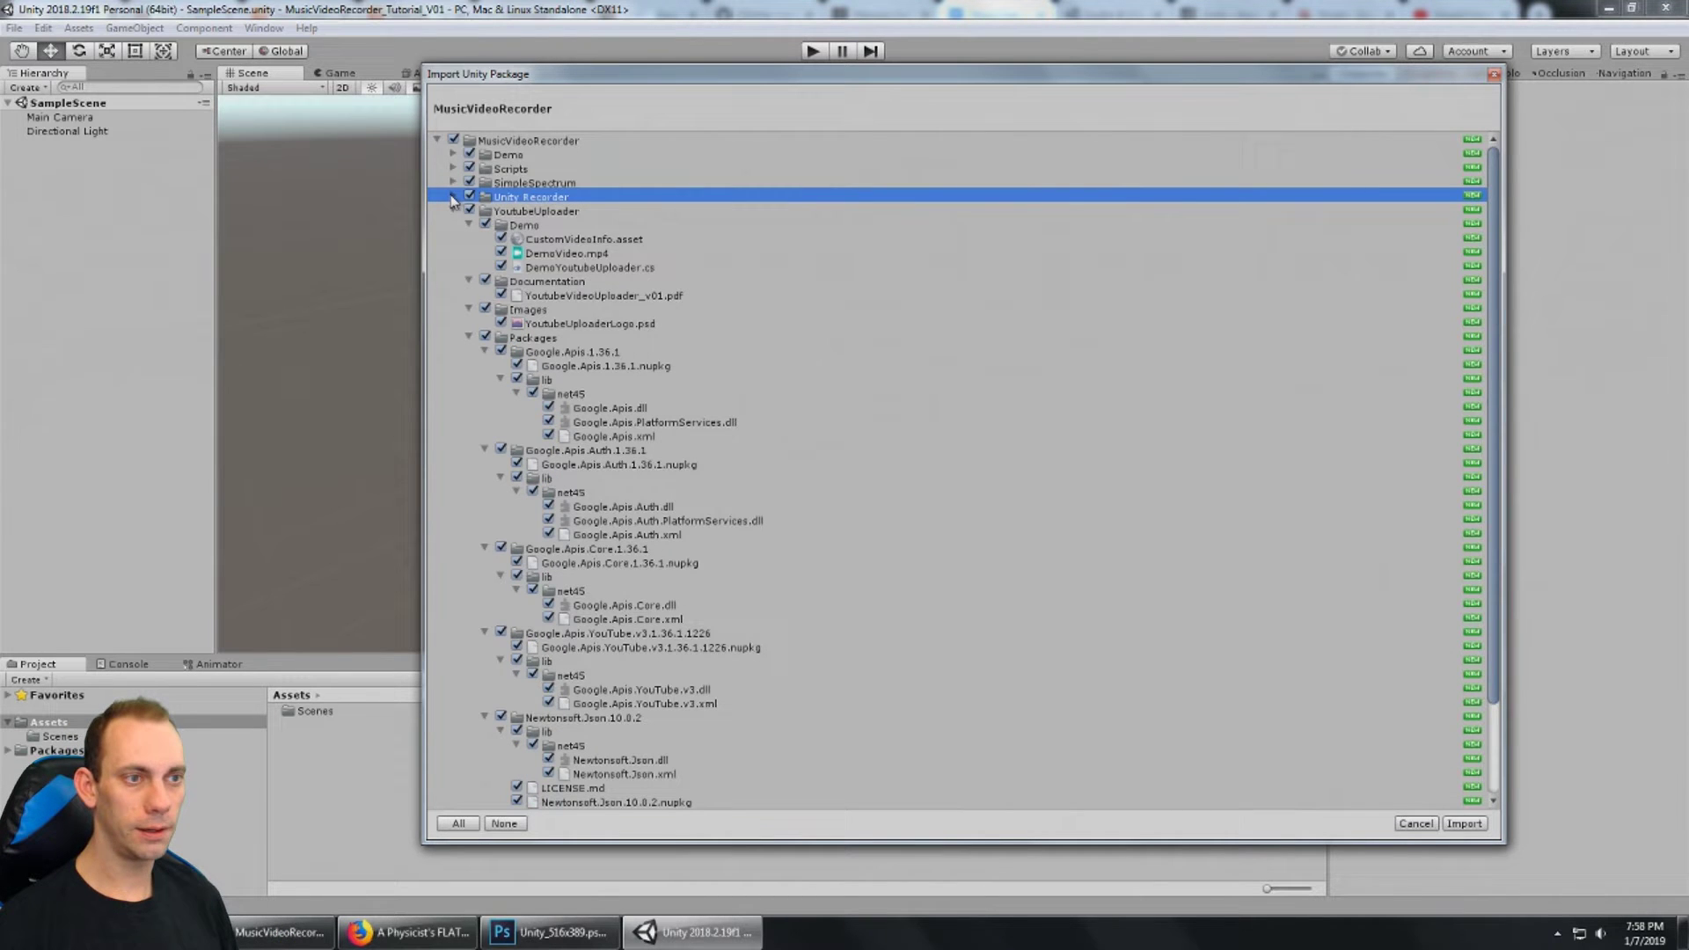
click(510, 212)
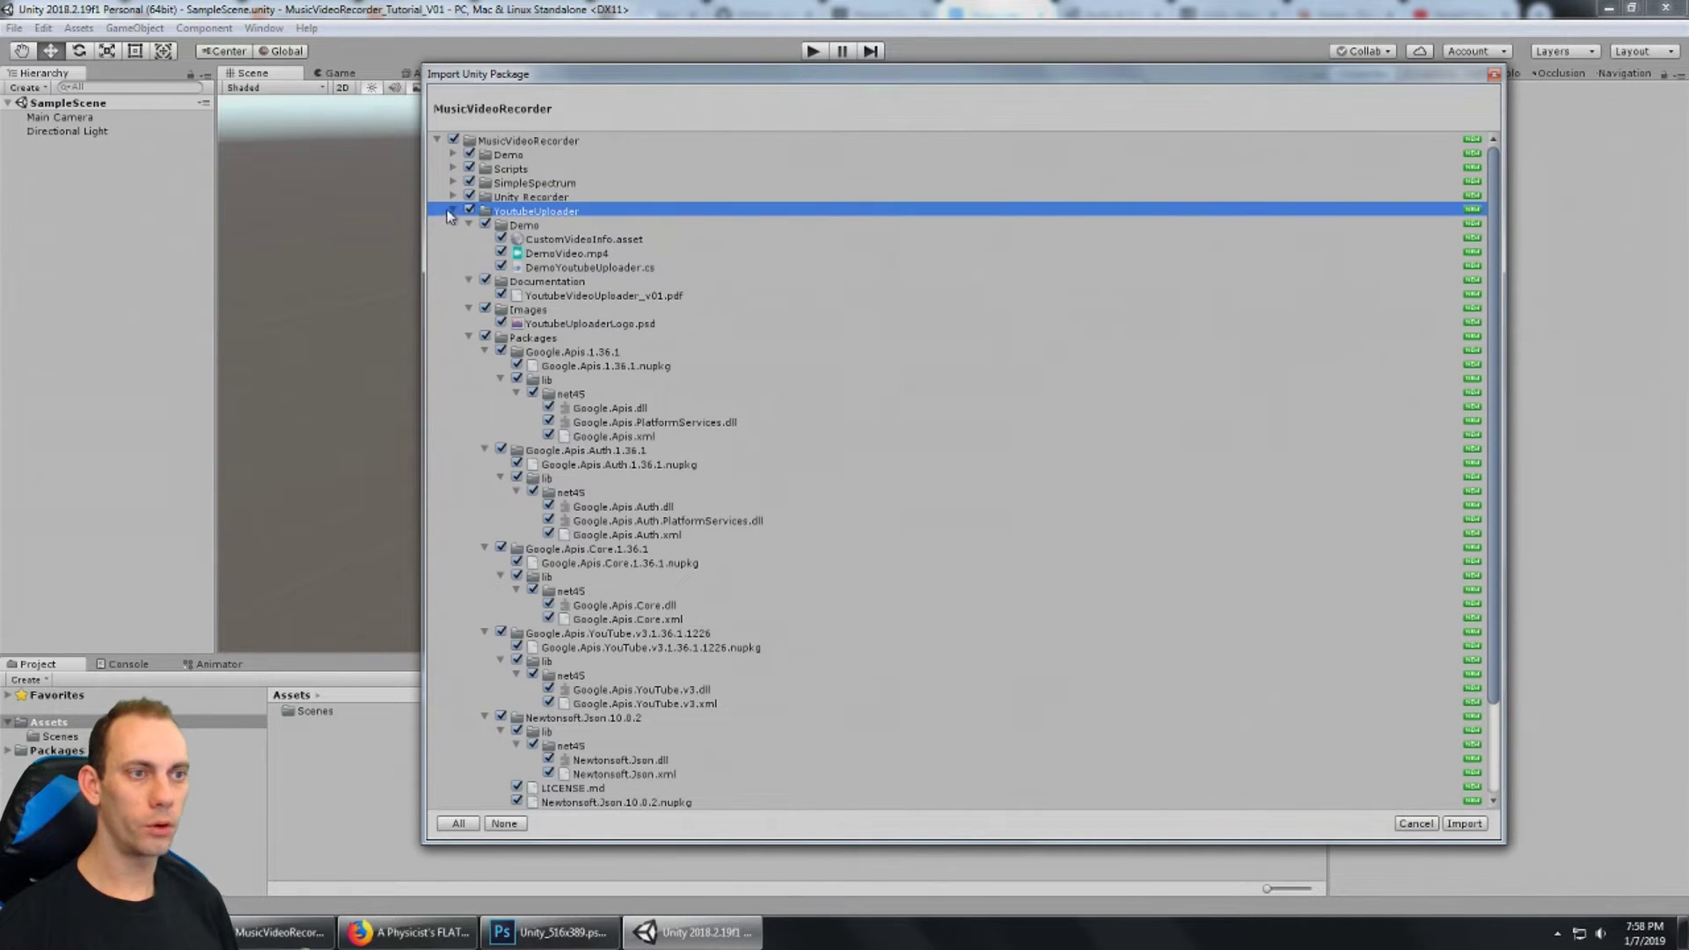
click(452, 211)
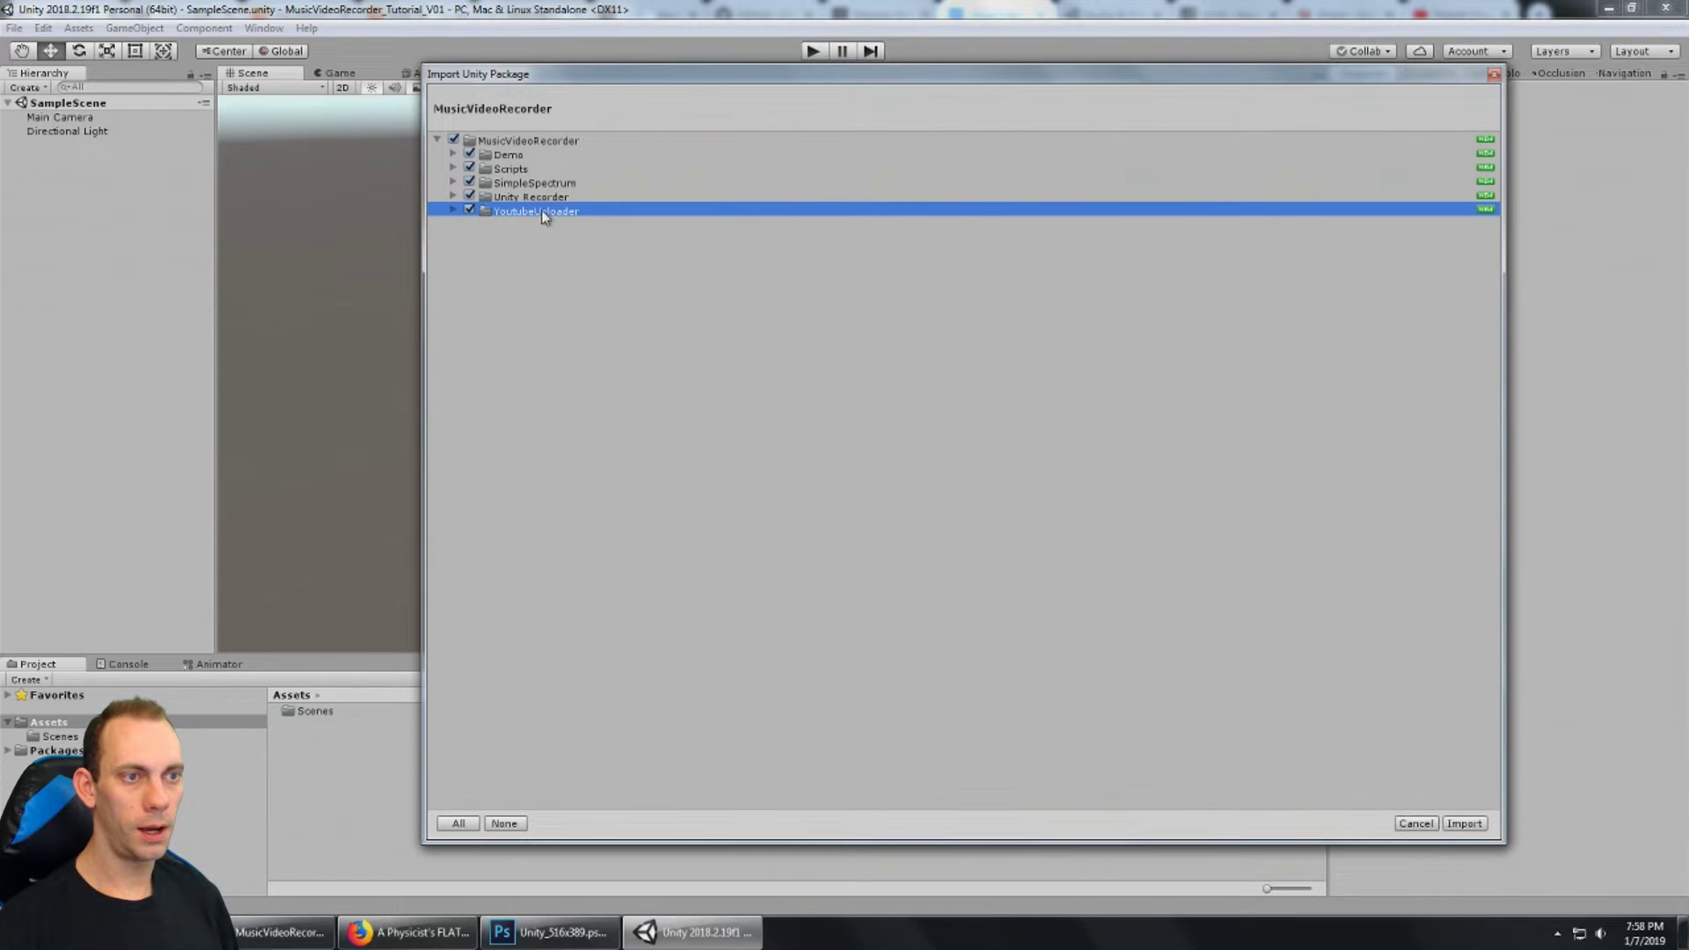
click(452, 211)
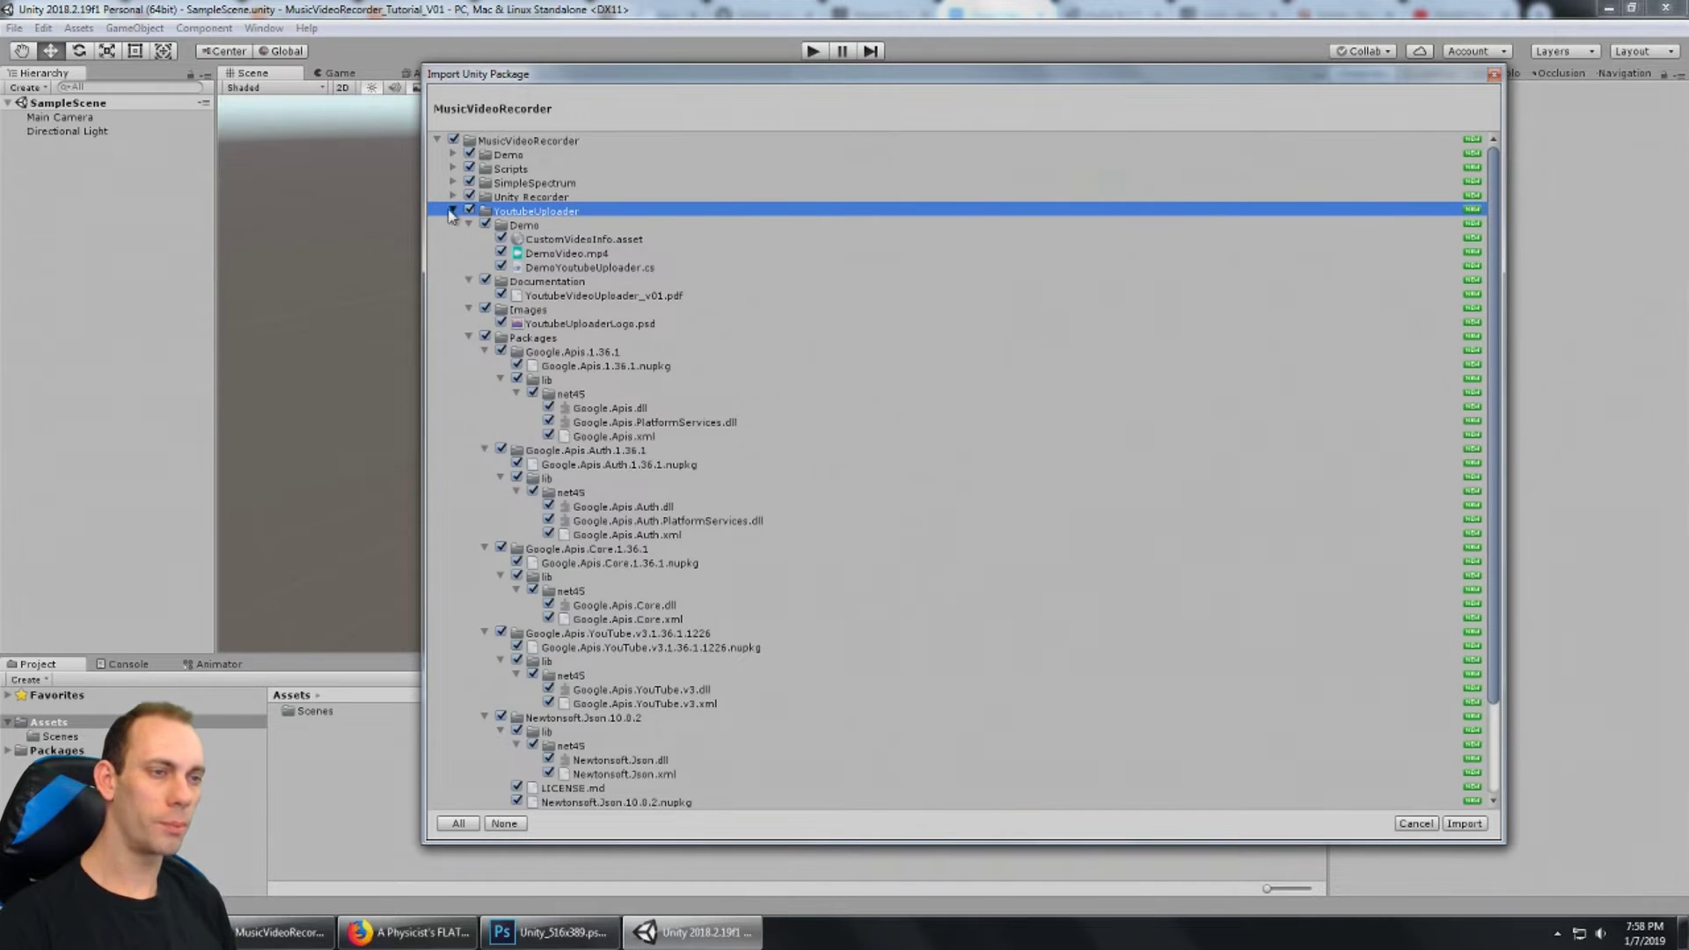
click(453, 212)
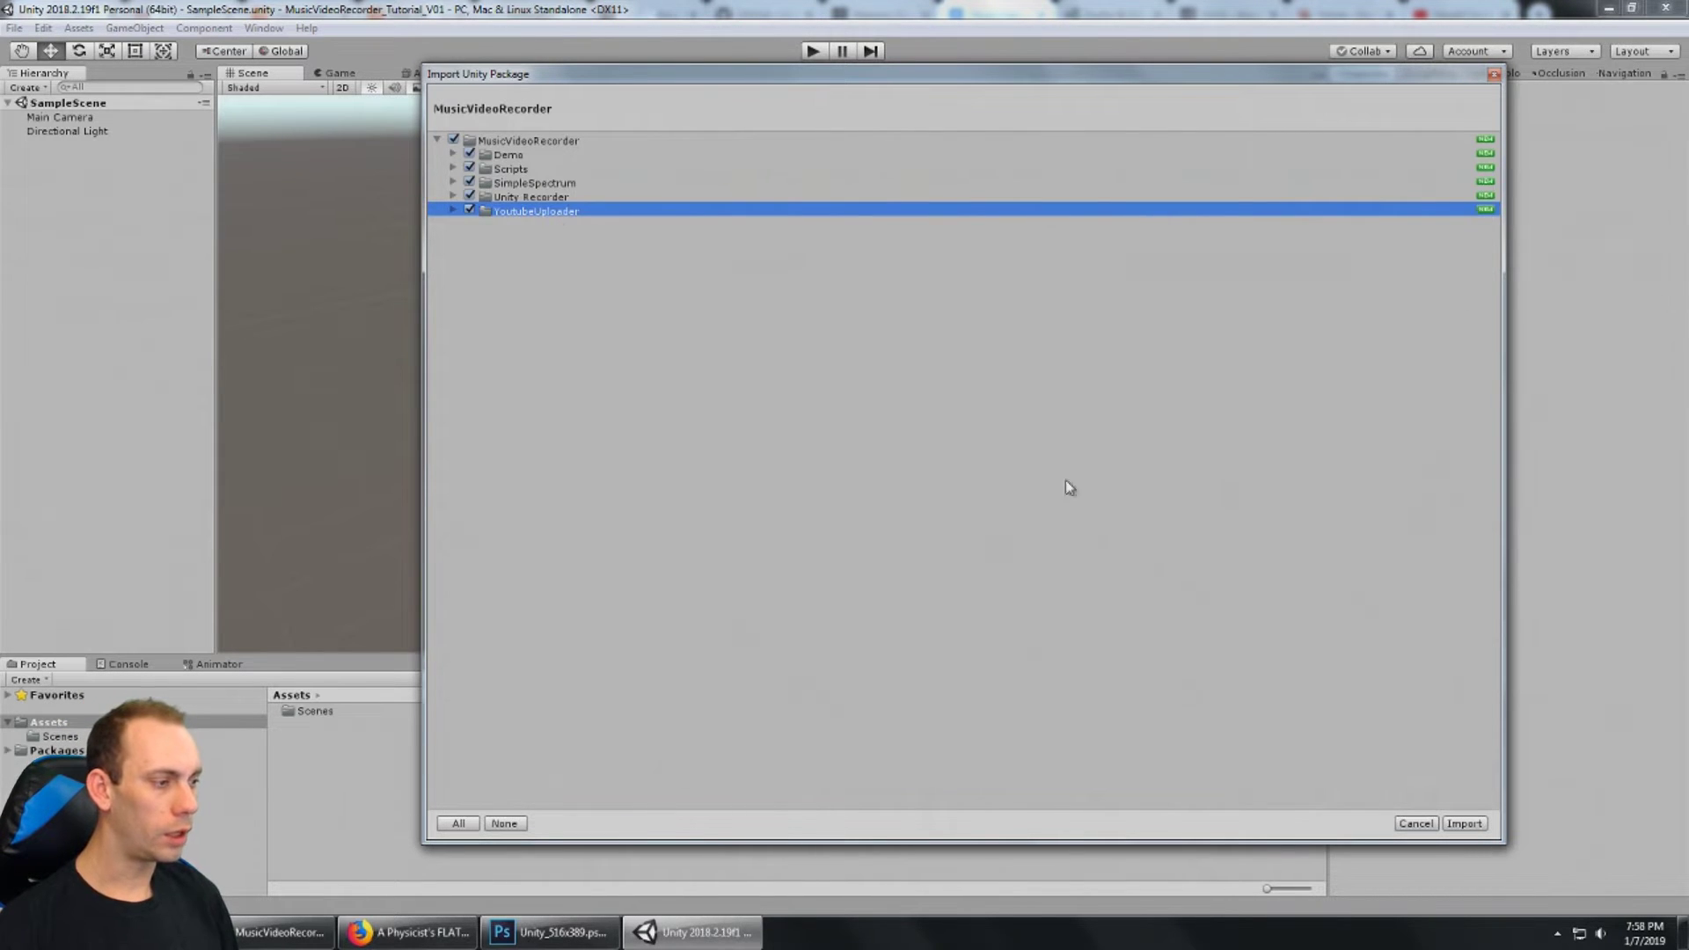
click(1464, 823)
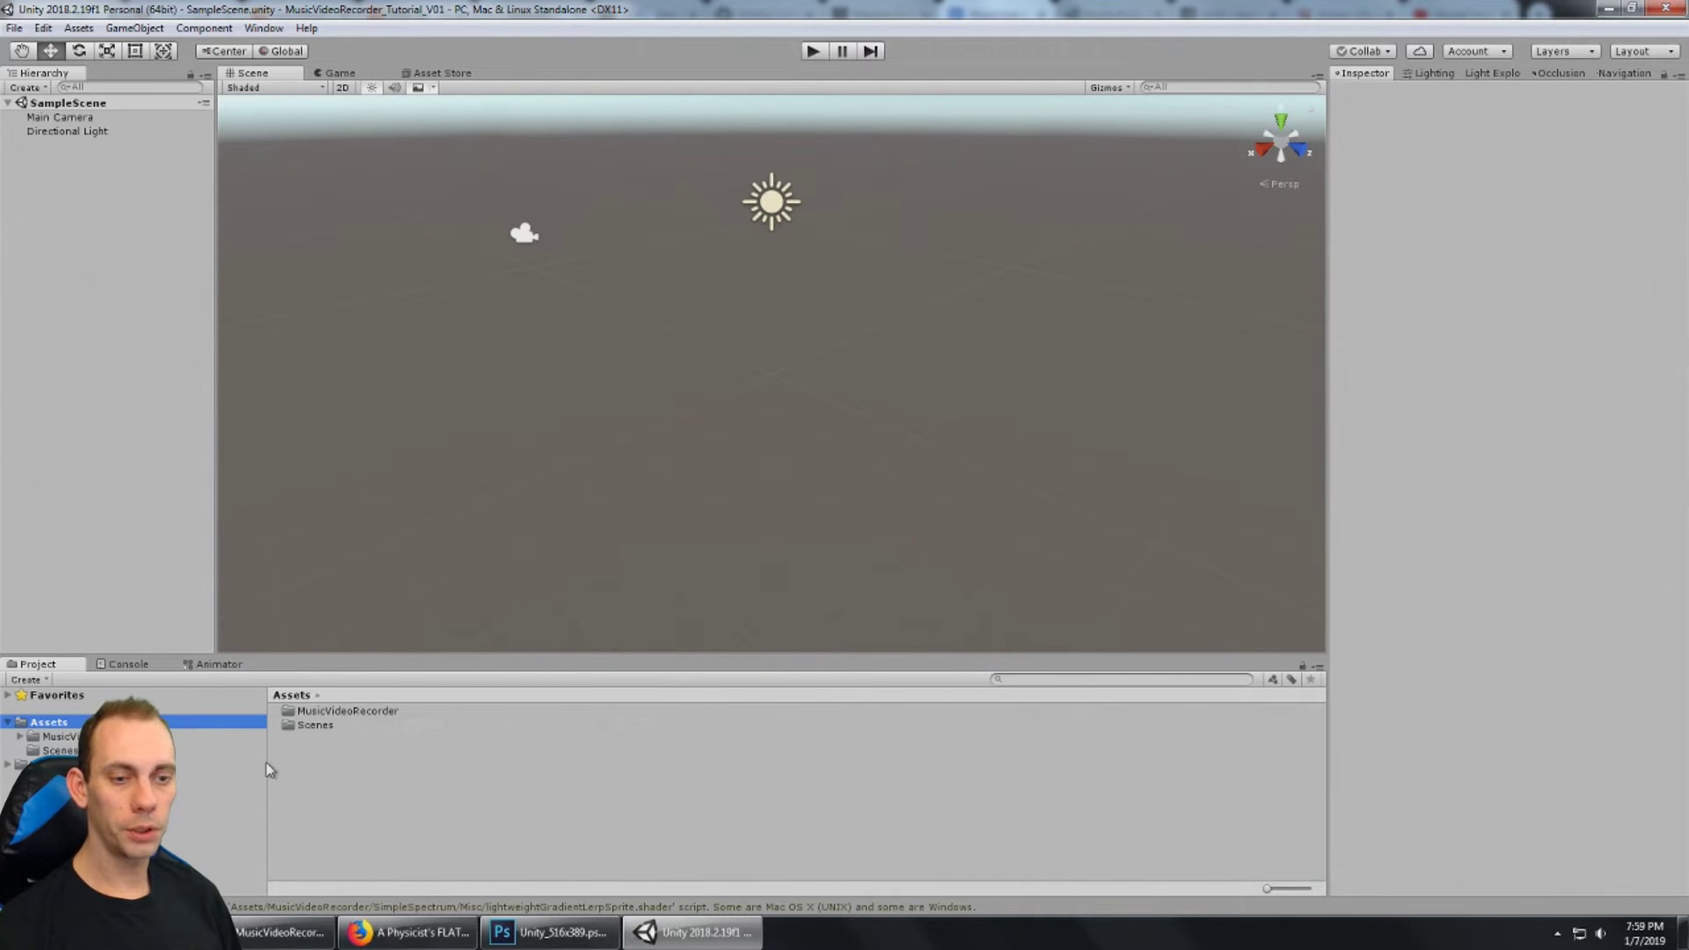
Step: Browse to MusicVideoRecorder > Demo in the Project panel and open MusicVideo_DemoScene
click(23, 737)
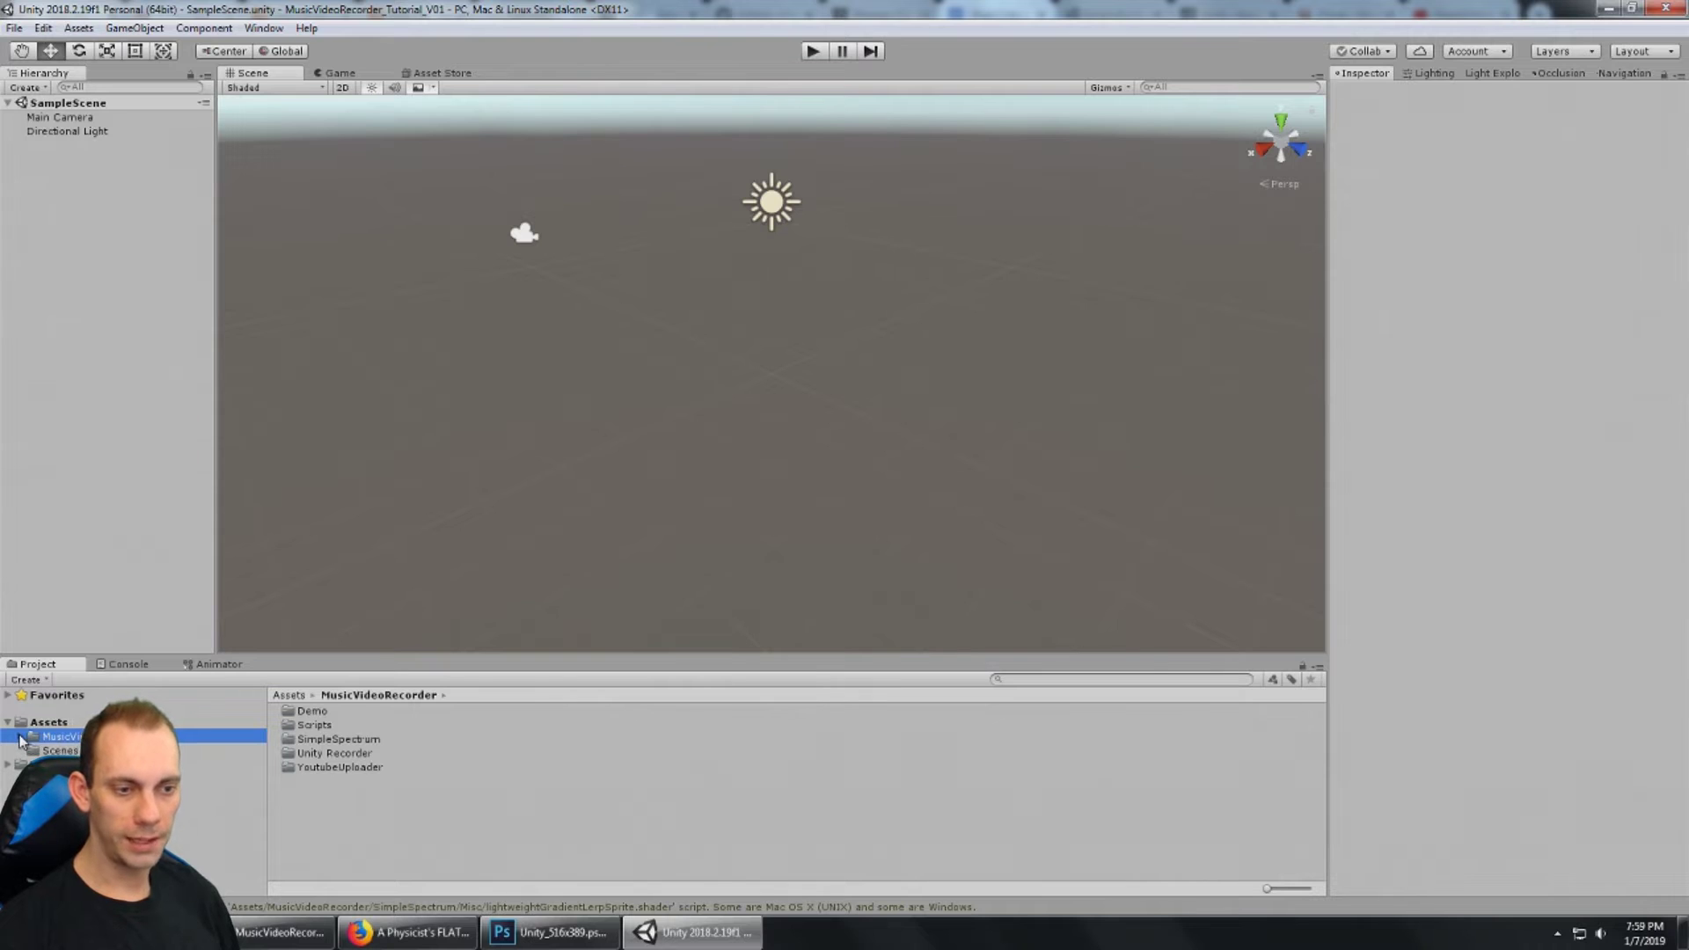
click(321, 712)
double_click(321, 712)
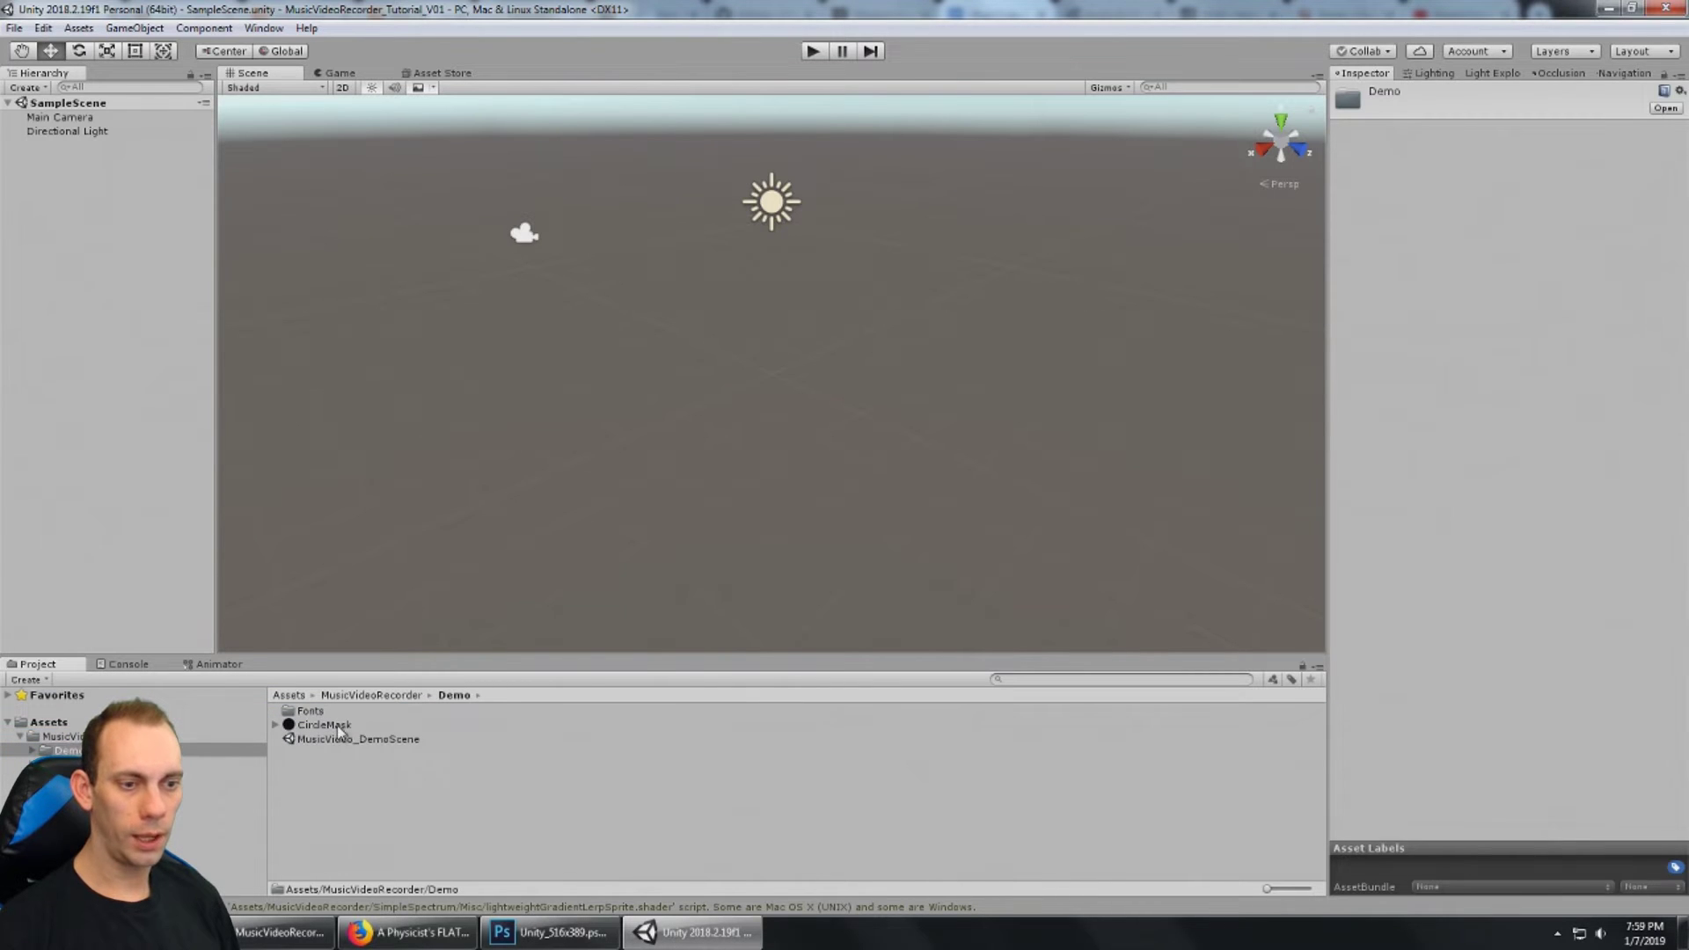
click(73, 737)
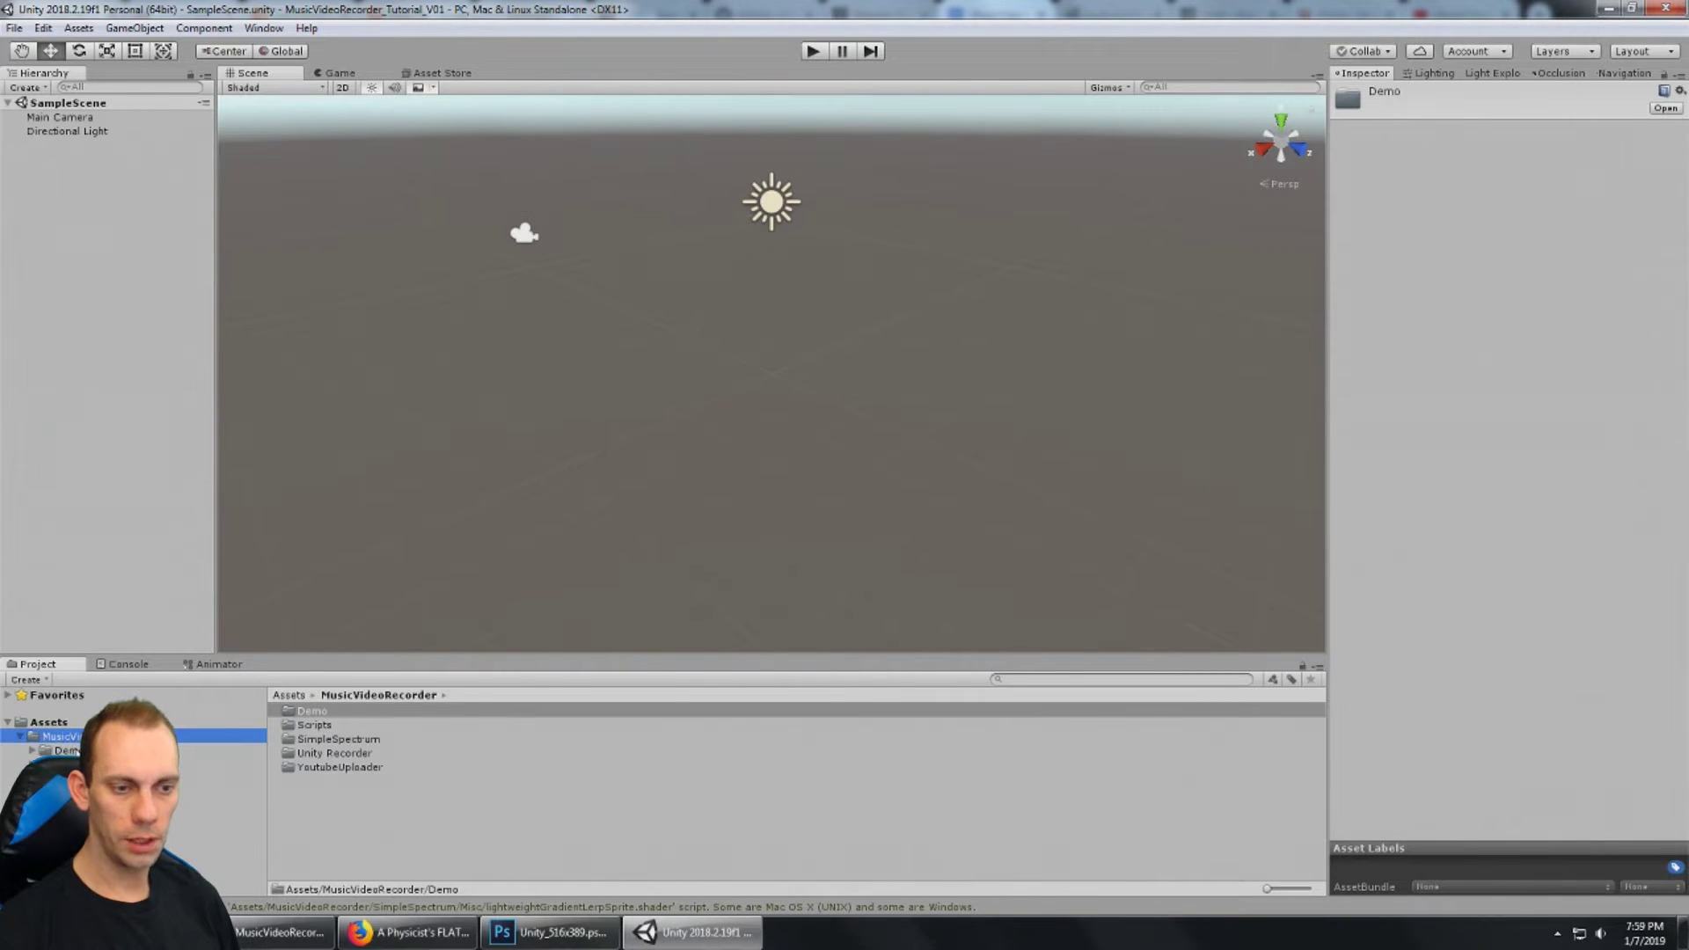
double_click(321, 713)
click(346, 741)
double_click(346, 741)
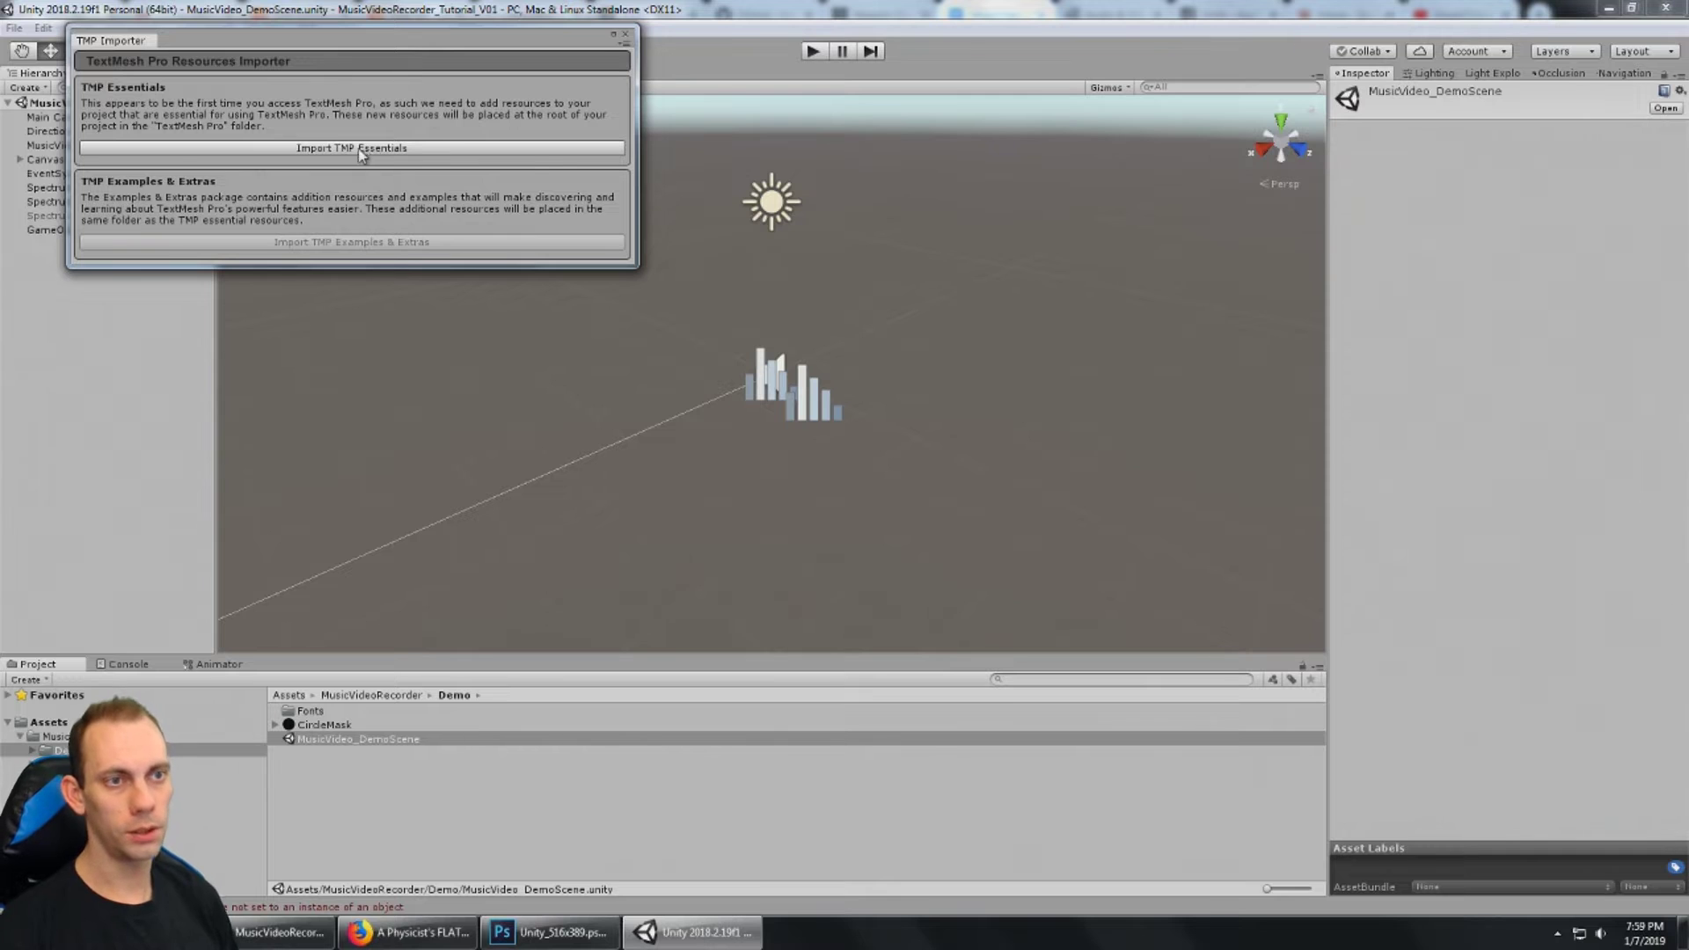
Step: Import TMP Essentials, close the TMP Importer, and clear the Console's errors
click(360, 149)
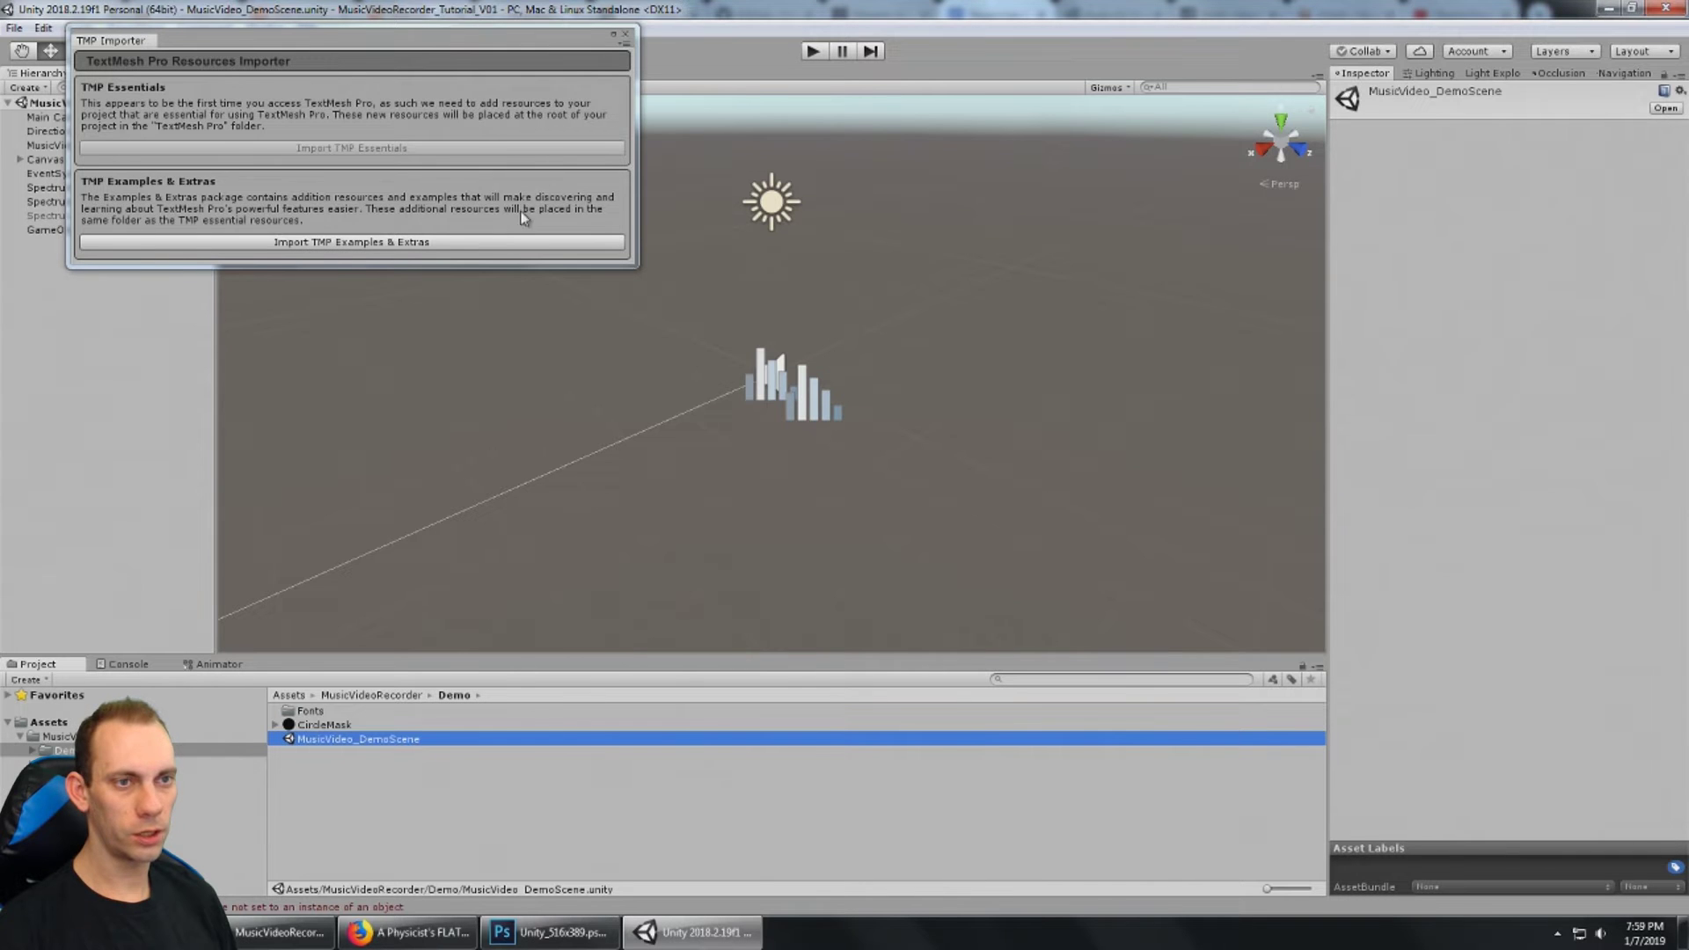
click(626, 35)
click(122, 666)
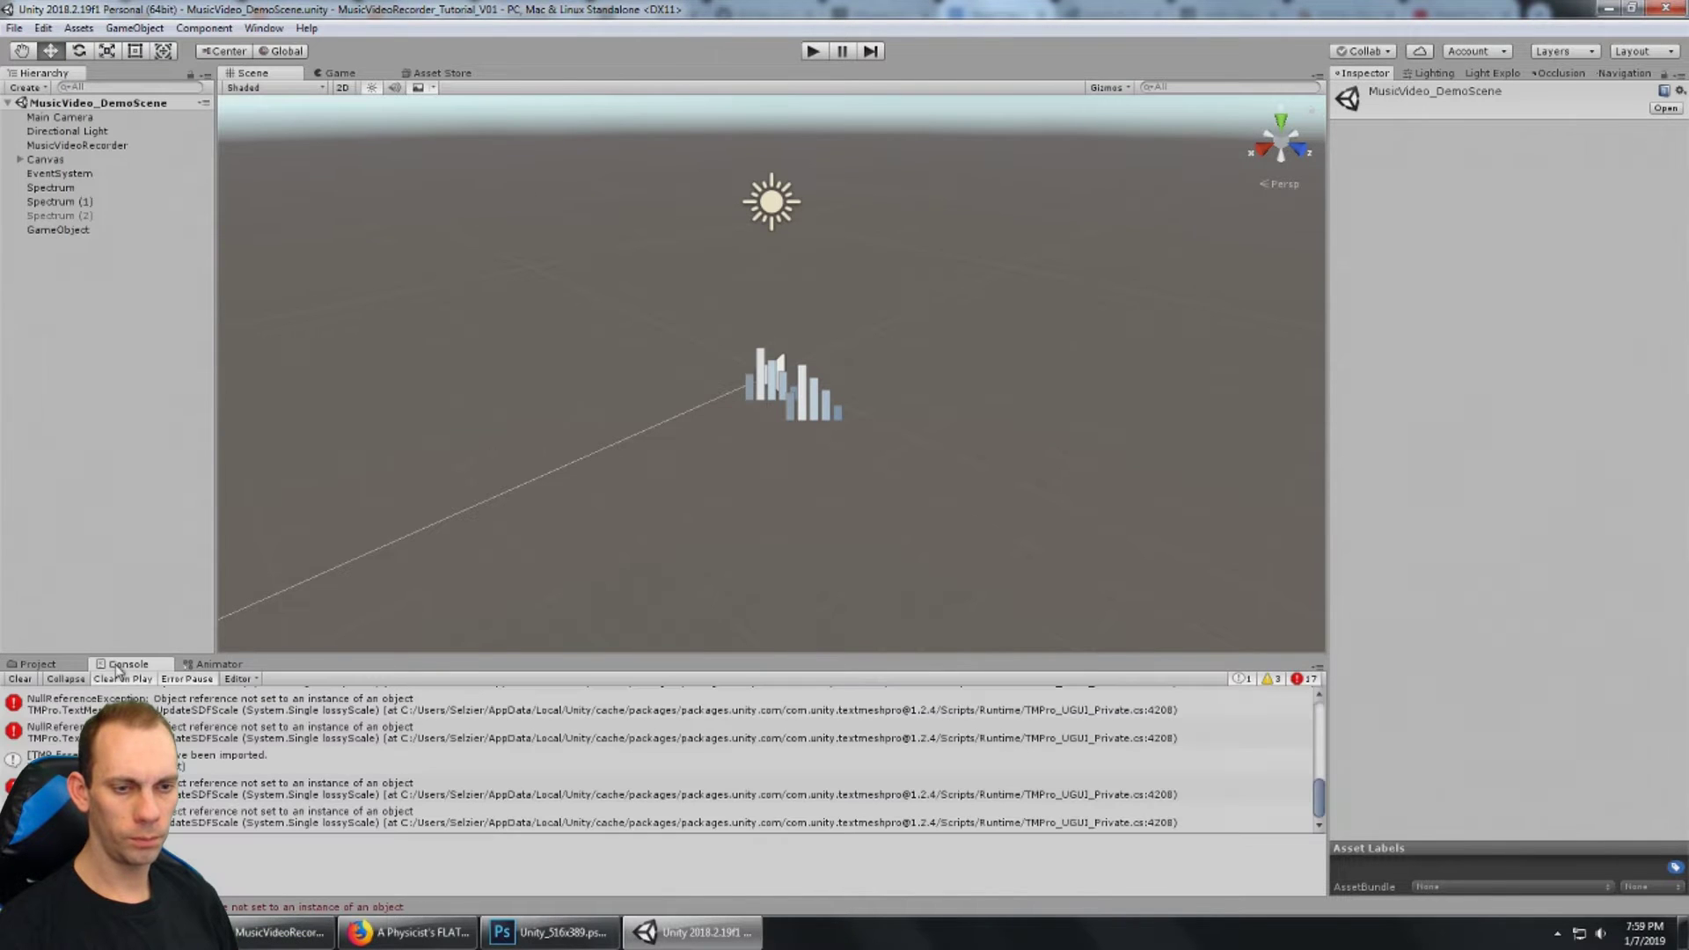
click(20, 679)
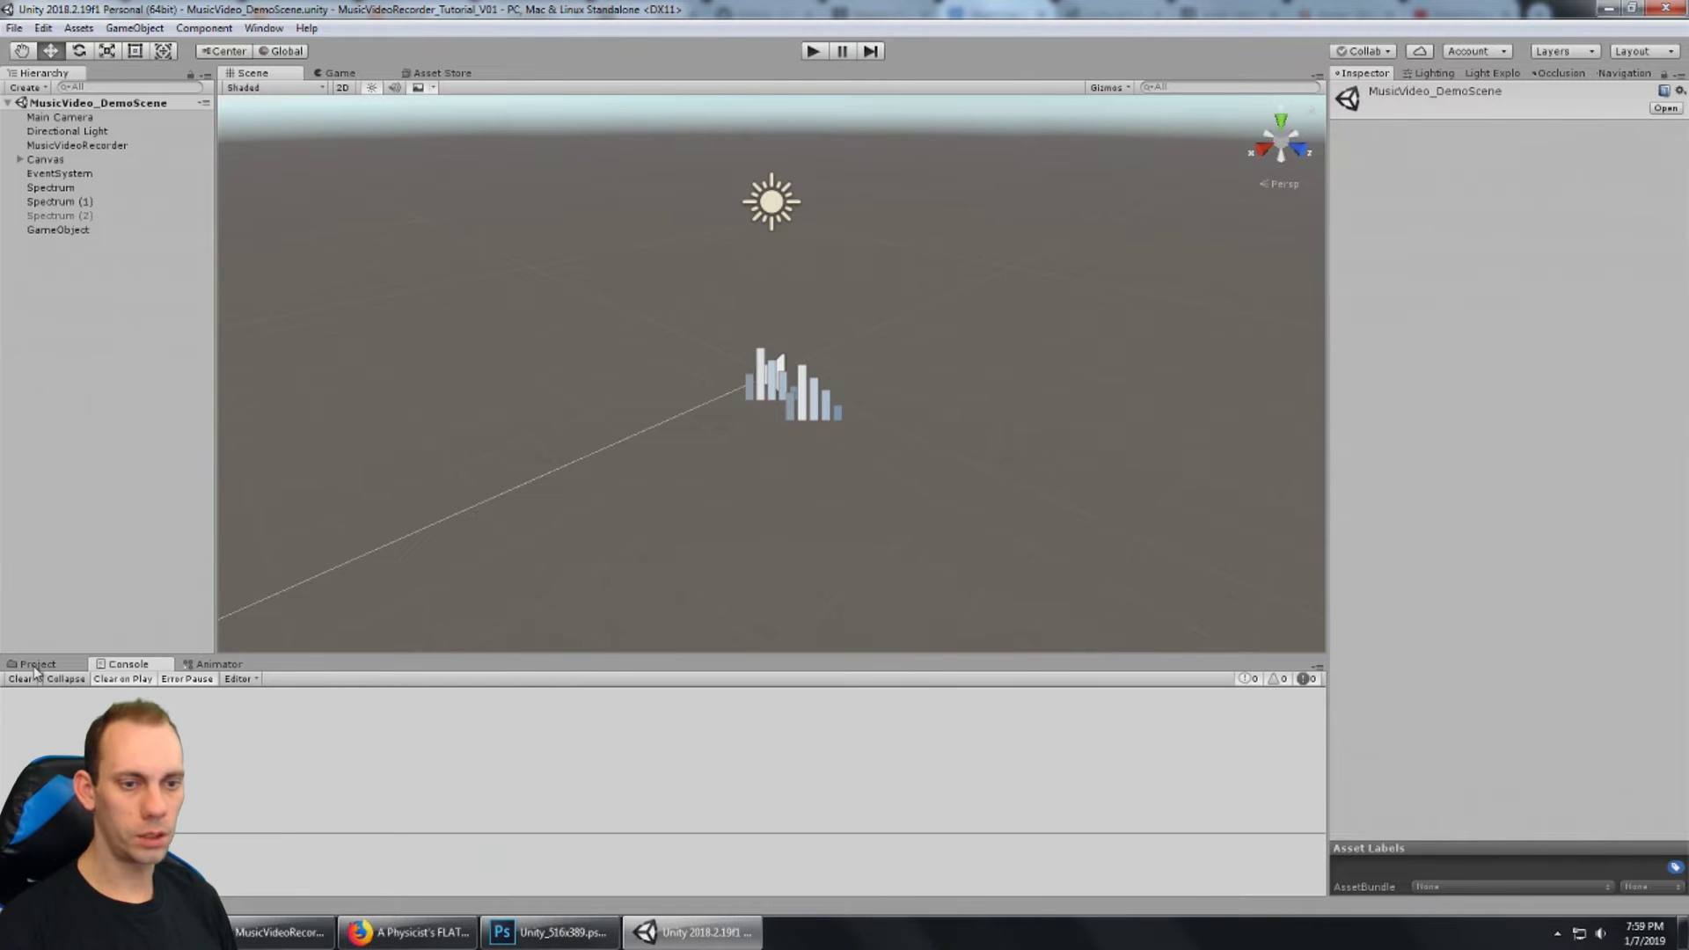
click(37, 665)
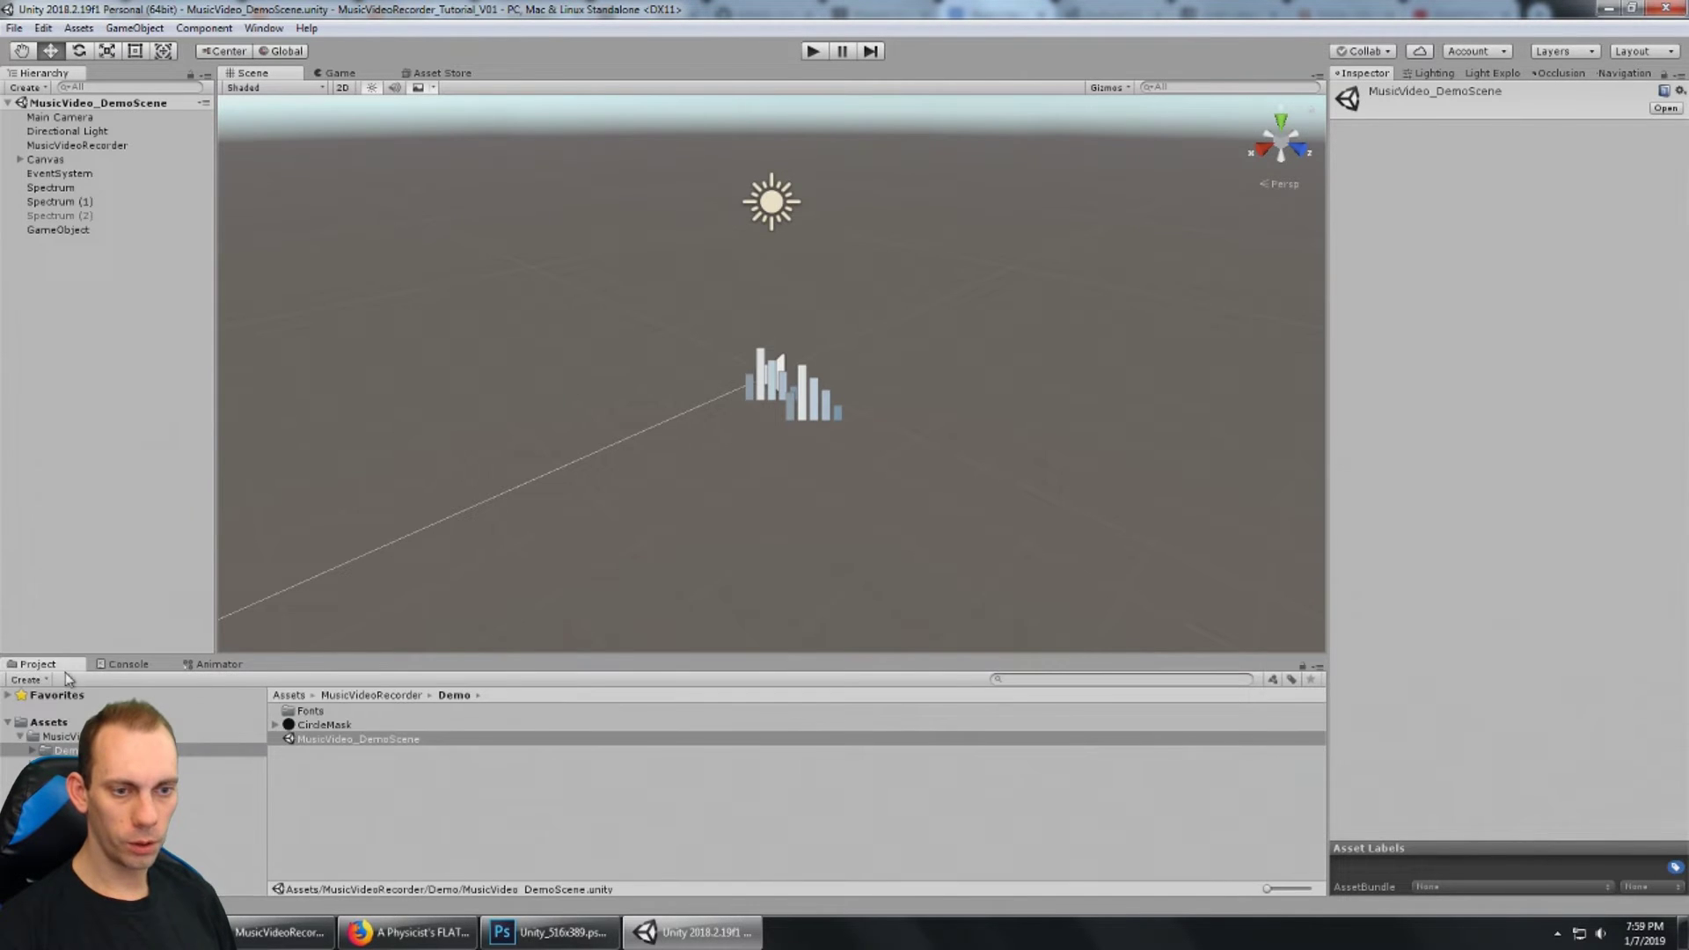
click(128, 665)
click(37, 665)
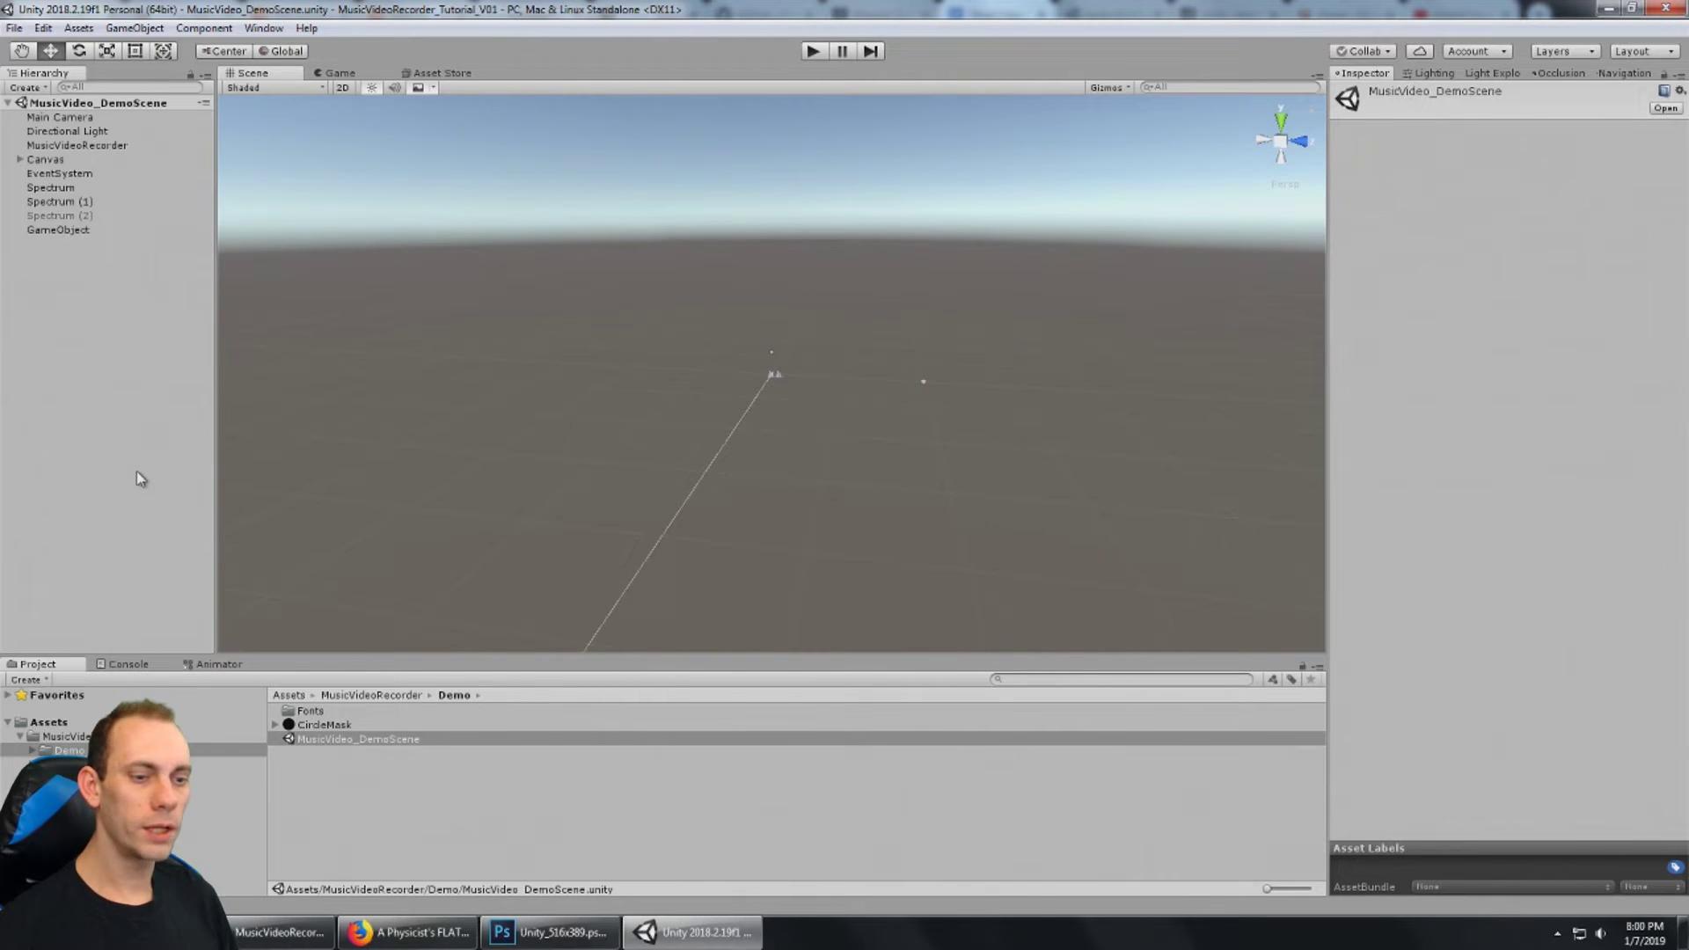
Step: Read the tutorial's credentials section, then bring up the Assets folder holding client_id.json in Explorer
click(304, 933)
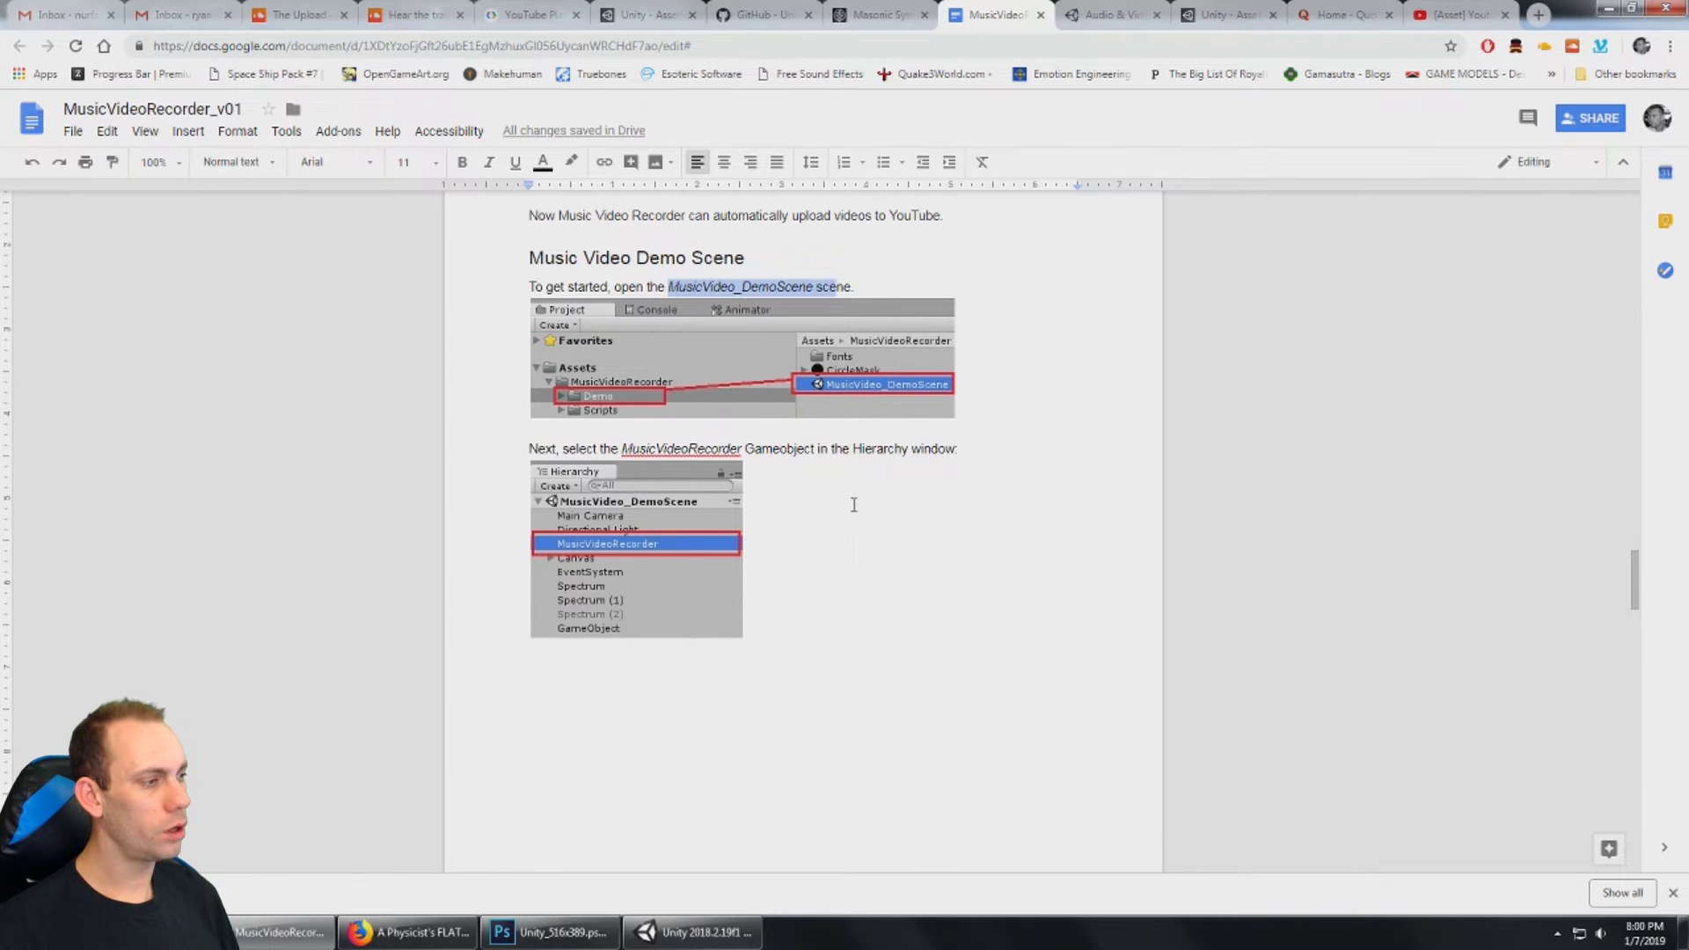
scroll(853, 504, up, 1)
drag(1638, 585, 1595, 445)
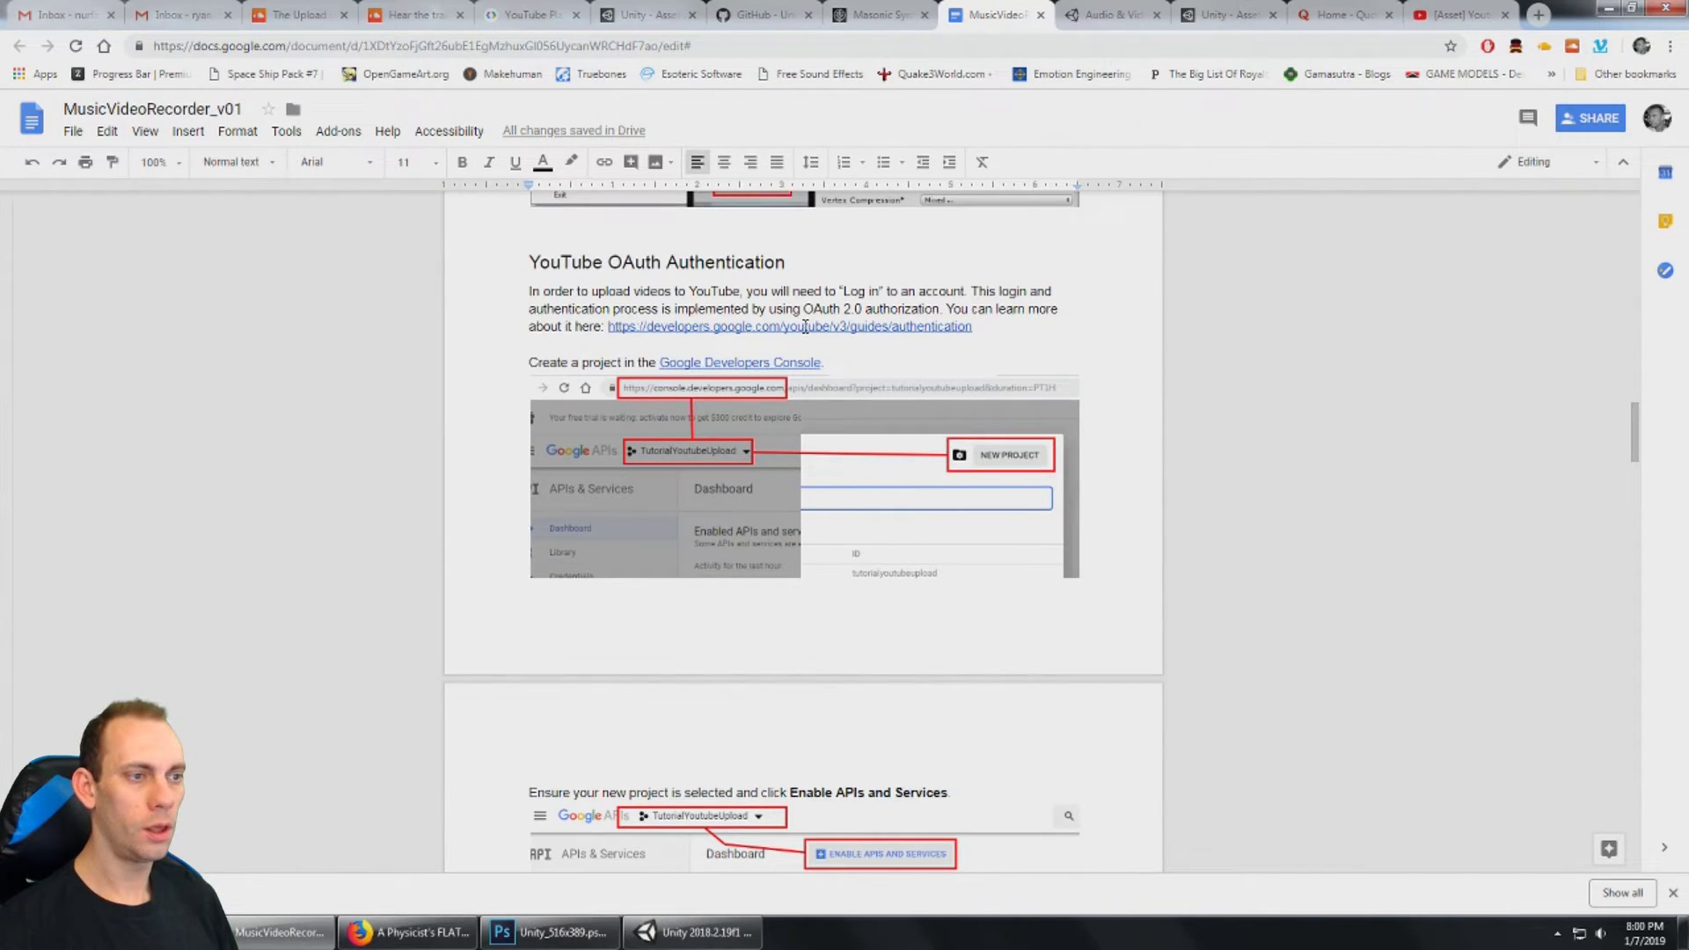
scroll(805, 326, down, 10)
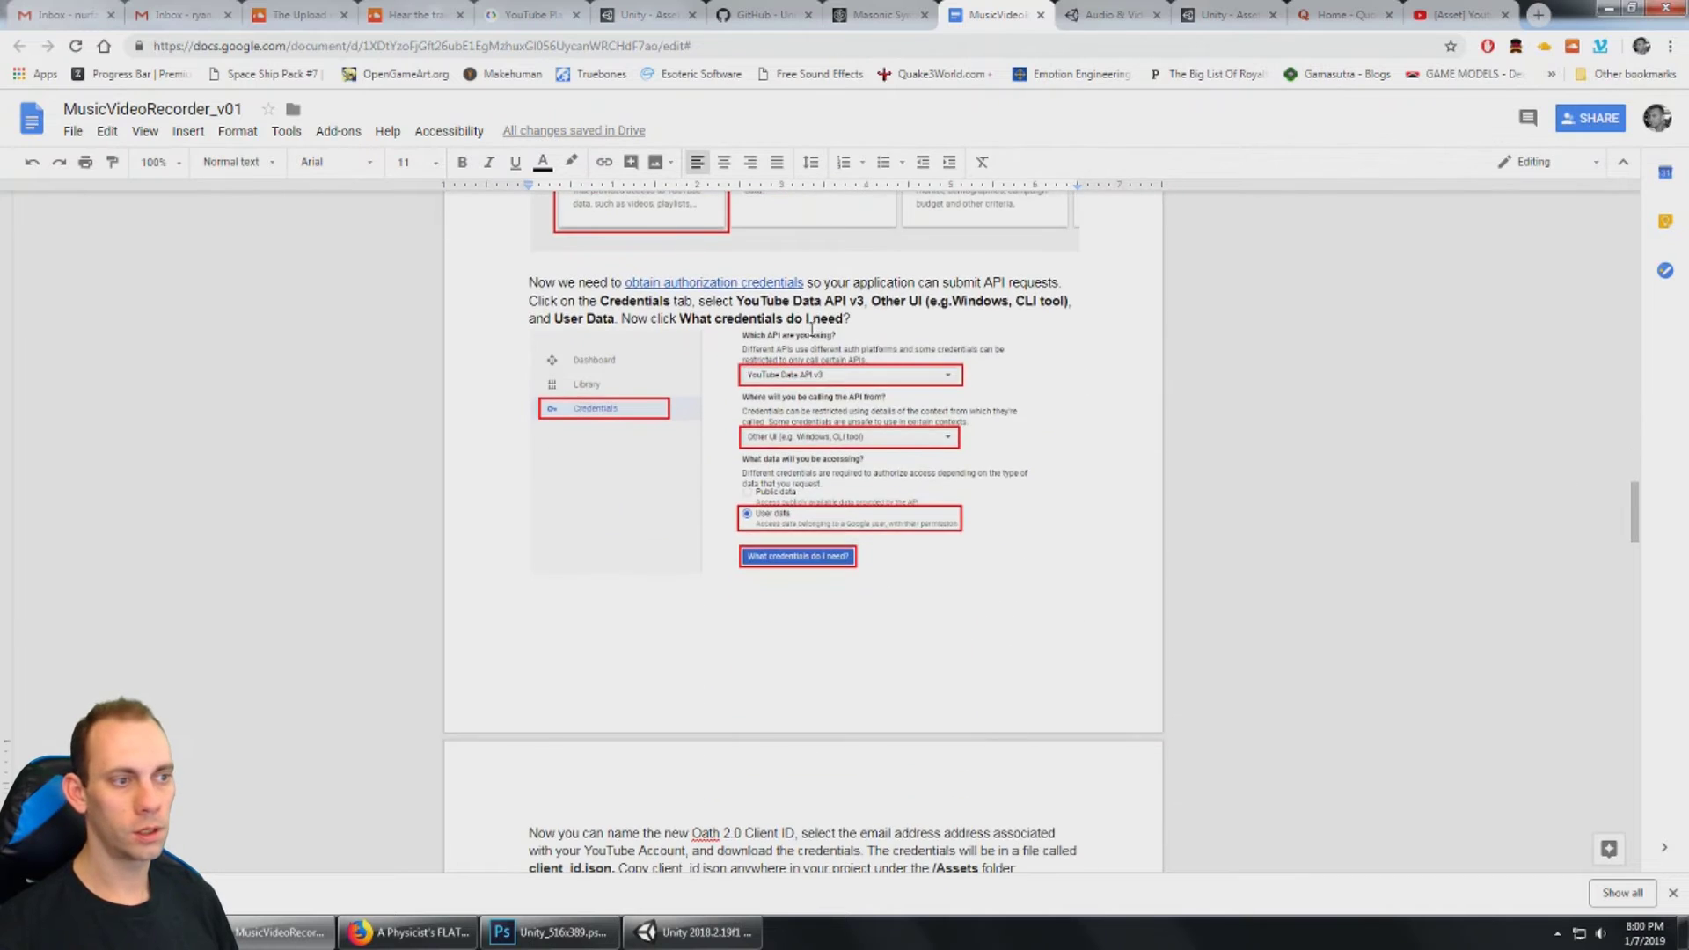
scroll(811, 335, down, 4)
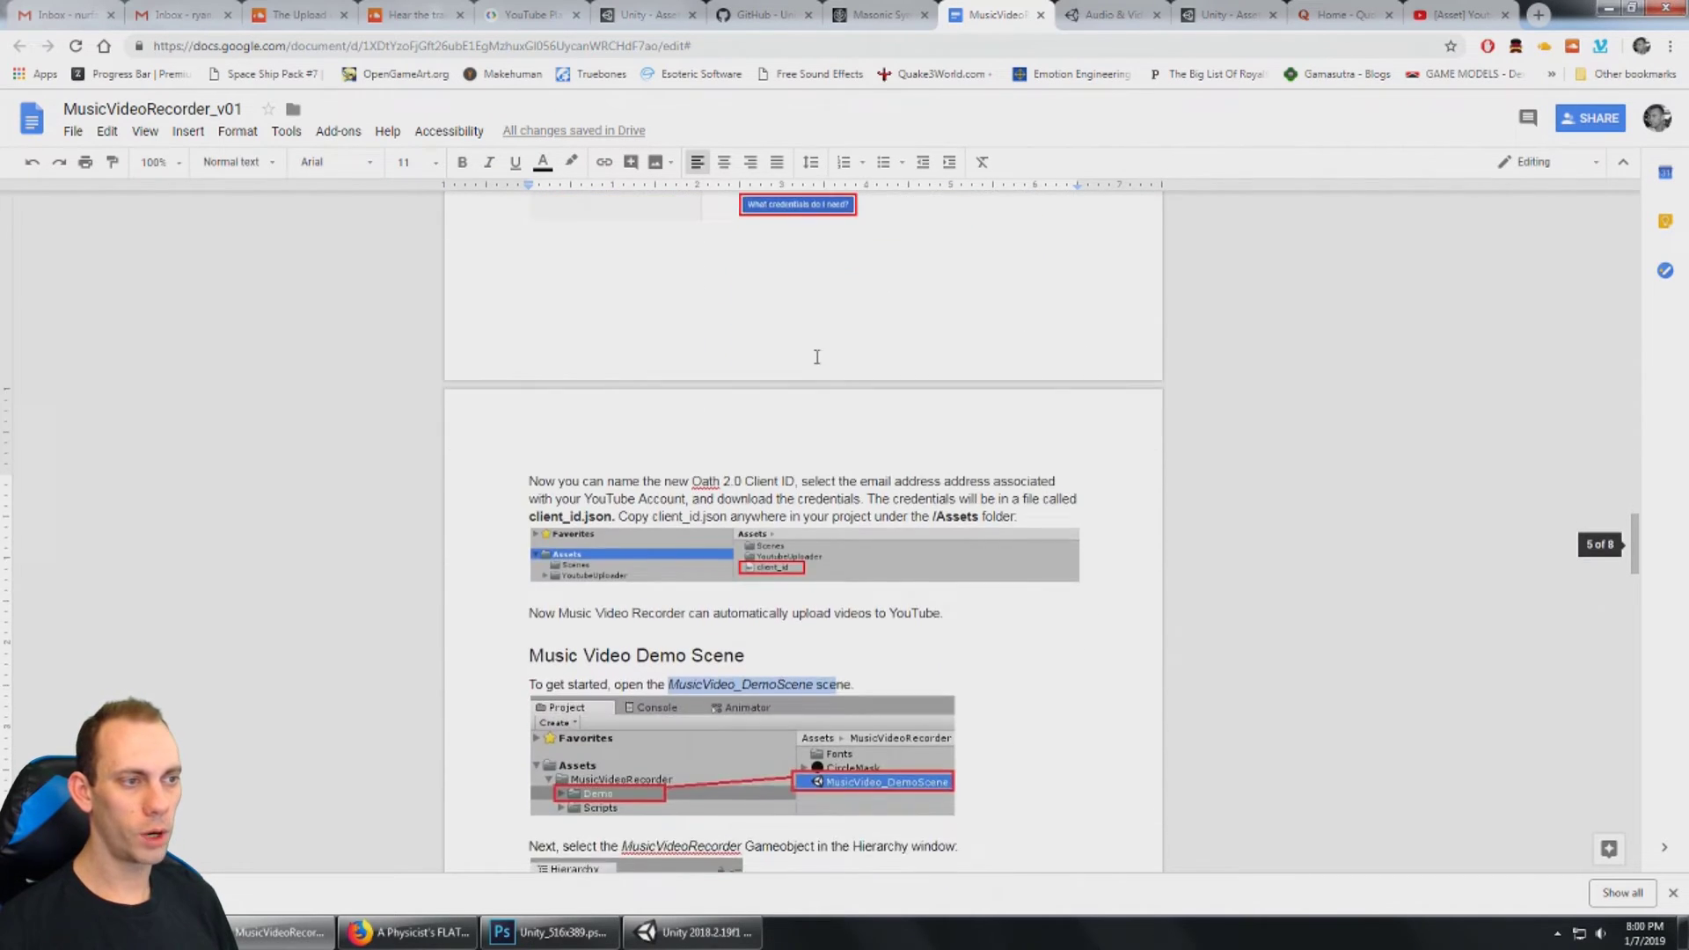
scroll(816, 357, up, 4)
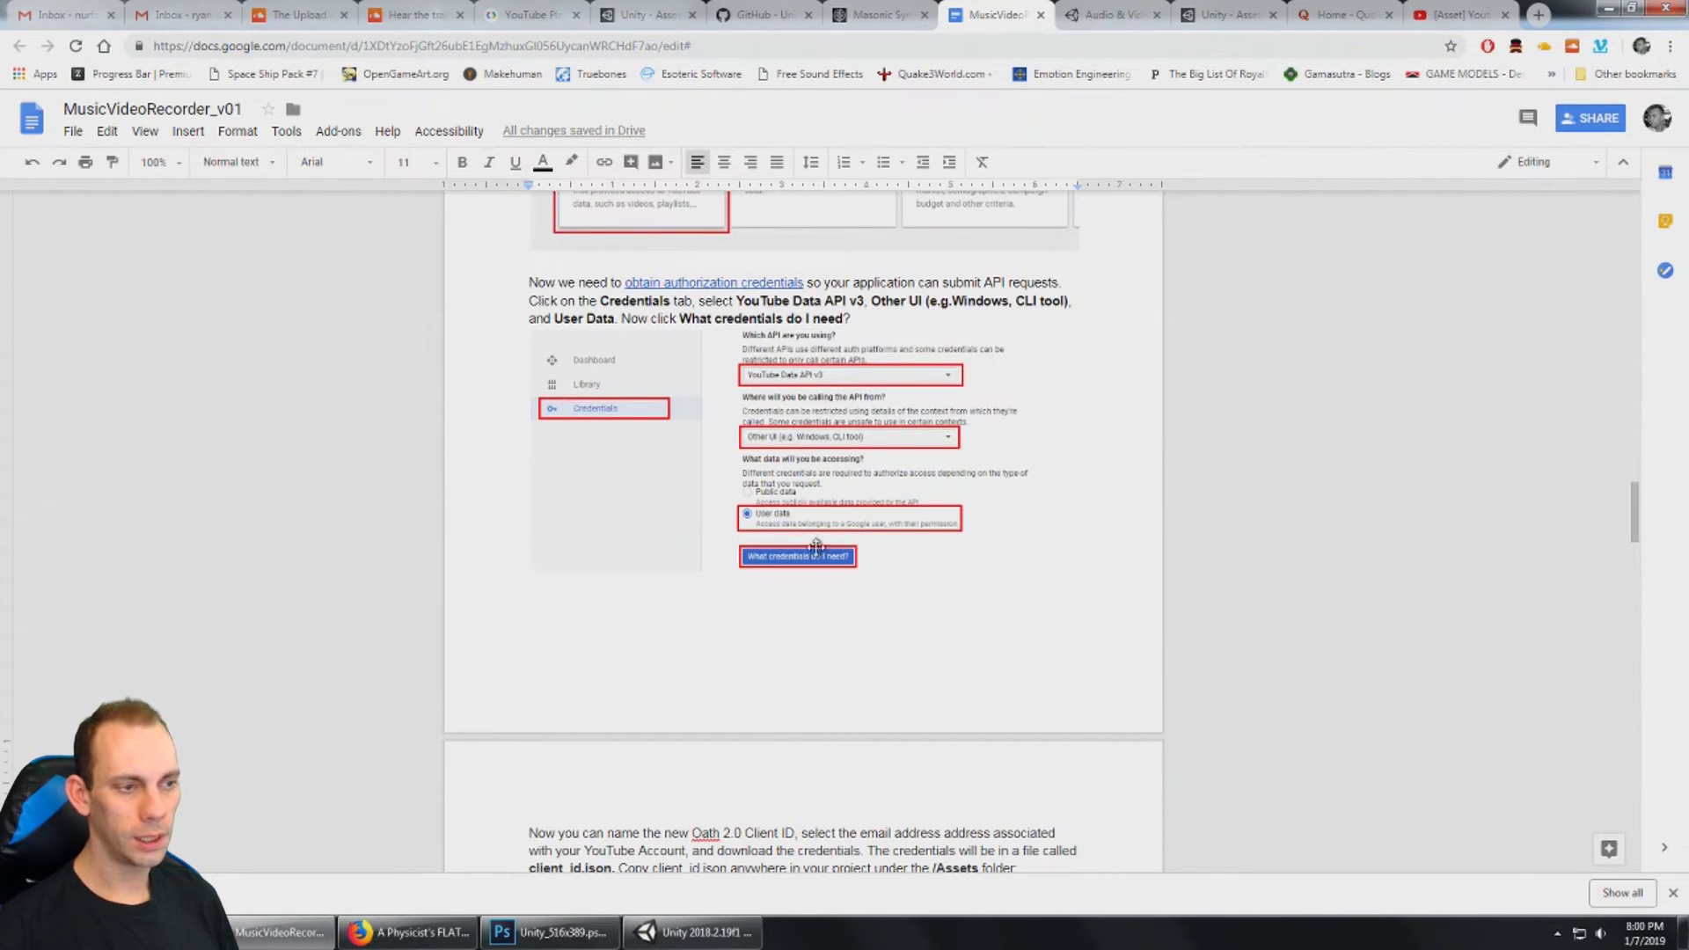
click(280, 931)
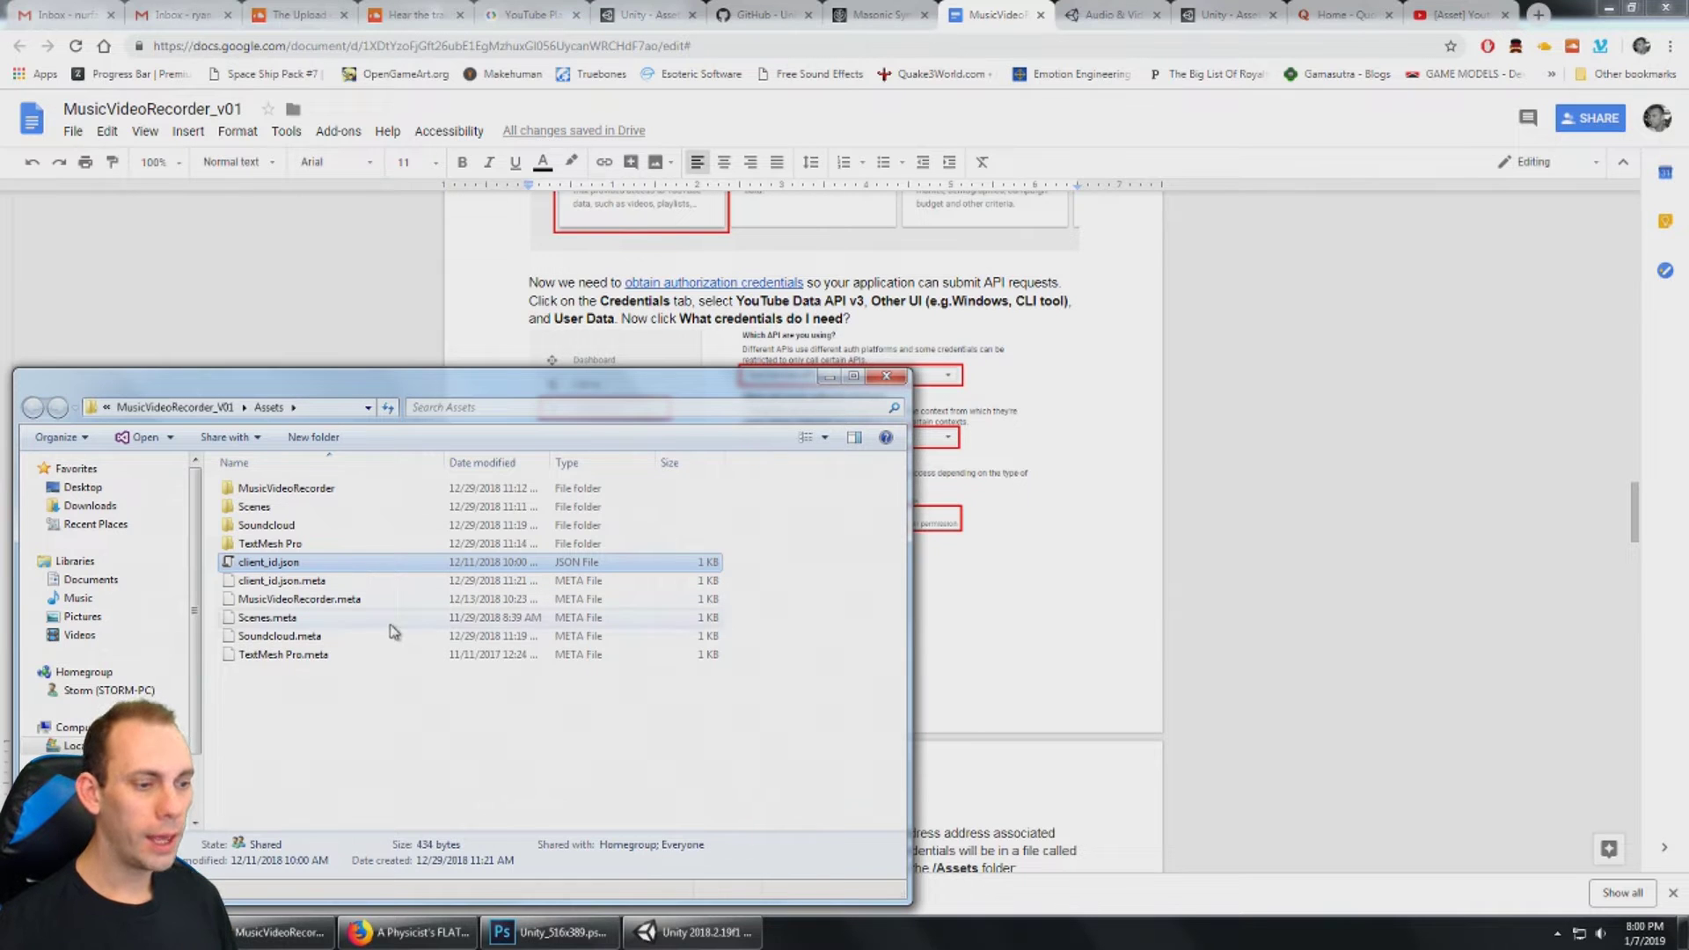
Step: Drag client_id.json from the Explorer Assets window into Unity's Project Assets folder
click(686, 937)
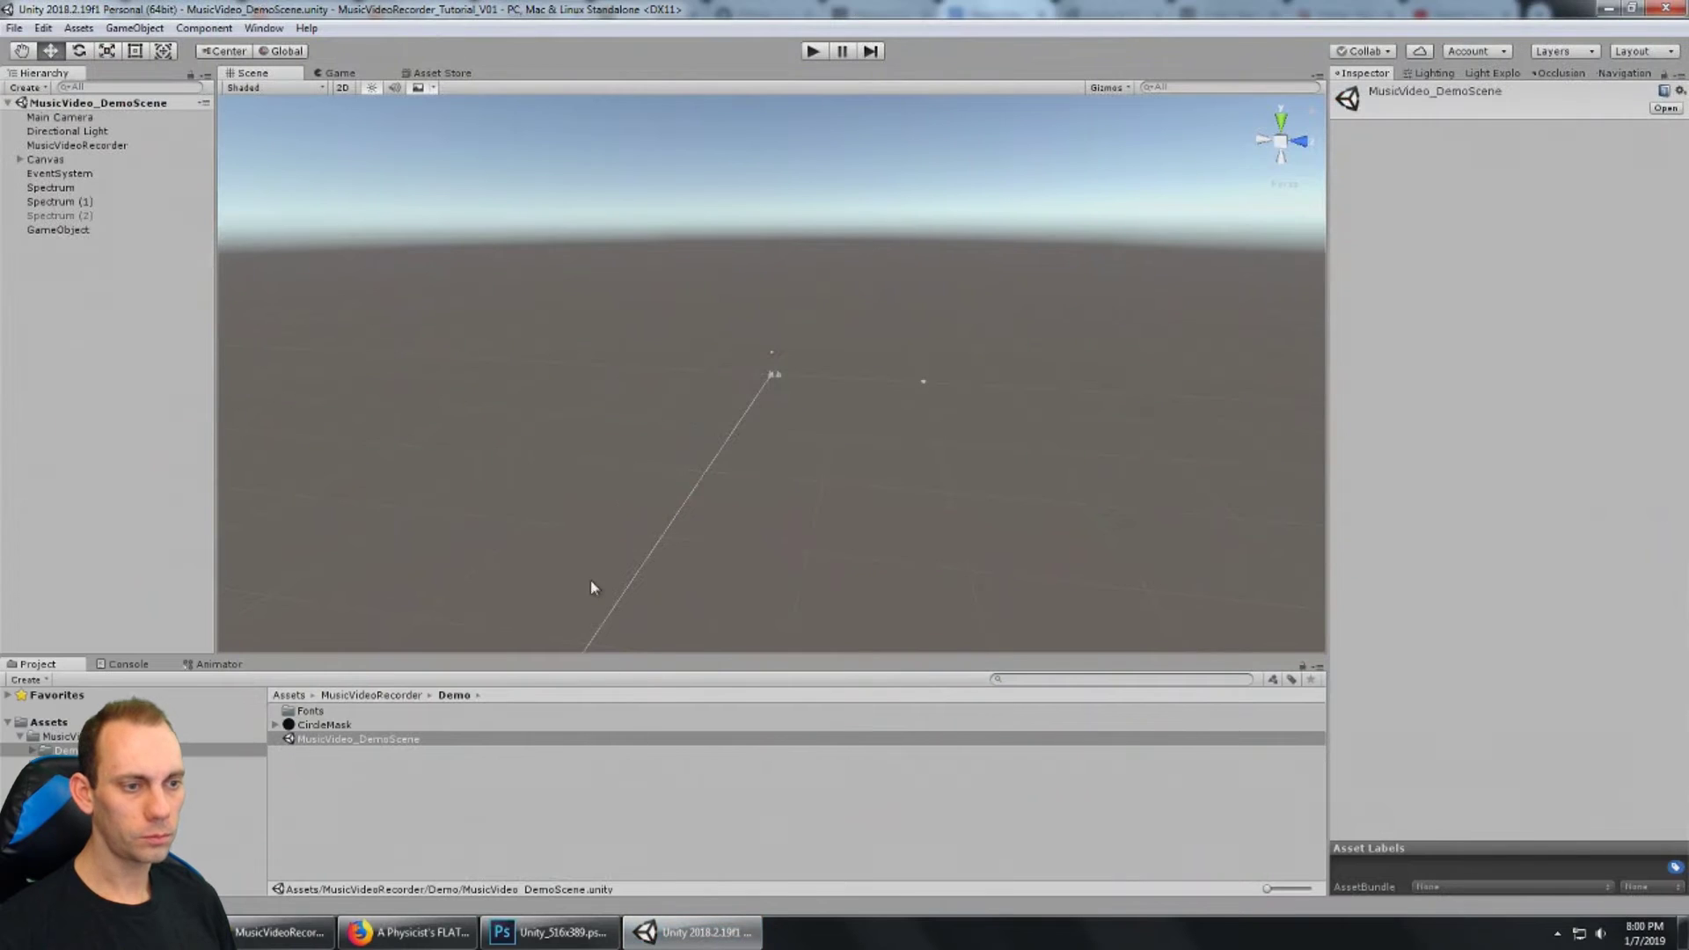
key(alt+Tab)
drag(377, 388, 743, 323)
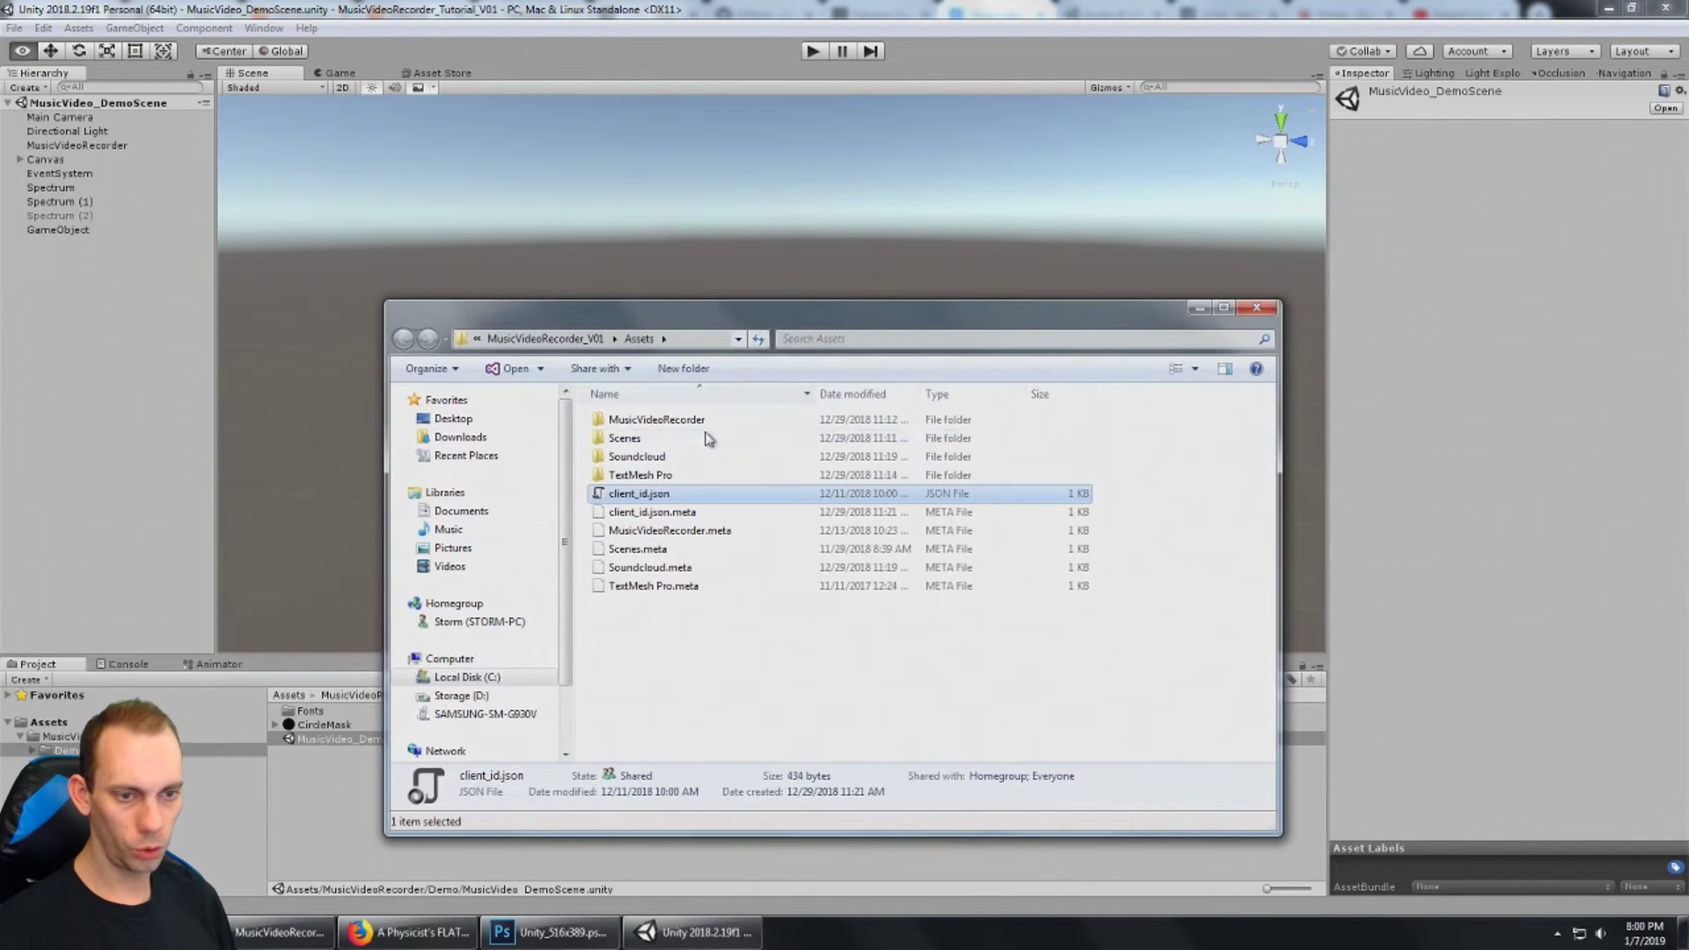
drag(642, 505, 69, 726)
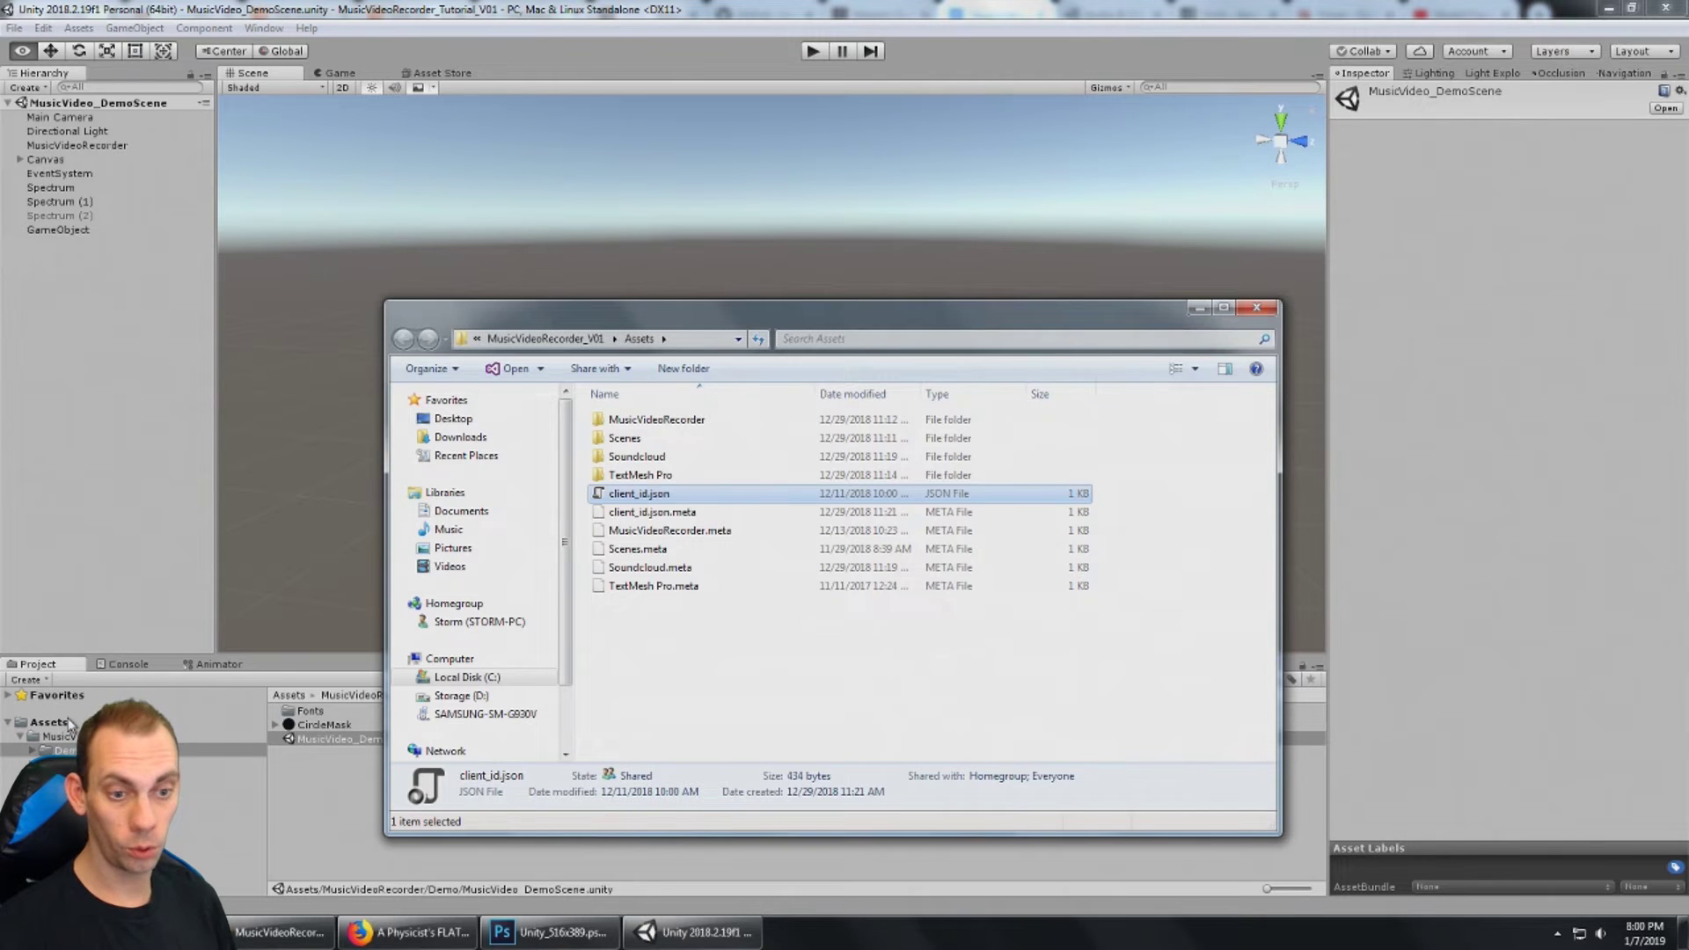
click(361, 867)
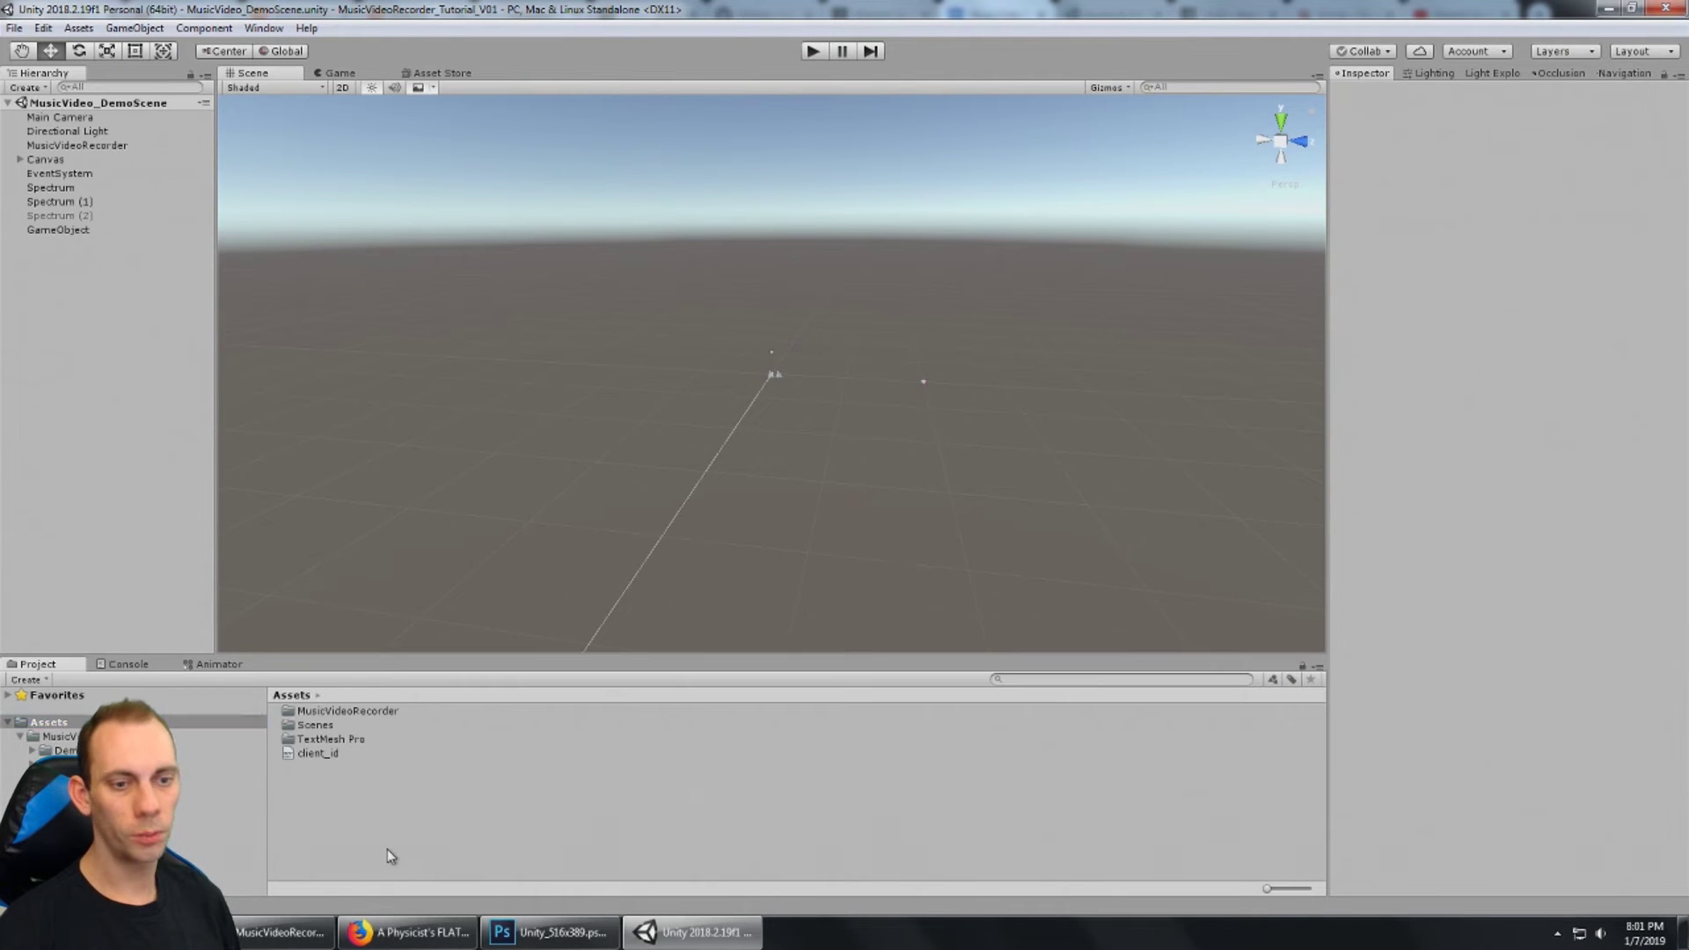
click(48, 722)
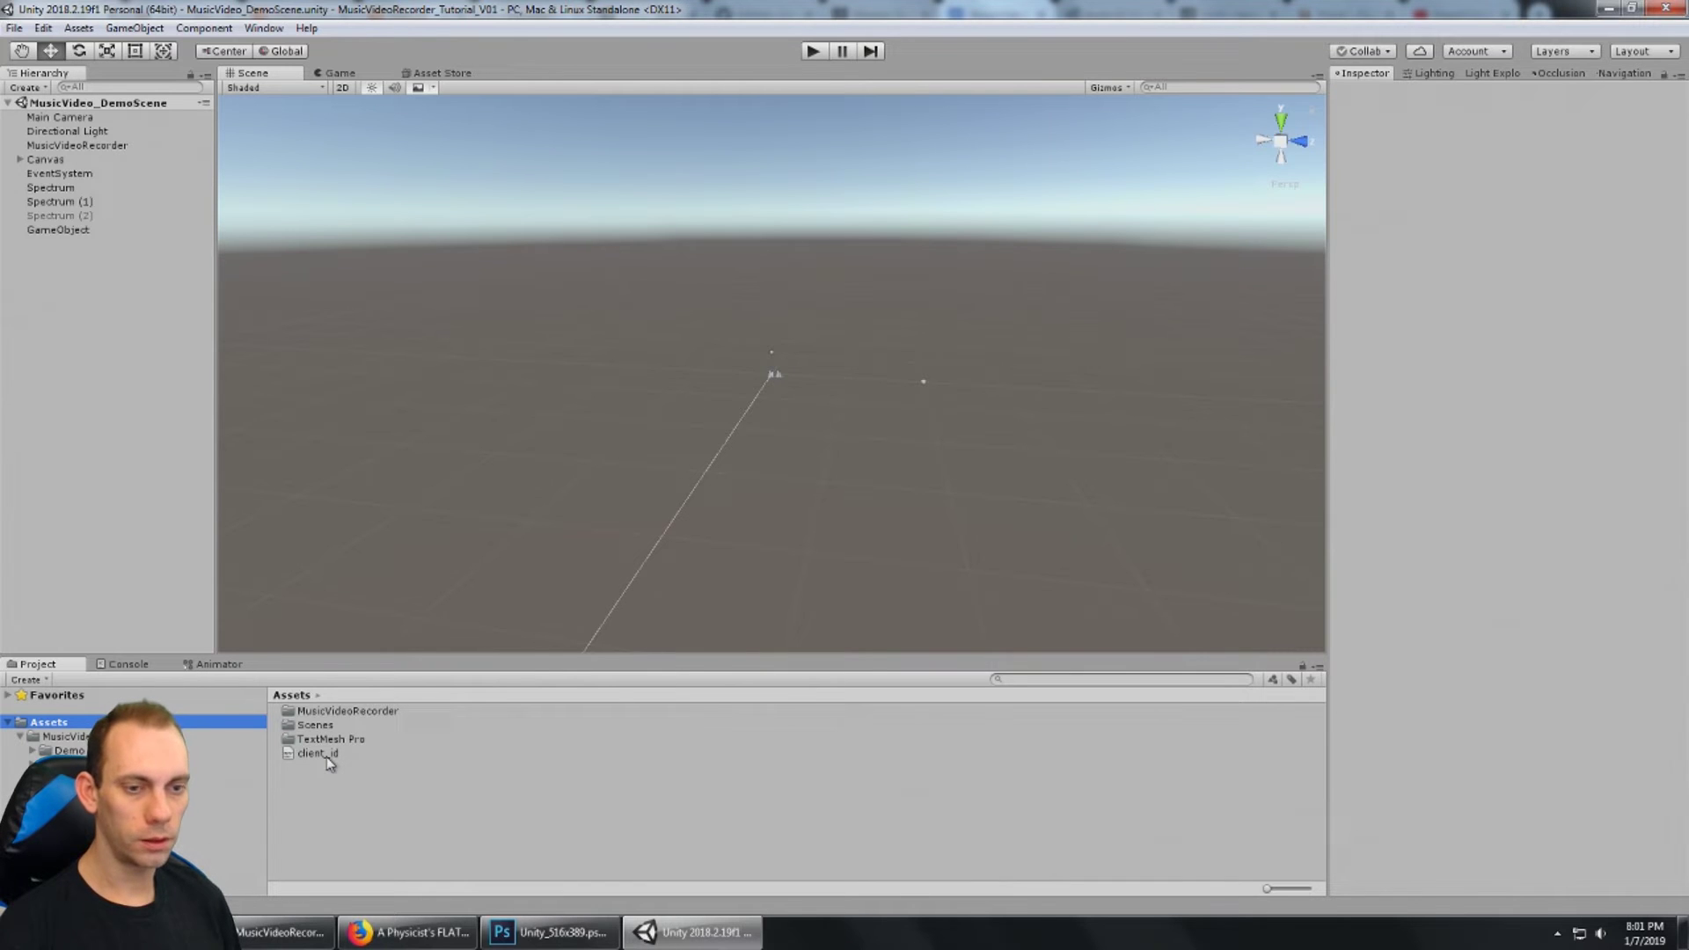
click(285, 932)
scroll(1227, 464, down, 20)
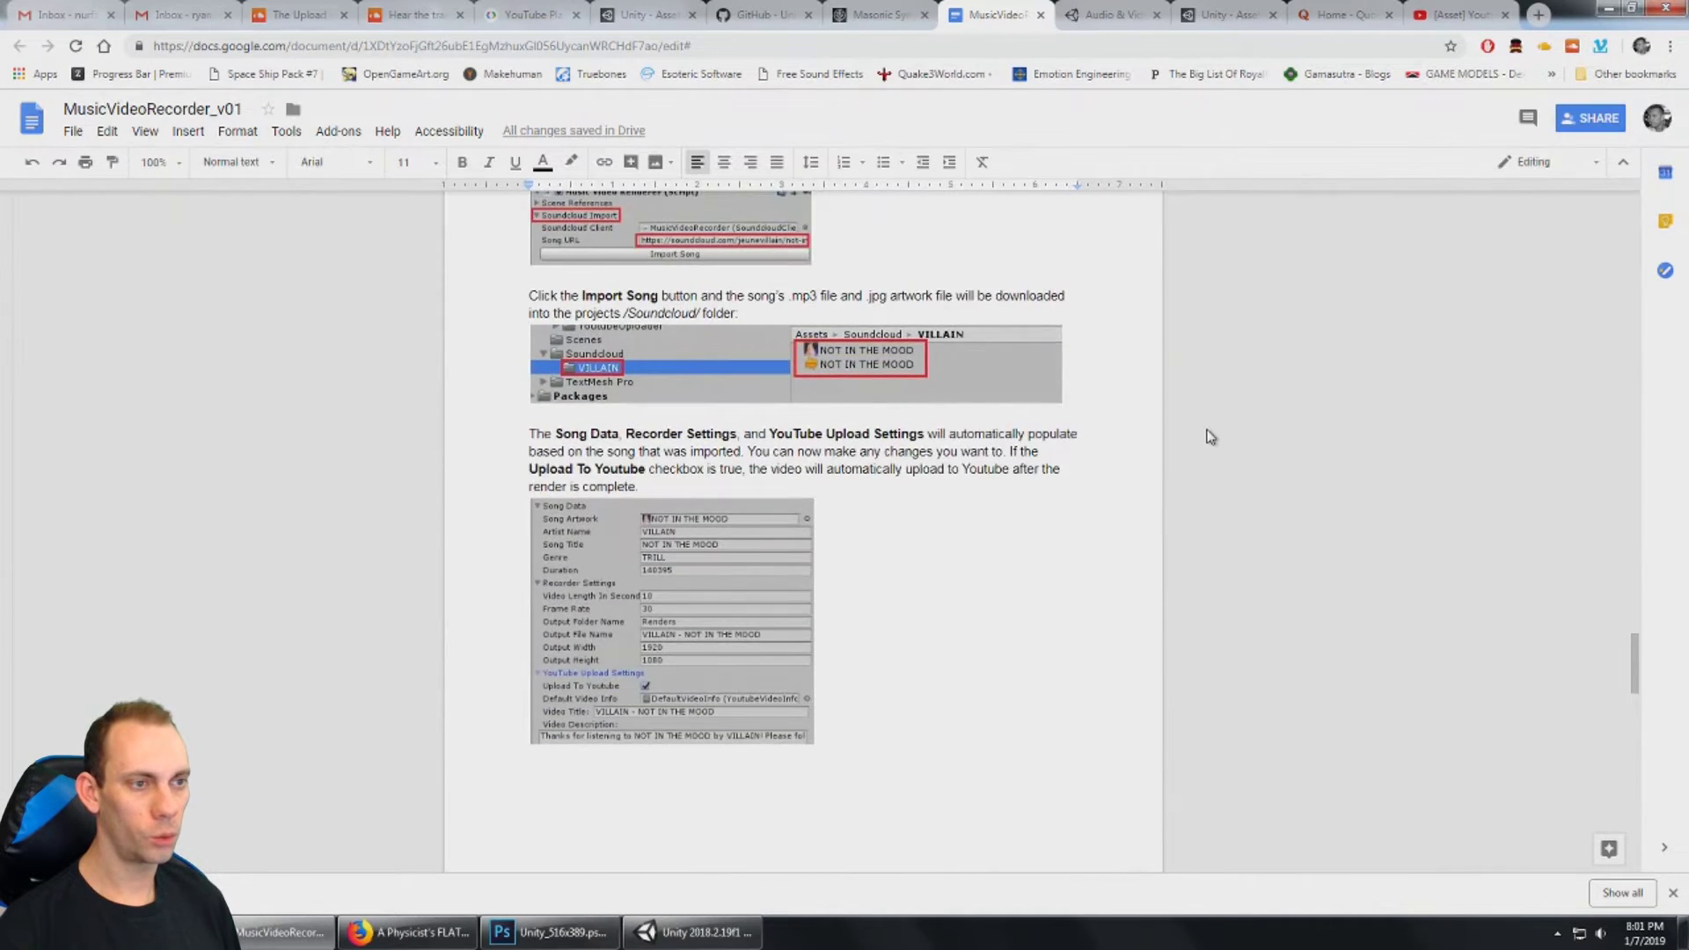
scroll(1208, 434, up, 5)
scroll(1208, 434, up, 6)
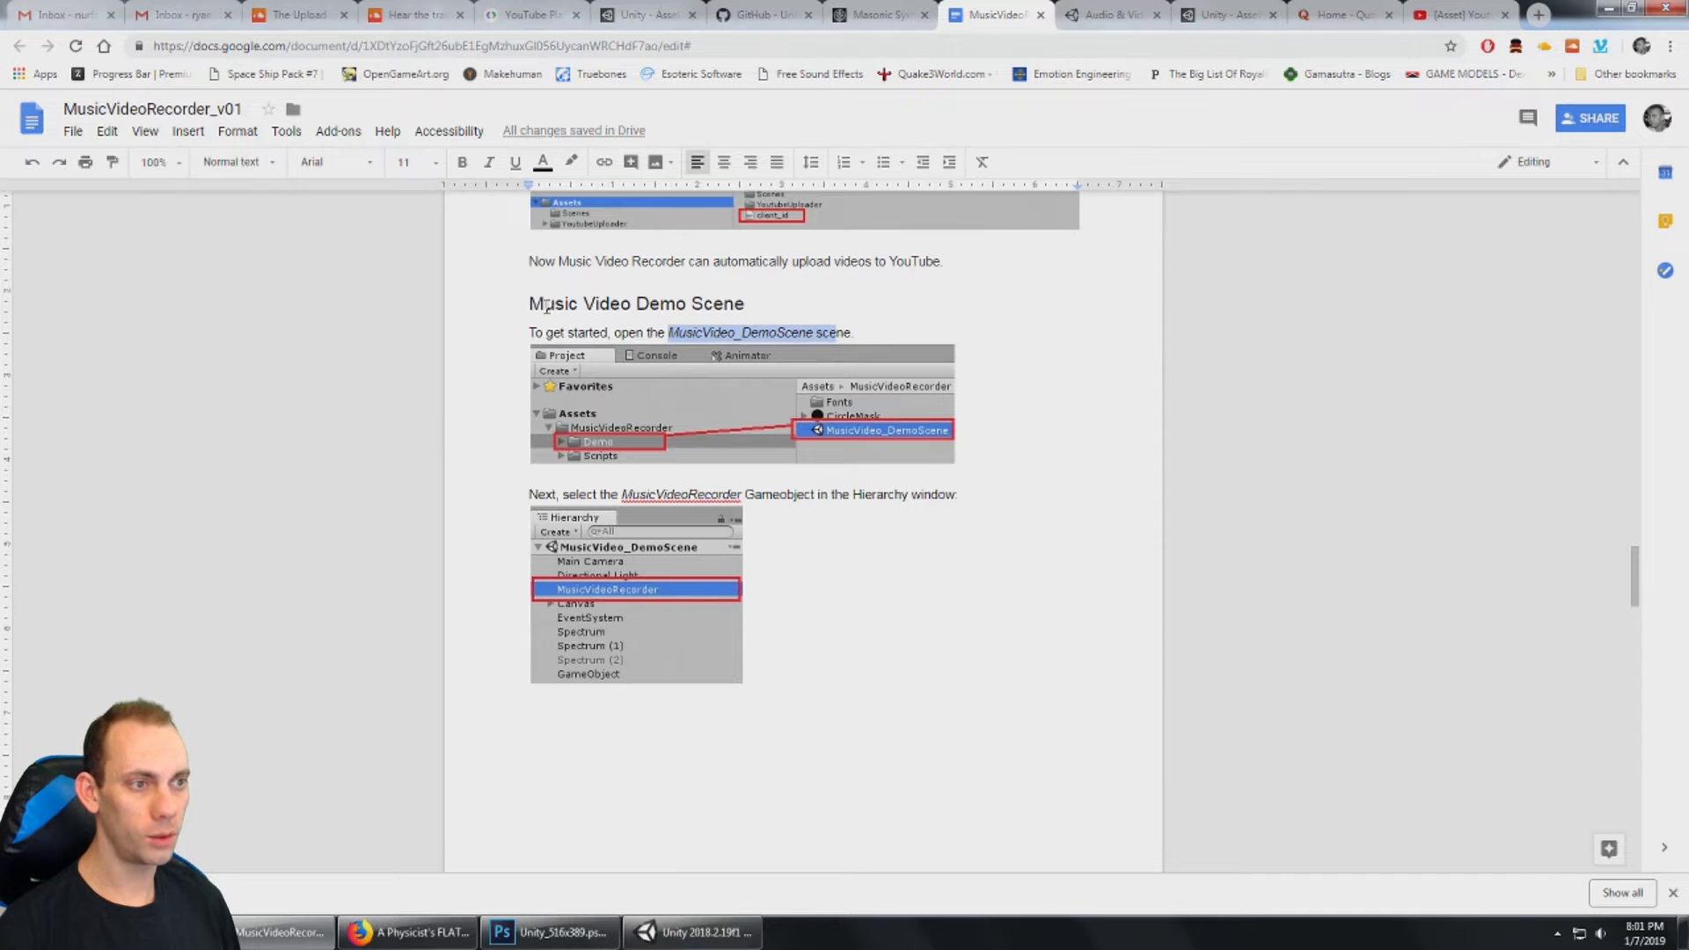
scroll(787, 308, down, 1)
click(861, 245)
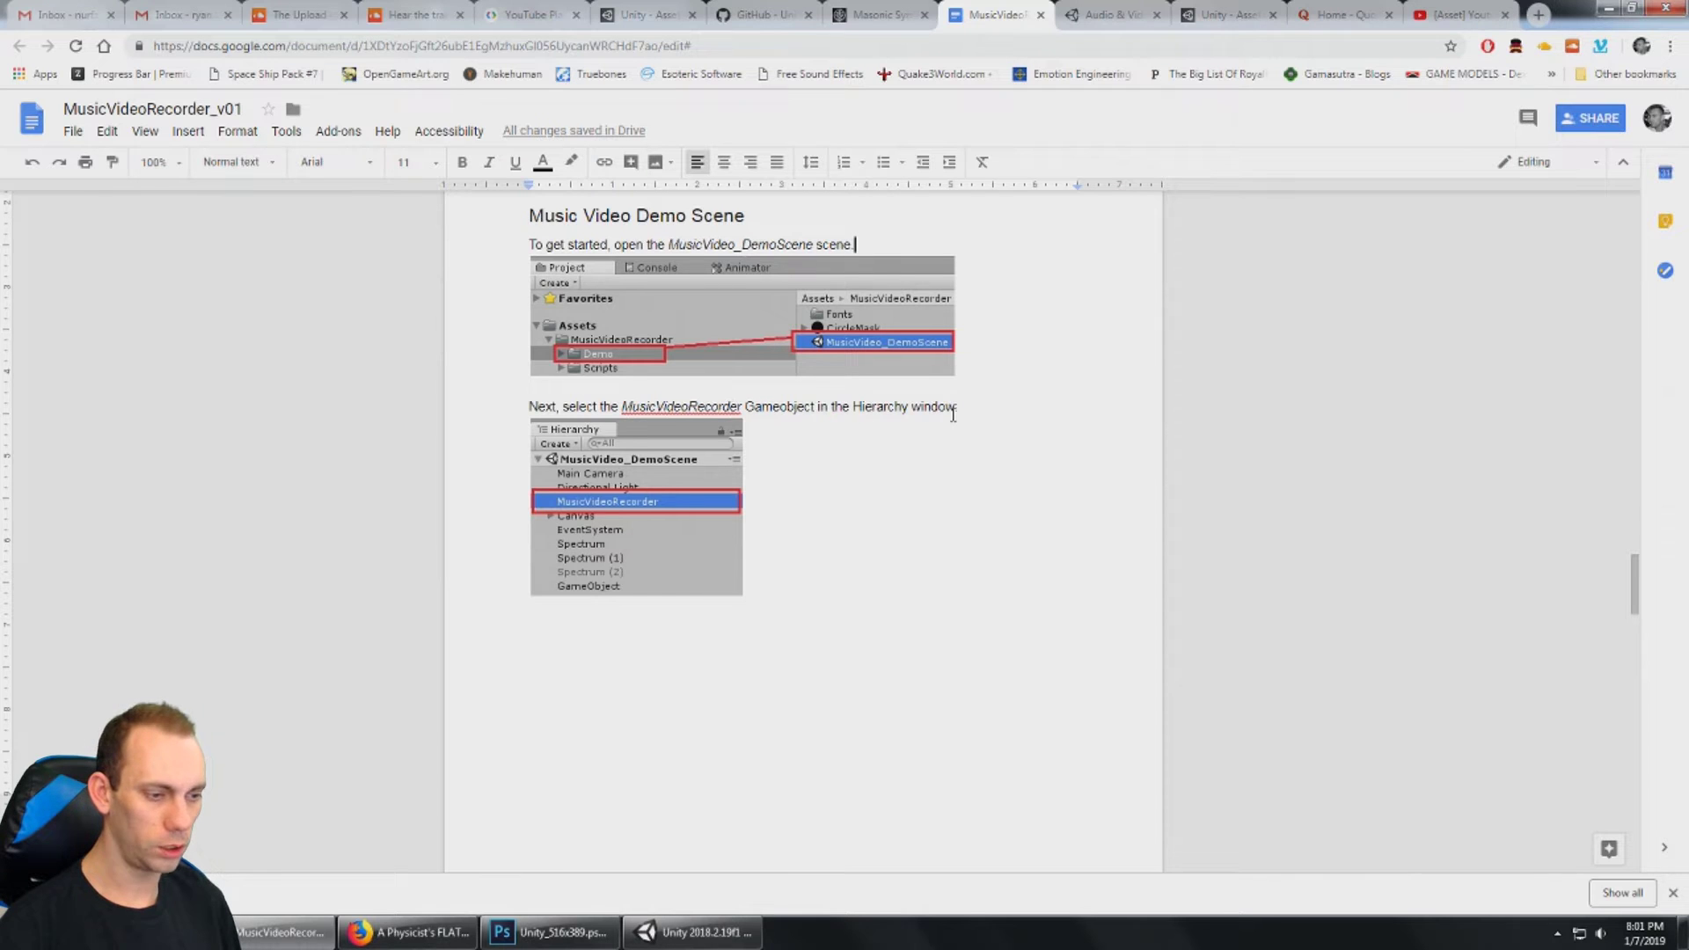
Step: Select MusicVideoRecorder, widen the Inspector, and collapse its five Music Video Renderer sections
key(alt+Tab)
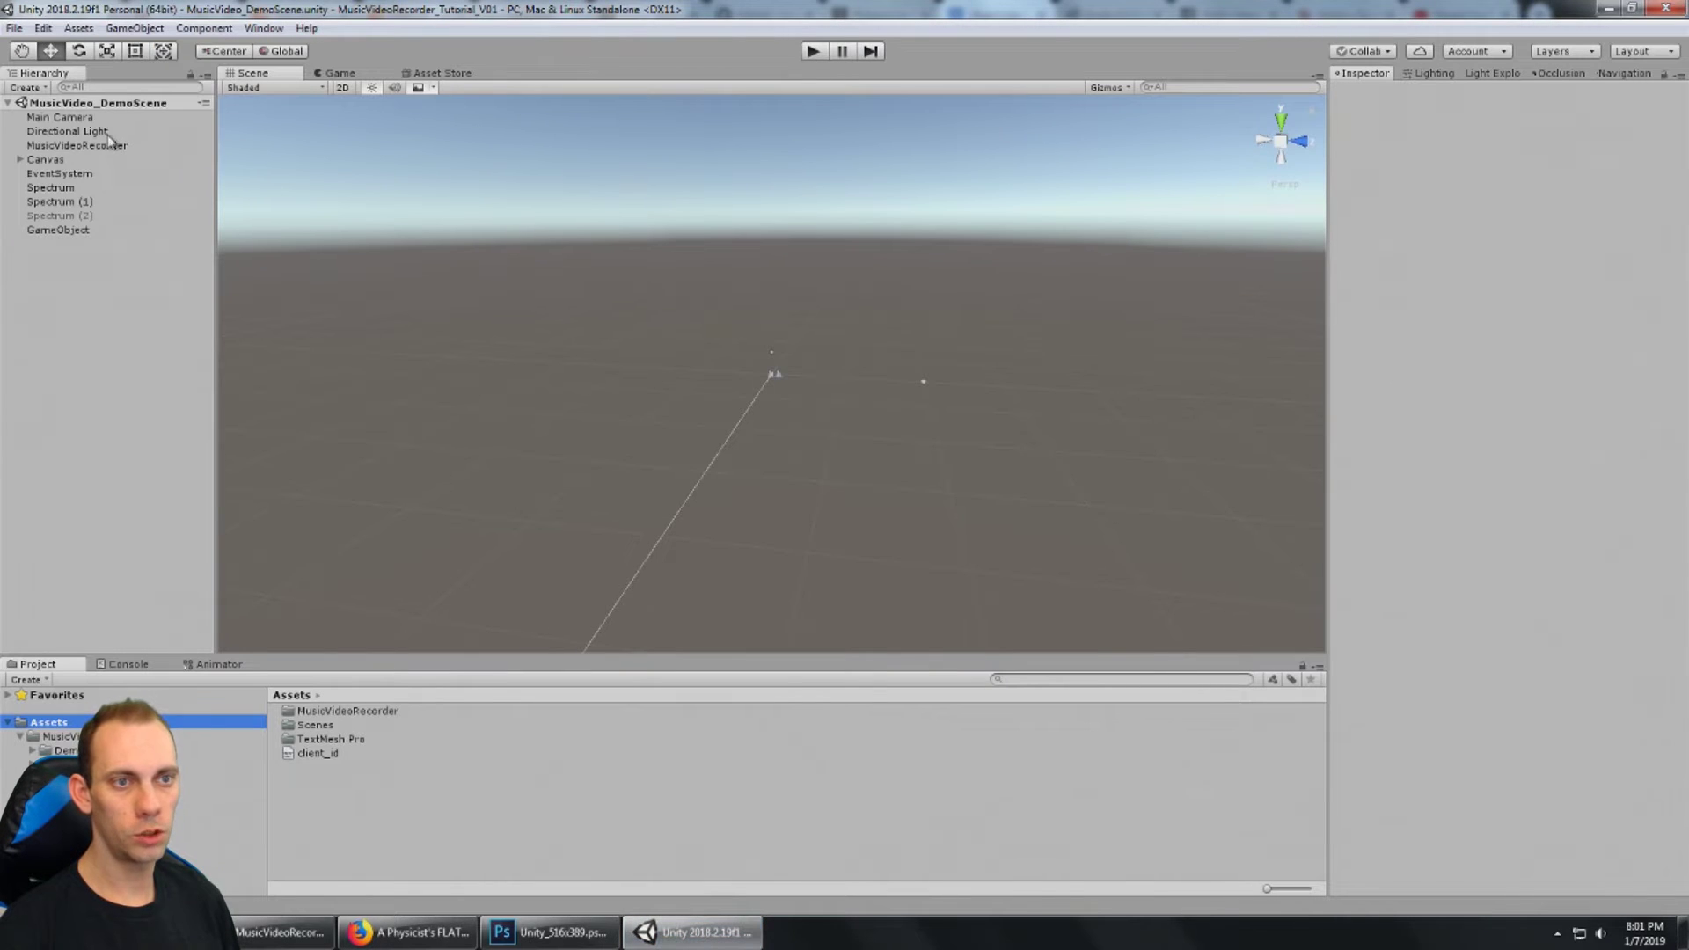
click(83, 146)
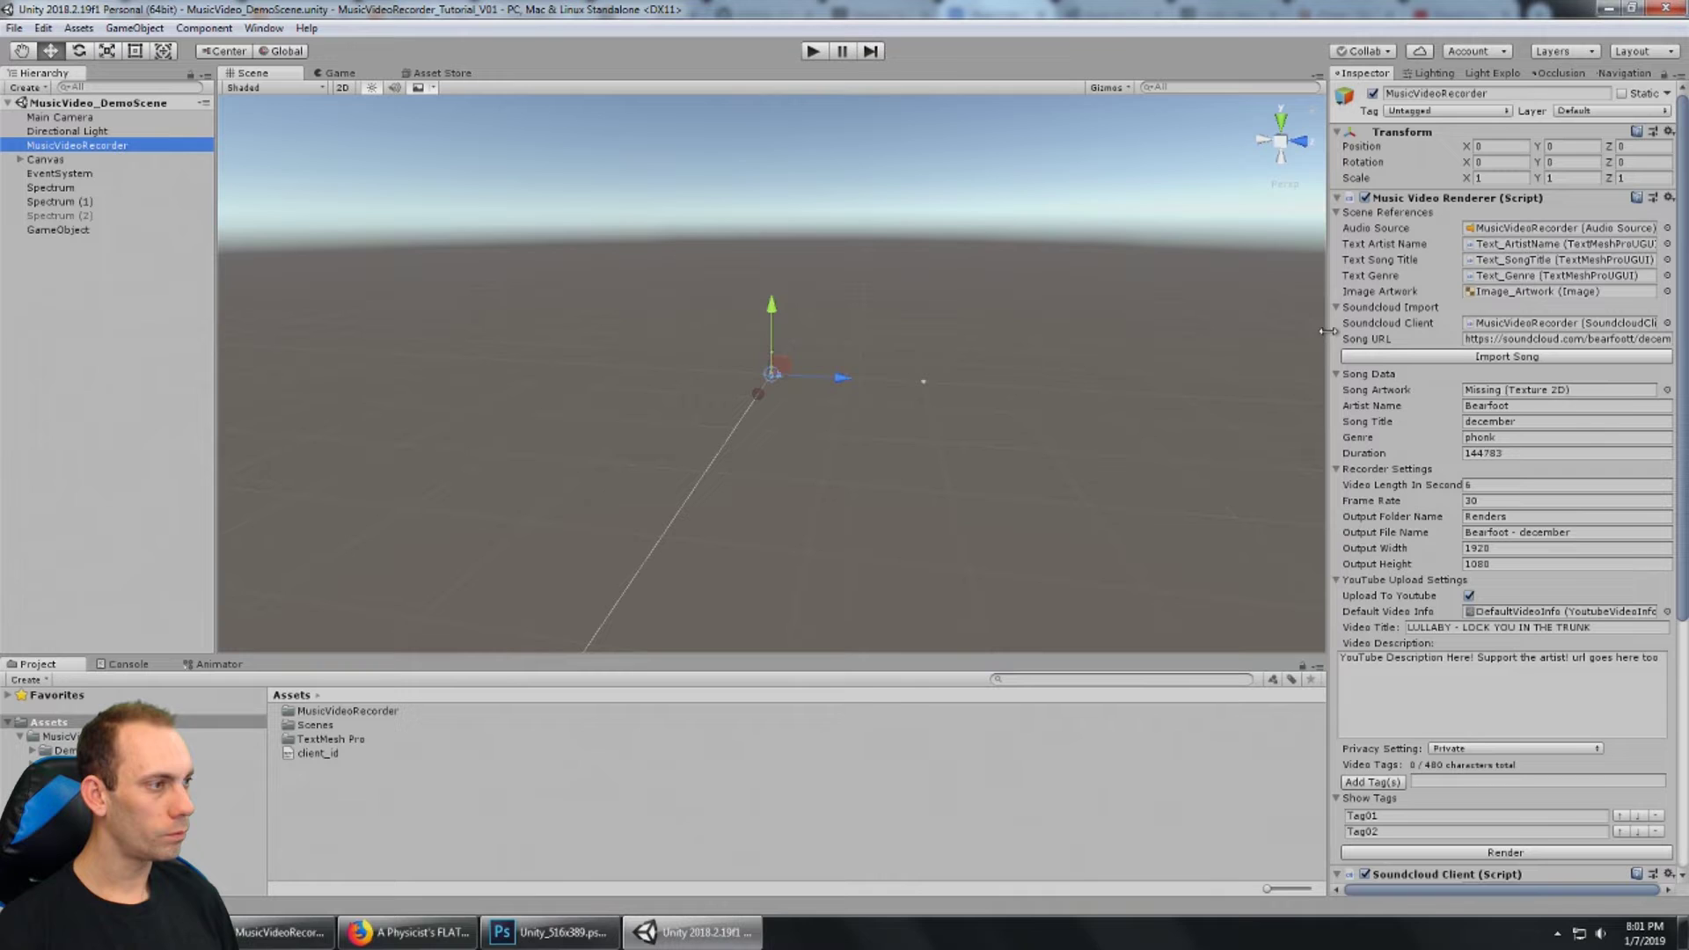
drag(1326, 242, 1287, 240)
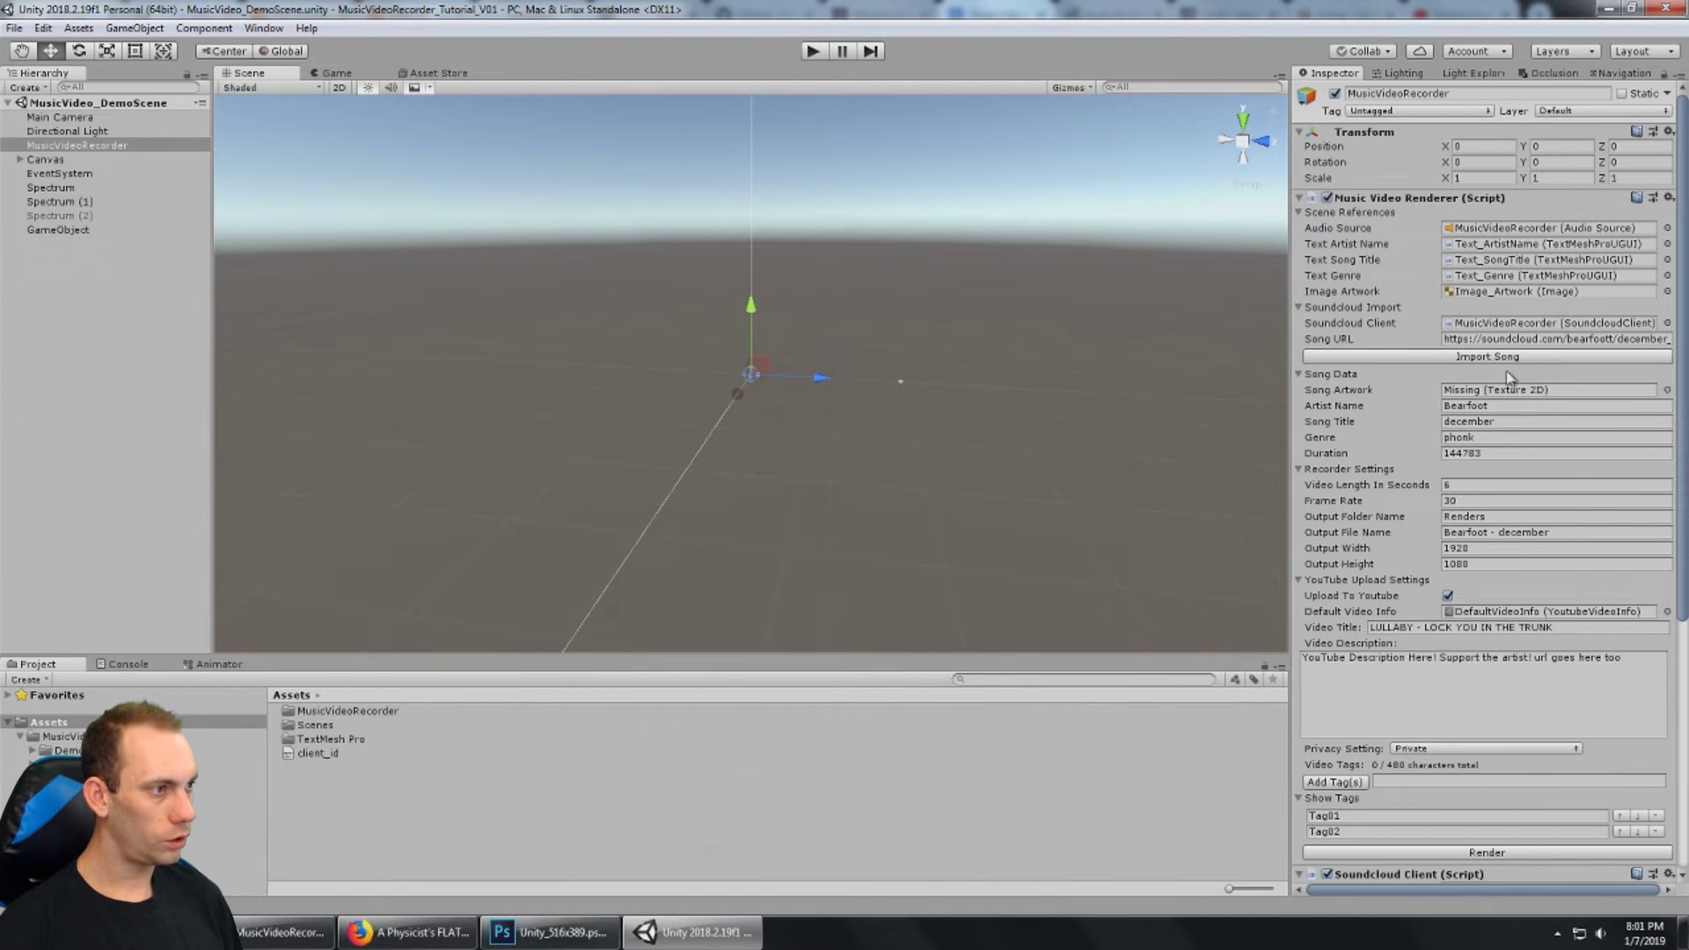
click(1299, 213)
click(1299, 229)
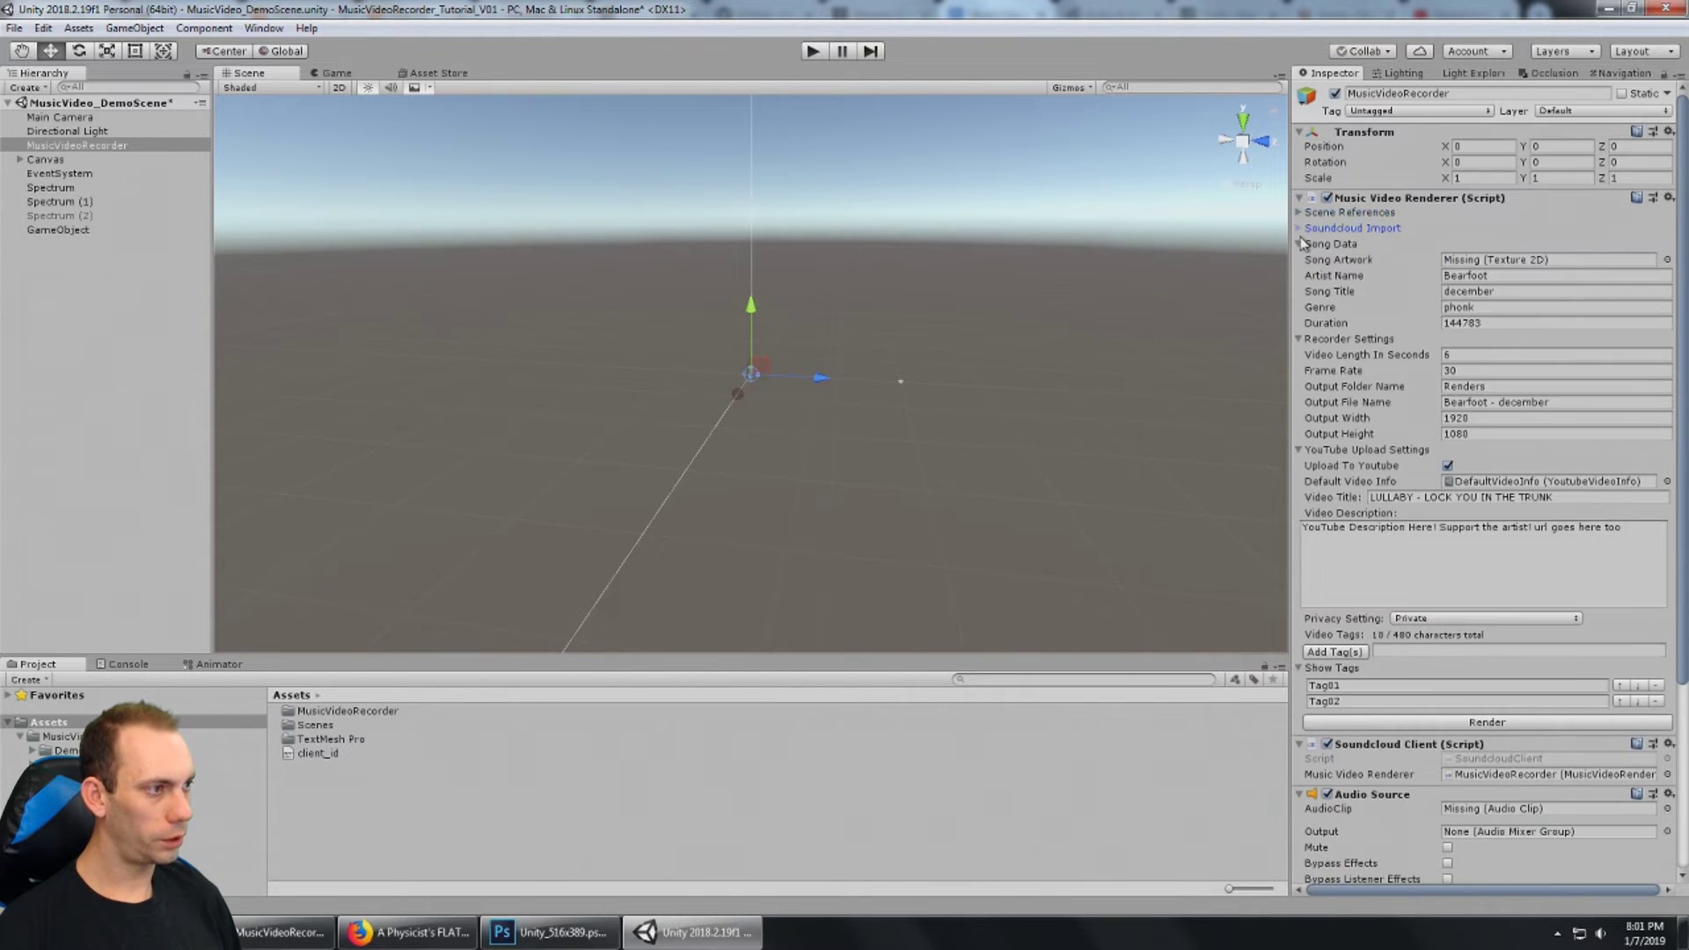
click(1299, 244)
click(1299, 260)
click(1300, 277)
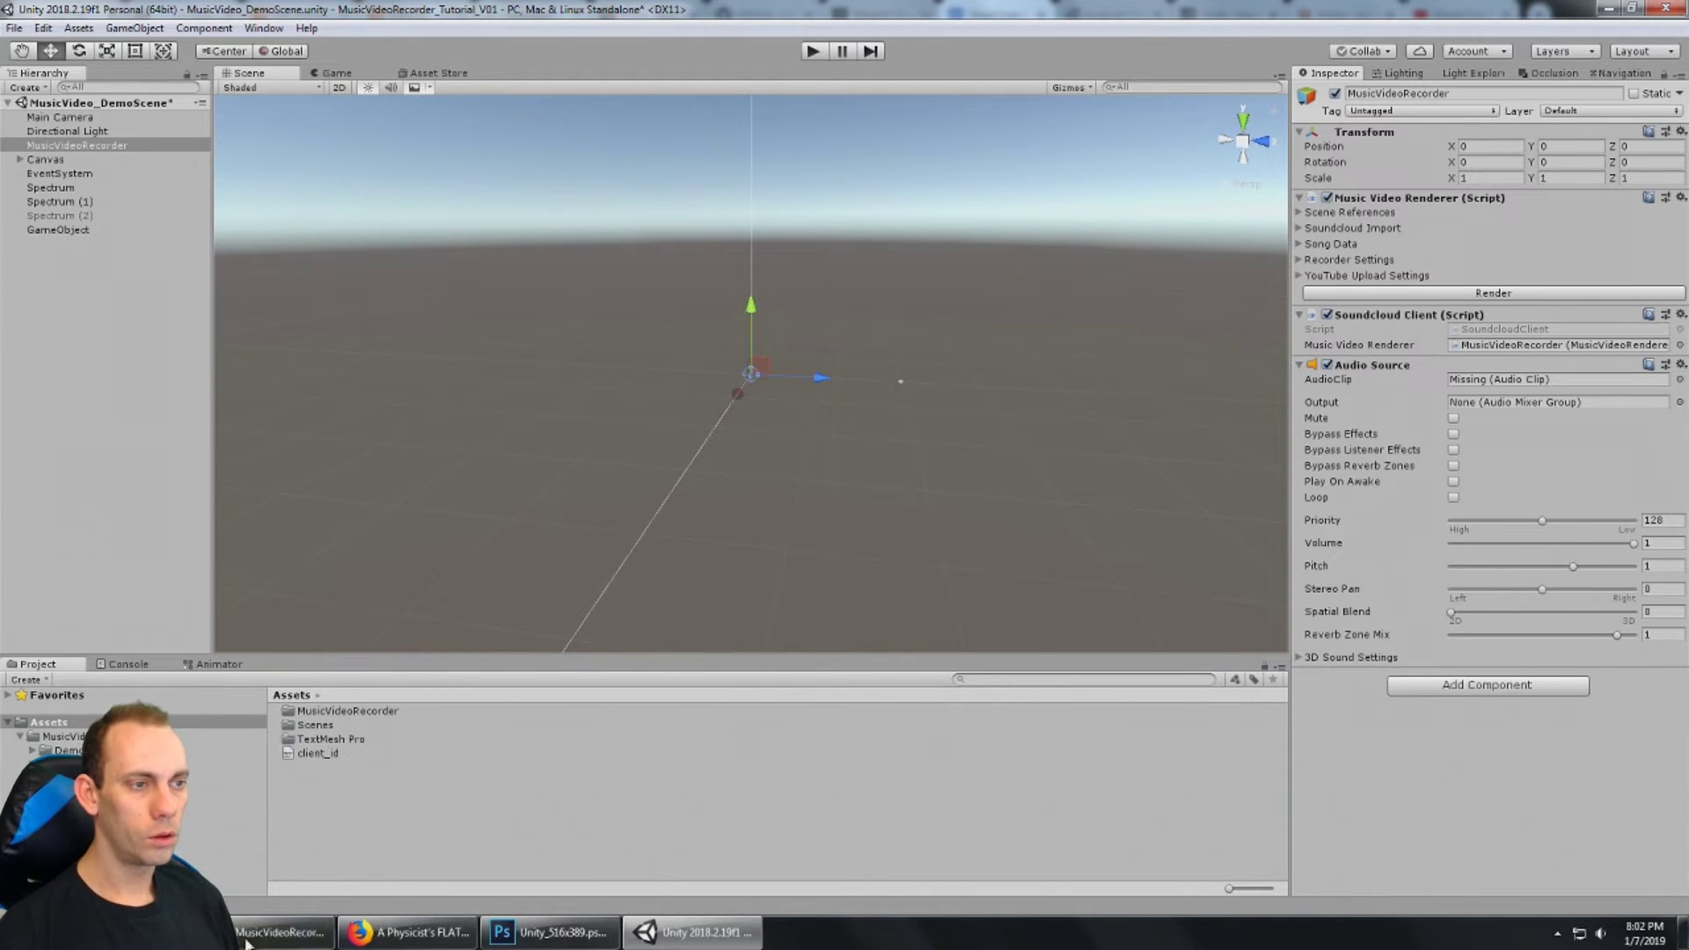
Step: Check the tutorial's Song URL step, then delete the old Song URL under Soundcloud Import
click(312, 932)
scroll(862, 499, down, 10)
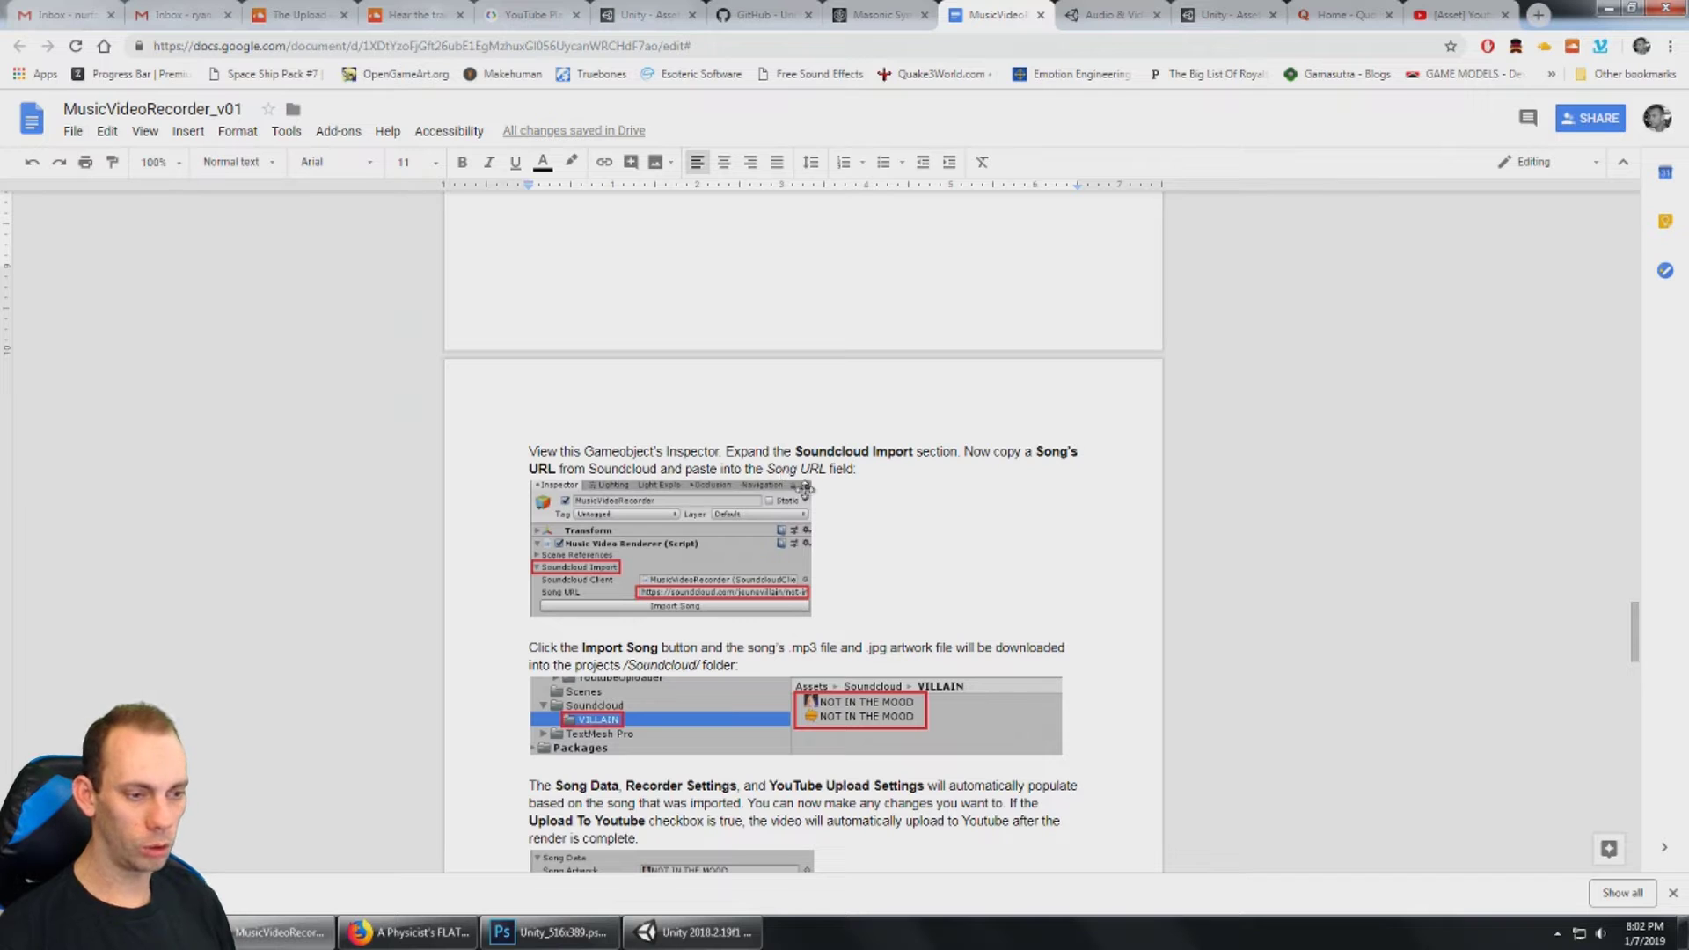
click(695, 932)
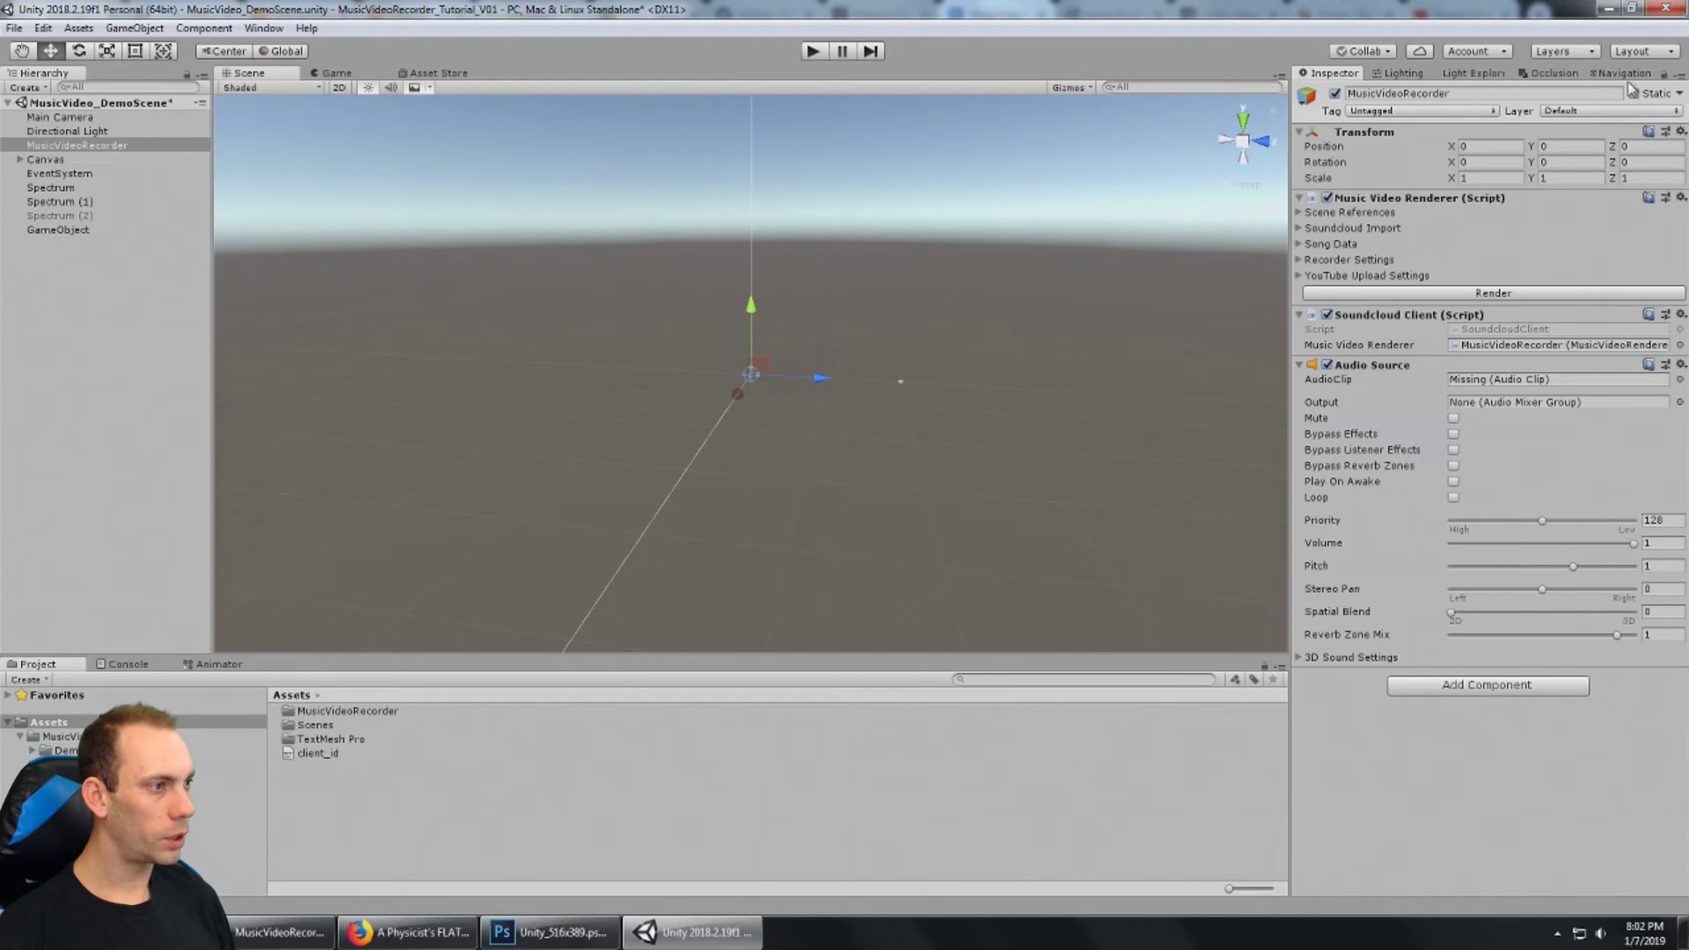
click(1300, 228)
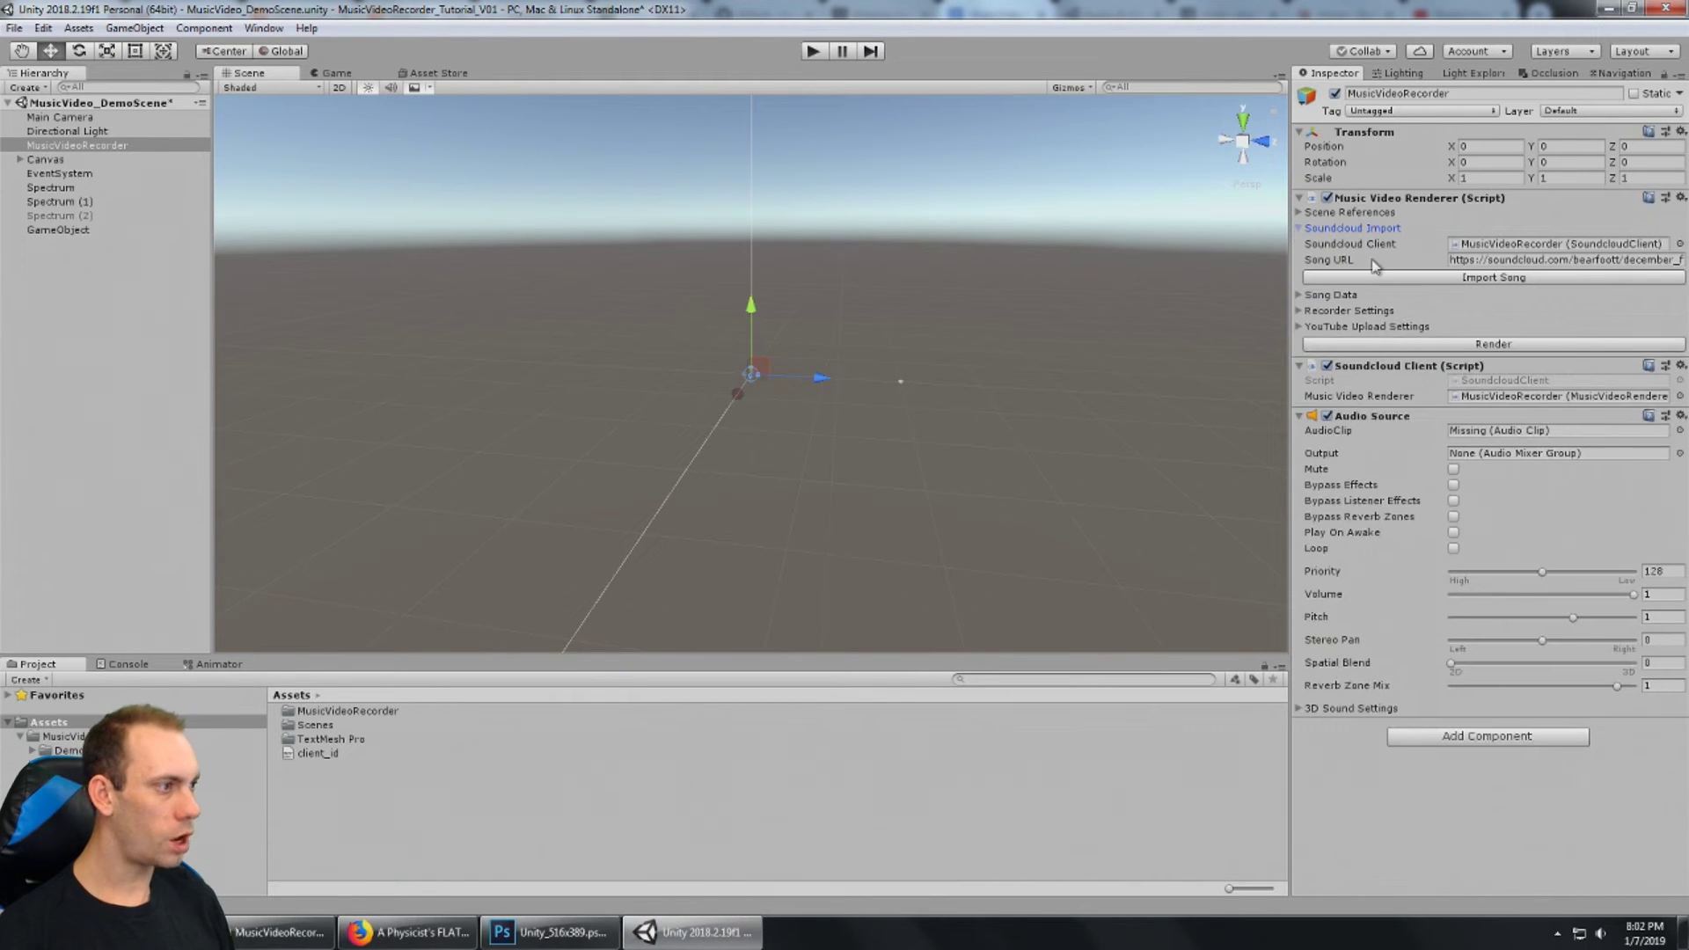
click(1519, 260)
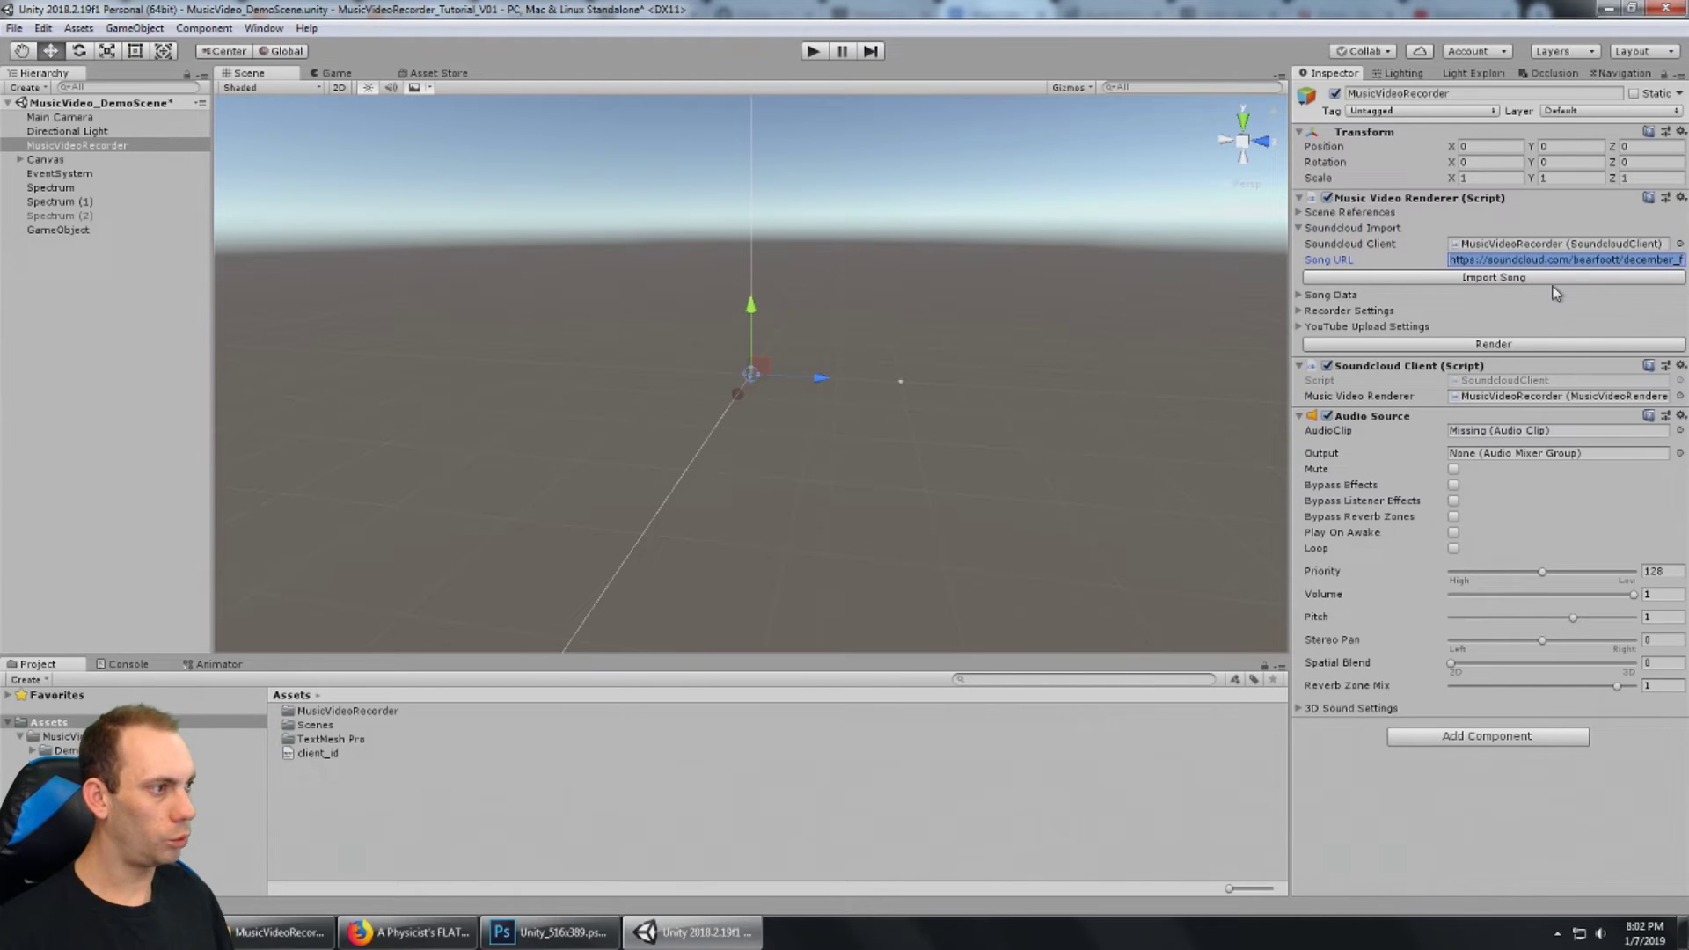
key(BackSpace)
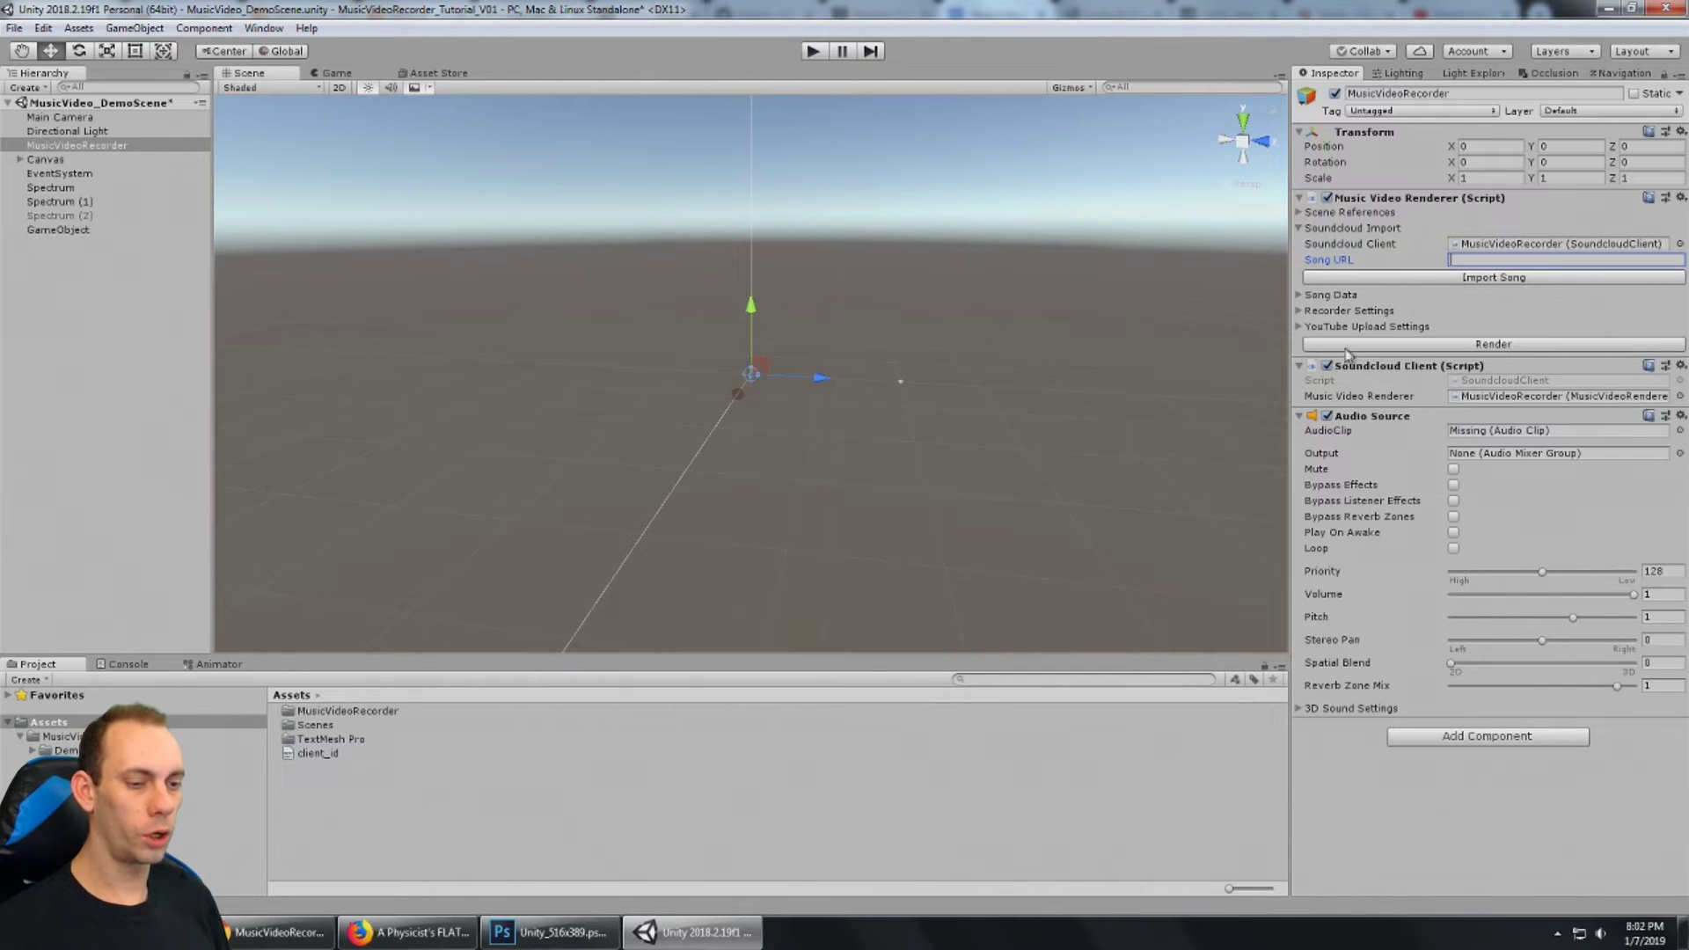
click(277, 932)
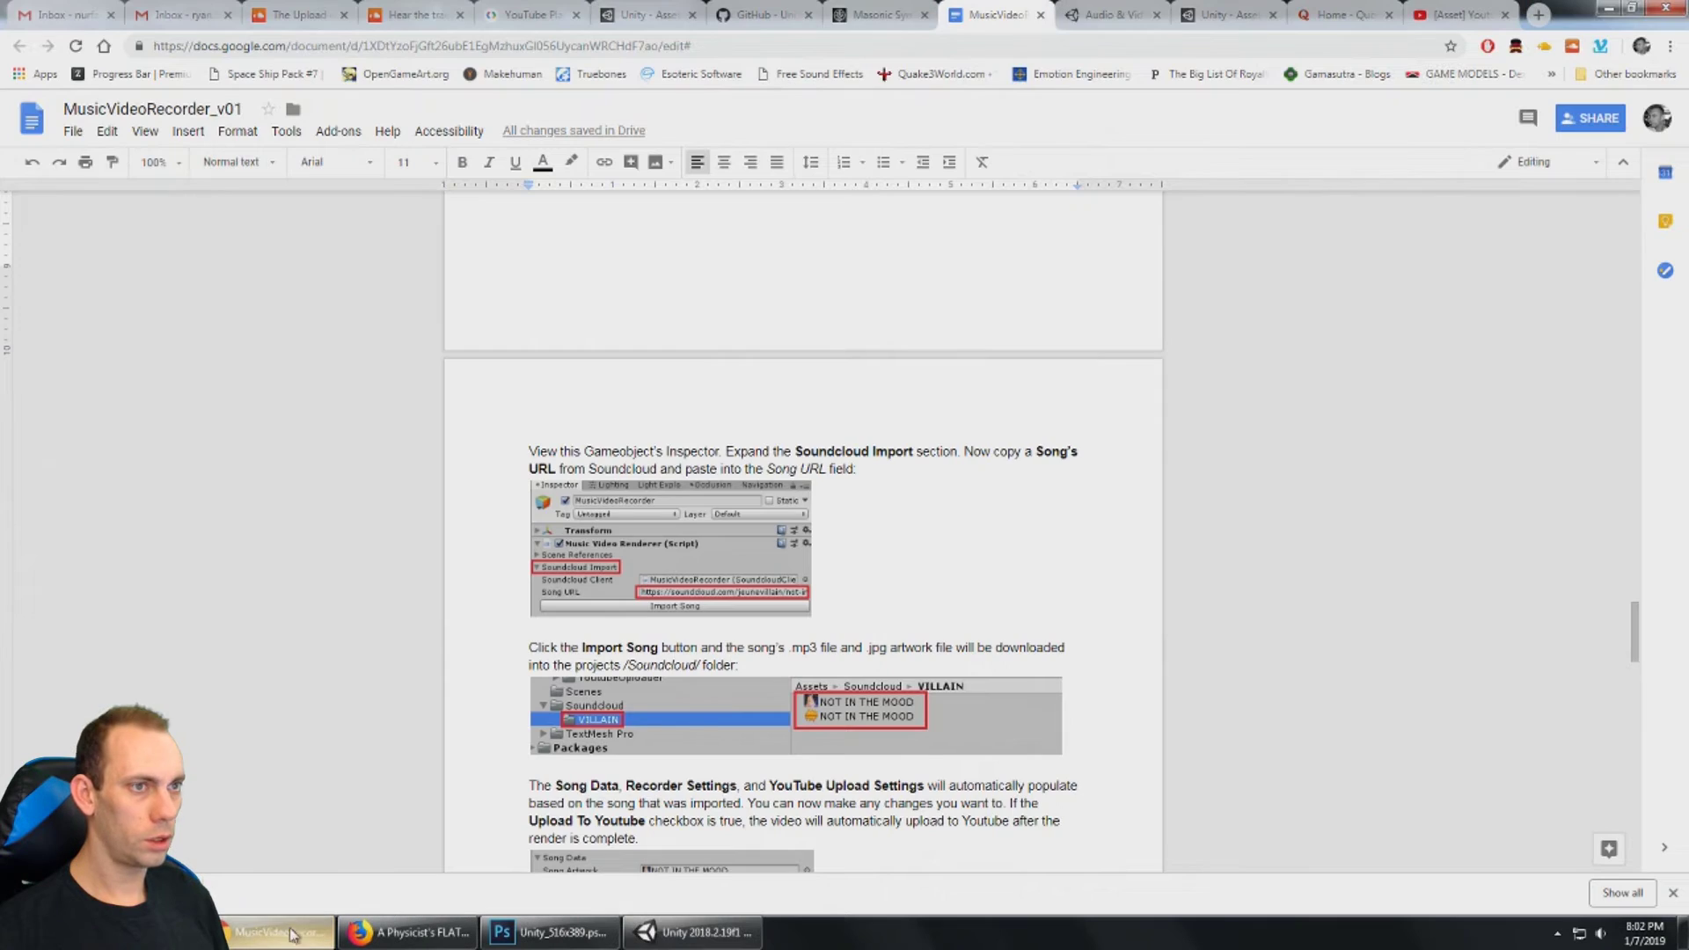
Step: From SoundCloud likes, open the 大丈夫 [ daijōbu ] track page, grab its URL, and return to Unity
click(409, 18)
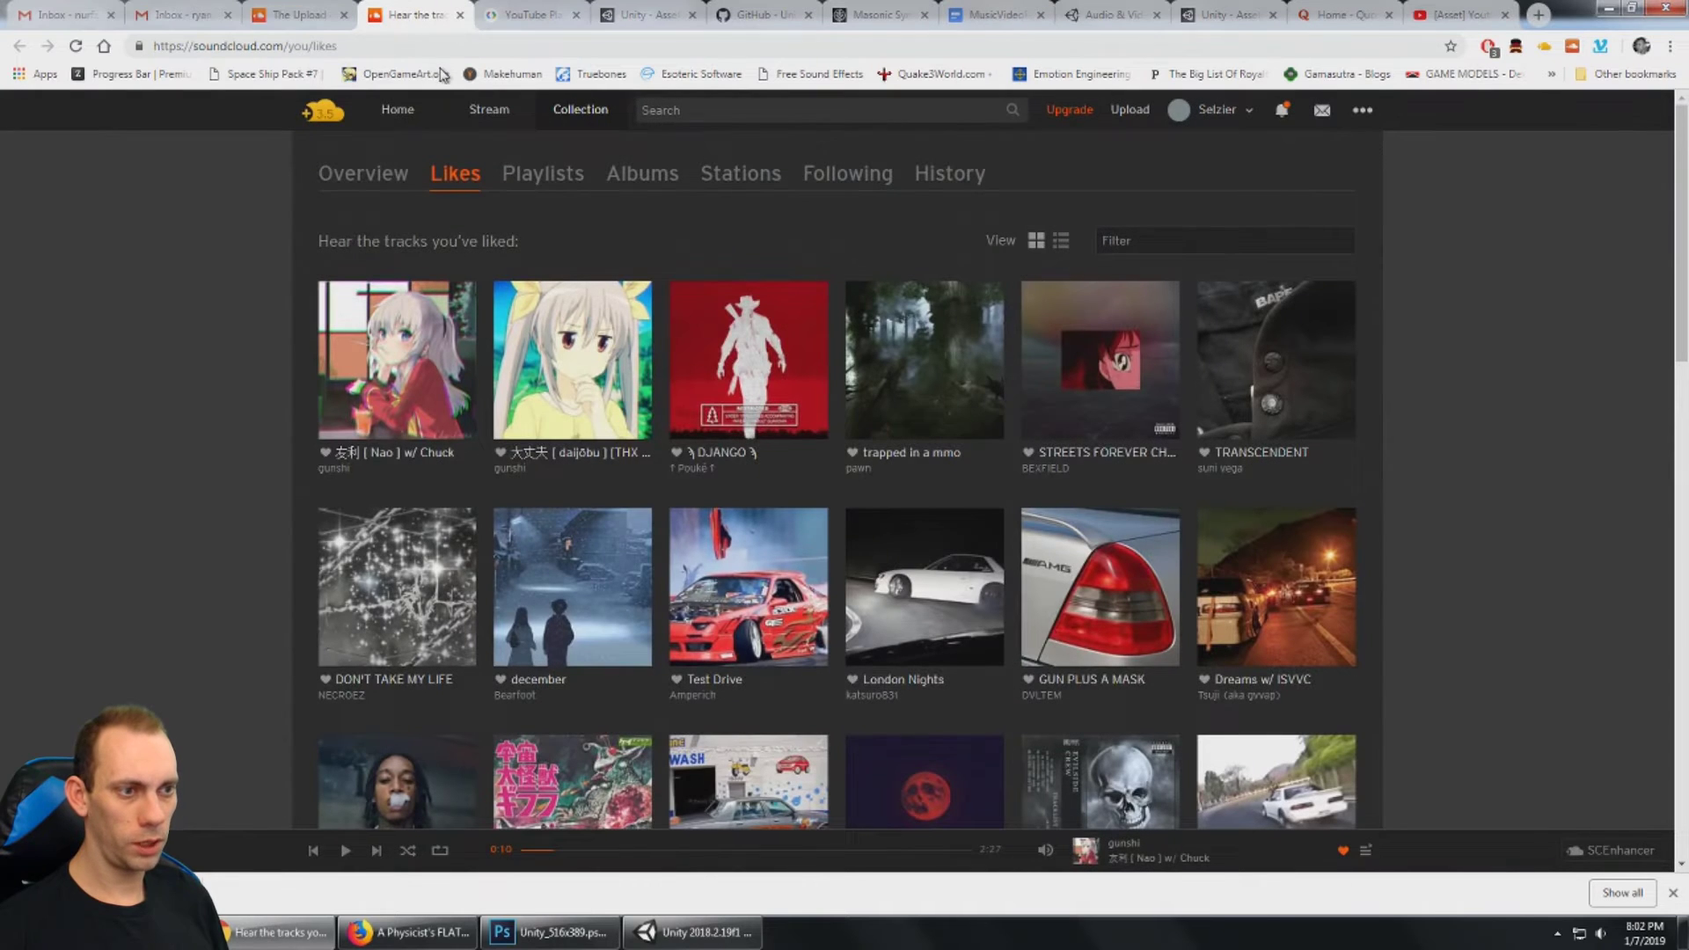
click(580, 457)
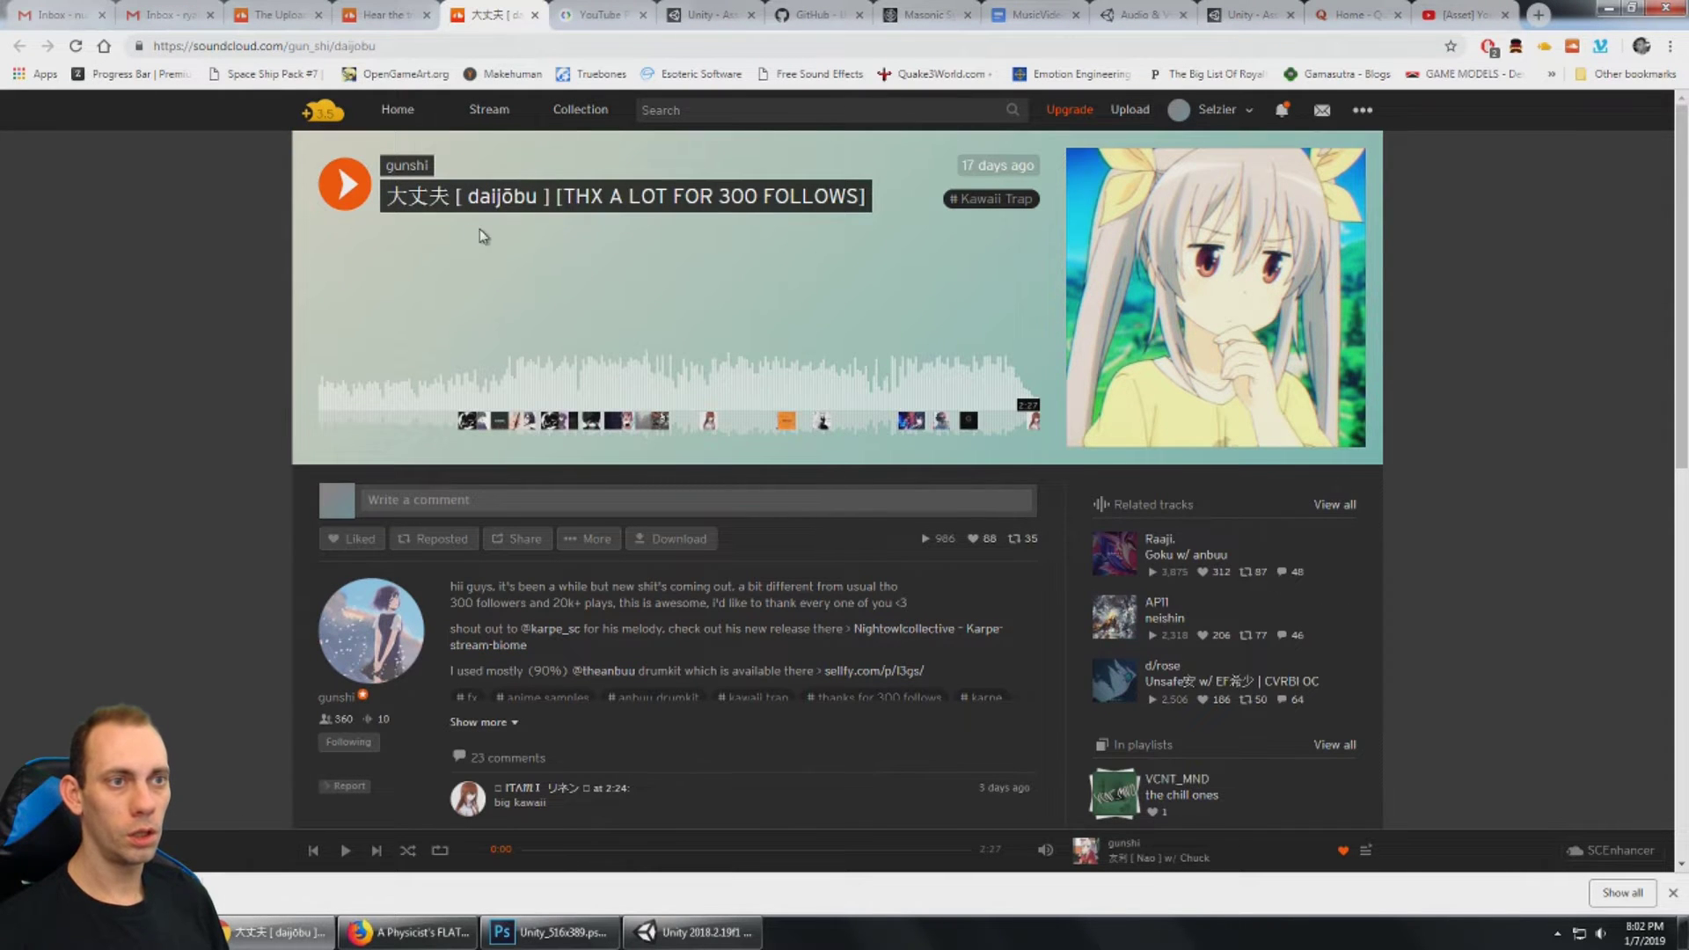
click(388, 47)
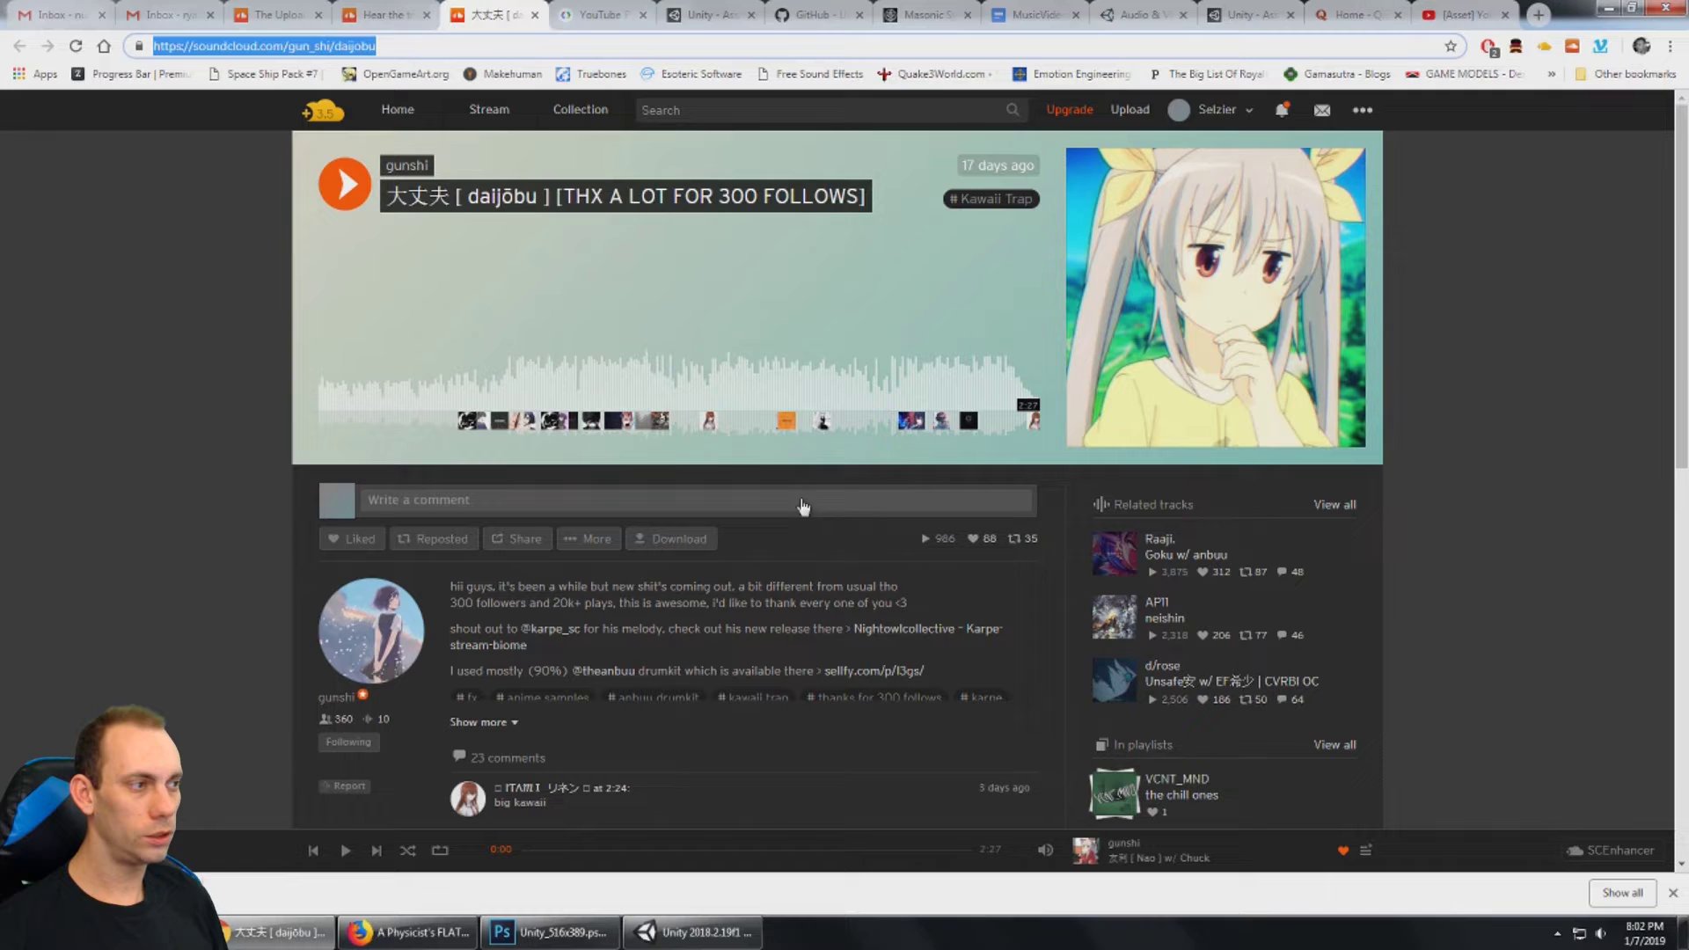
click(691, 931)
Step: Paste the daijōbu URL into Song URL, expand Song Data, Recorder and YouTube settings, and import
click(1487, 260)
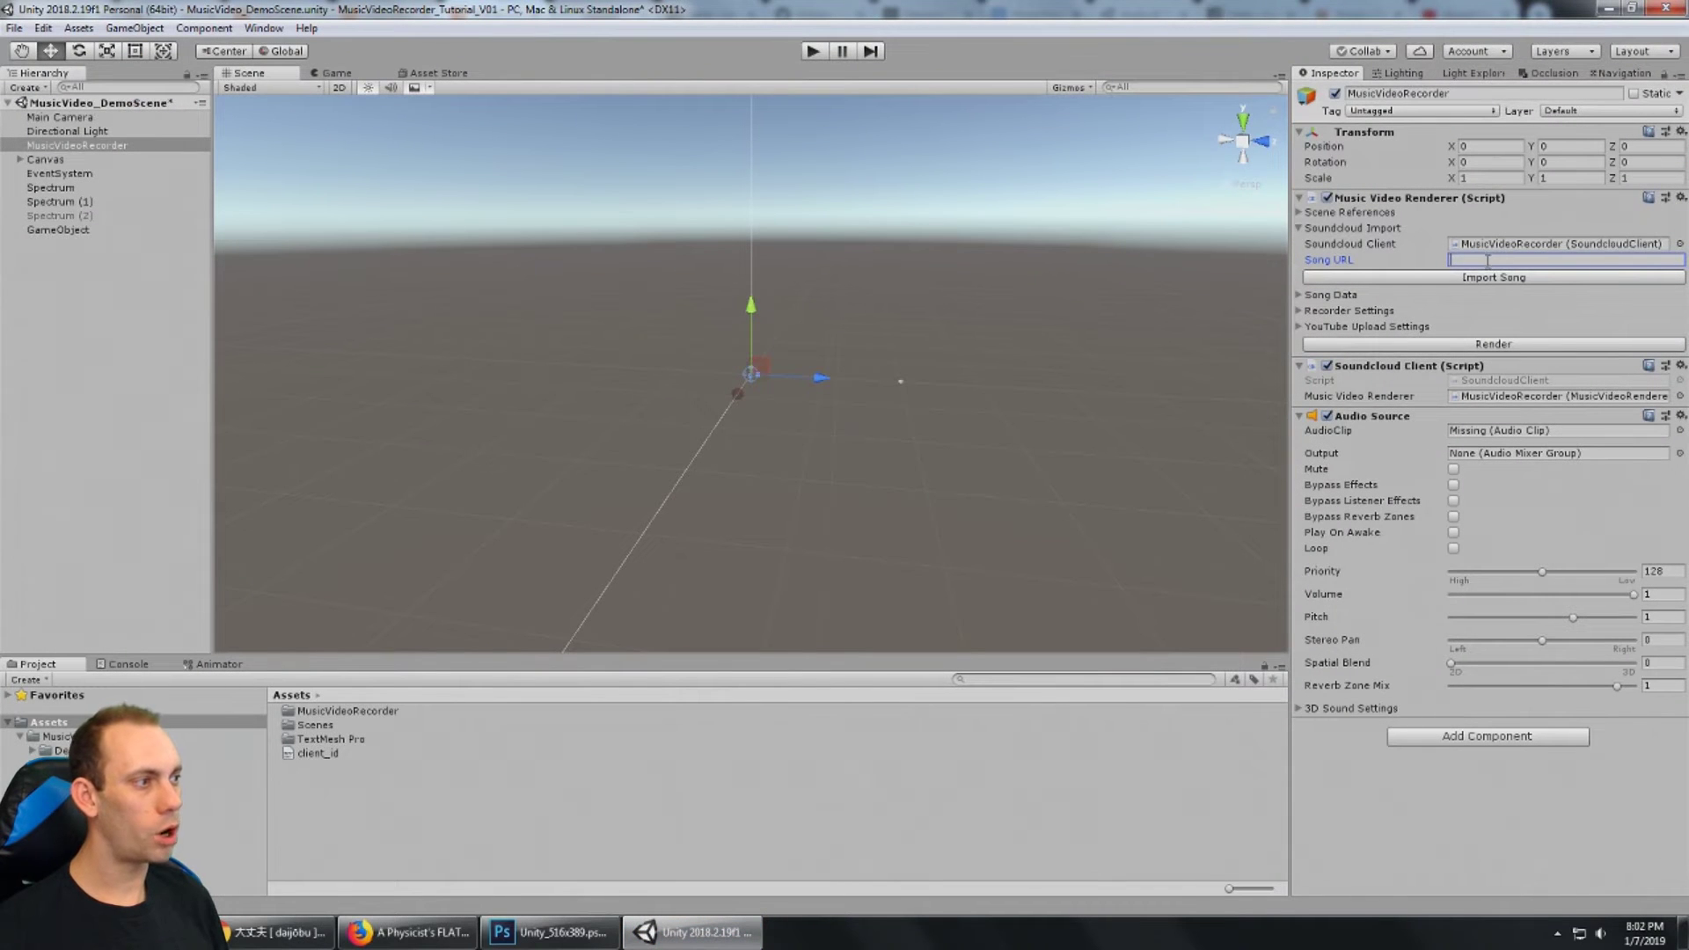
text(https://soundcloud.com/gunrshi/daijobu)
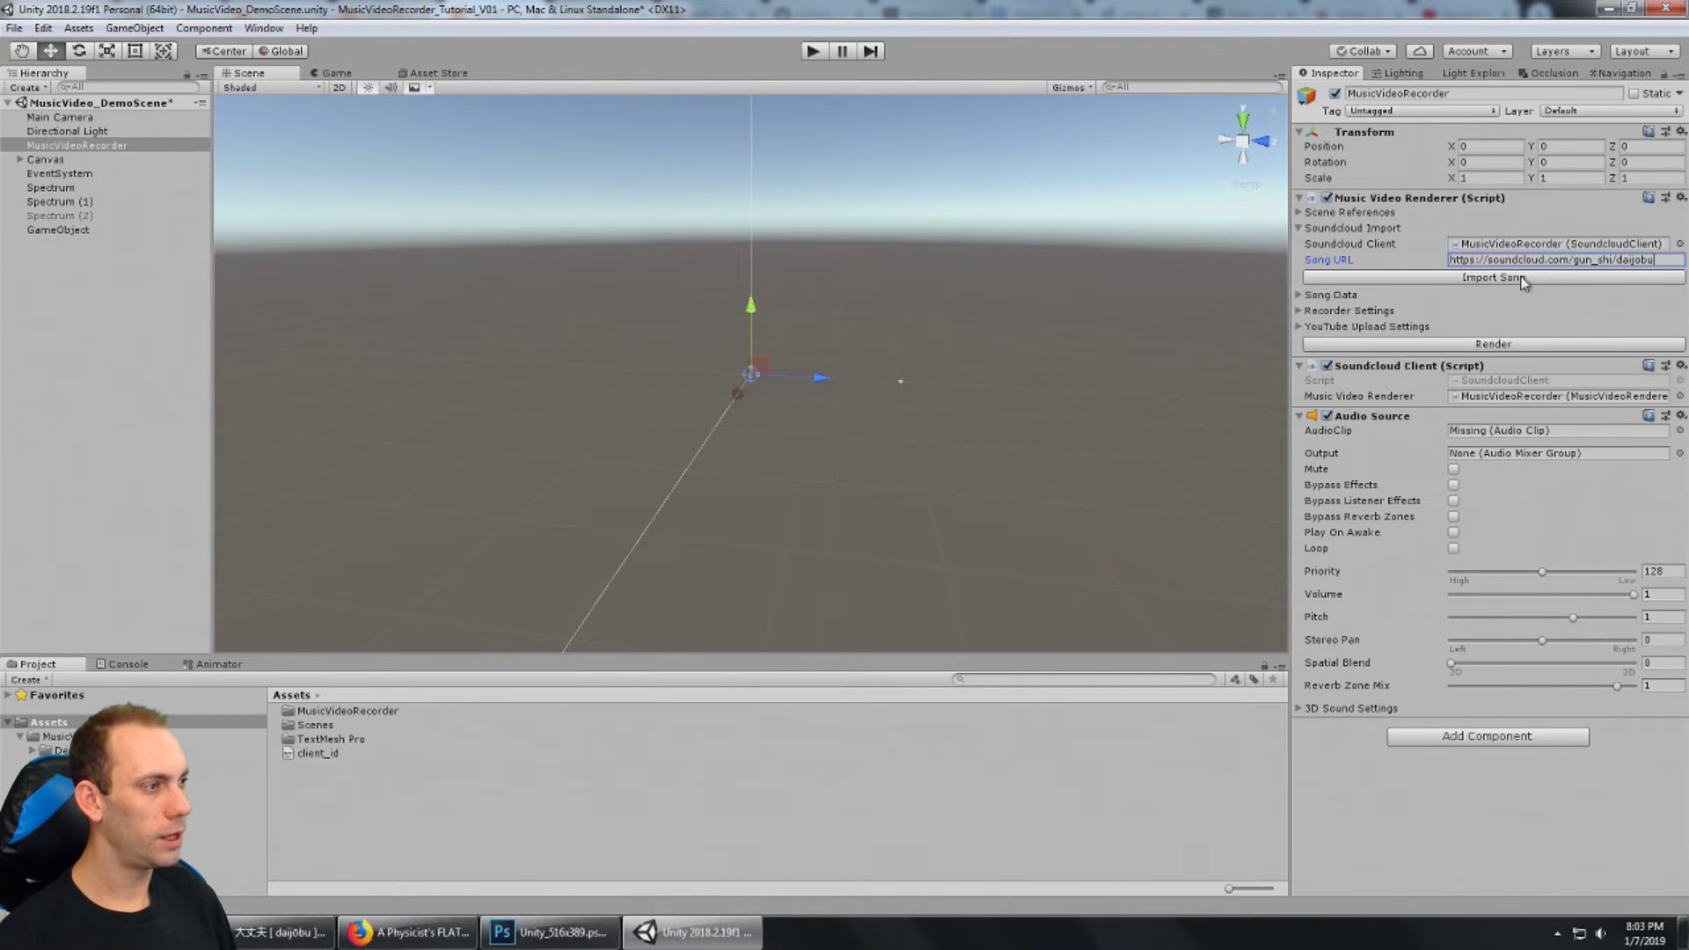
click(1300, 296)
click(1299, 391)
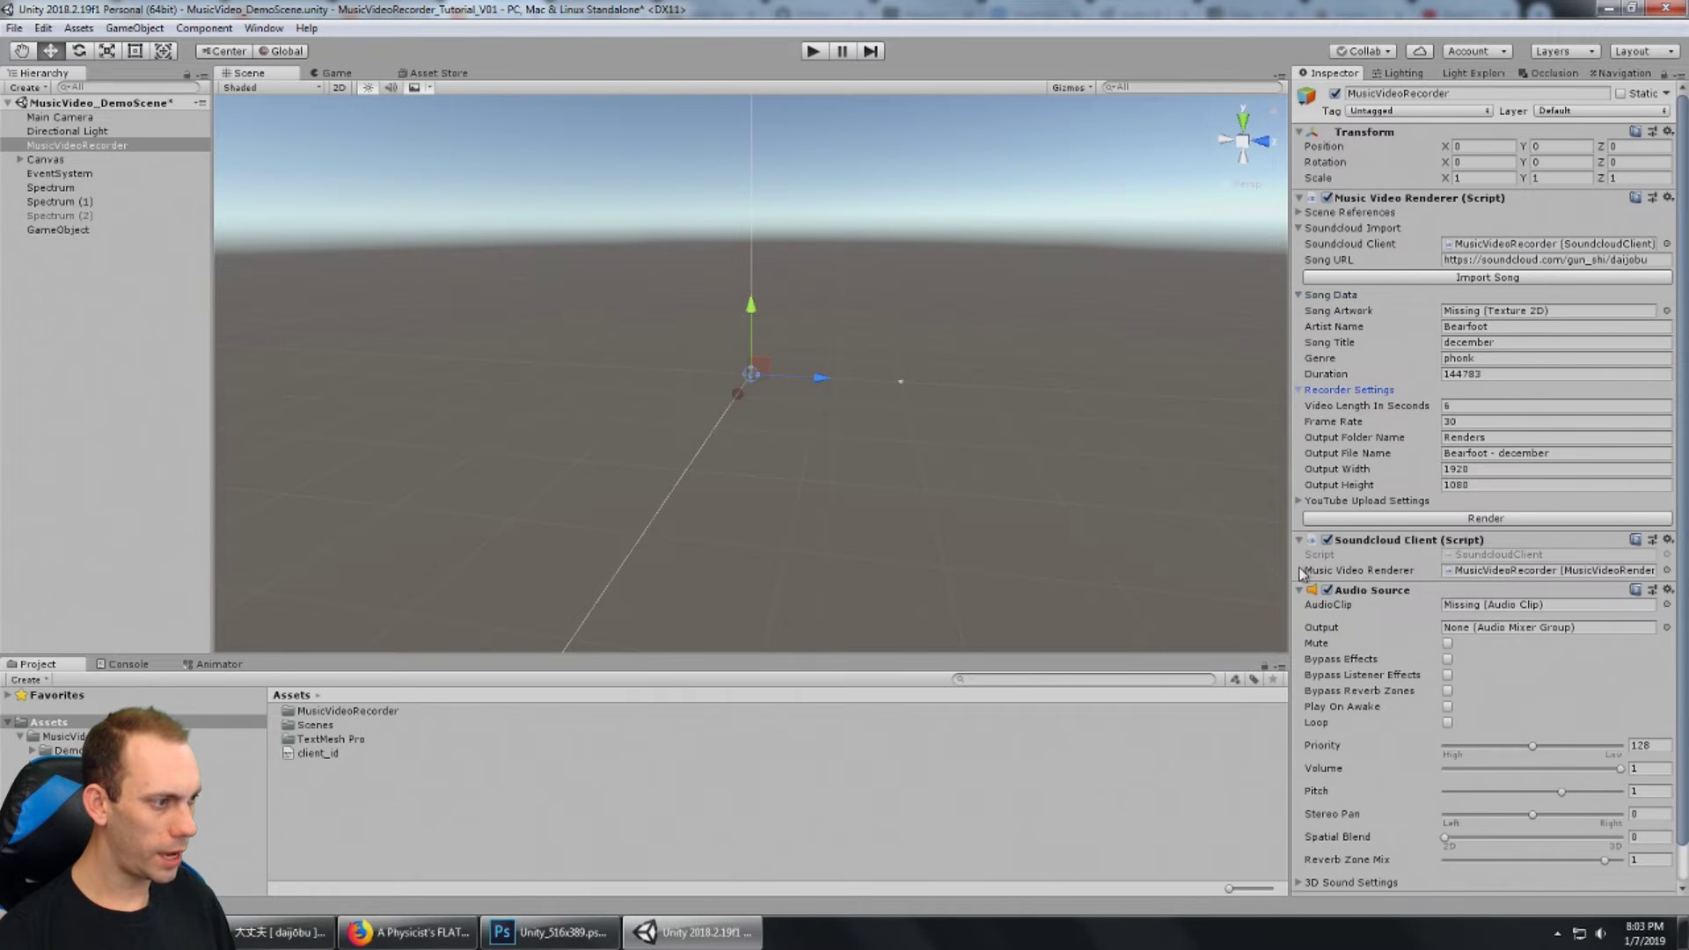
click(1299, 501)
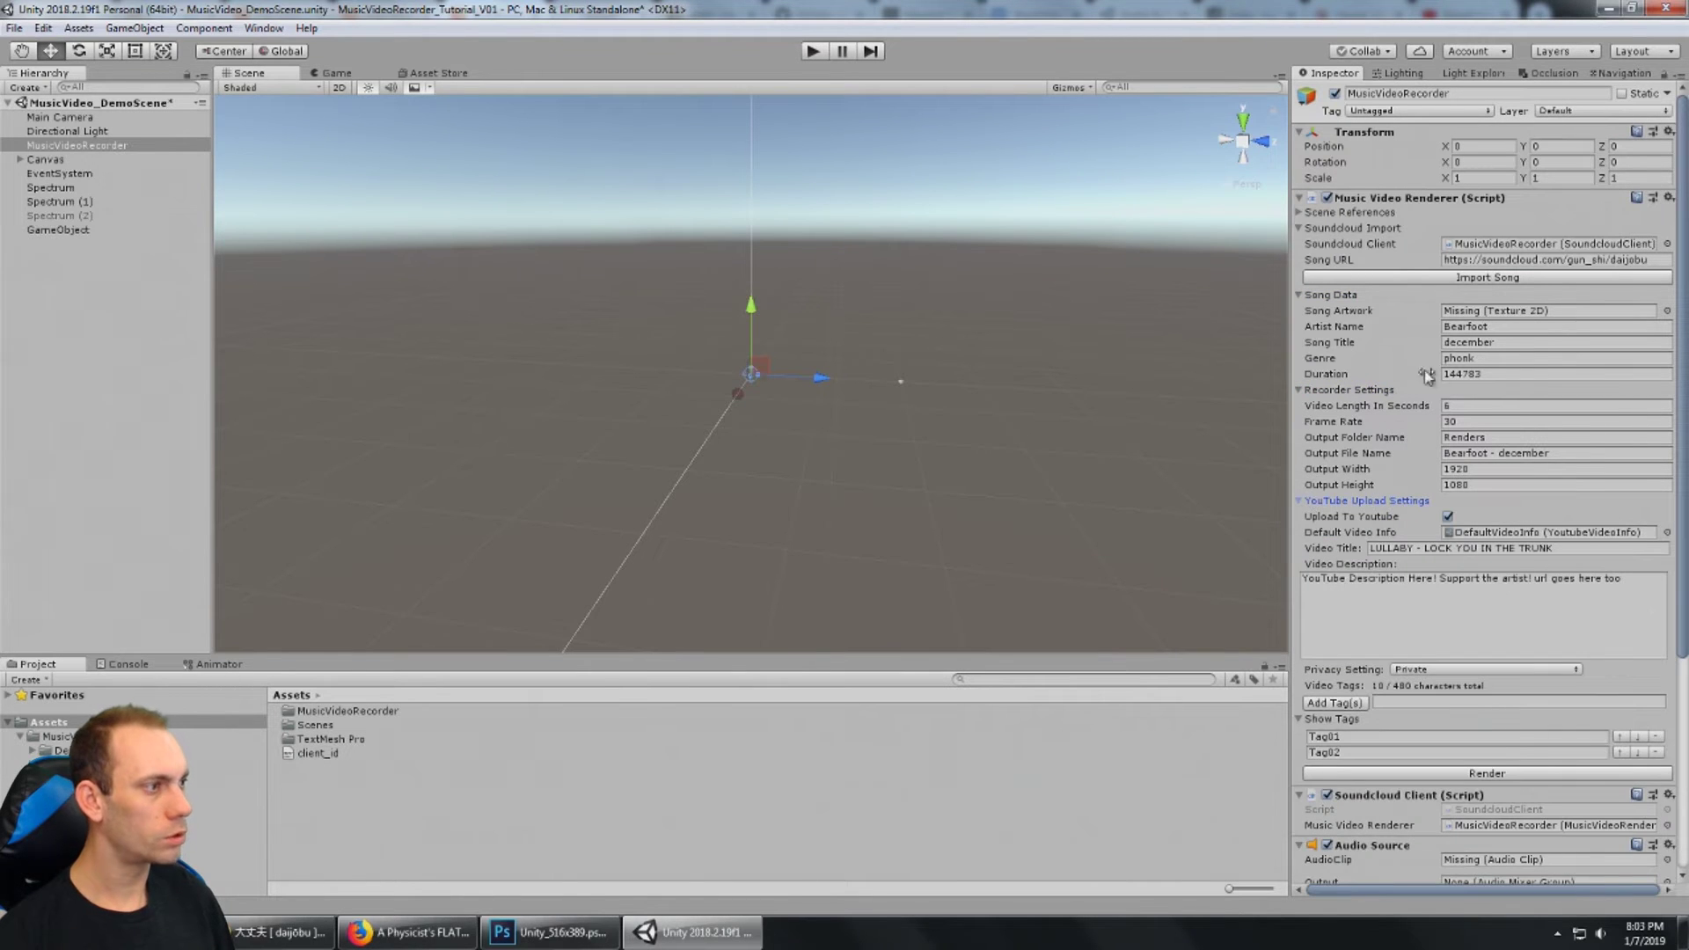
click(1491, 278)
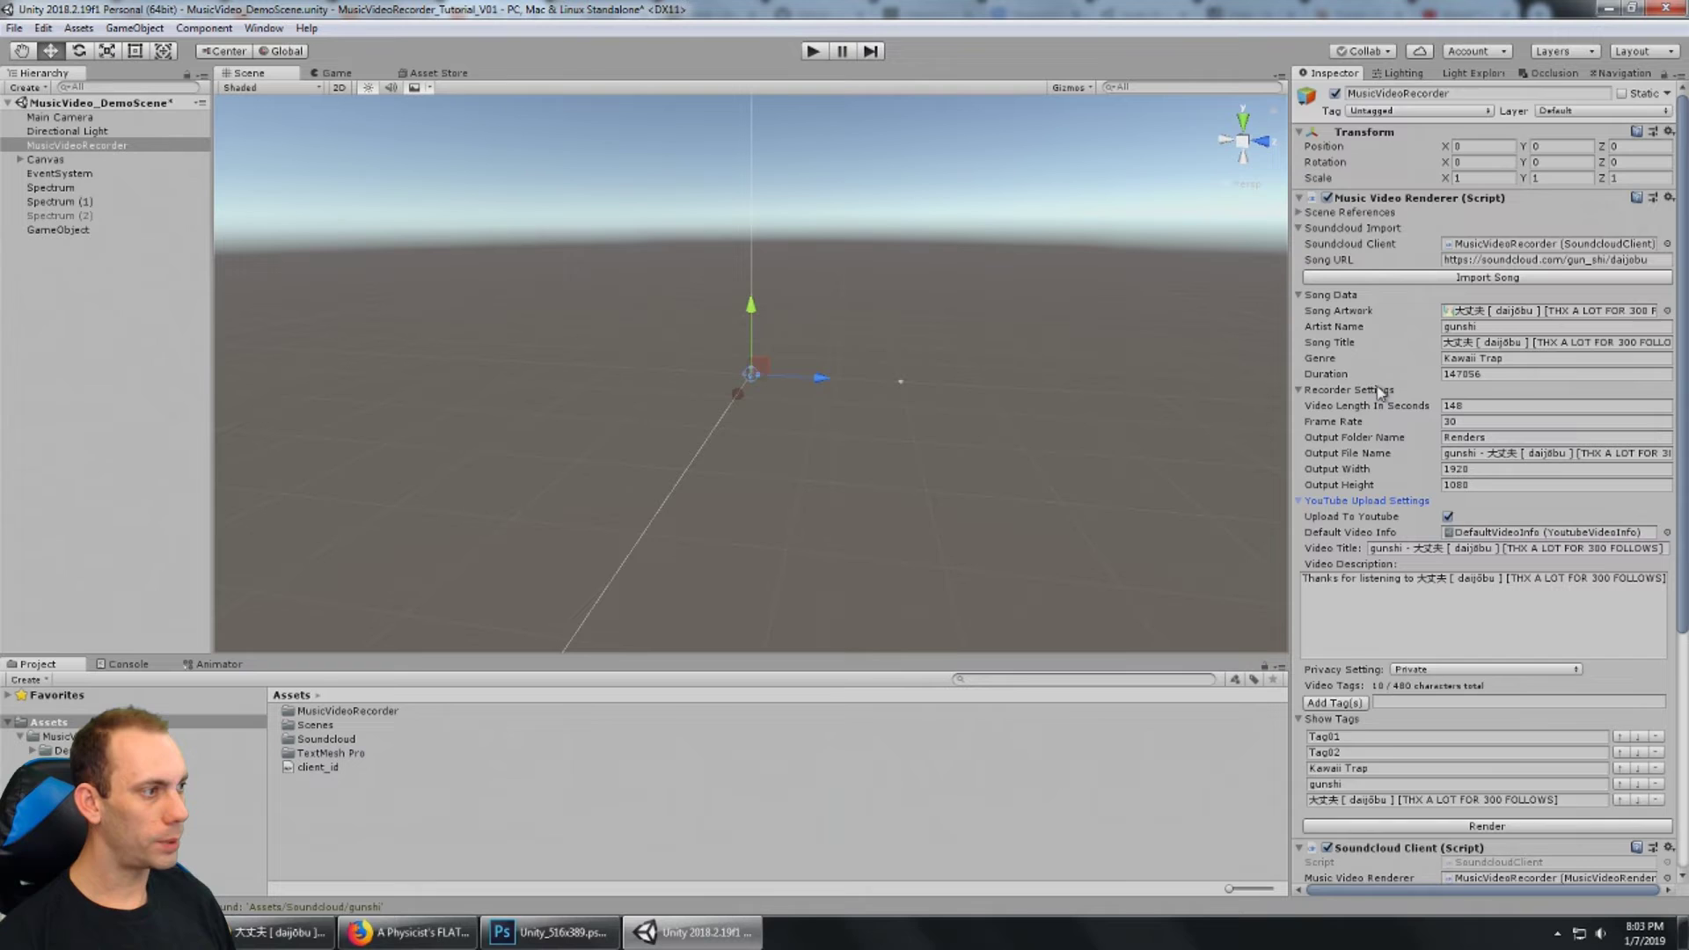
Step: Browse to the newly created Soundcloud folder under Assets
scroll(1379, 392, down, 1)
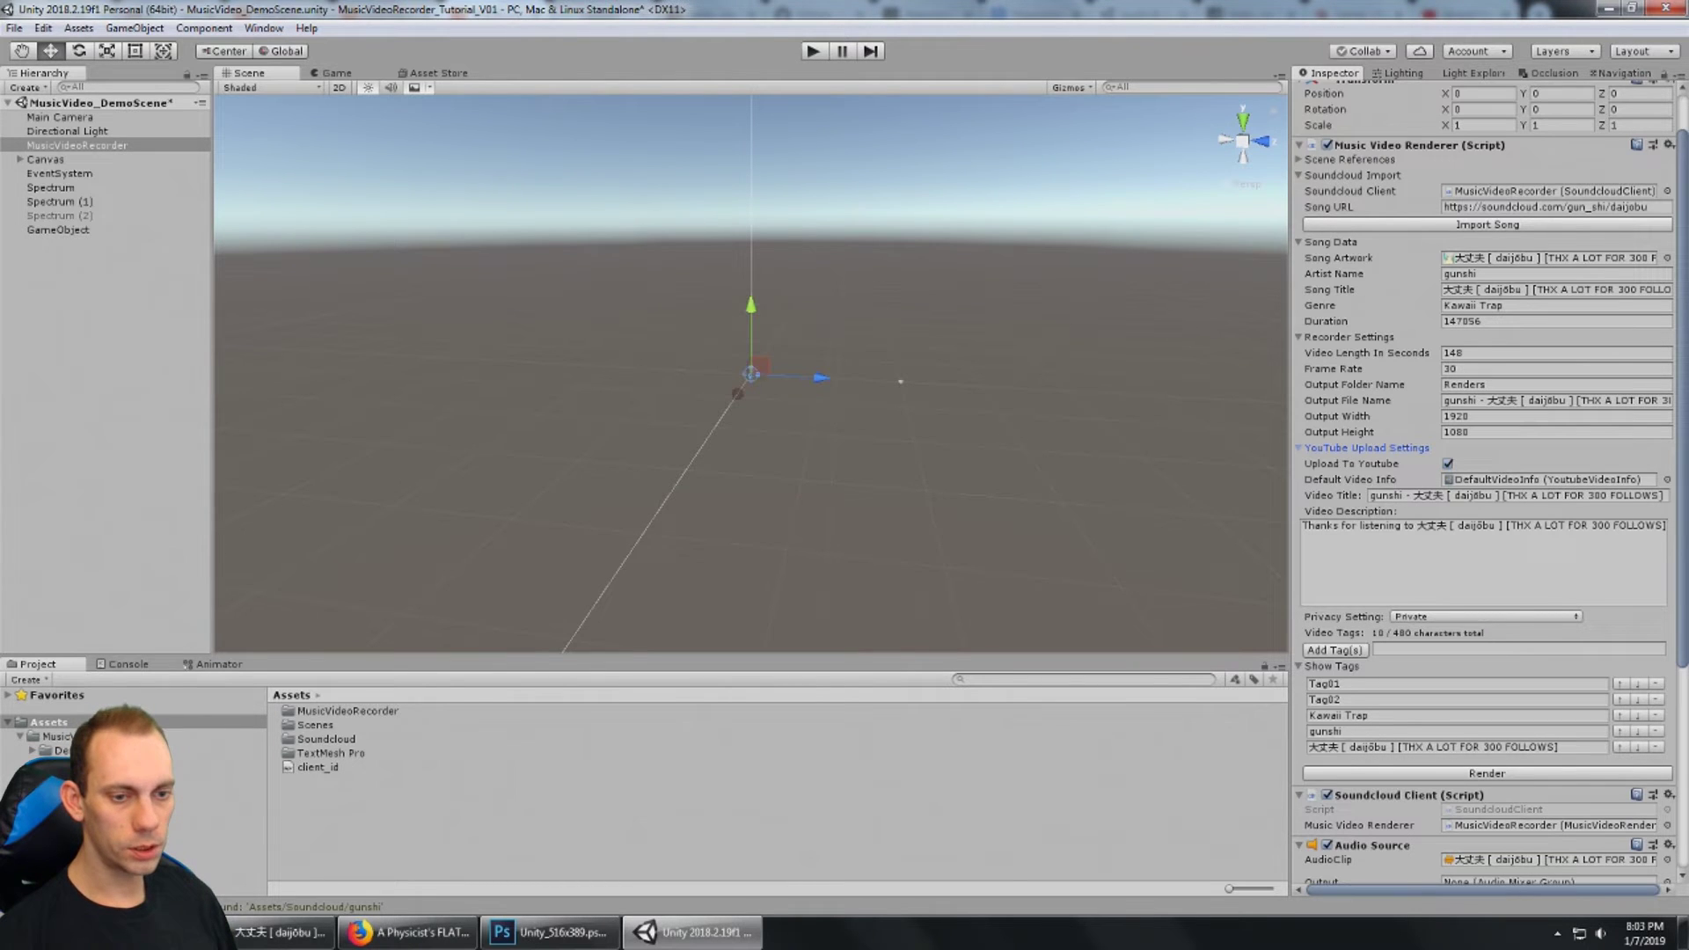
click(51, 722)
click(79, 834)
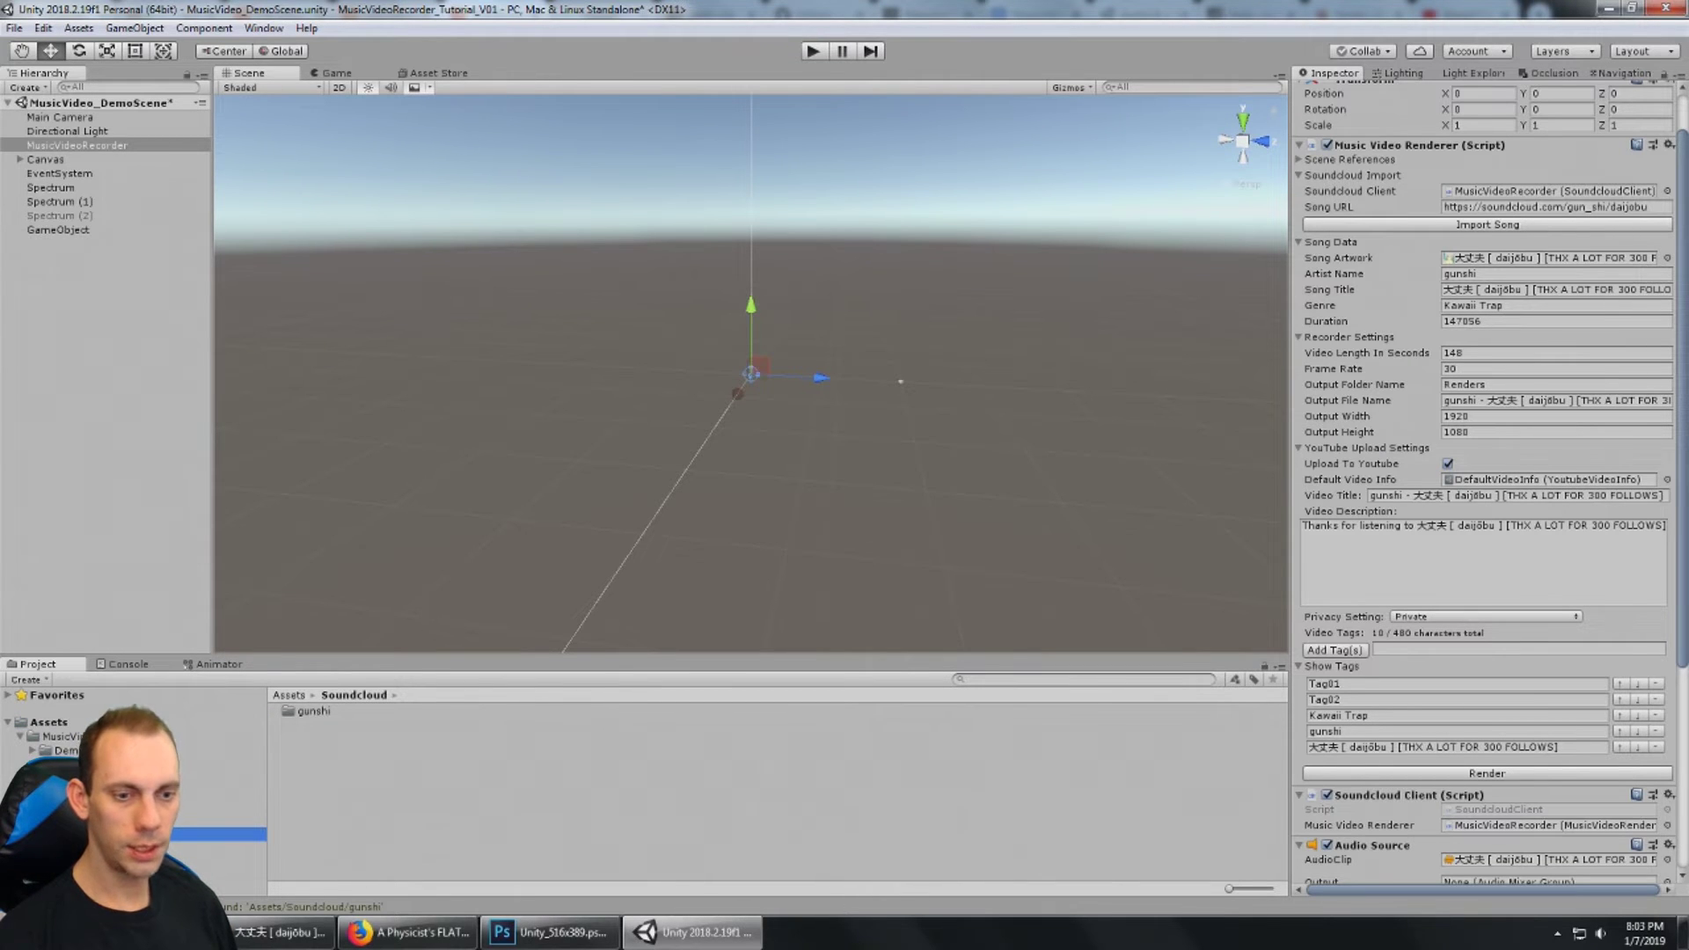
Step: Preview the downloaded artwork .jpg and daijōbu .mp3 in gunshi, then go back to Soundcloud
click(220, 848)
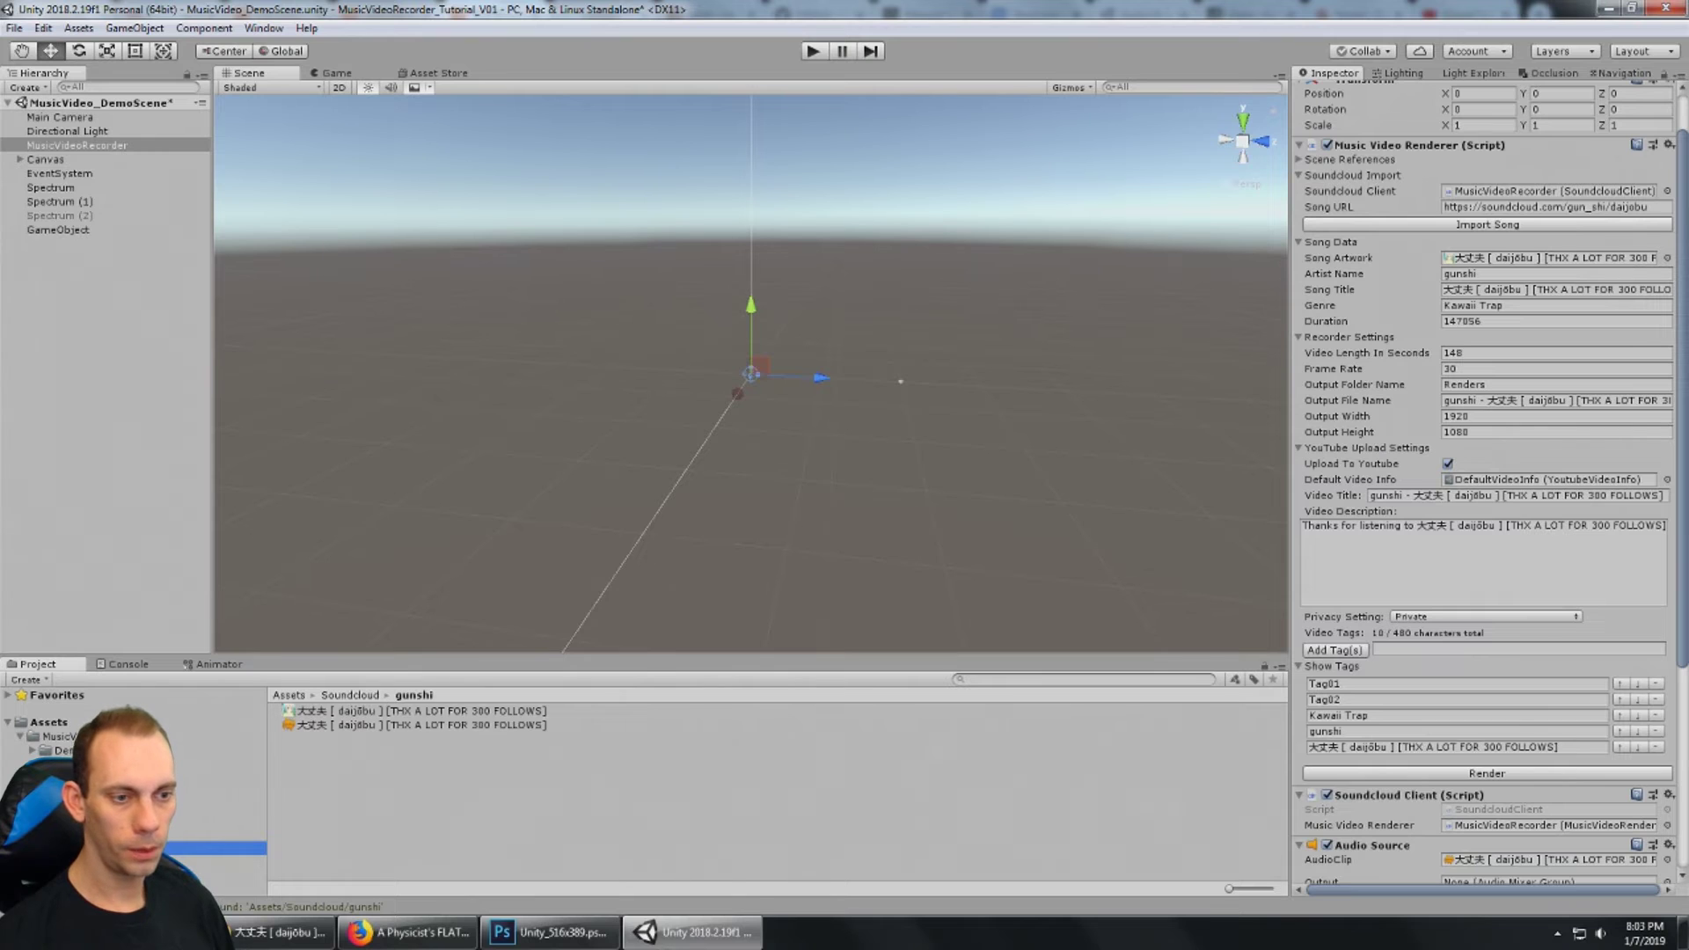
click(373, 712)
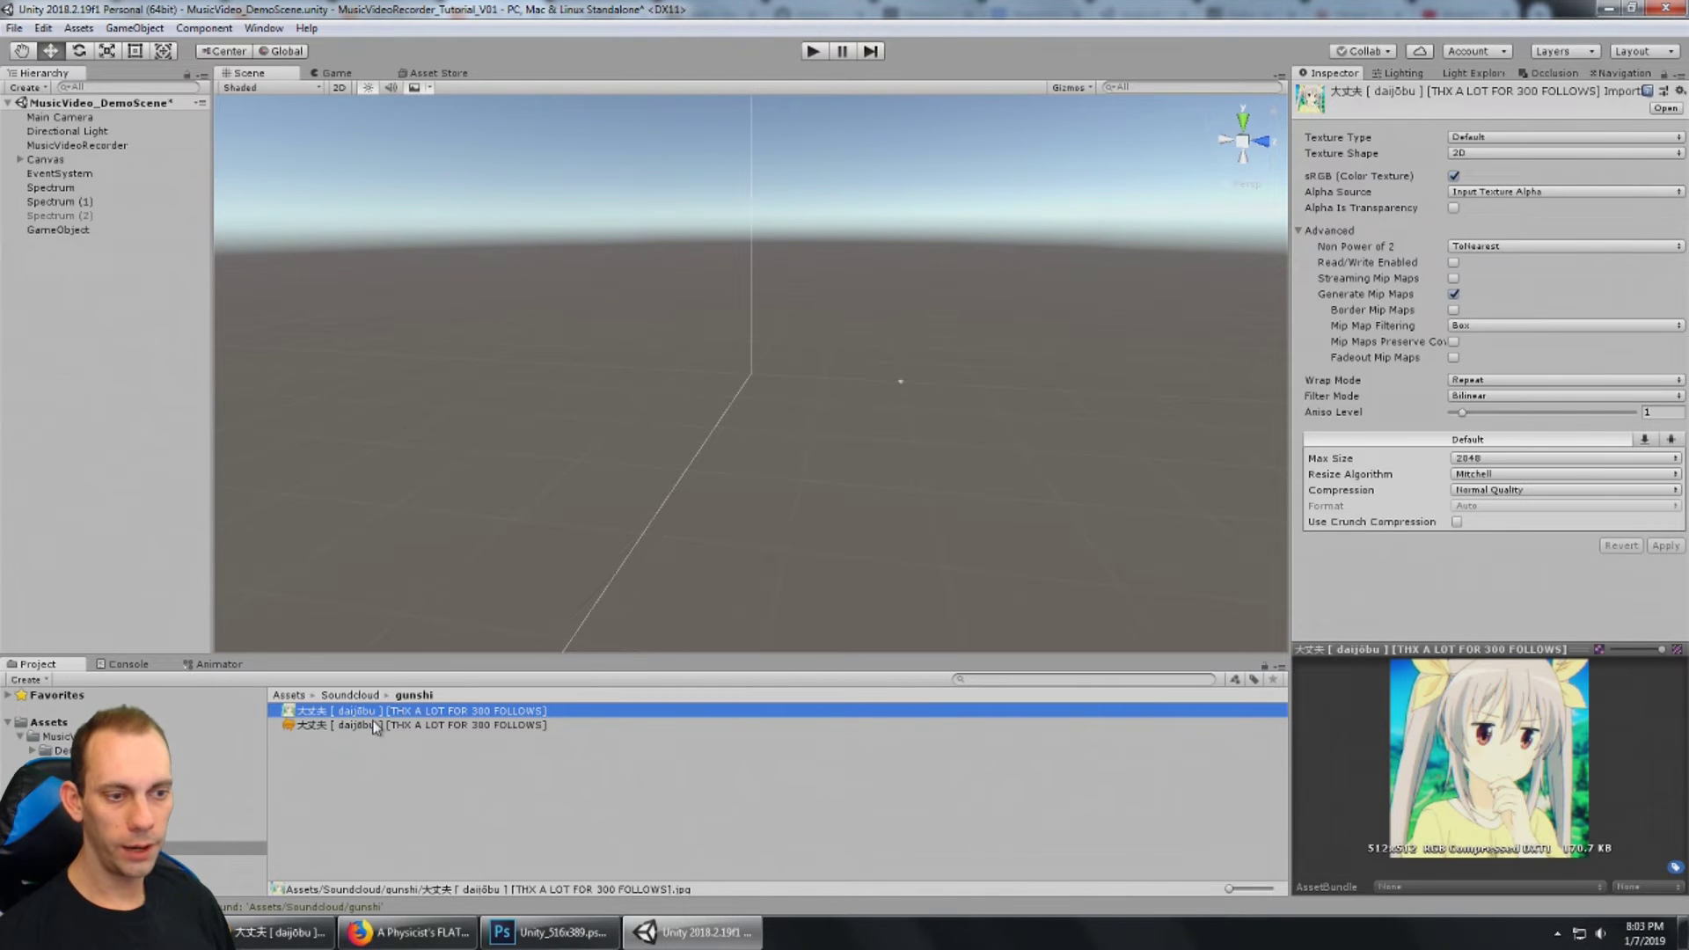
click(377, 726)
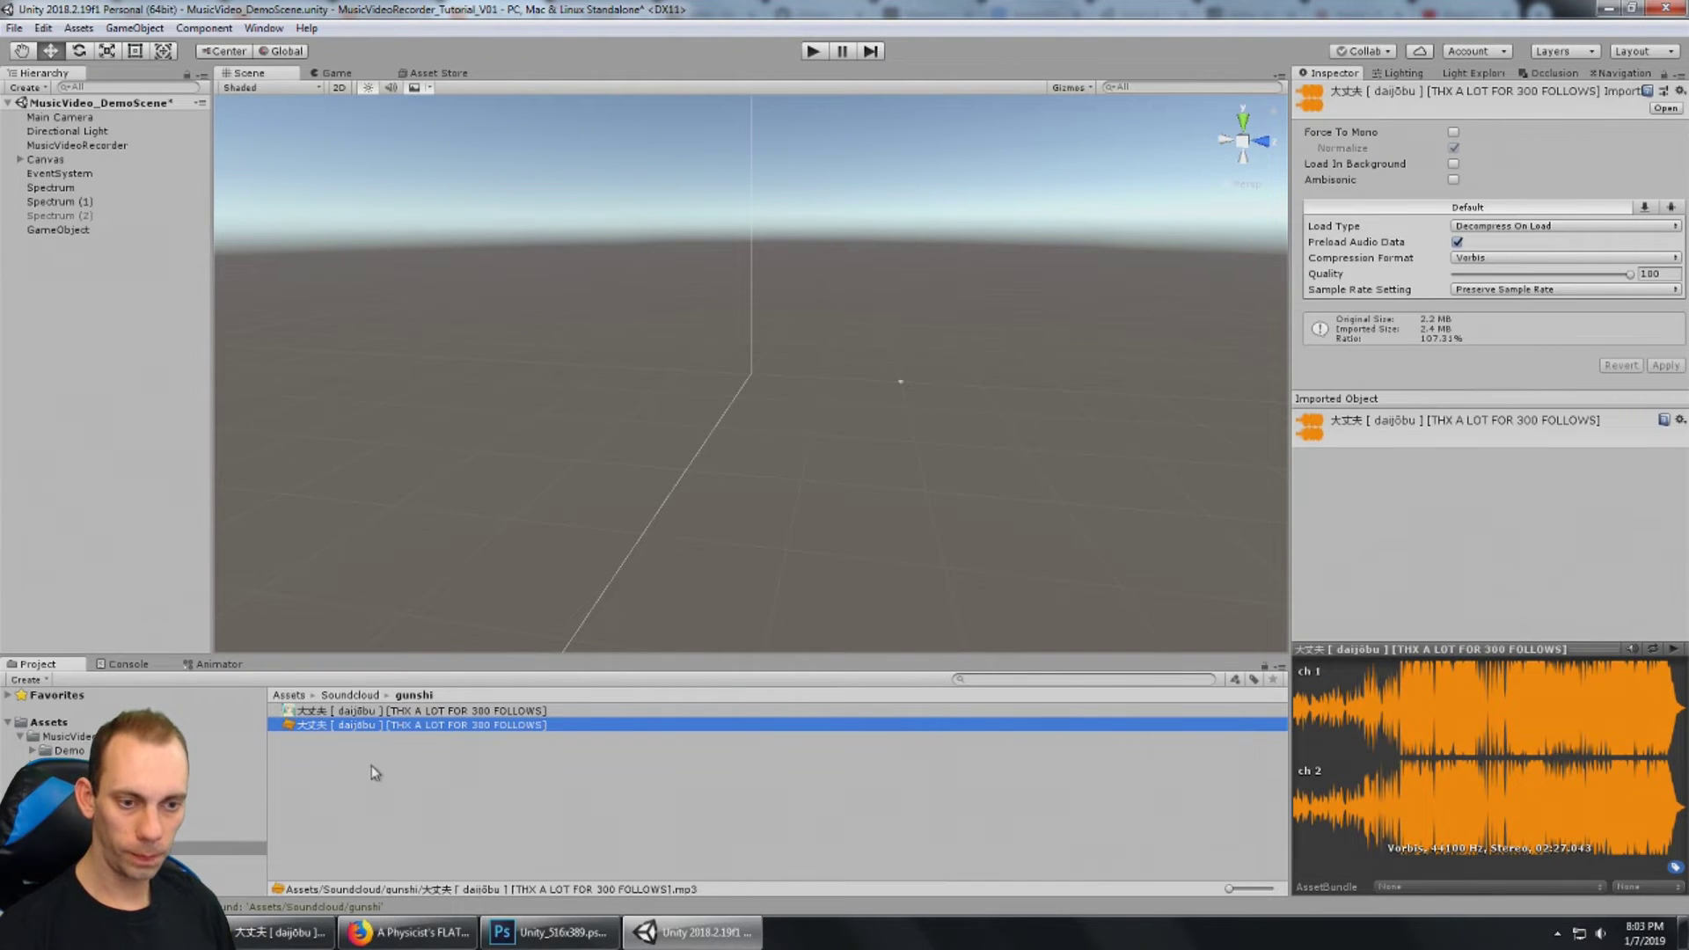
click(255, 834)
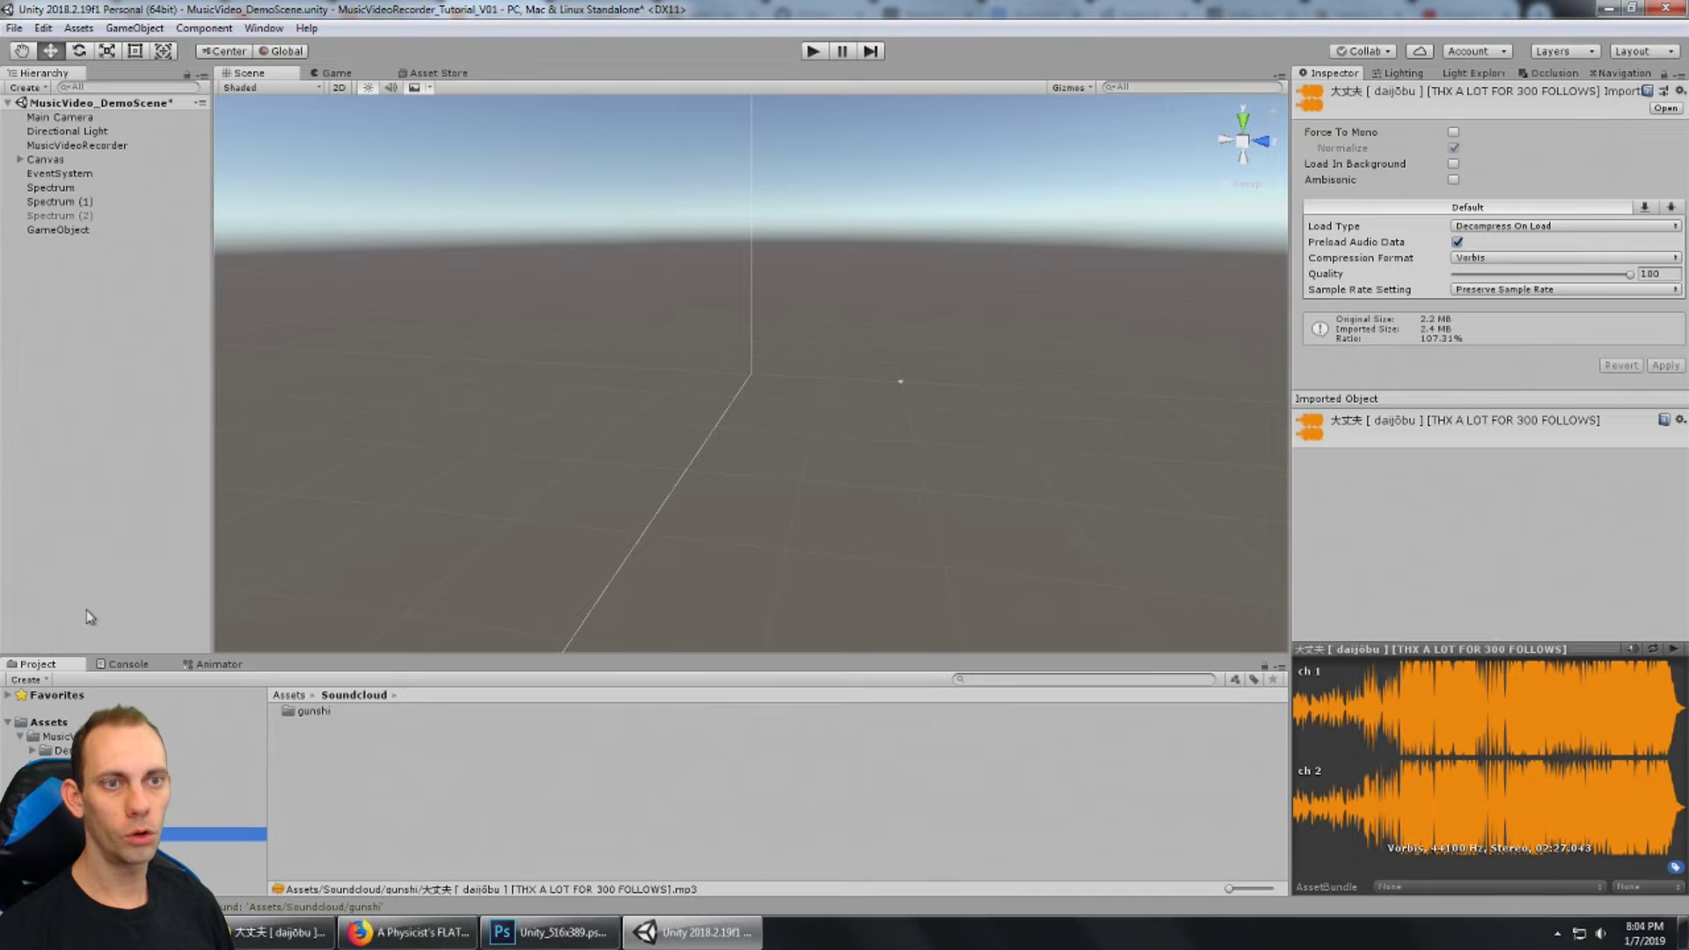
Step: Reselect MusicVideoRecorder, collapse Song Data, and briefly check the SoundCloud track page
click(120, 145)
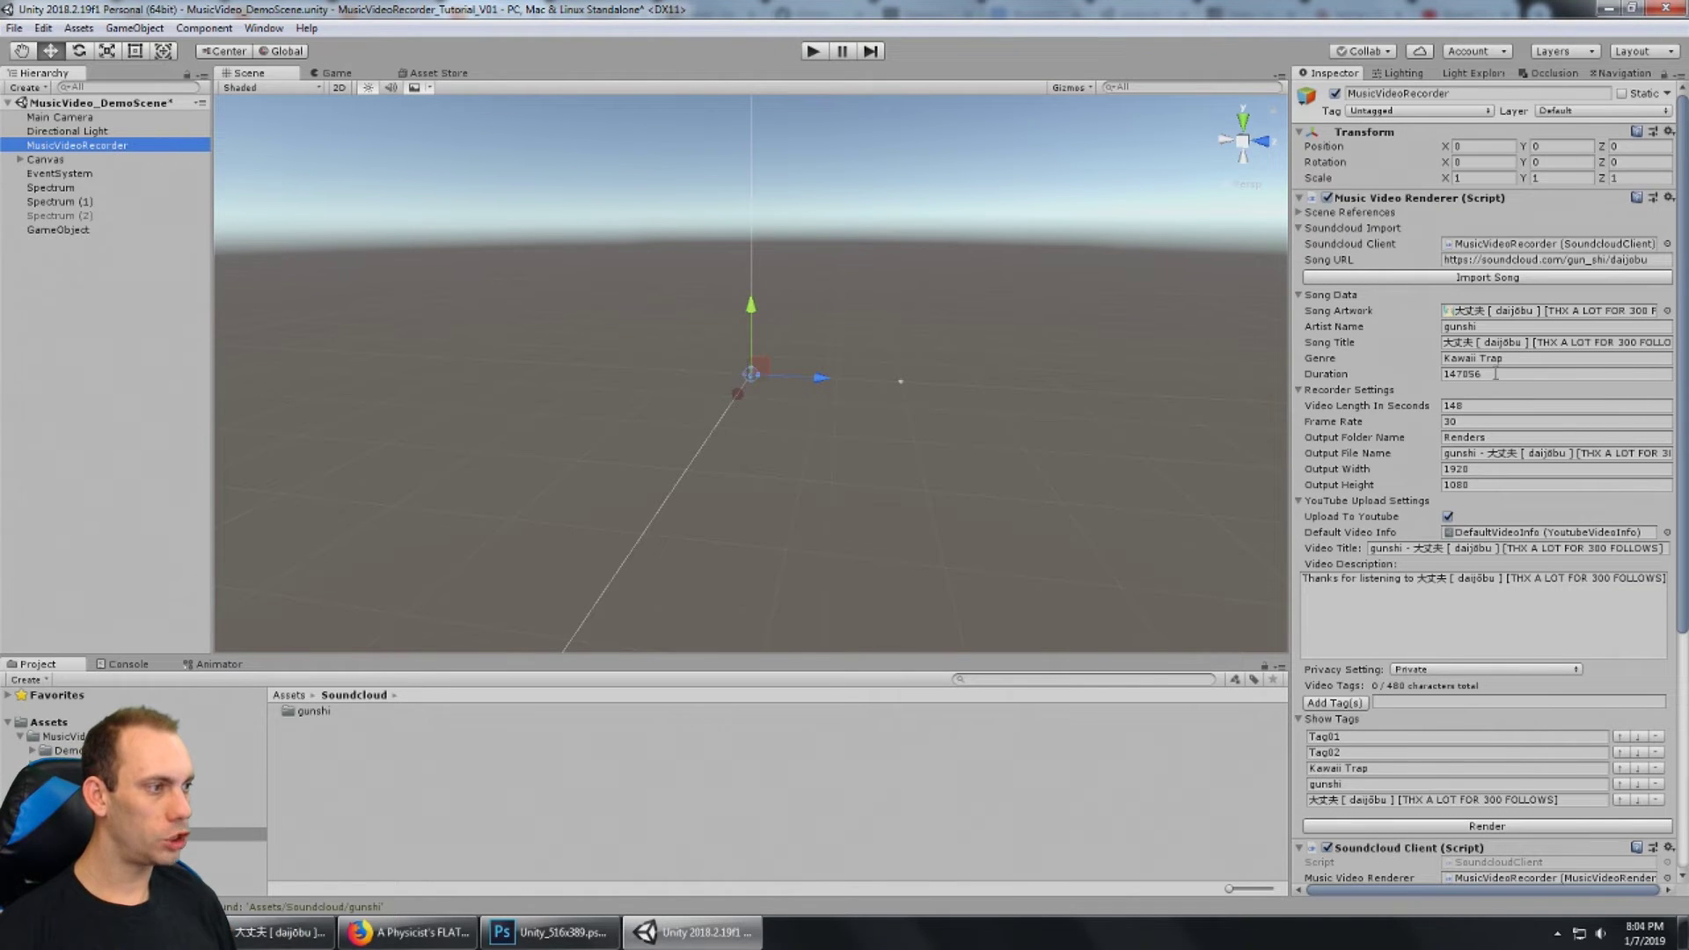
click(1308, 295)
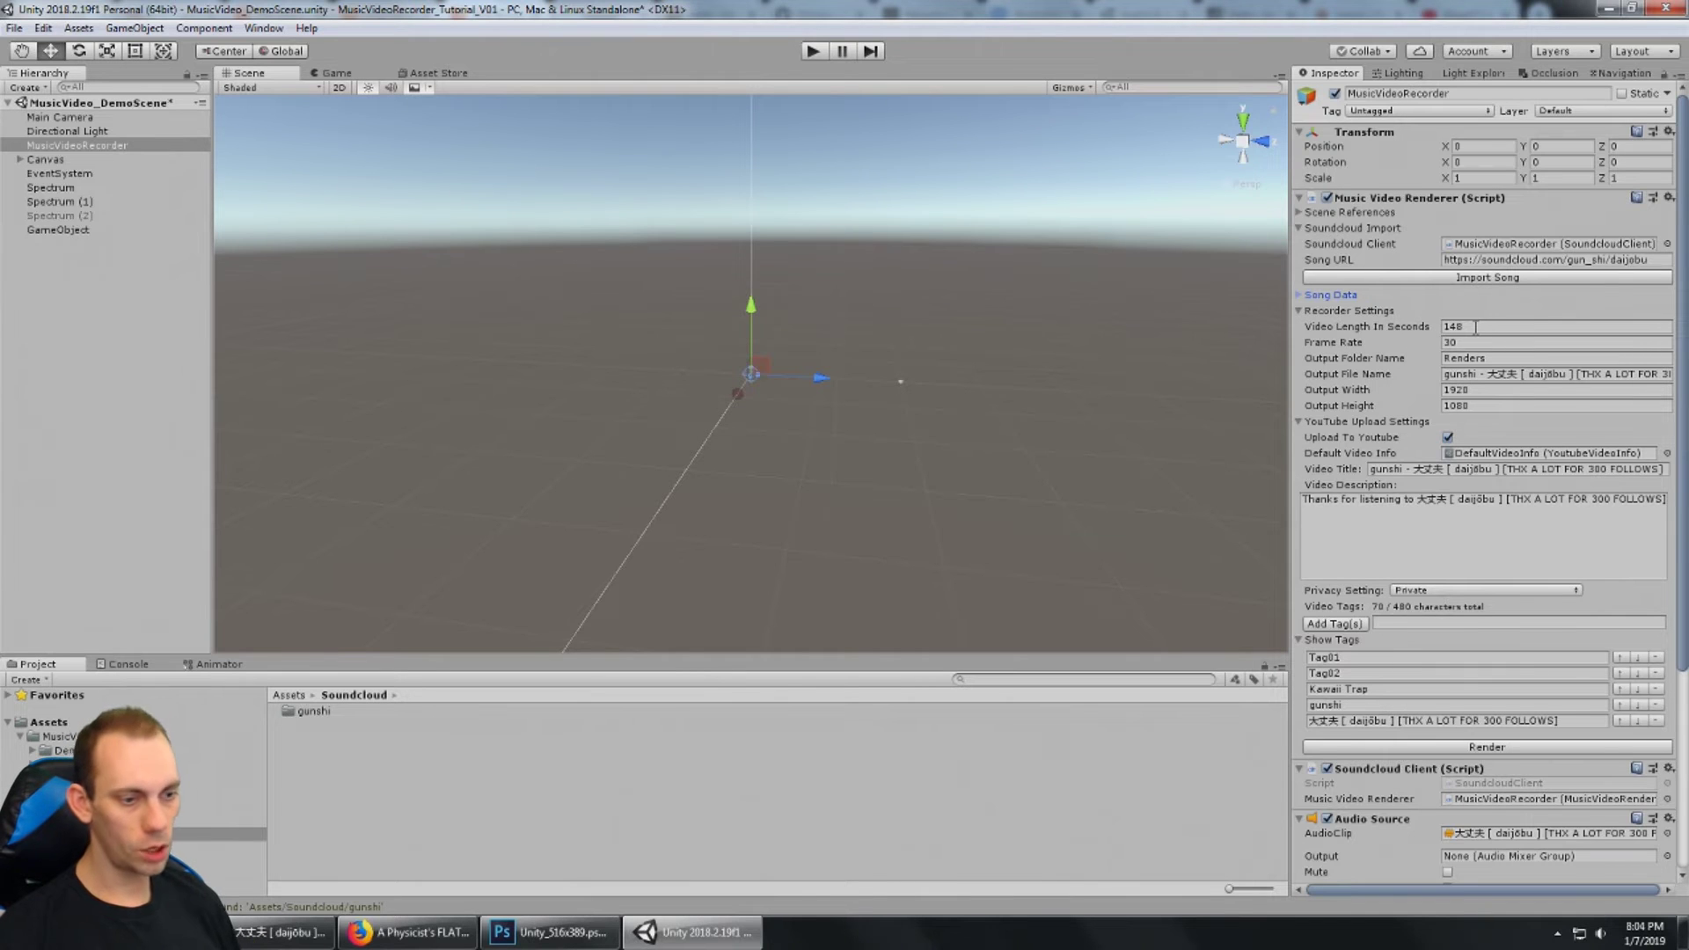
click(315, 933)
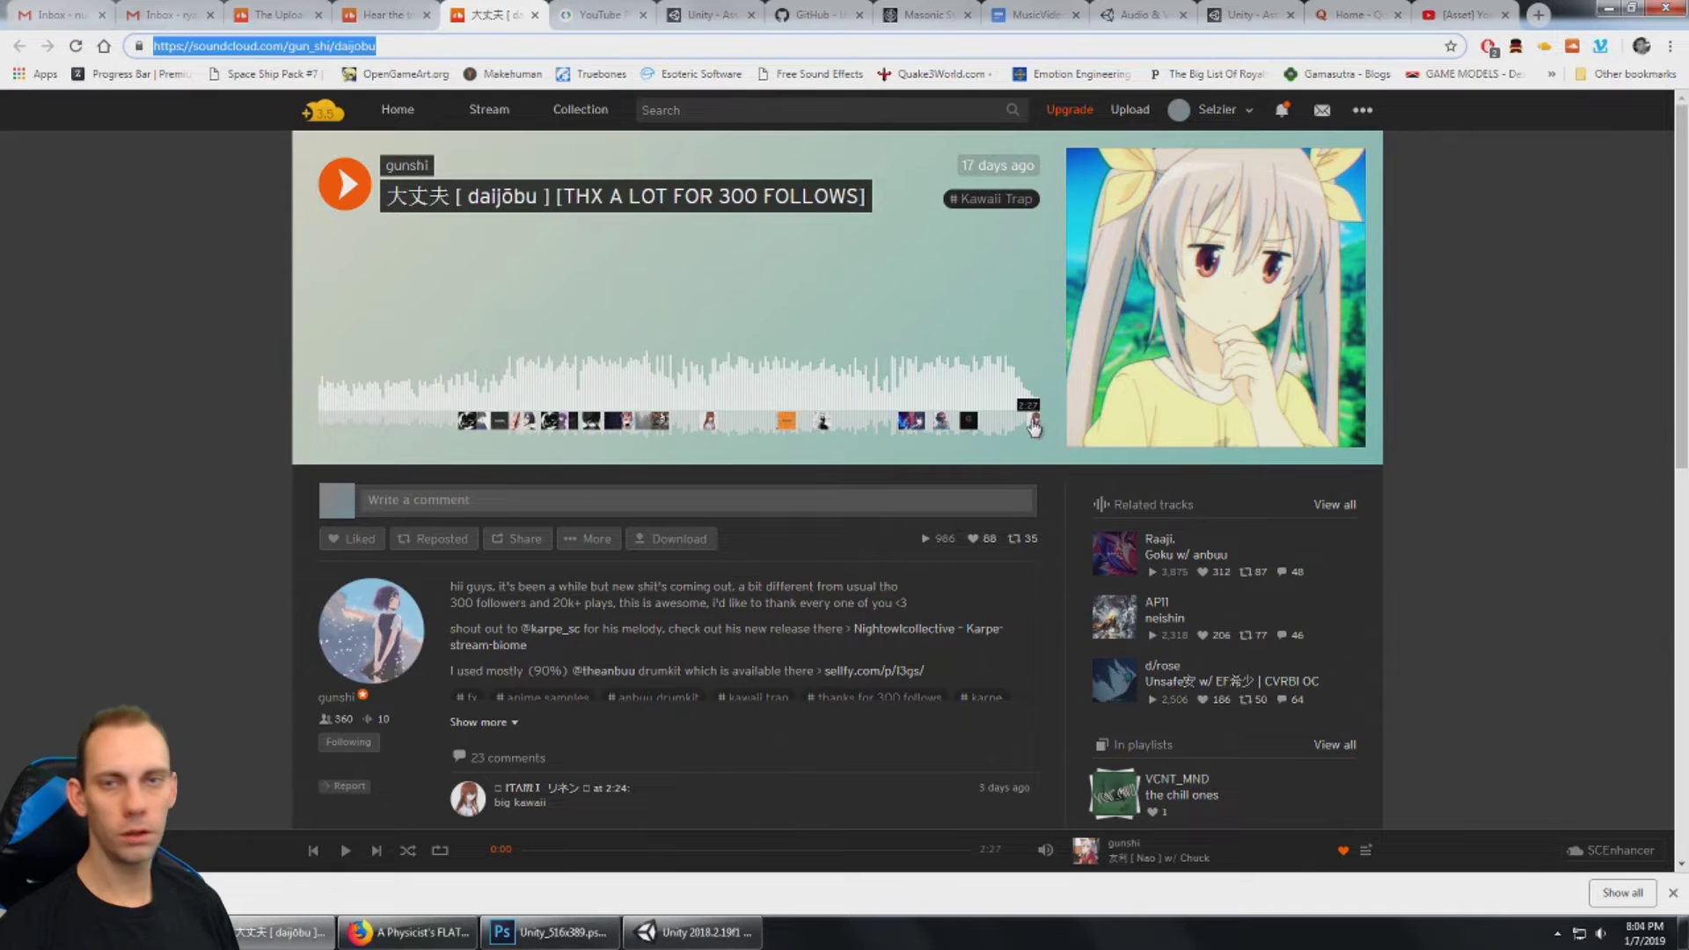
key(alt+Tab)
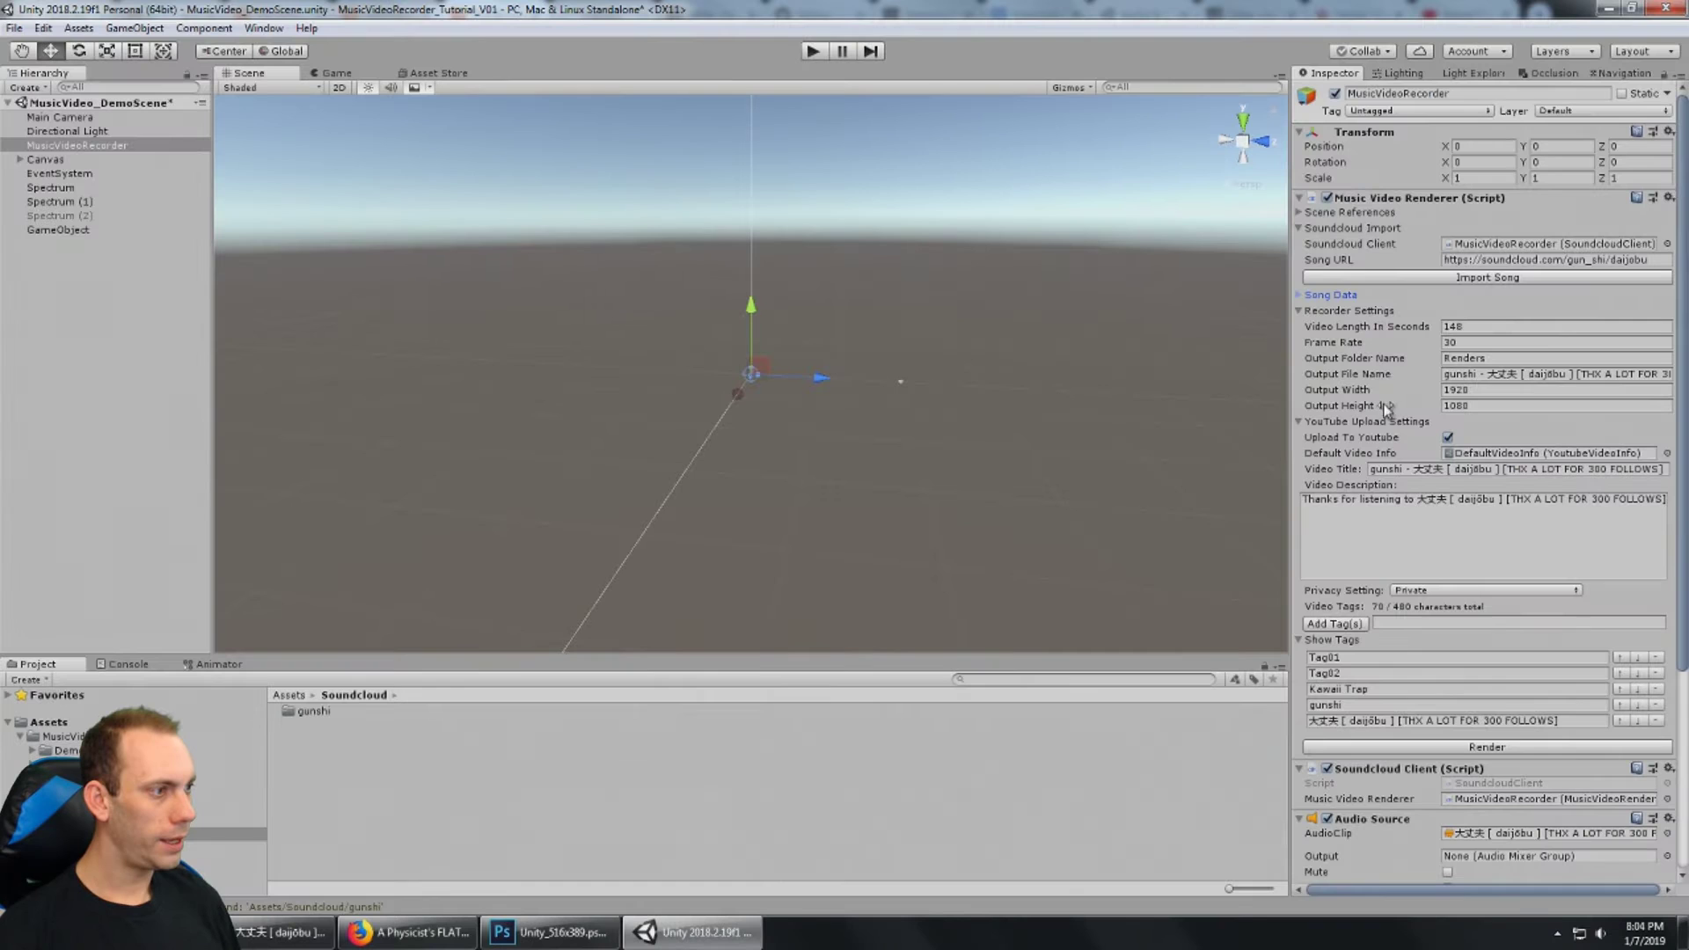
Step: Review the Renders output folder and output file name, then collapse Recorder Settings
click(1491, 358)
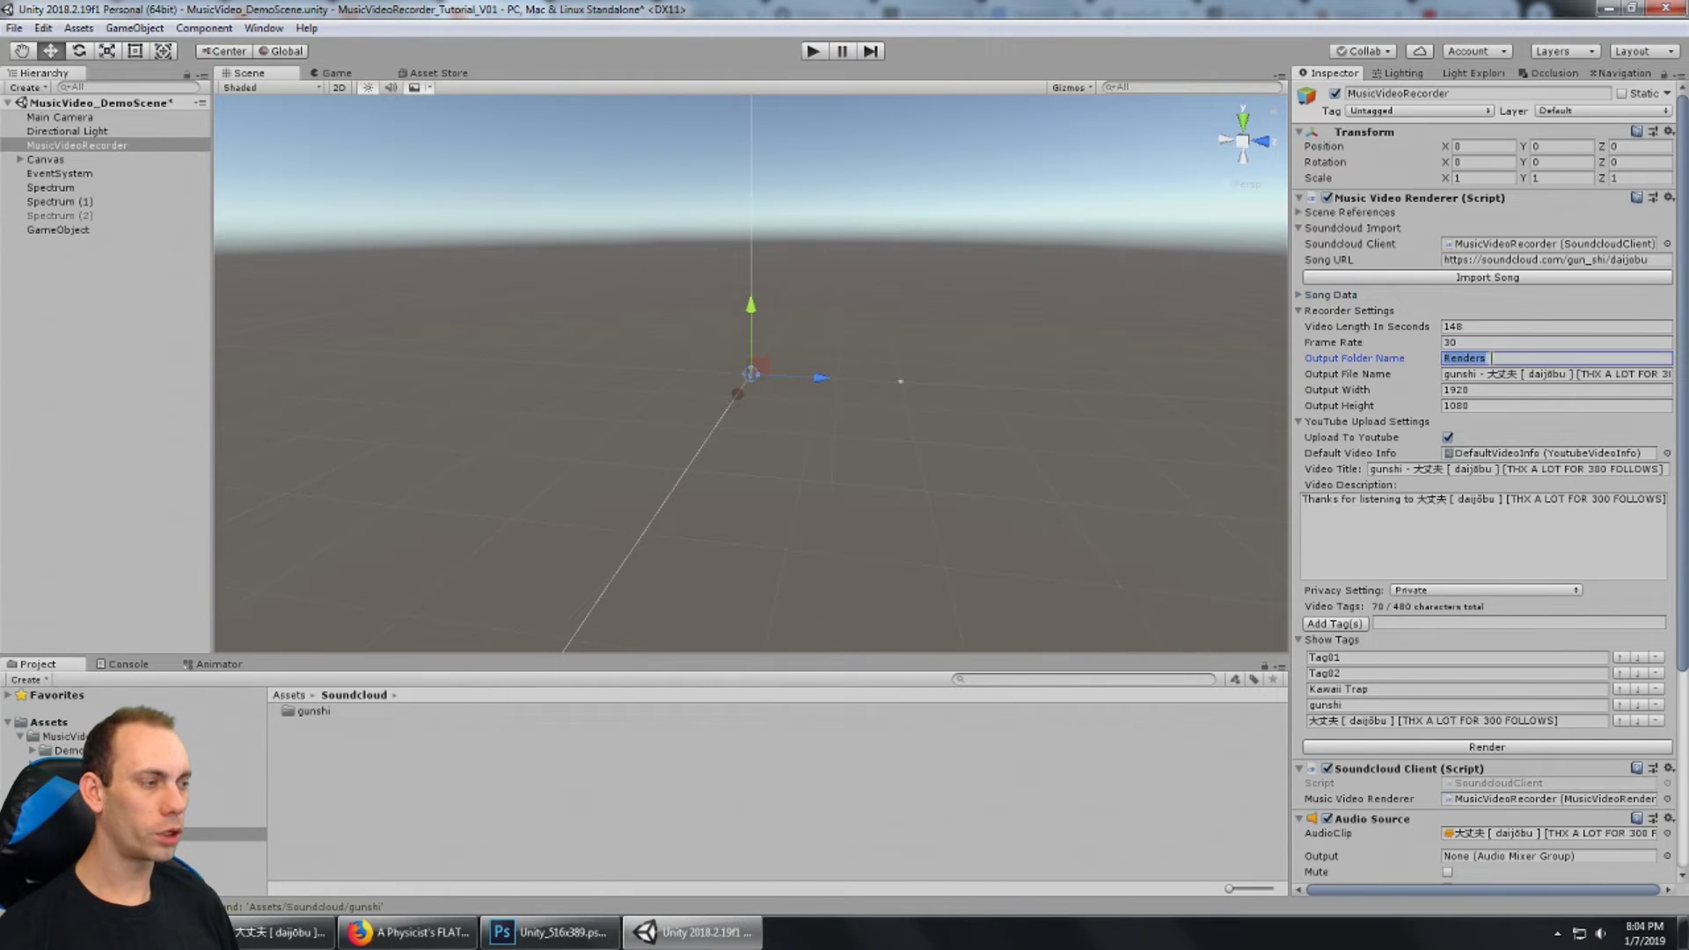
click(1468, 377)
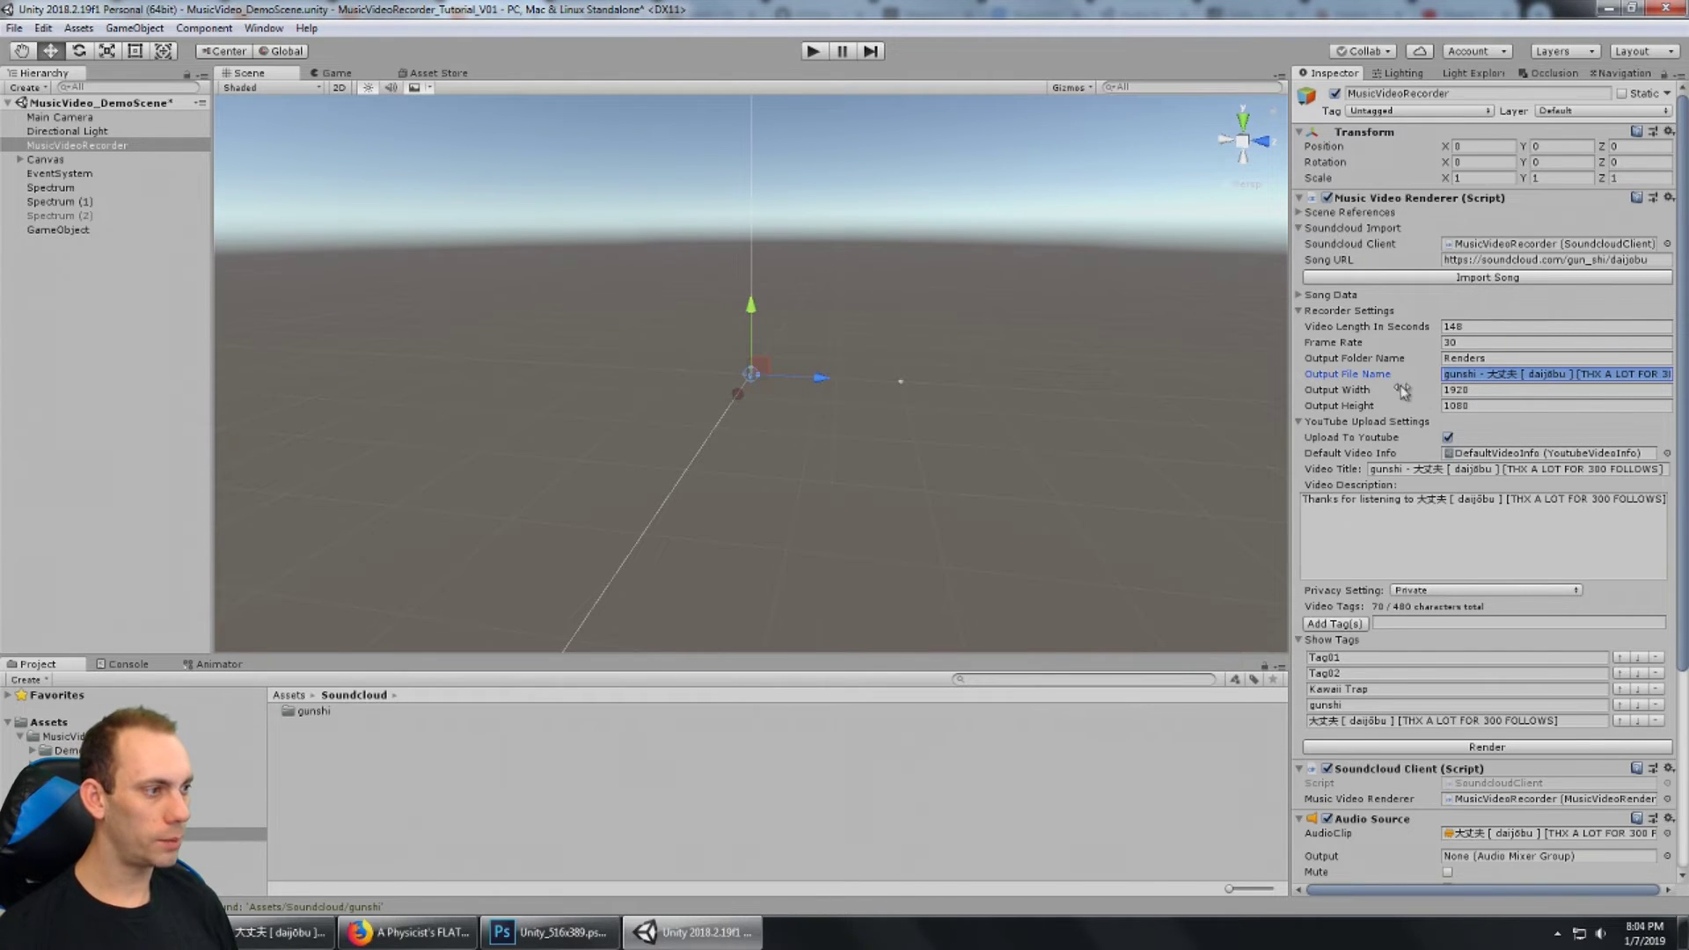
click(1298, 312)
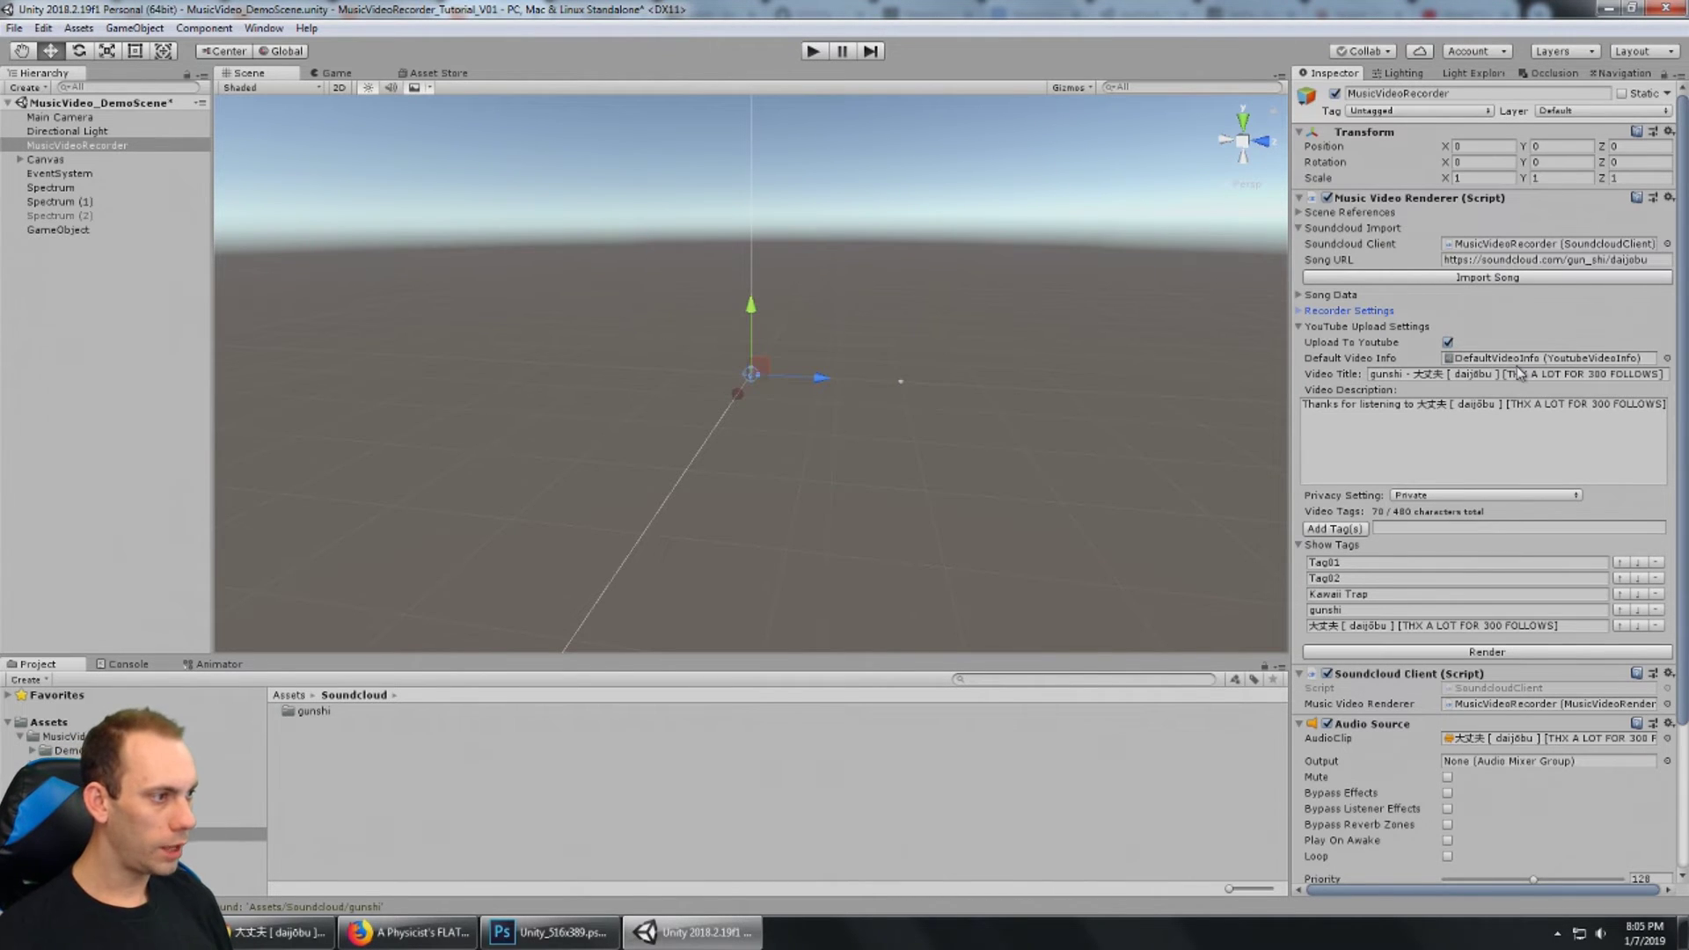
click(1377, 375)
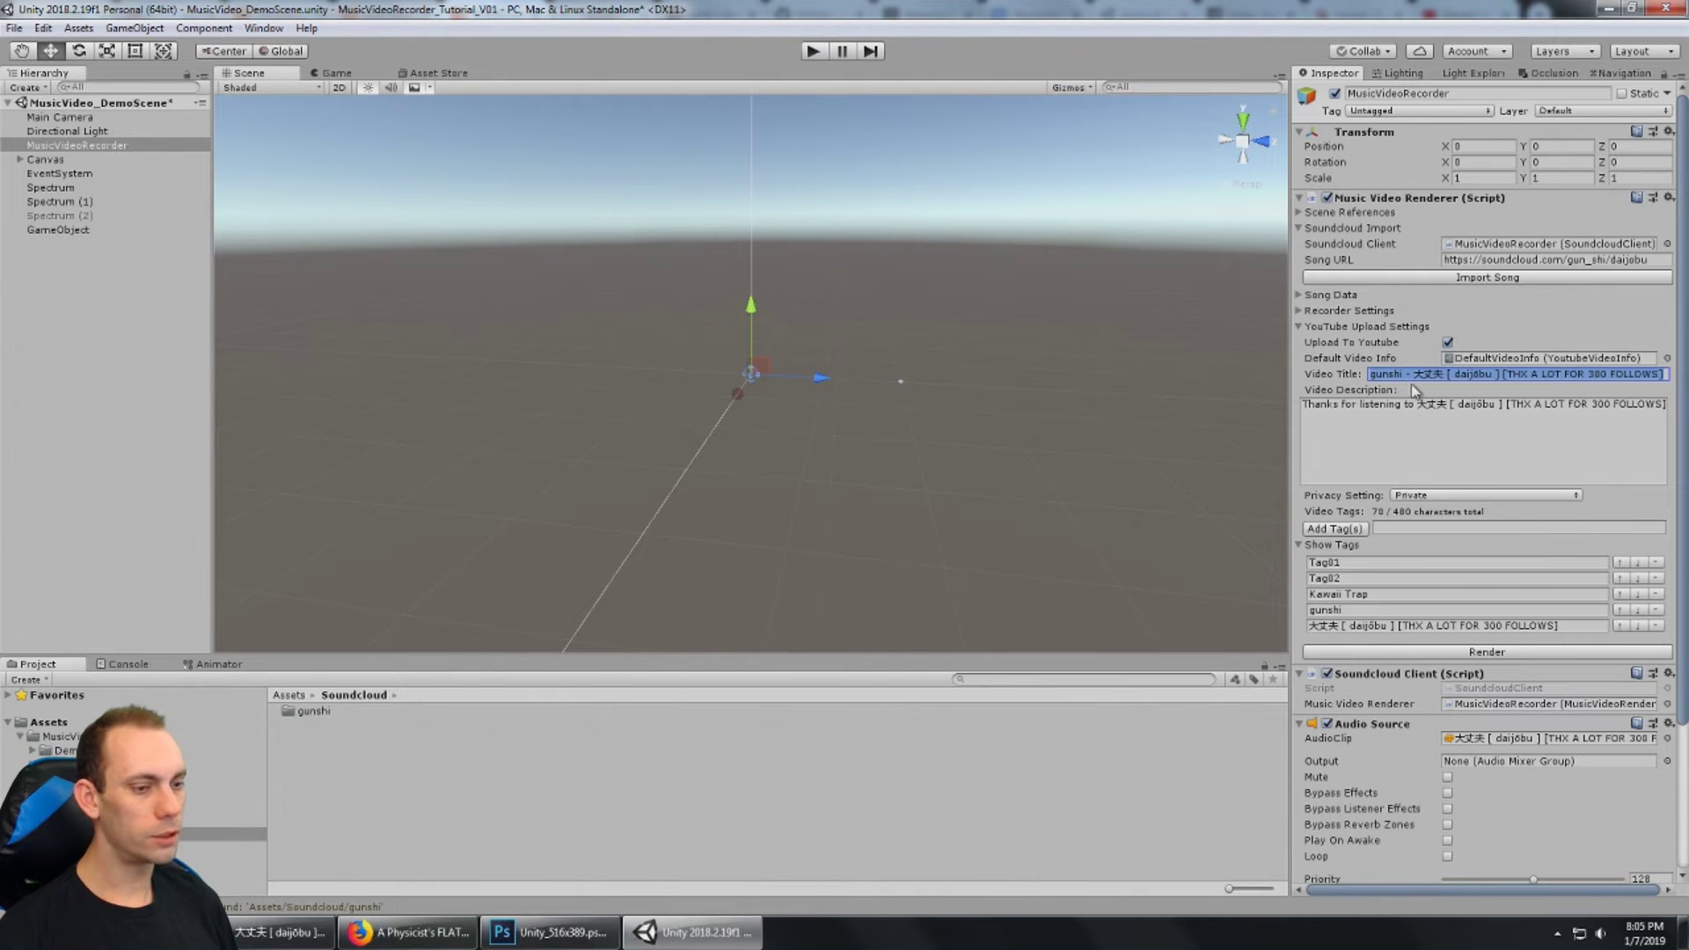
click(269, 934)
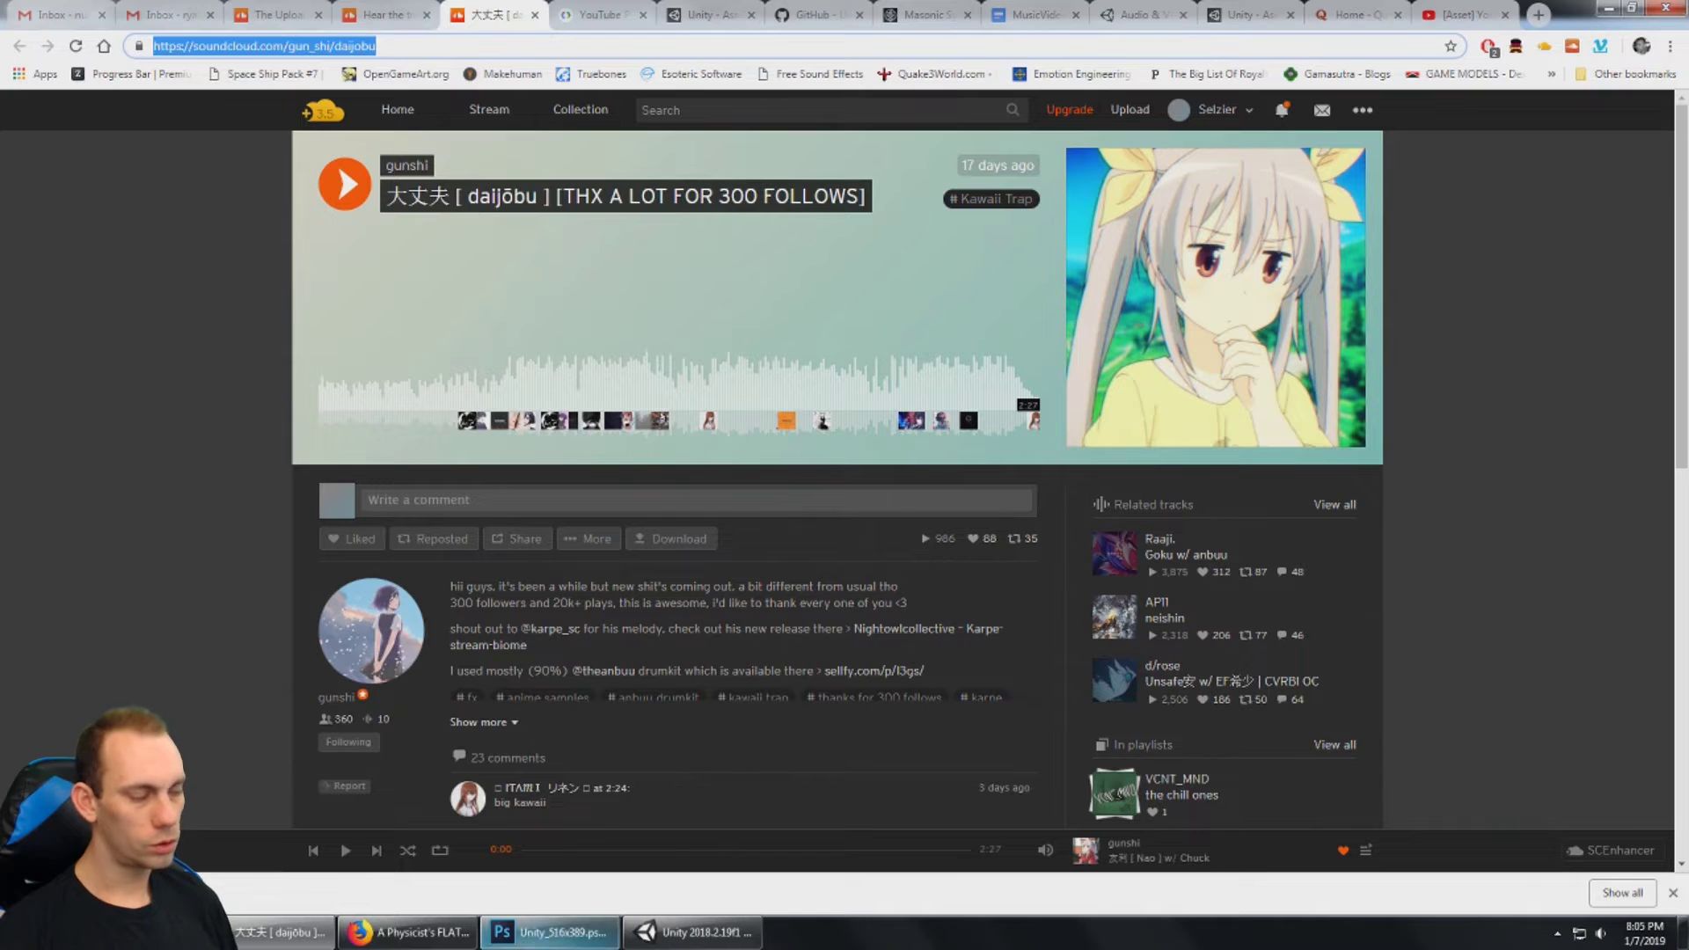
click(695, 932)
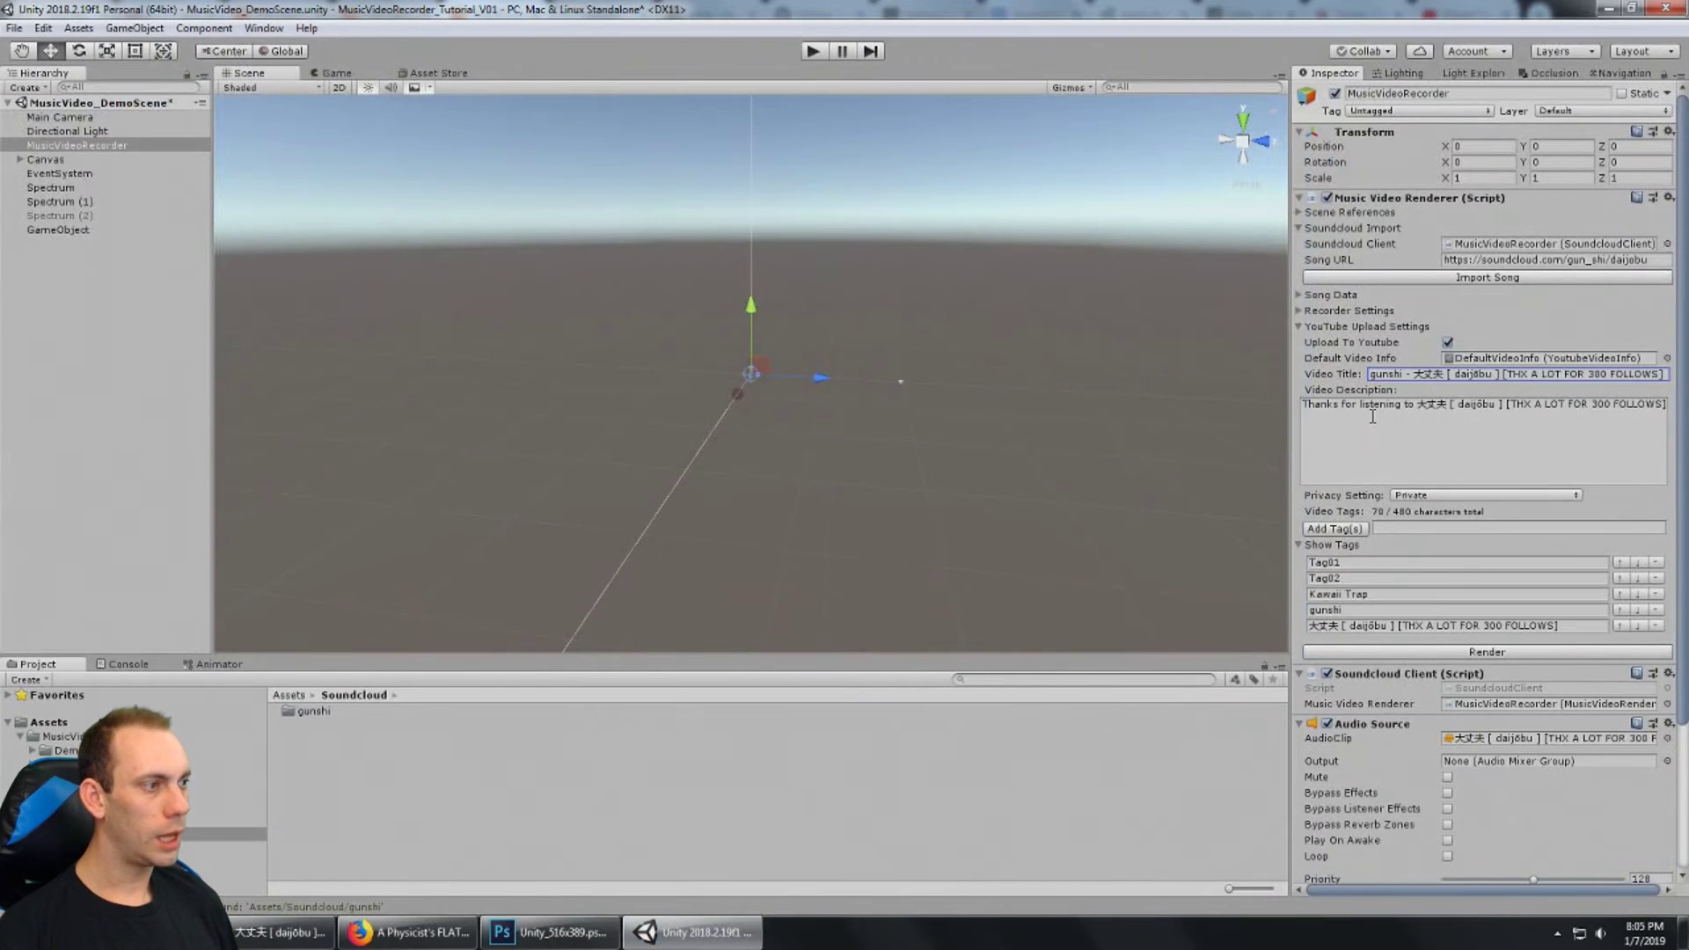
click(1436, 449)
text(Please follow on Soundcloud: https://soundcloud.com/gun_shi/daijobu)
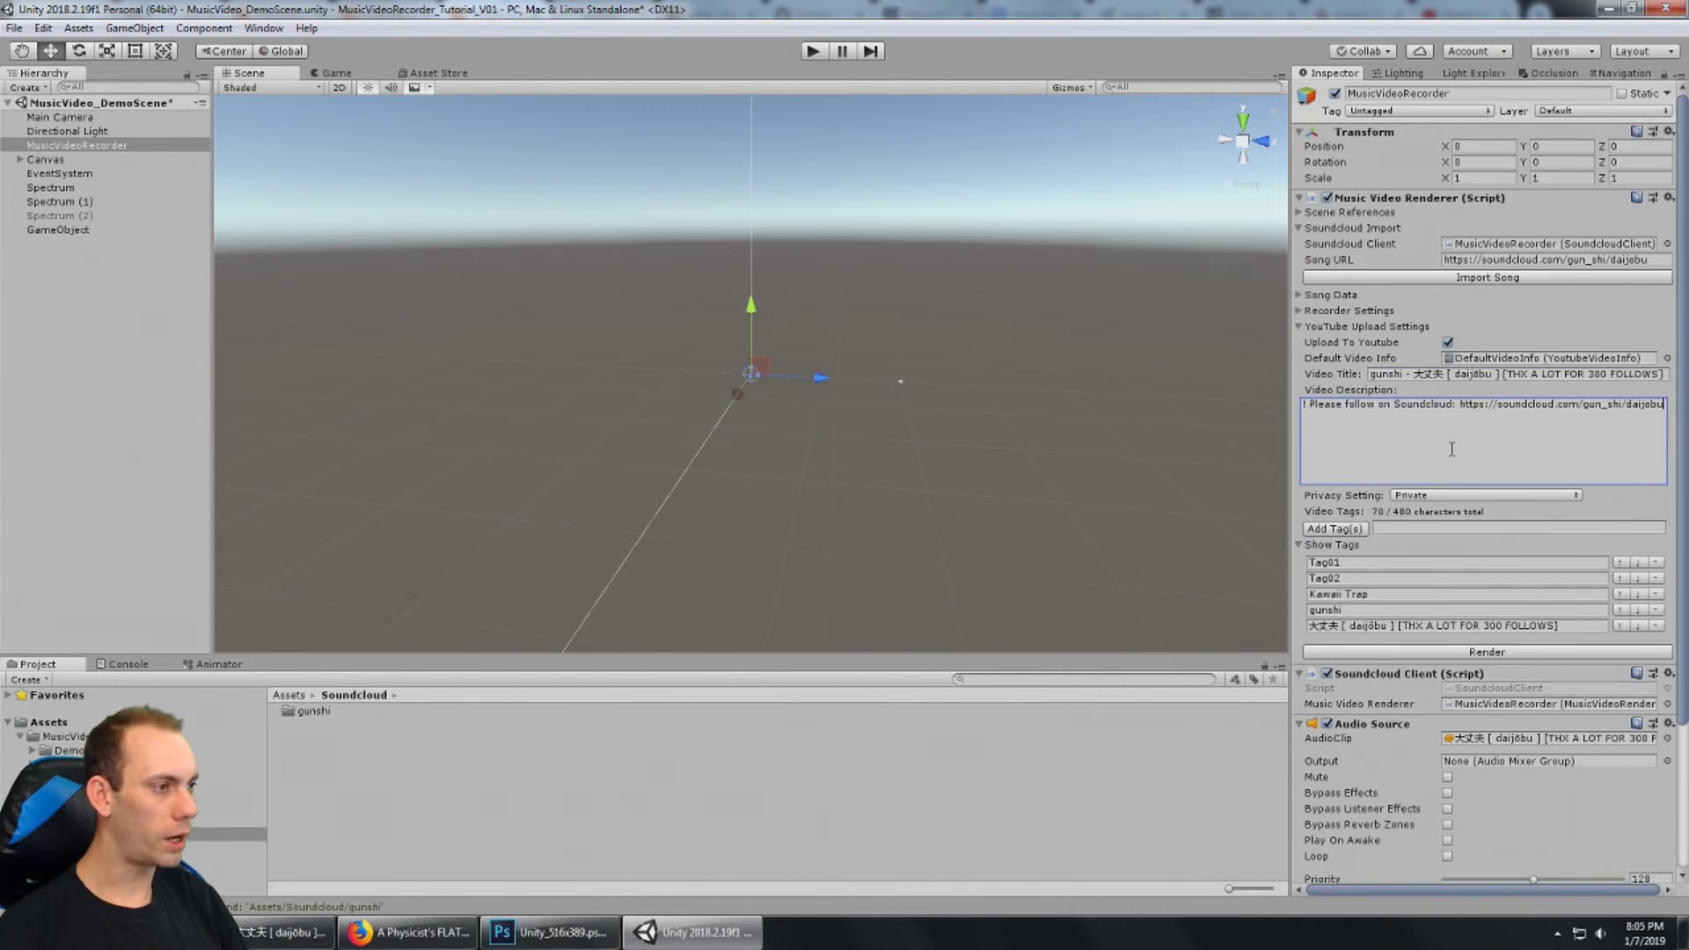
key(Home)
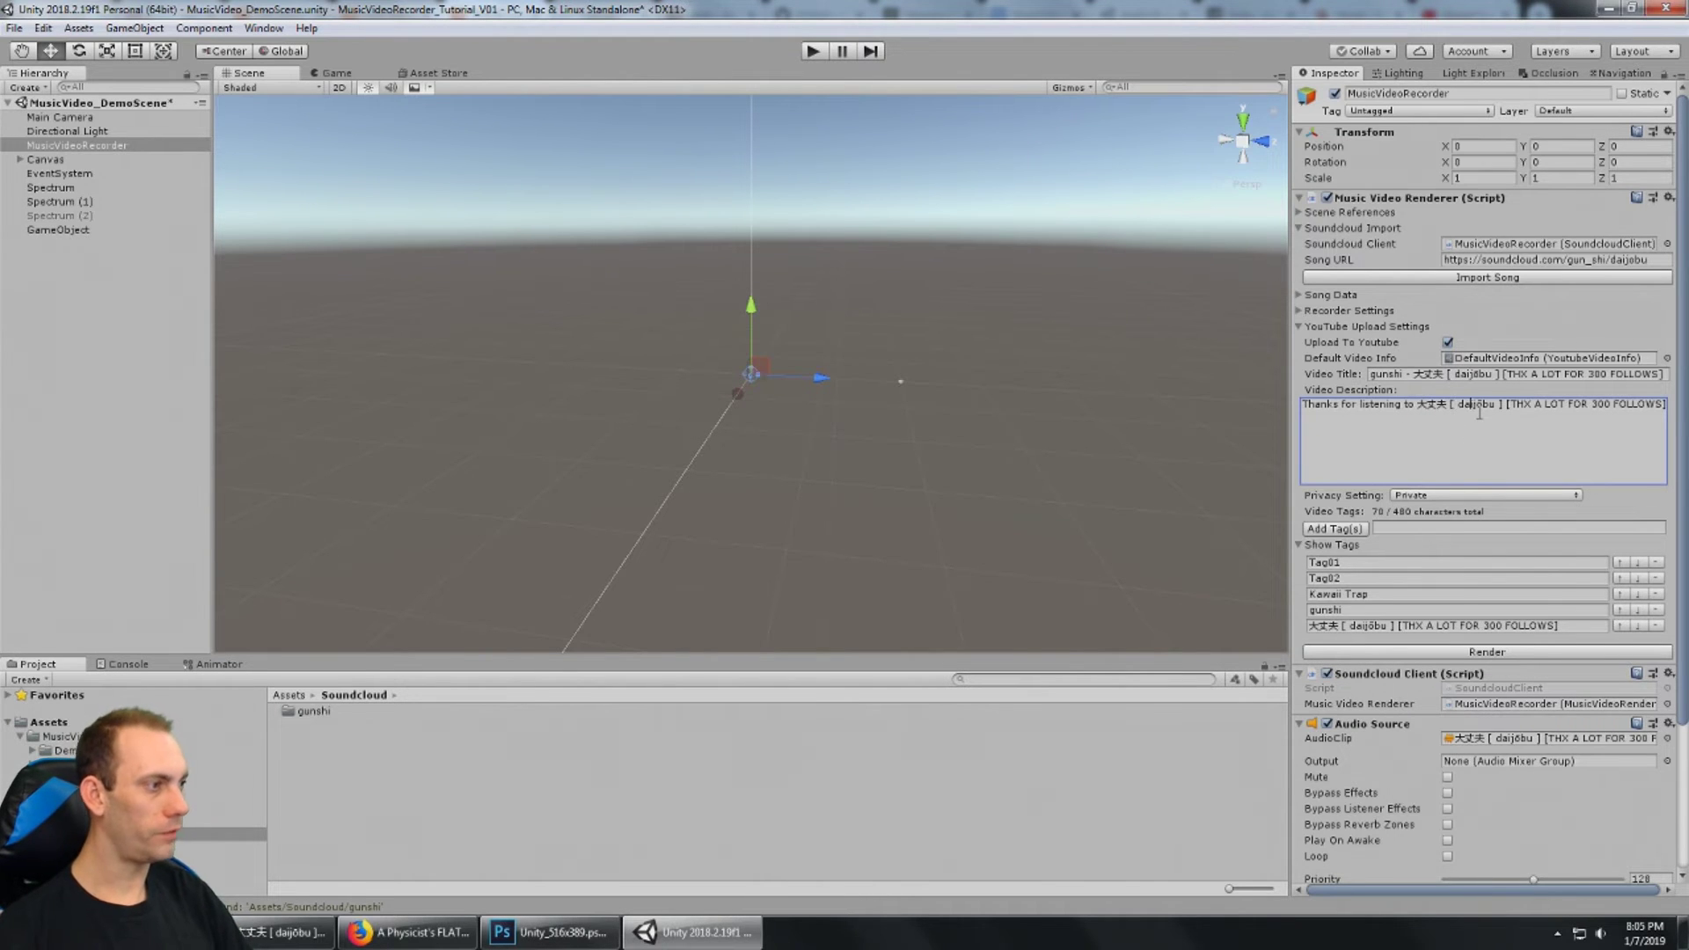
key(Right)
key(Right)
key(Right)
key(Right)
key(Right)
key(Right)
key(Right)
key(Right)
key(Right)
key(Right)
key(Right)
key(Right)
key(Right)
key(Right)
key(Right)
key(Right)
key(Right)
key(Right)
key(Right)
key(Right)
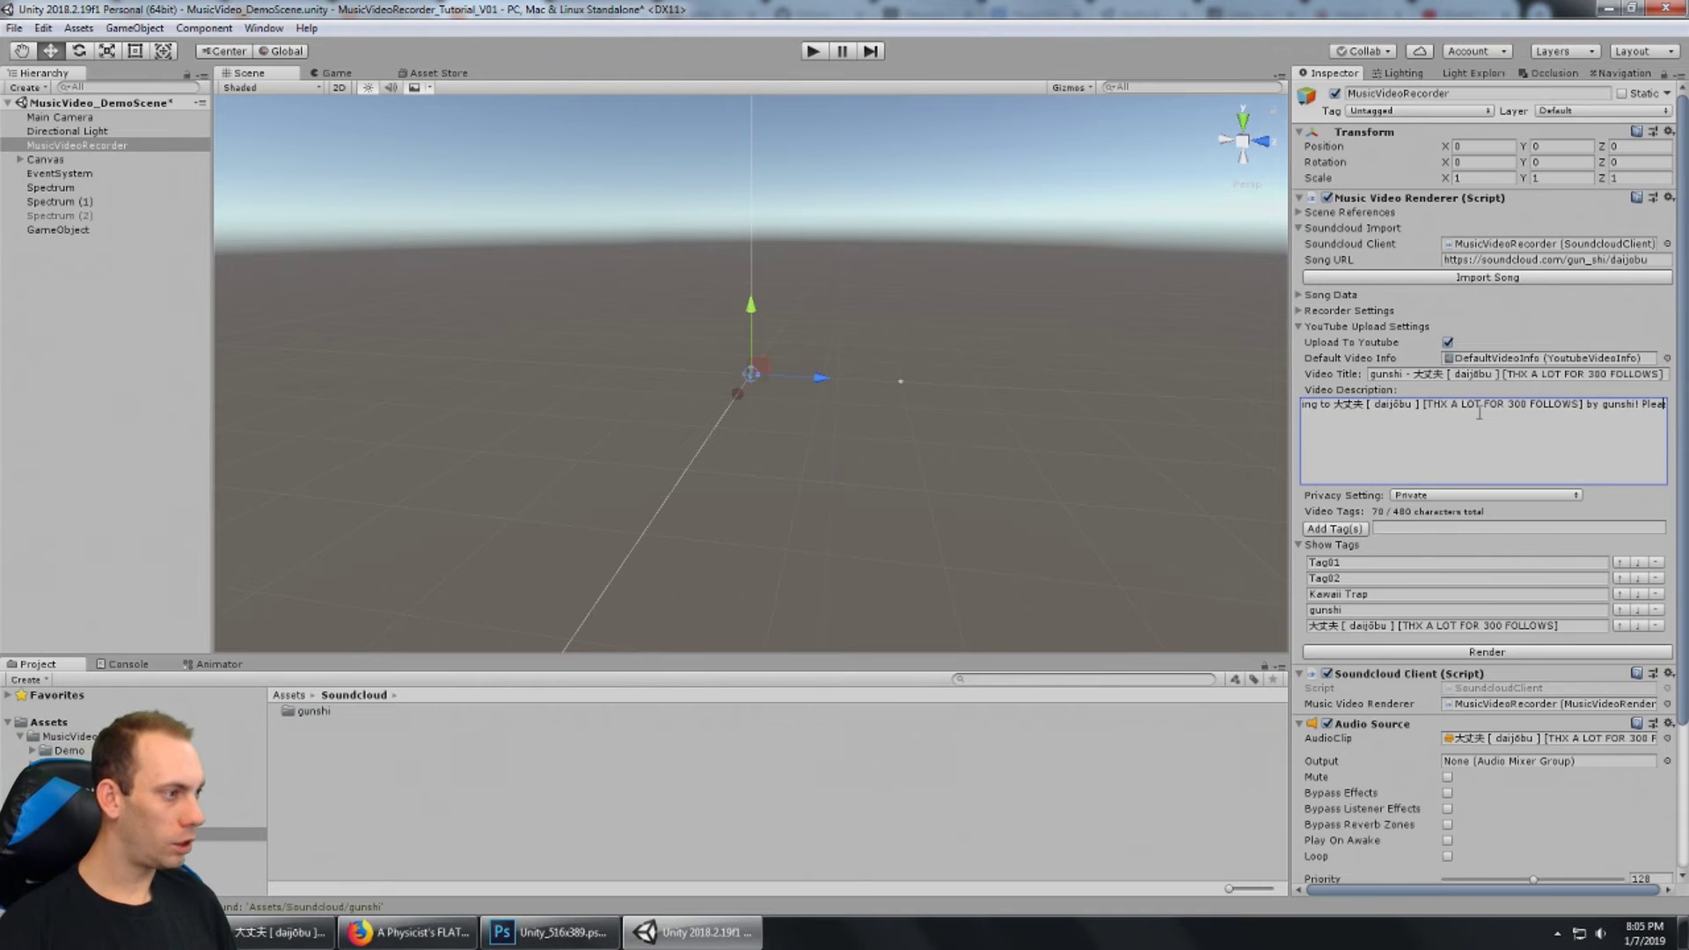
double_click(1614, 404)
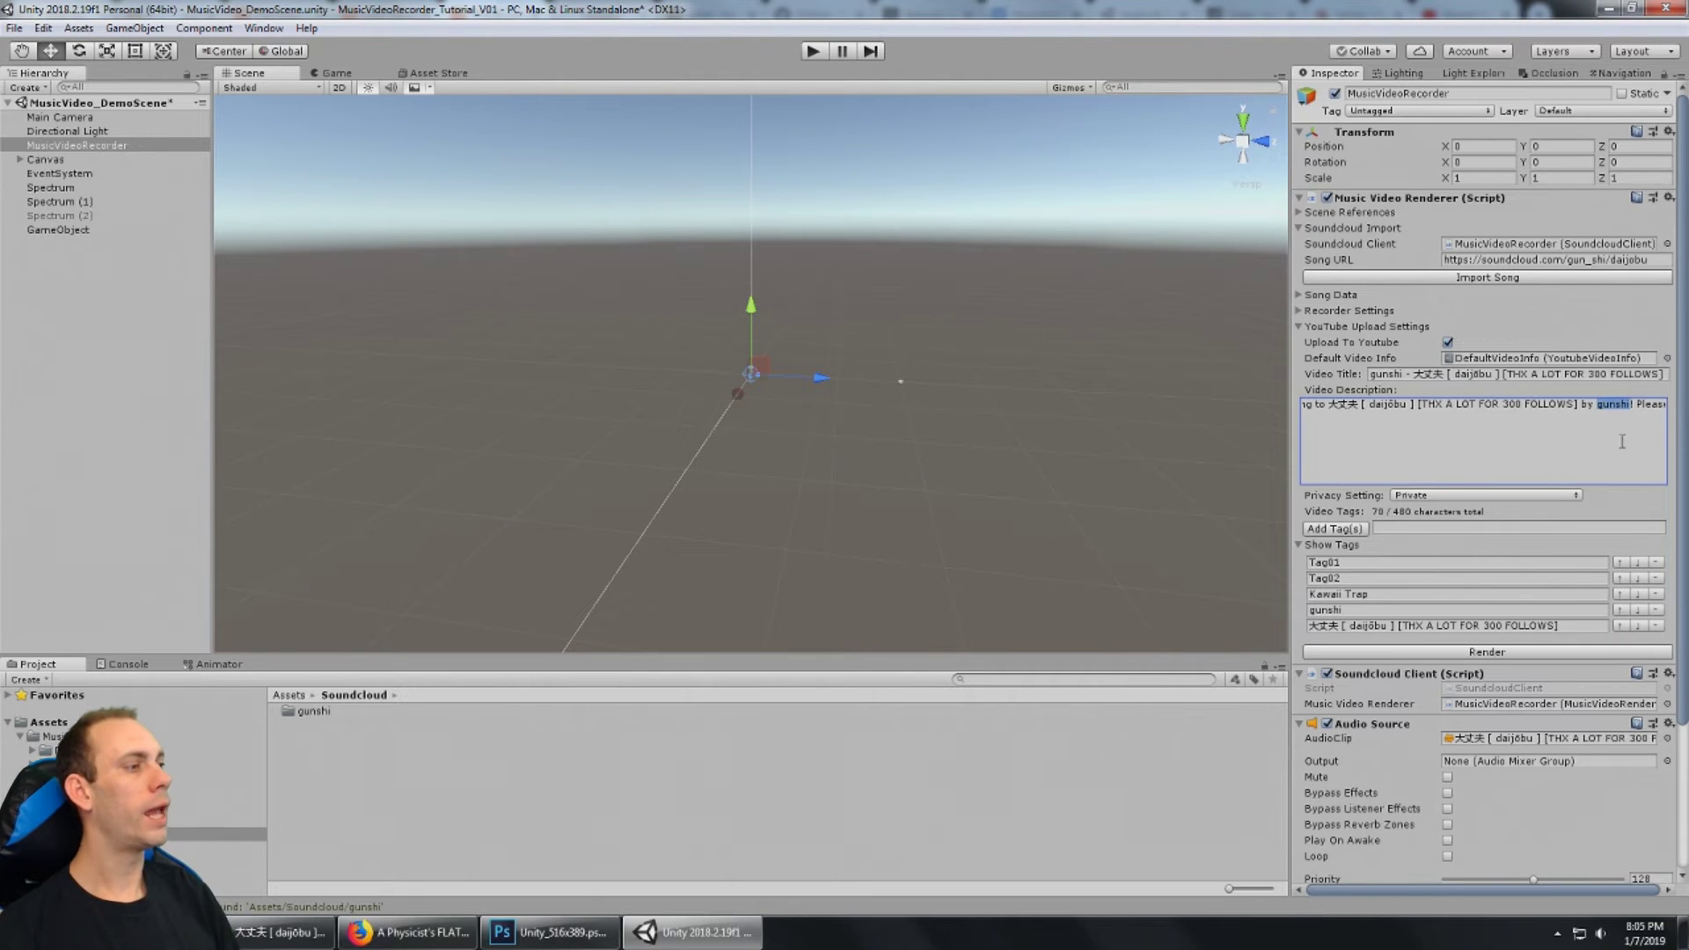
key(Right)
key(Right)
key(Right)
key(Right)
key(Right)
key(Right)
key(Right)
key(Right)
key(Right)
key(Right)
key(Right)
key(Right)
key(Right)
key(Right)
key(Right)
key(Right)
key(Right)
key(Right)
key(Right)
key(Right)
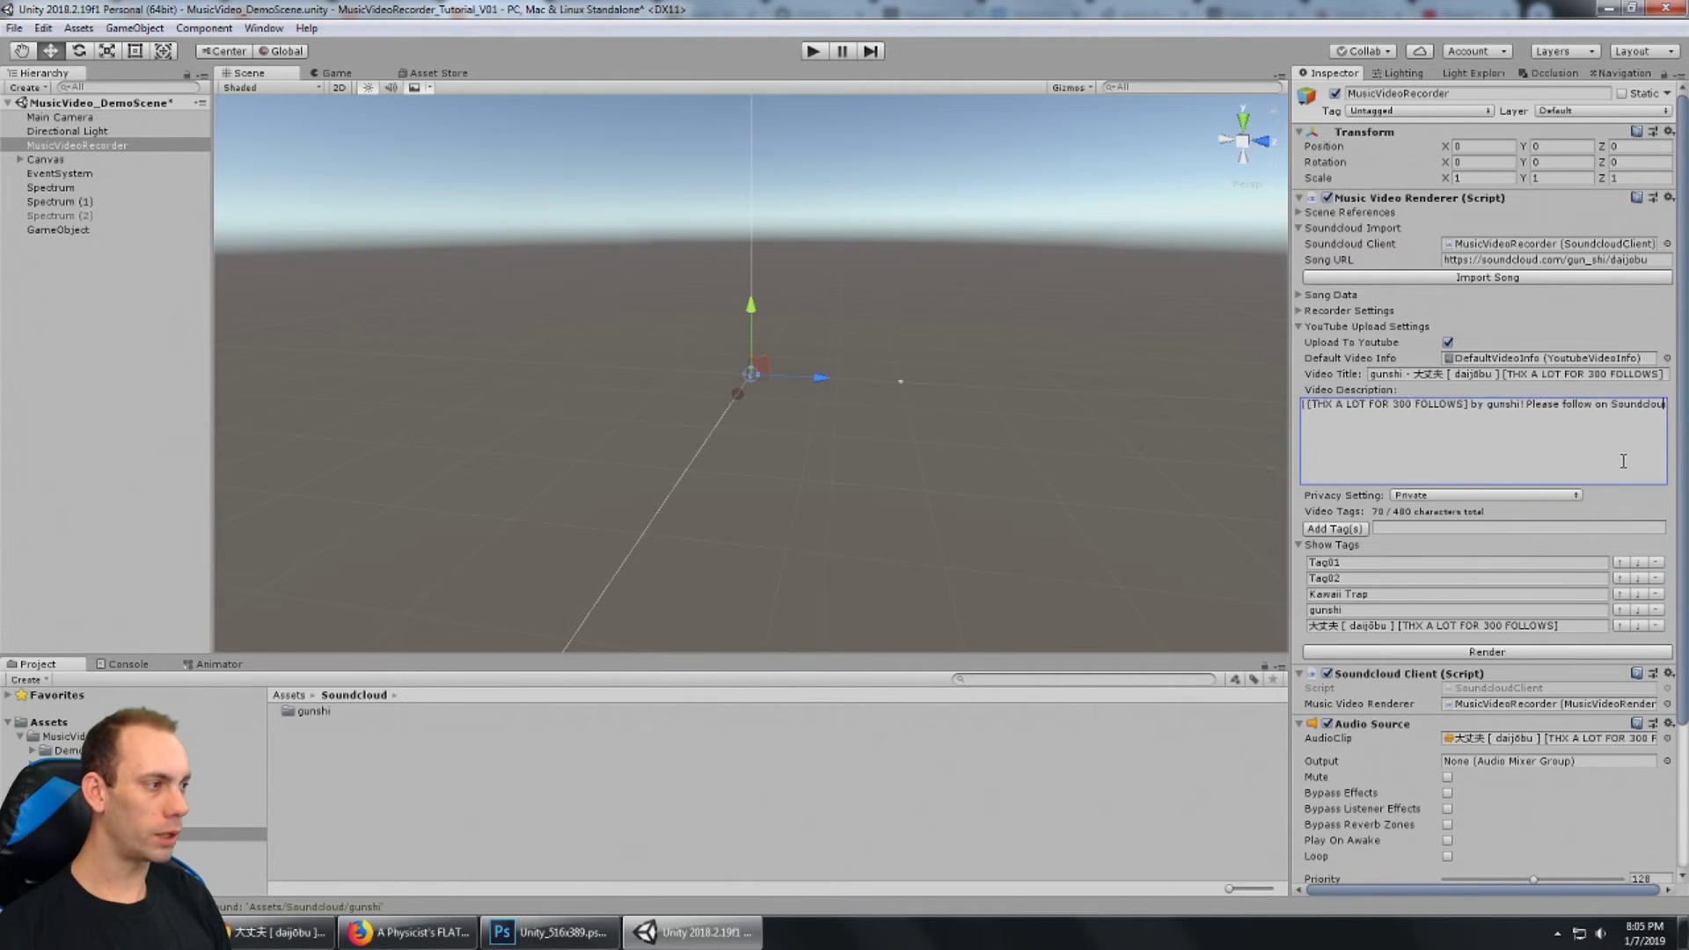
key(Right)
key(Right)
key(Right)
key(Right)
key(Right)
key(Right)
key(Right)
key(Right)
key(Right)
key(Right)
key(Right)
key(Right)
key(Right)
key(Right)
key(Right)
key(Right)
key(Right)
key(Right)
key(Right)
key(Right)
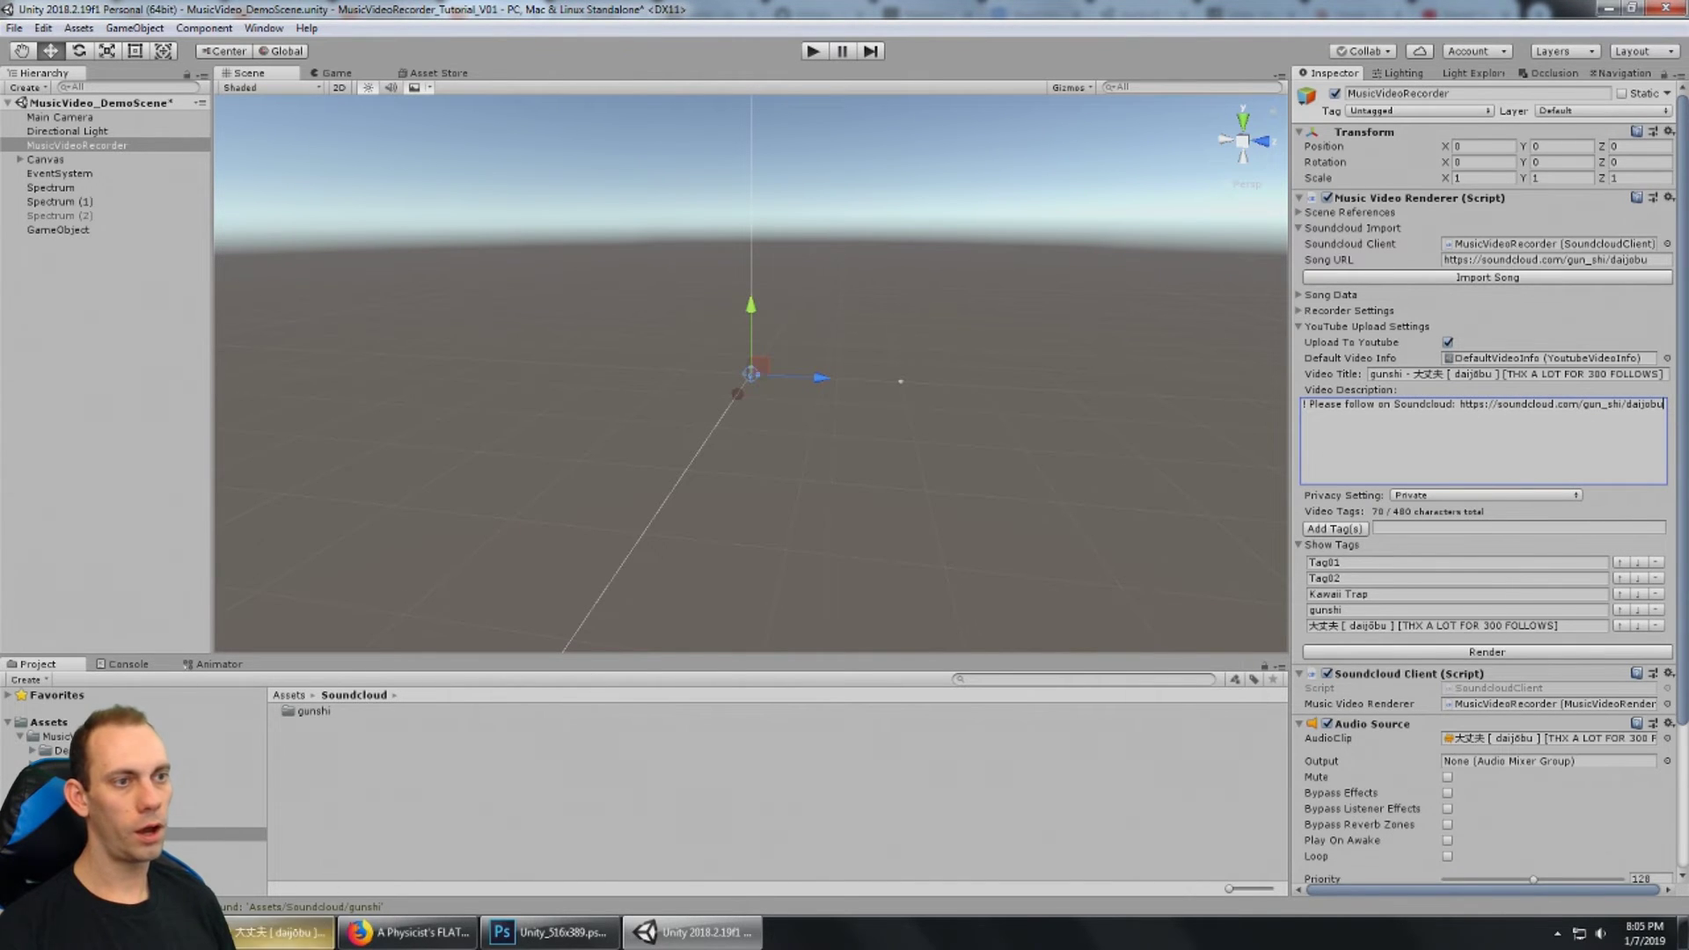
click(280, 931)
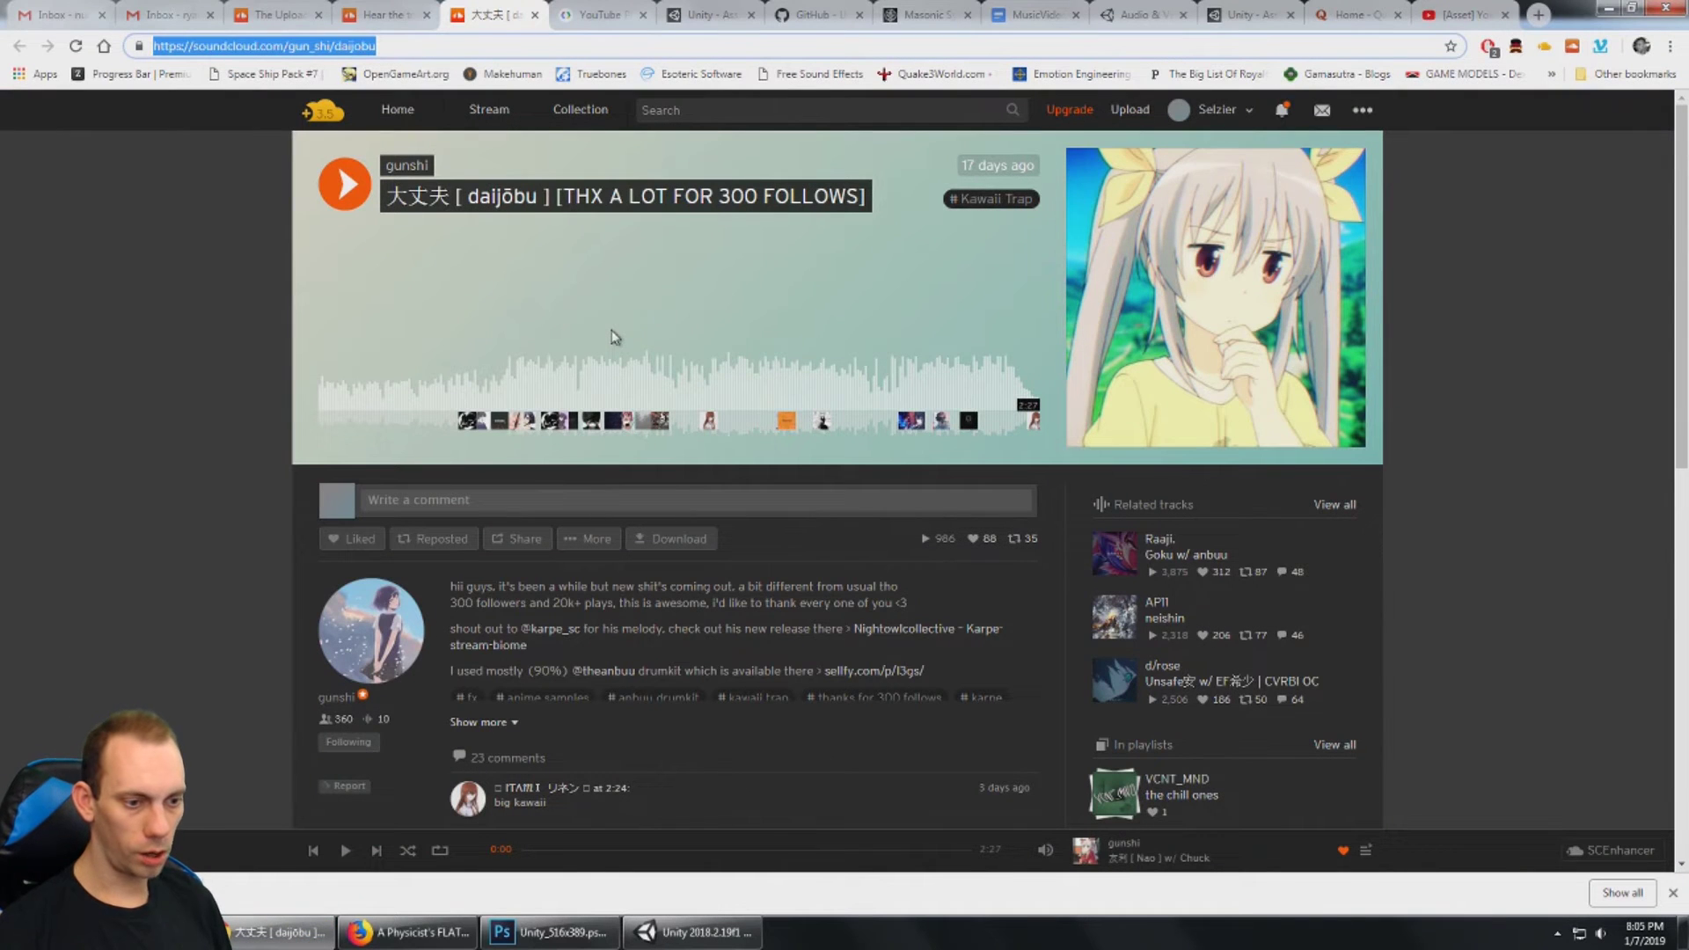
click(688, 934)
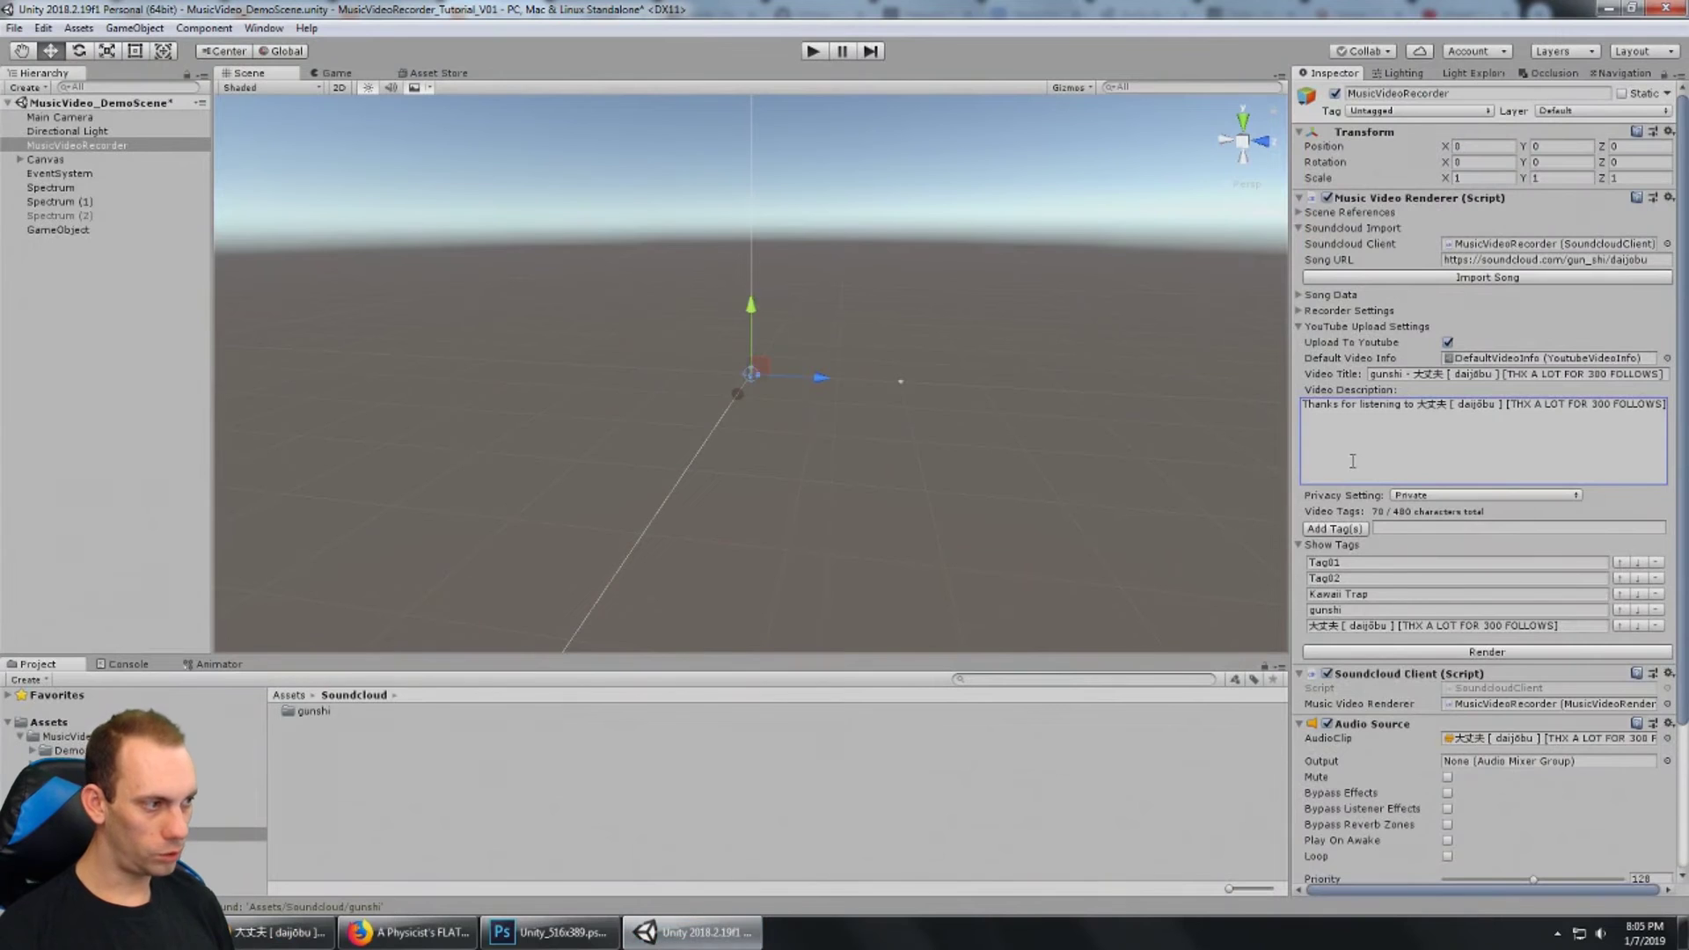
Step: Change the YouTube upload Privacy Setting to Unlisted
scroll(1441, 502, down, 3)
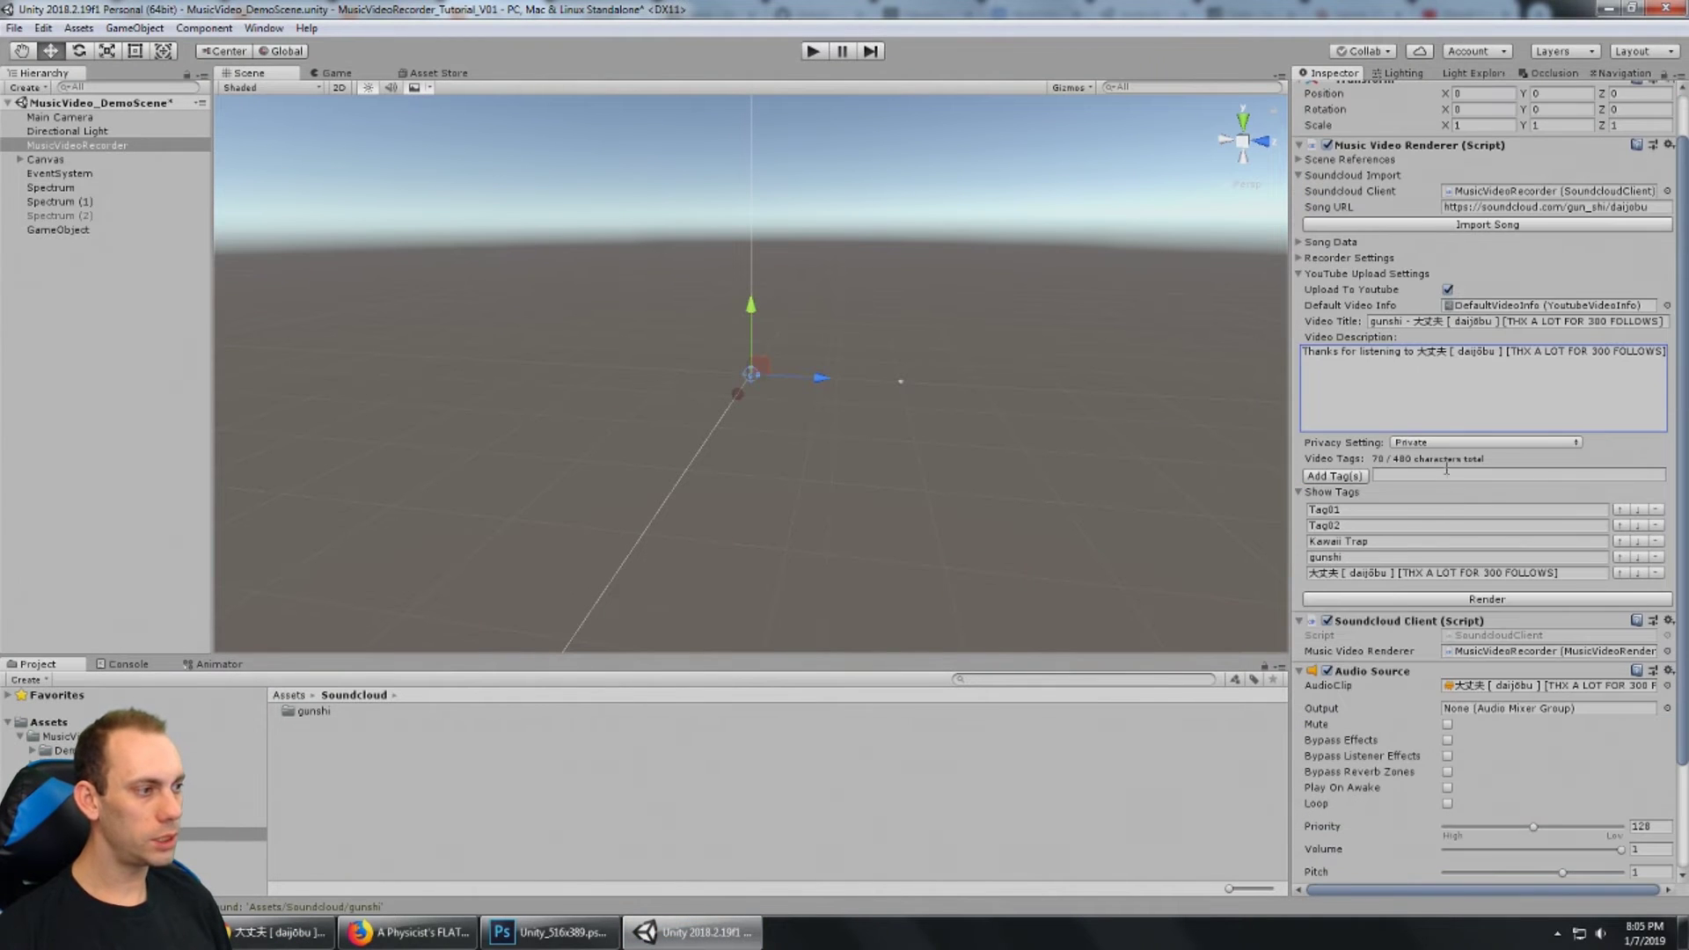
click(1445, 441)
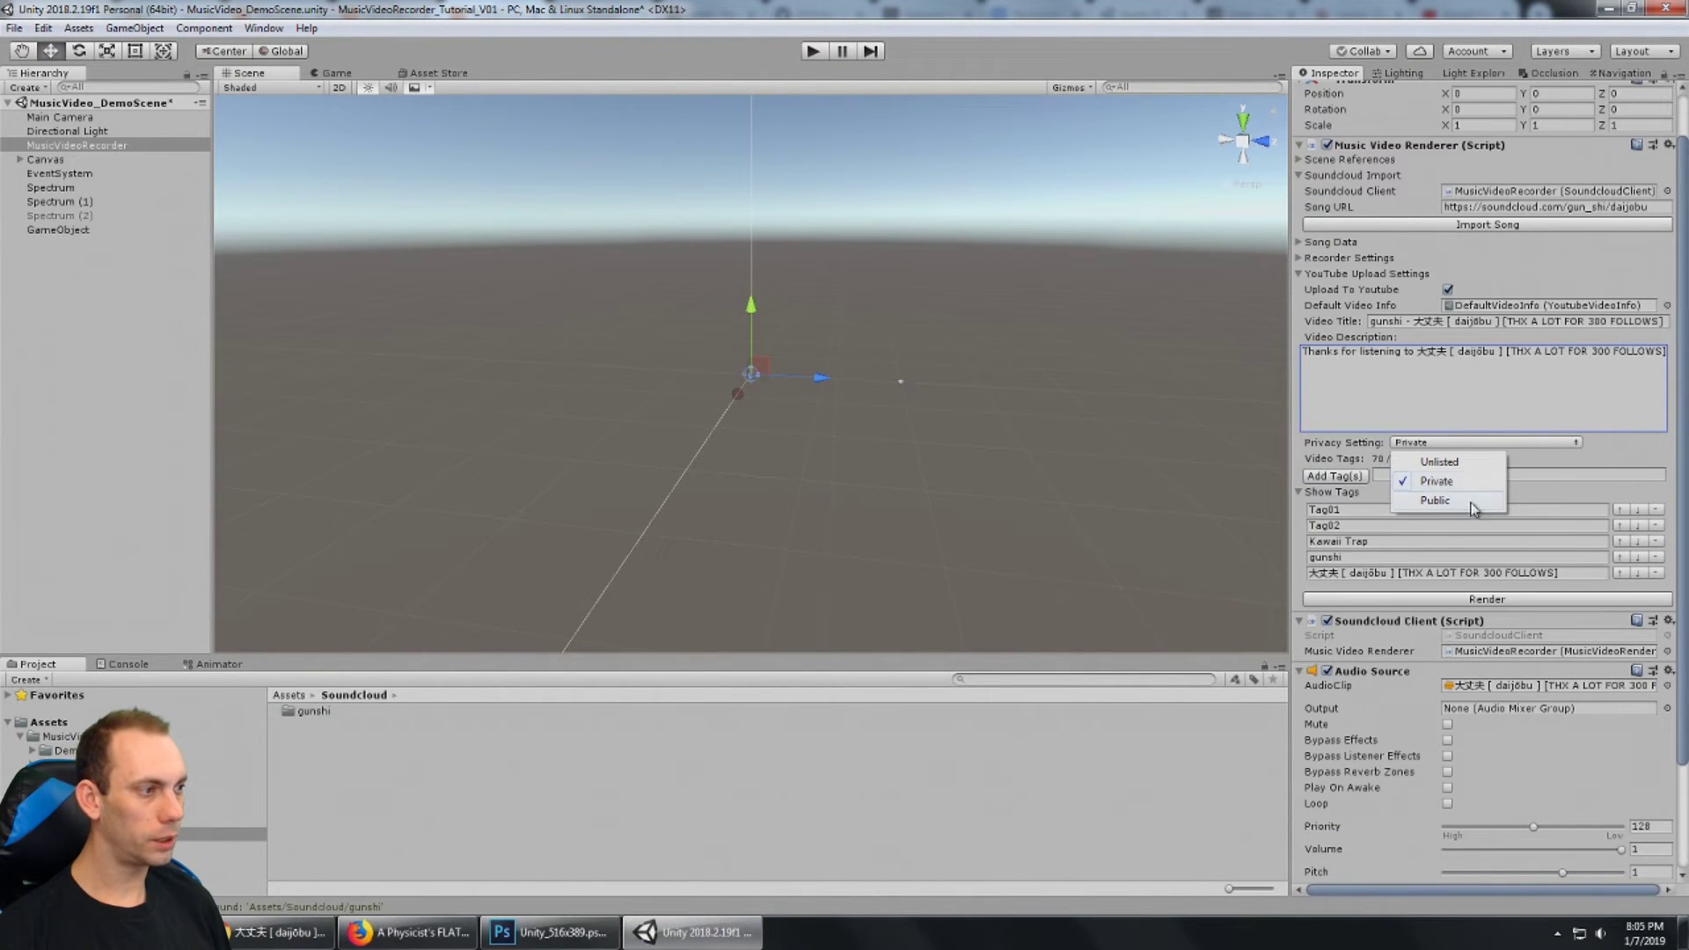
click(1555, 446)
click(1554, 441)
click(1474, 463)
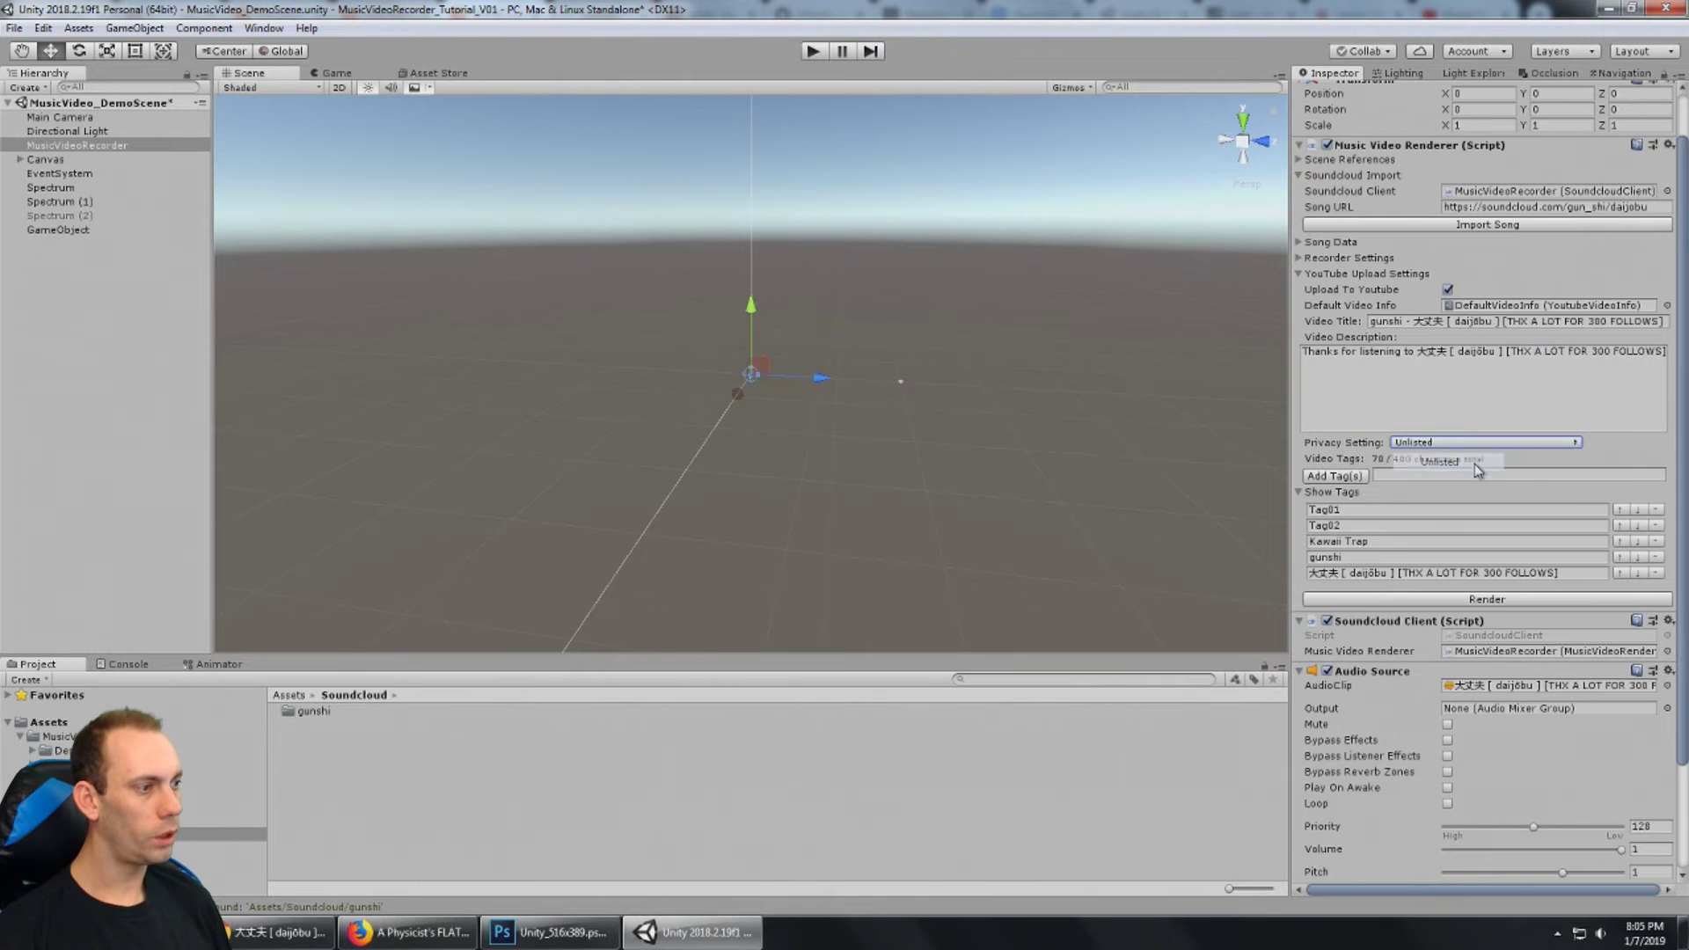
Step: Add a 'trap' tag and delete the placeholder tags Tag01 and Tag02
click(1407, 475)
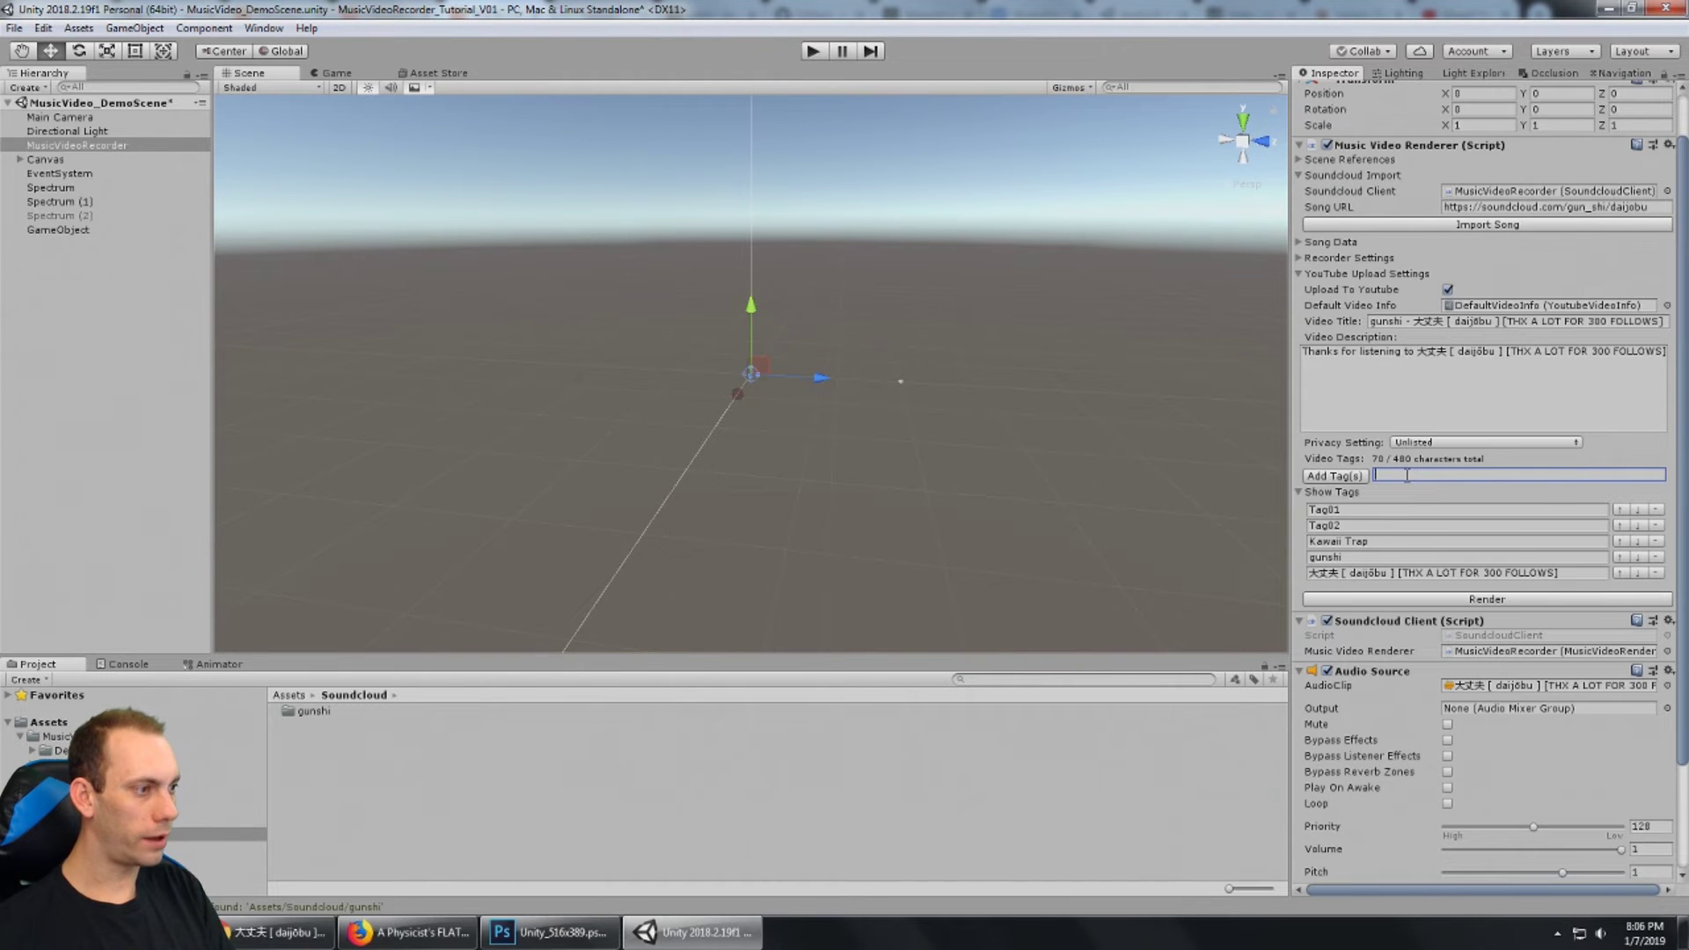
text(trap)
click(1355, 477)
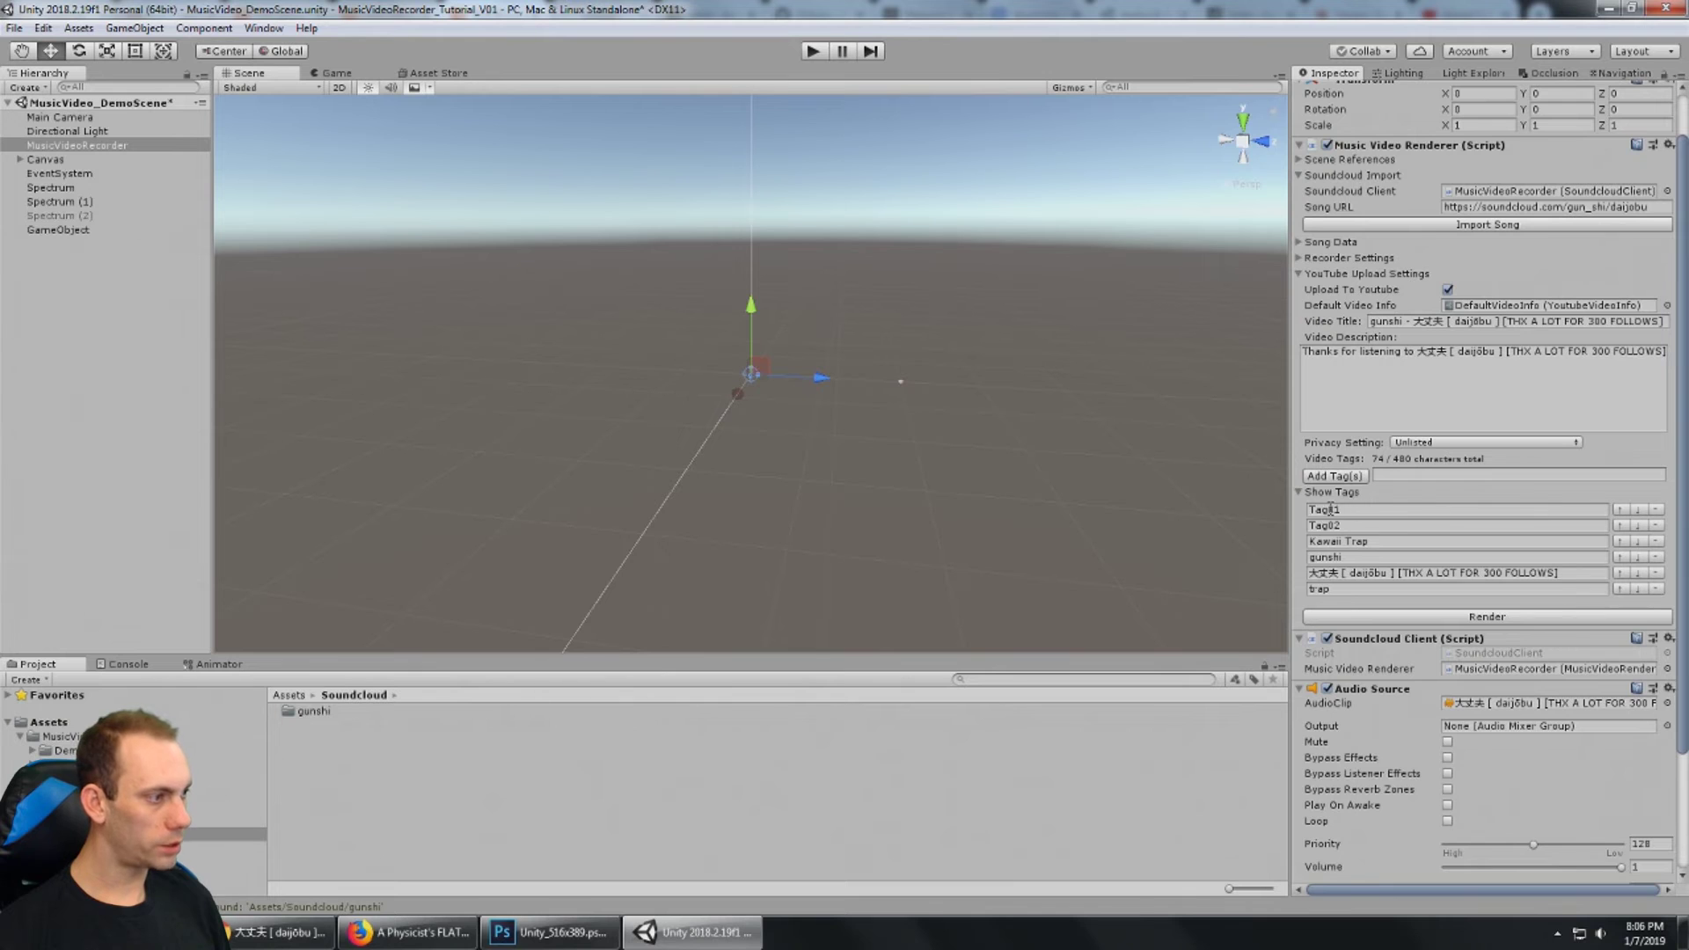
click(1656, 510)
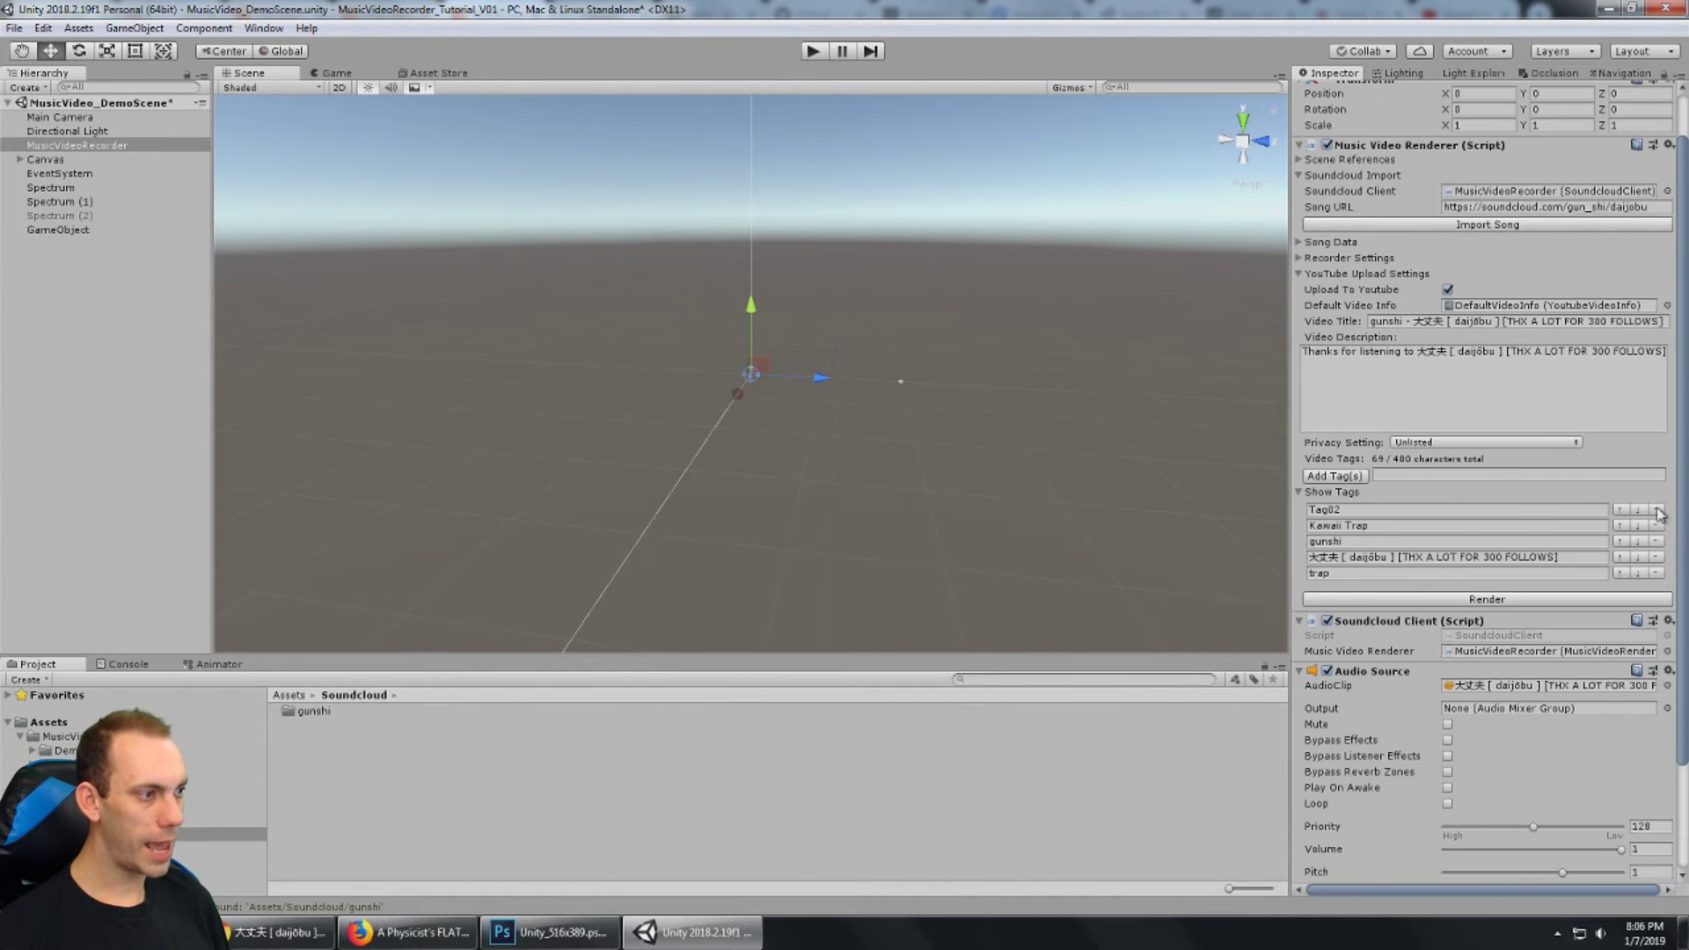
click(1657, 509)
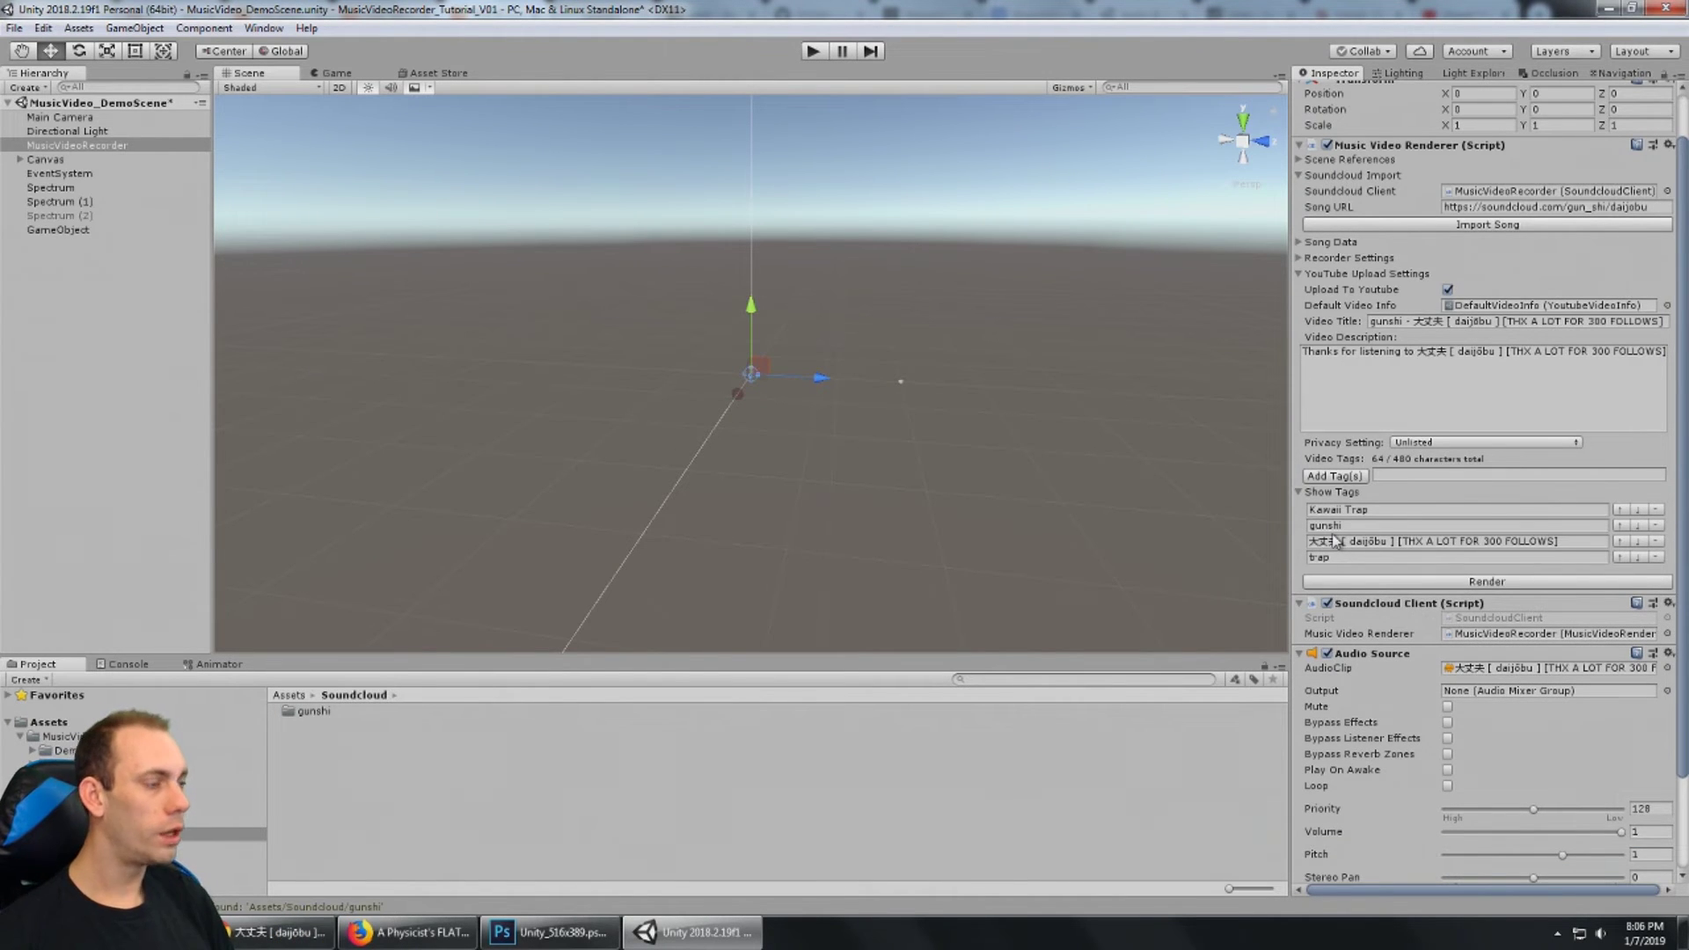
Step: Collapse YouTube Upload Settings and test-run the daijōbu visualizer in play mode, then stop
click(1307, 274)
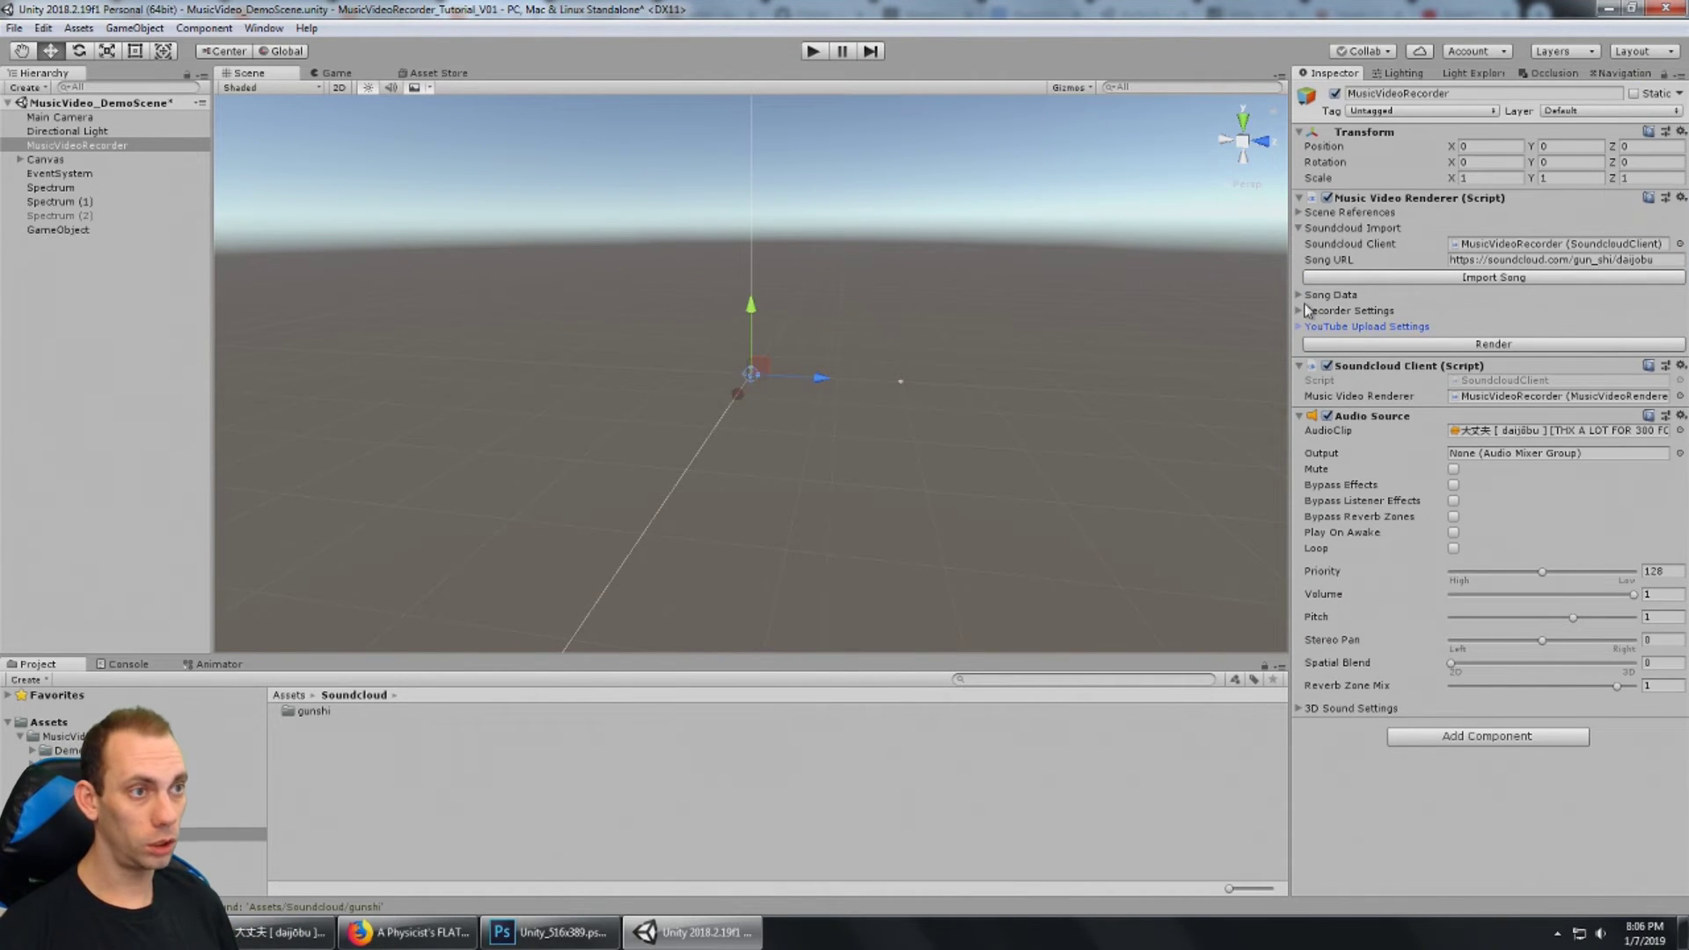
click(813, 51)
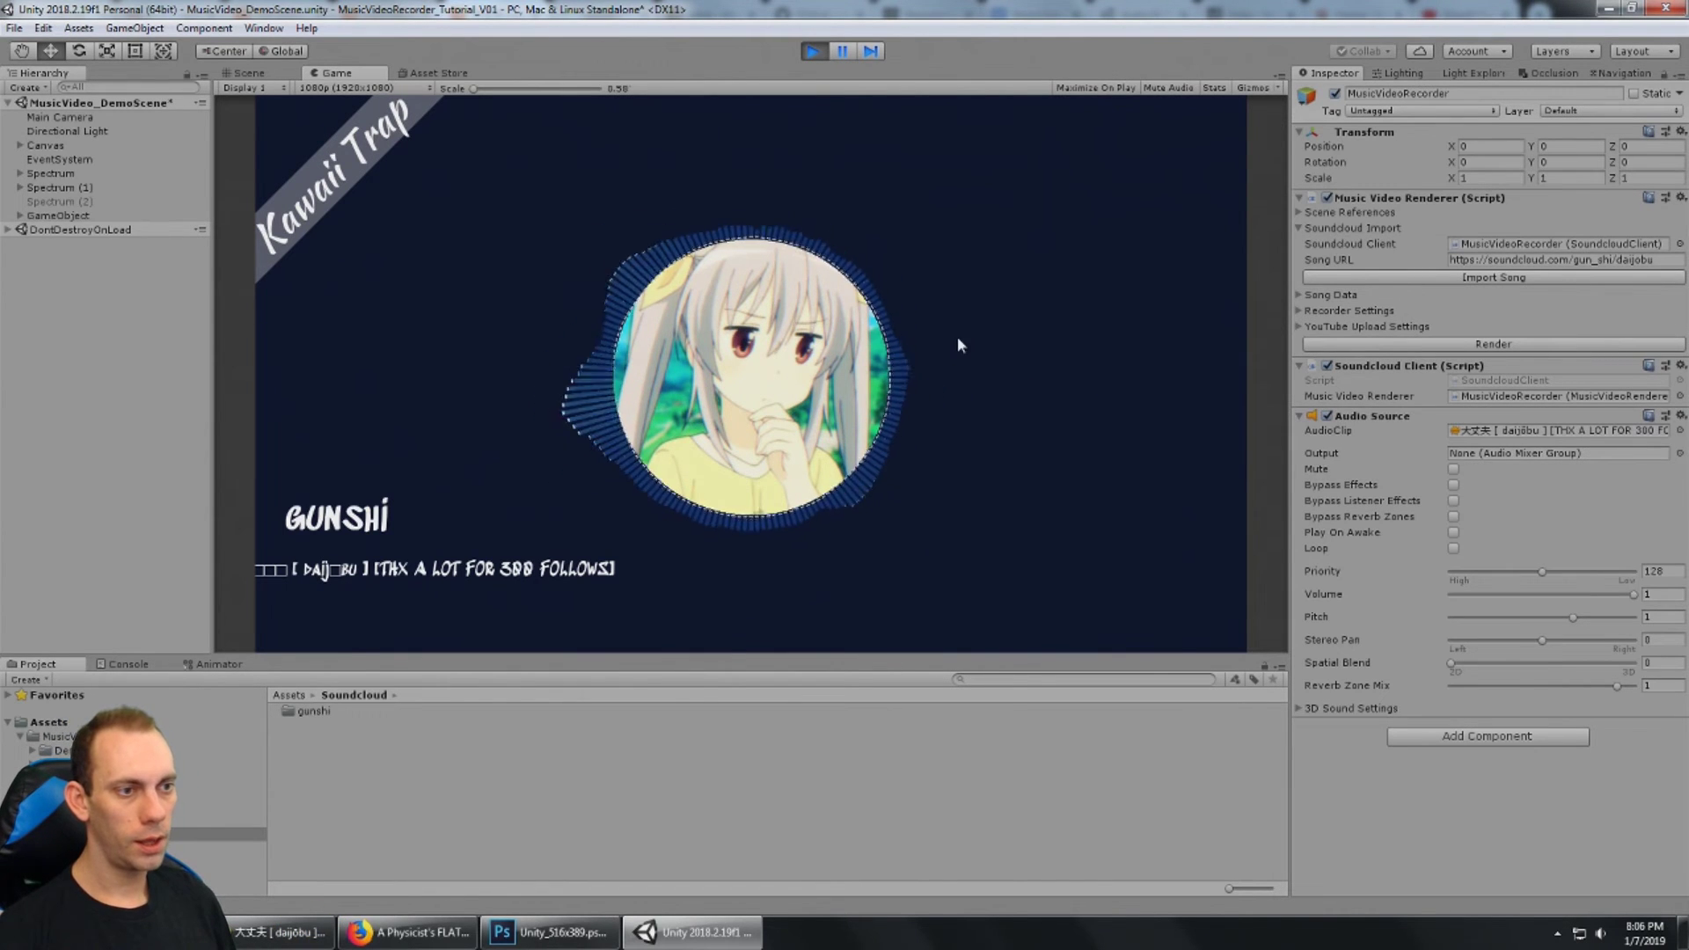
click(815, 52)
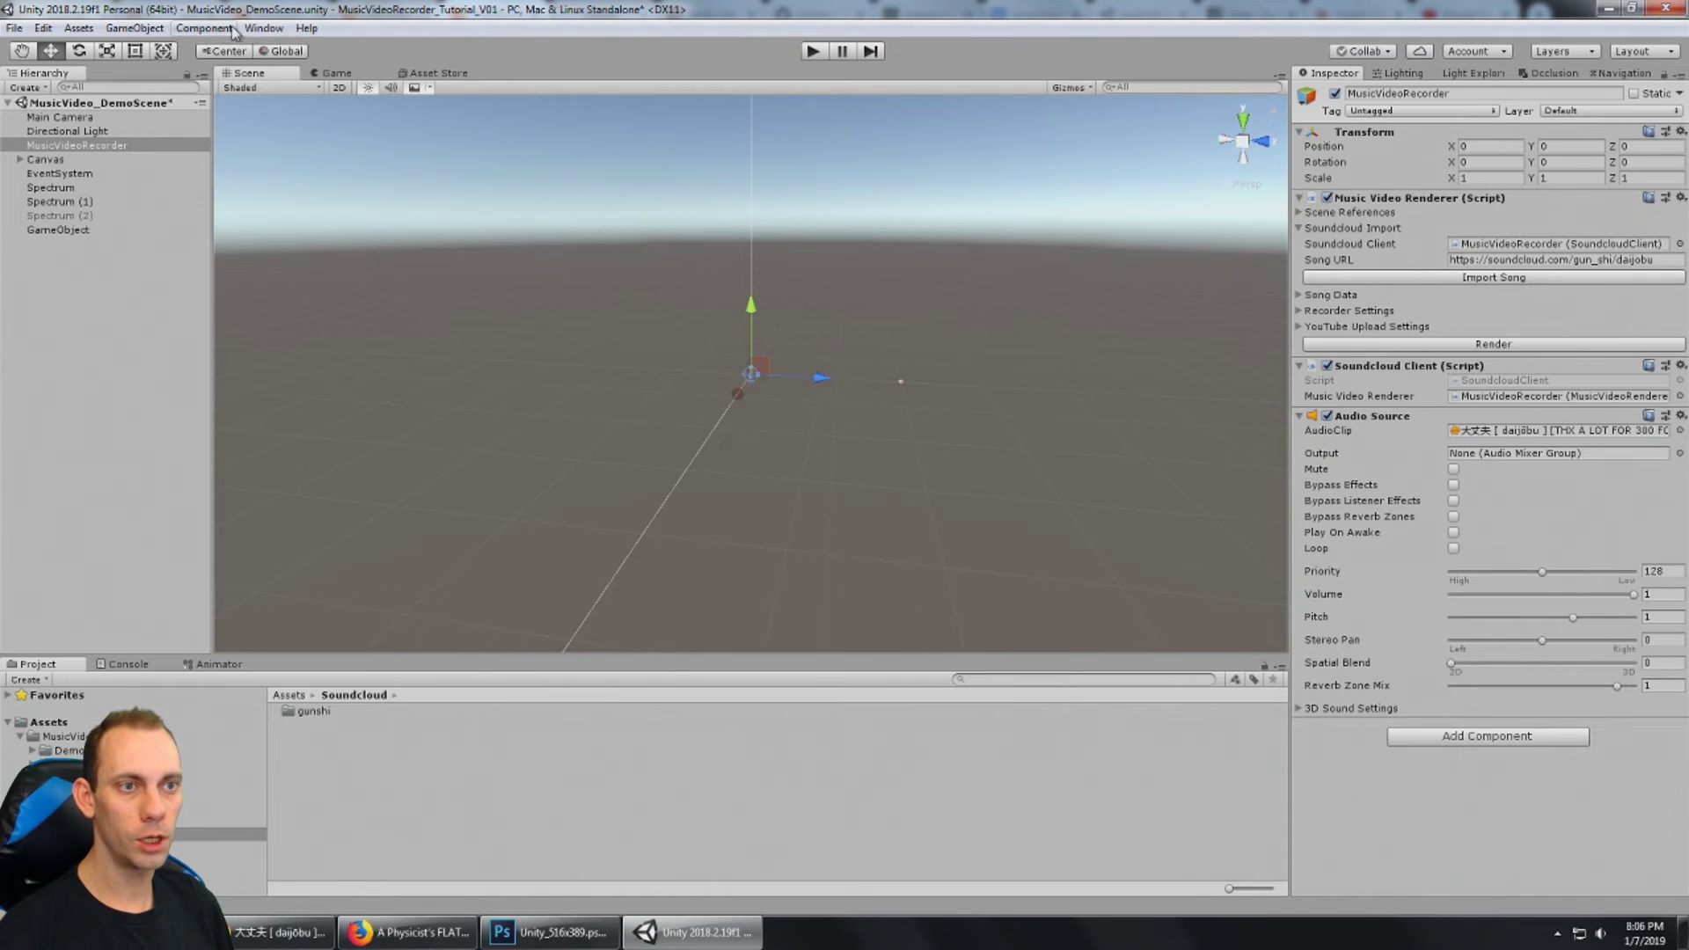
click(264, 28)
mouse_move(396, 174)
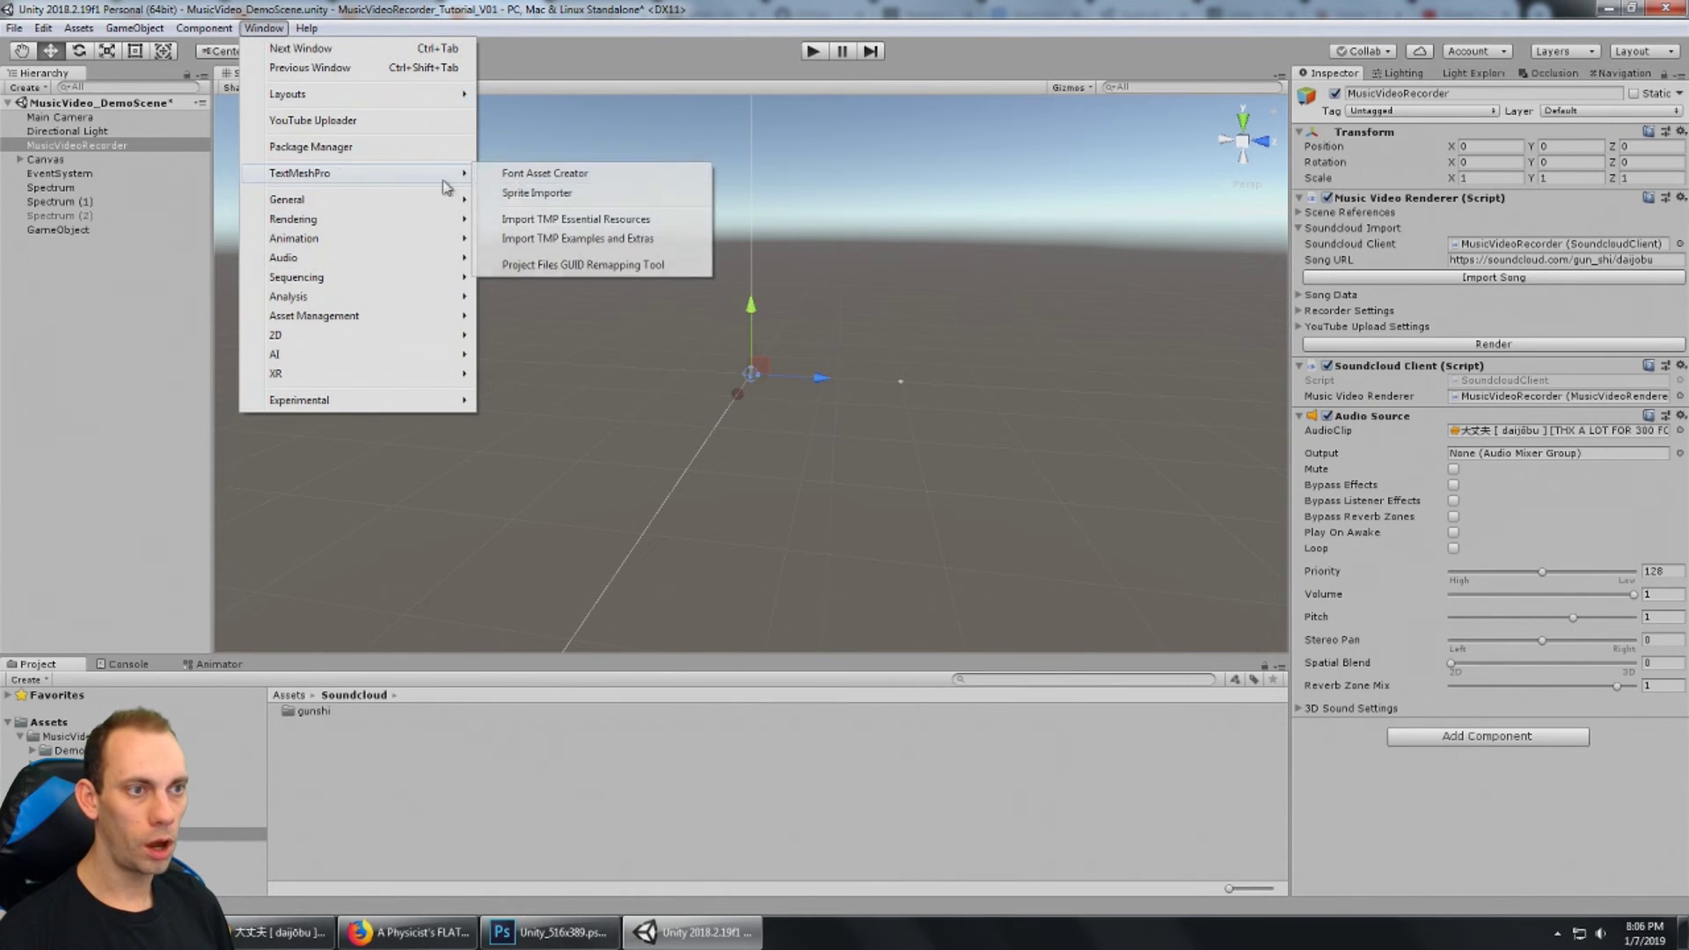
click(585, 175)
drag(735, 107, 684, 124)
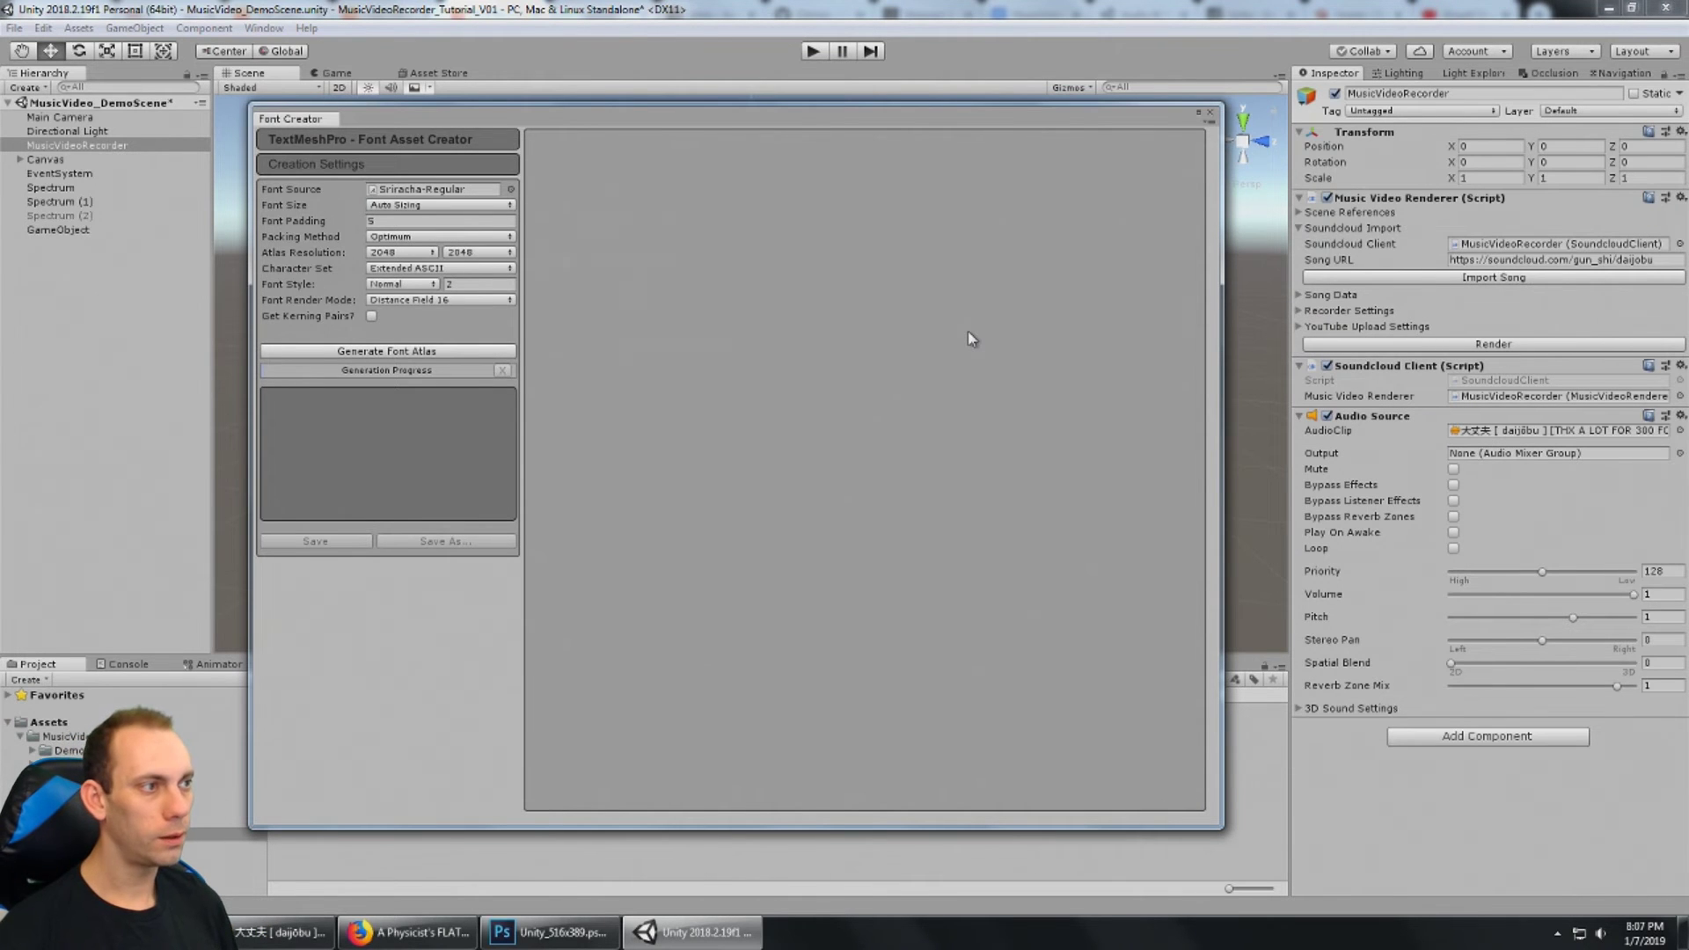
click(1211, 114)
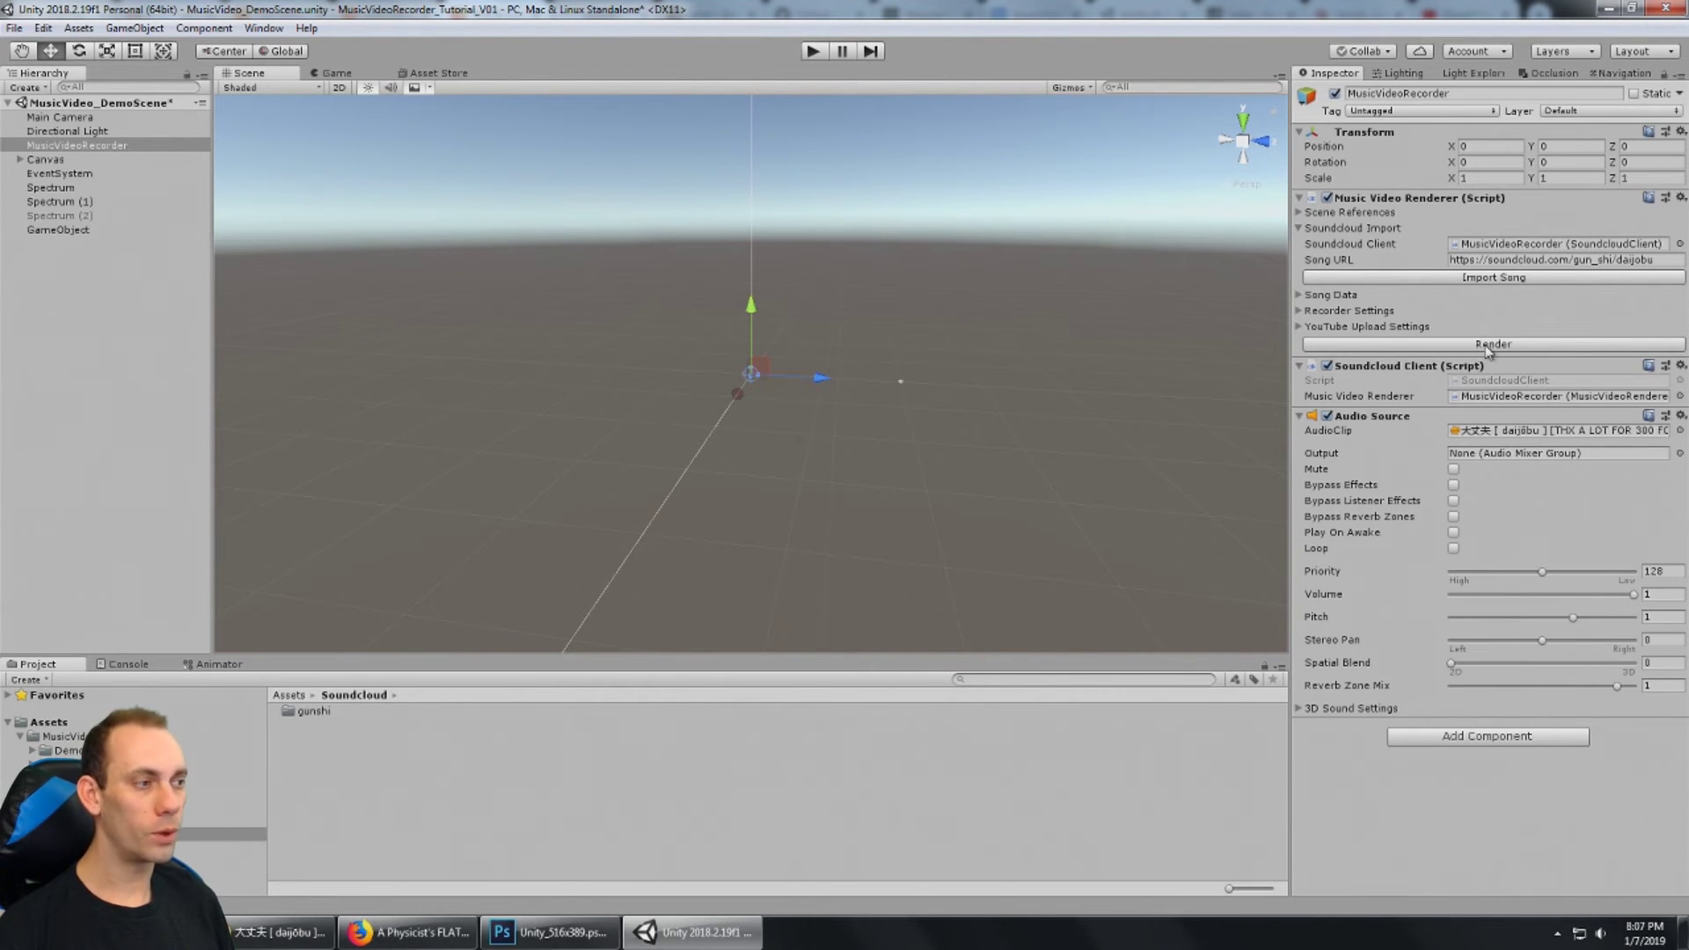
Step: Change Video Length In Seconds from 148 to 6, render, and follow the upload in Console
click(1300, 310)
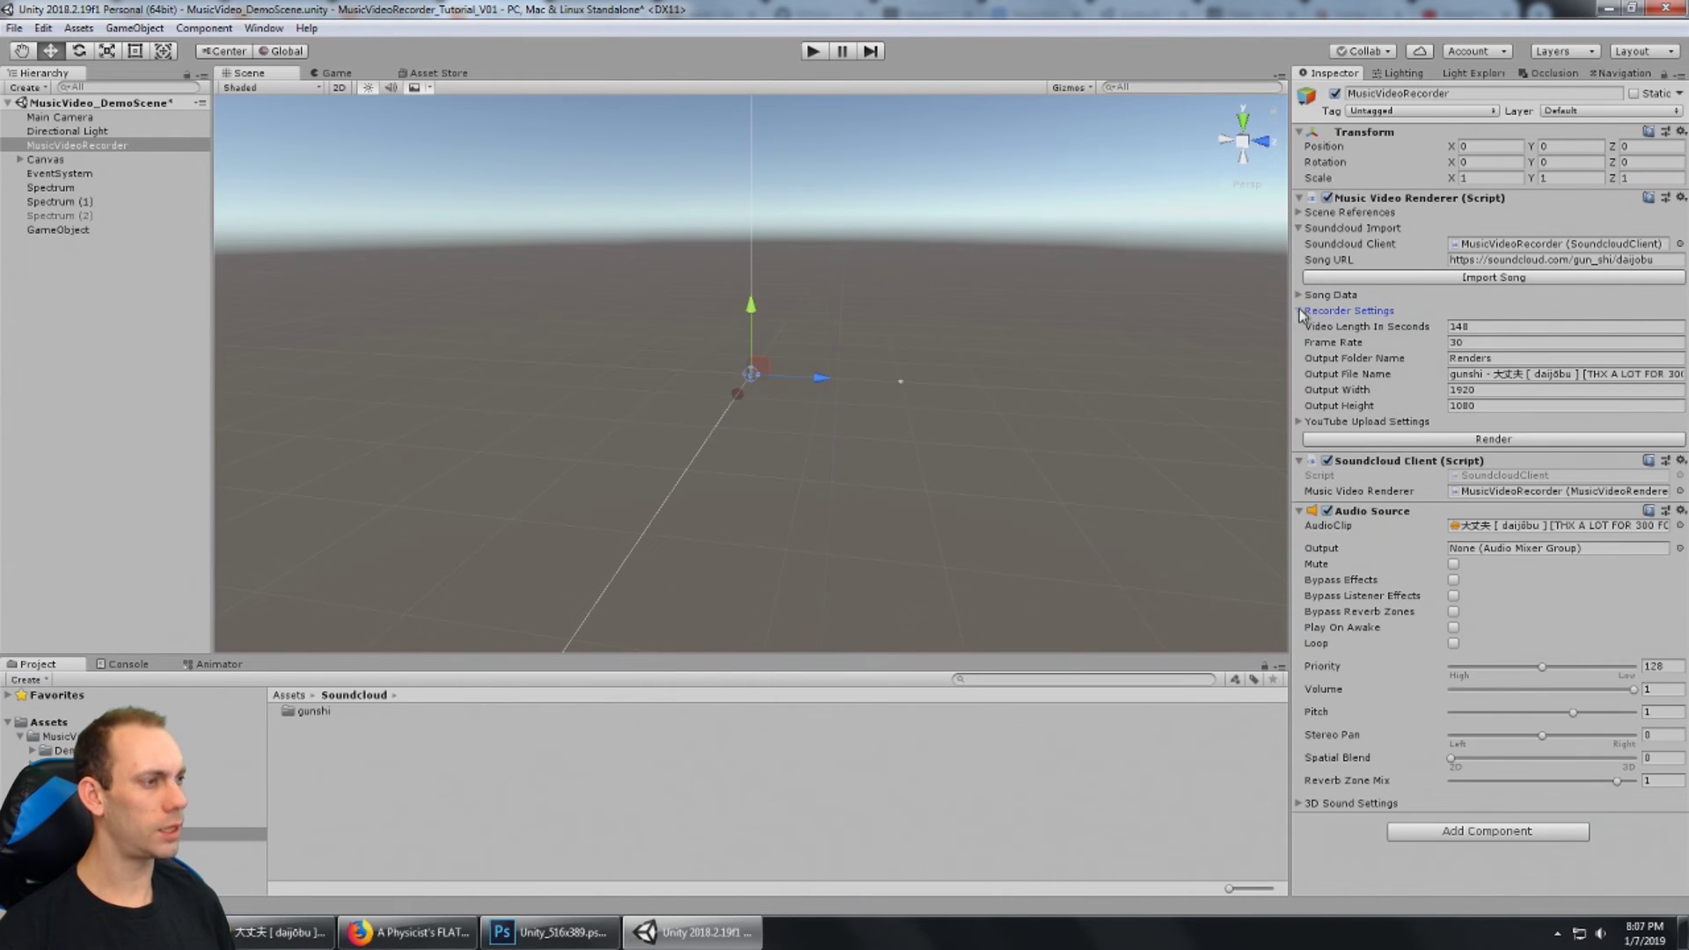
click(1480, 325)
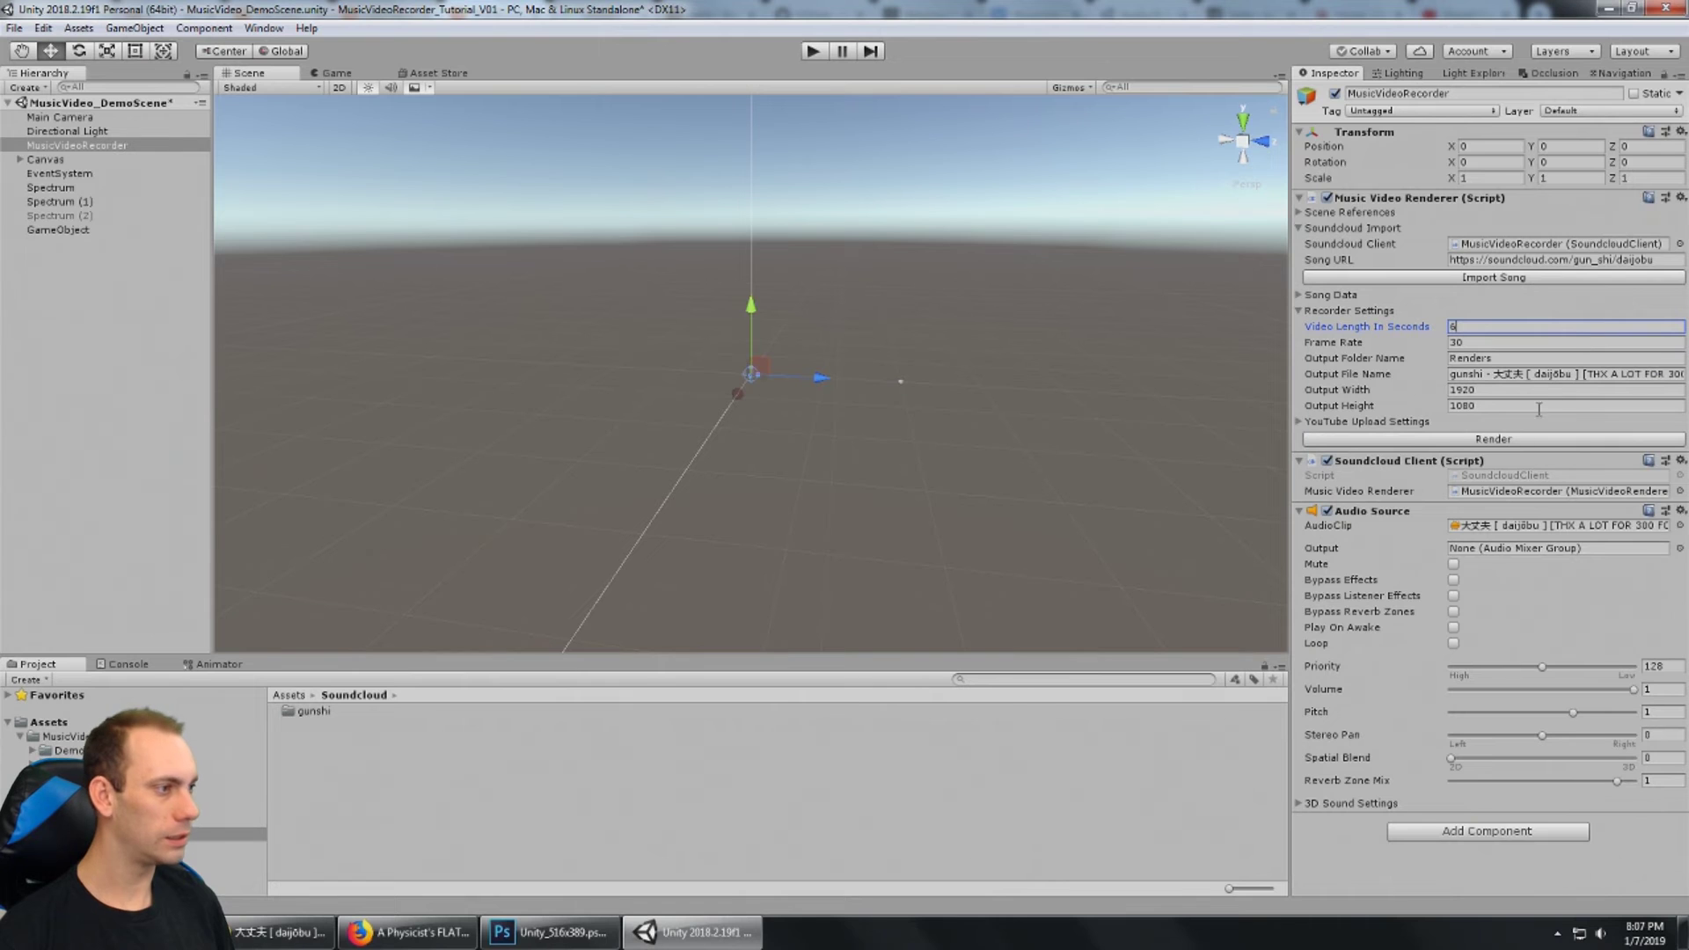
key(Return)
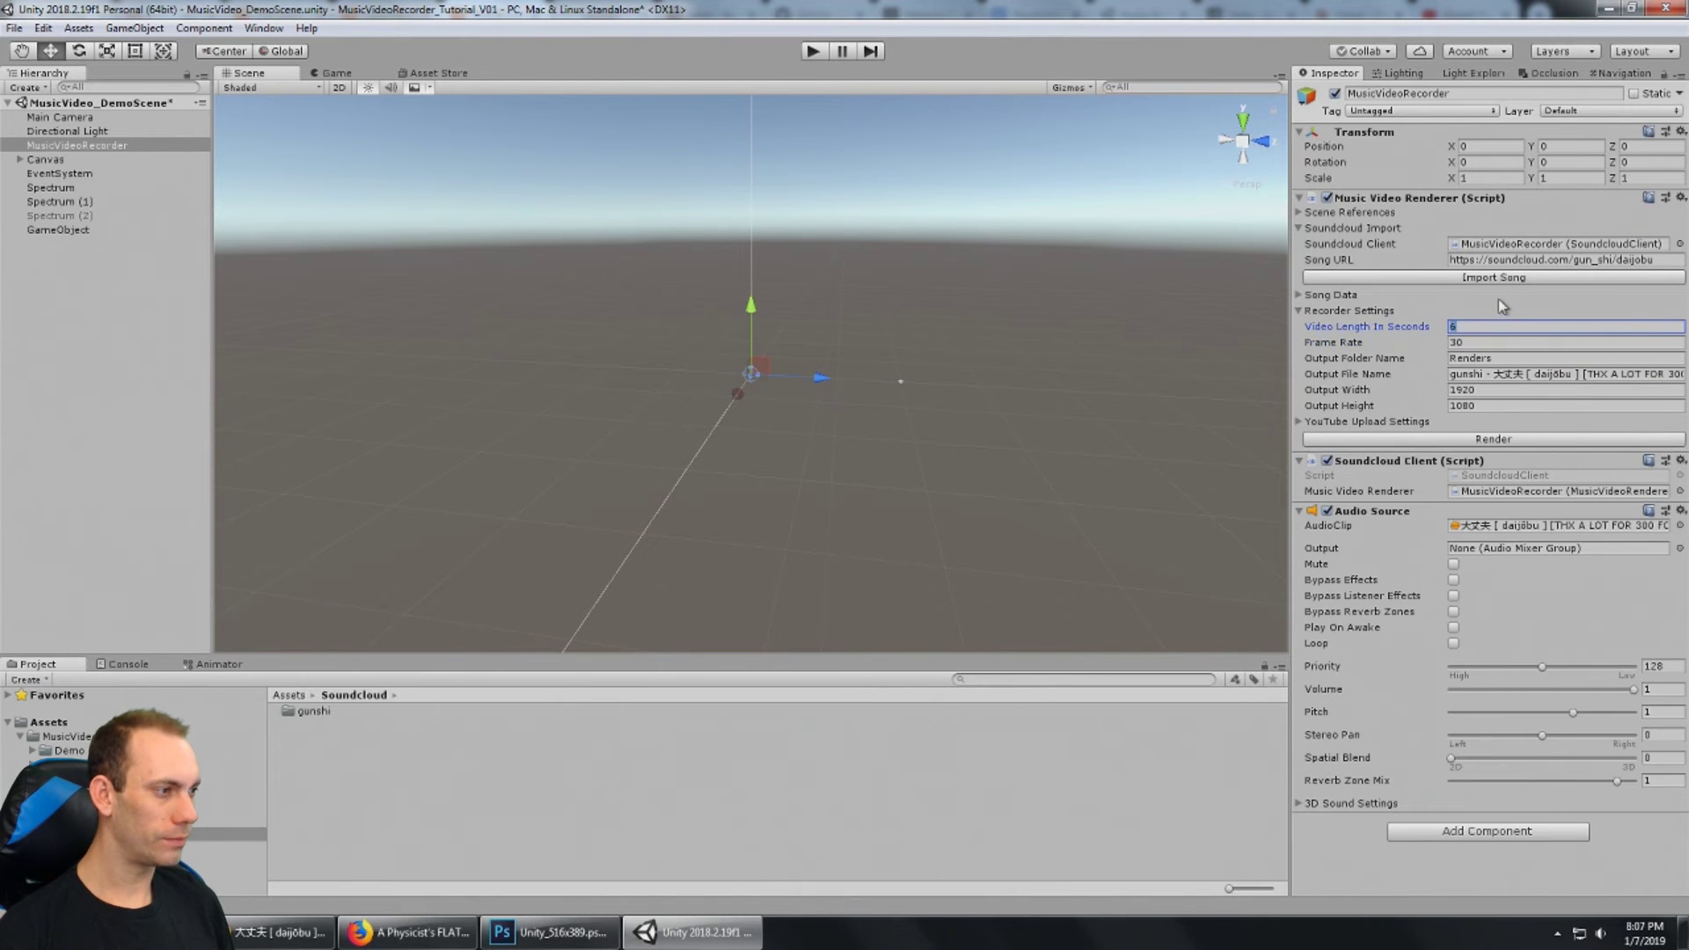
click(1505, 441)
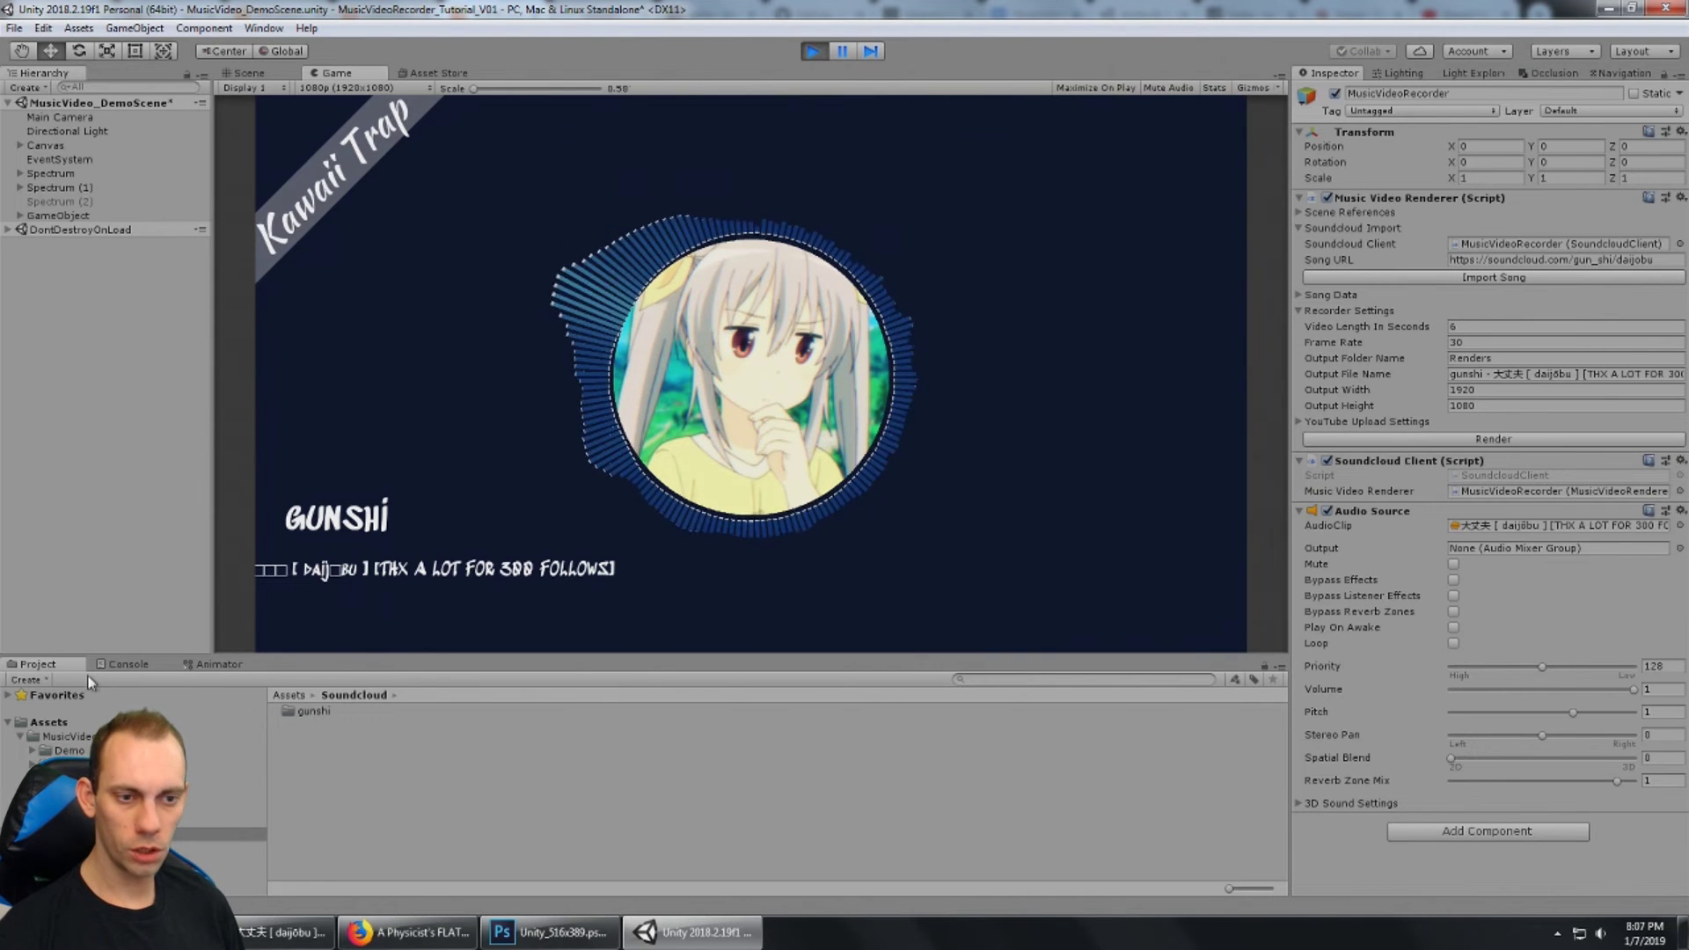
click(123, 664)
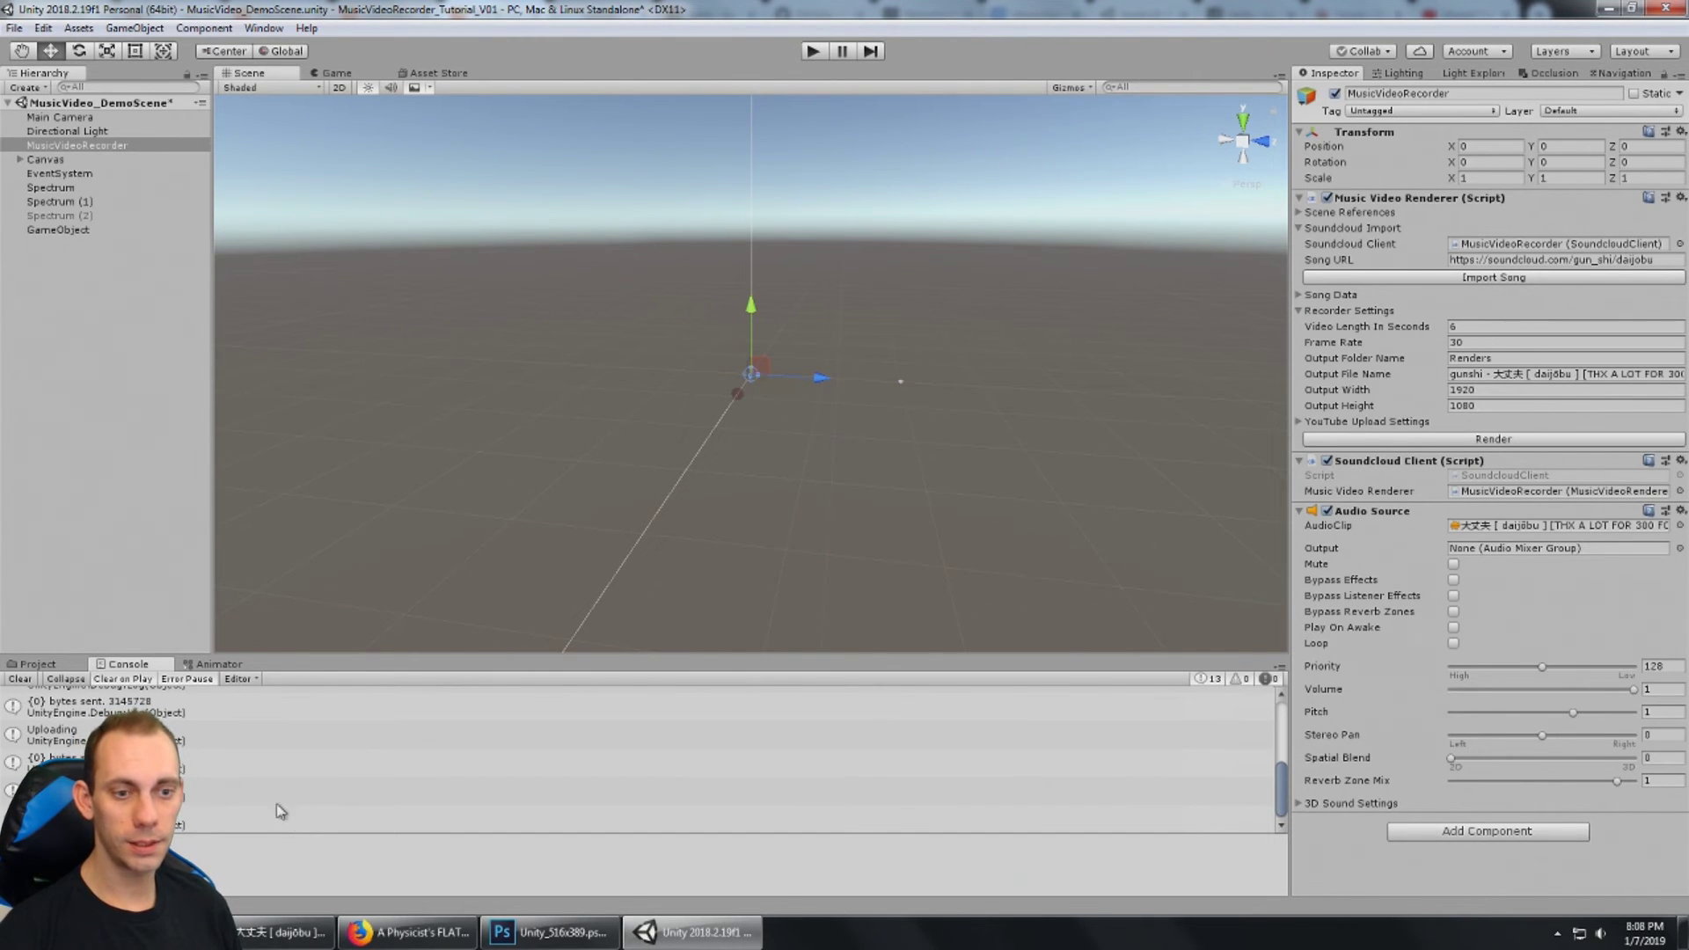
click(35, 664)
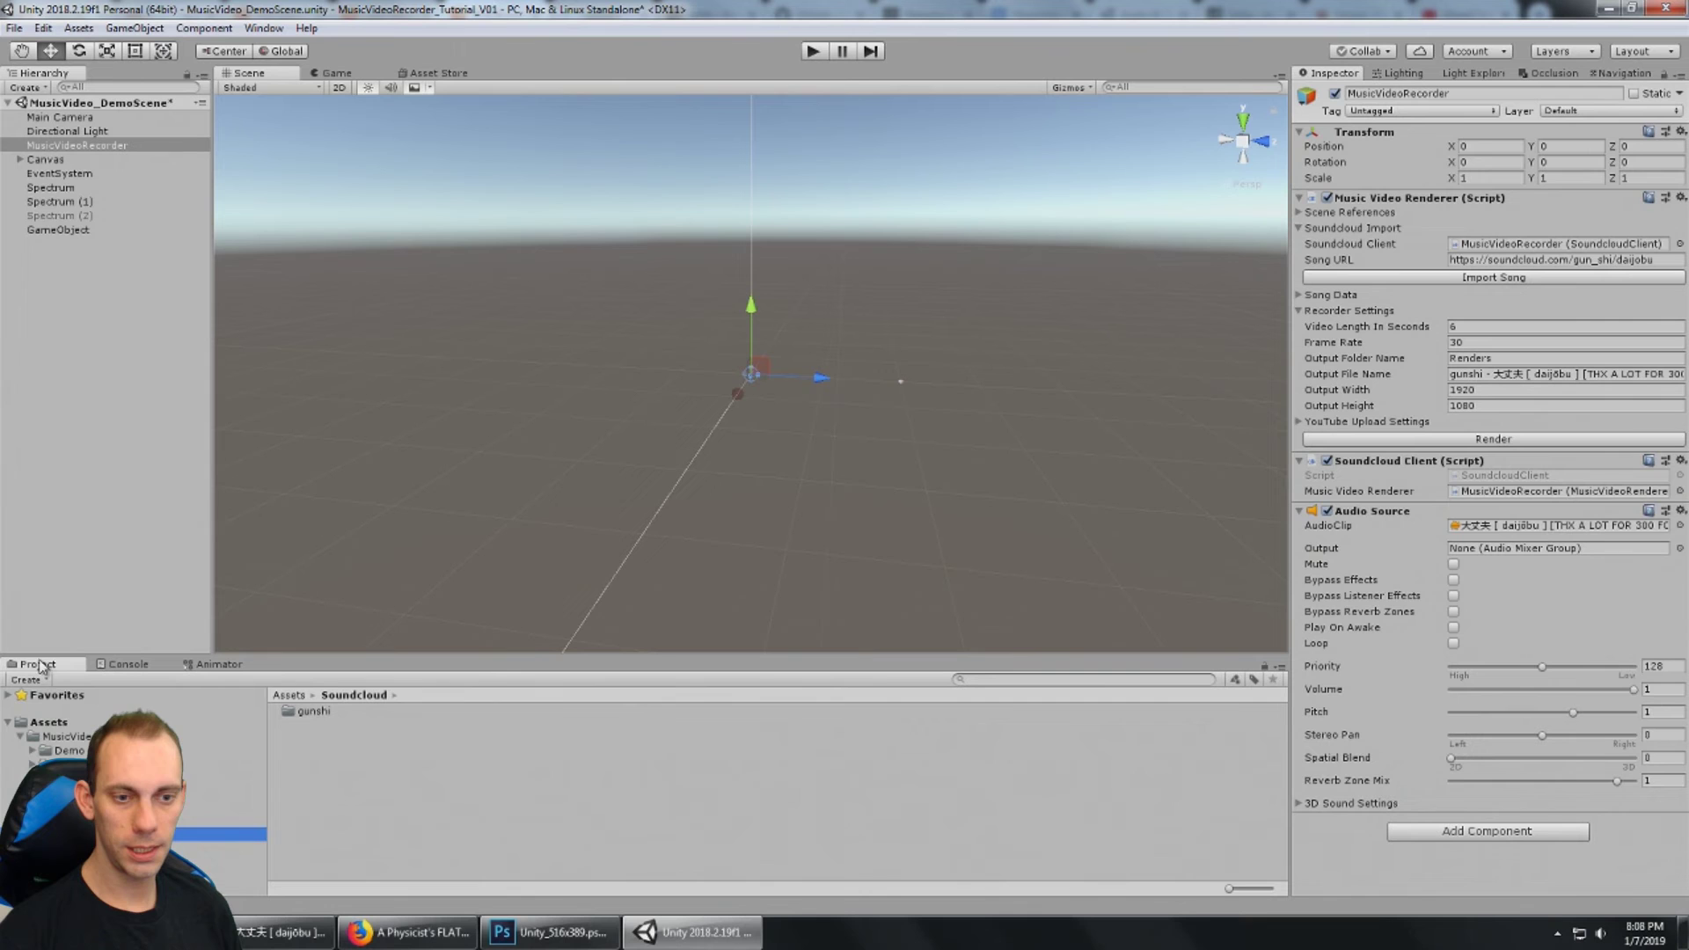
Step: Show Assets in Explorer, play the rendered gunshi .webm from Renders, then return to Unity
right_click(51, 723)
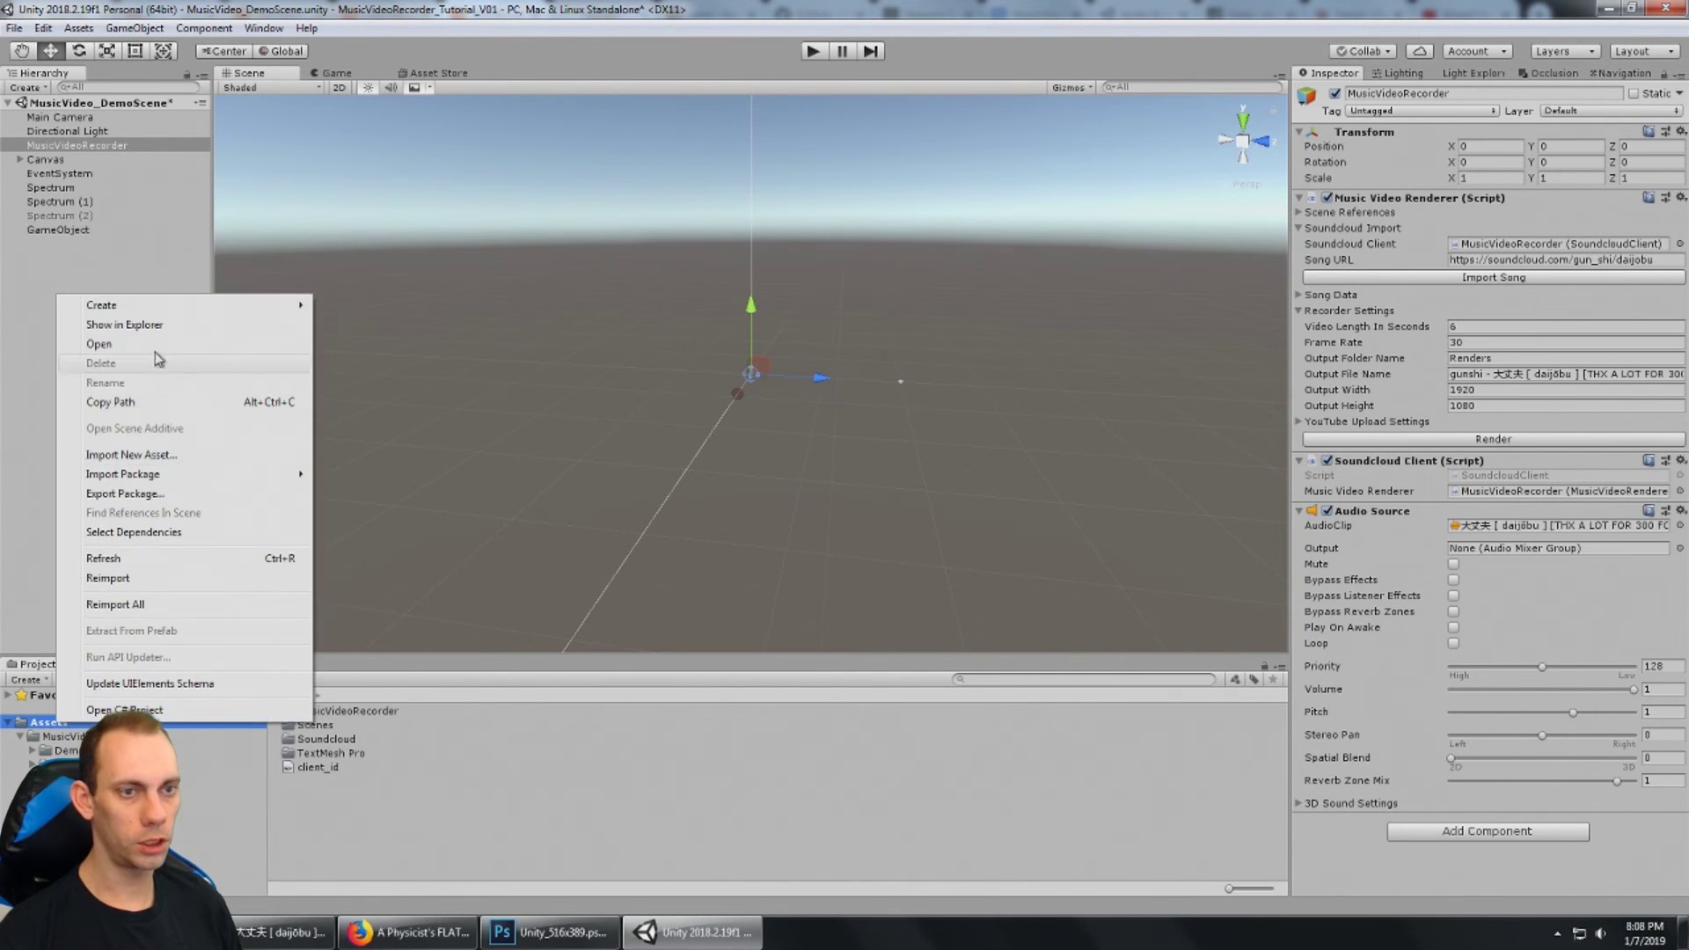
click(171, 327)
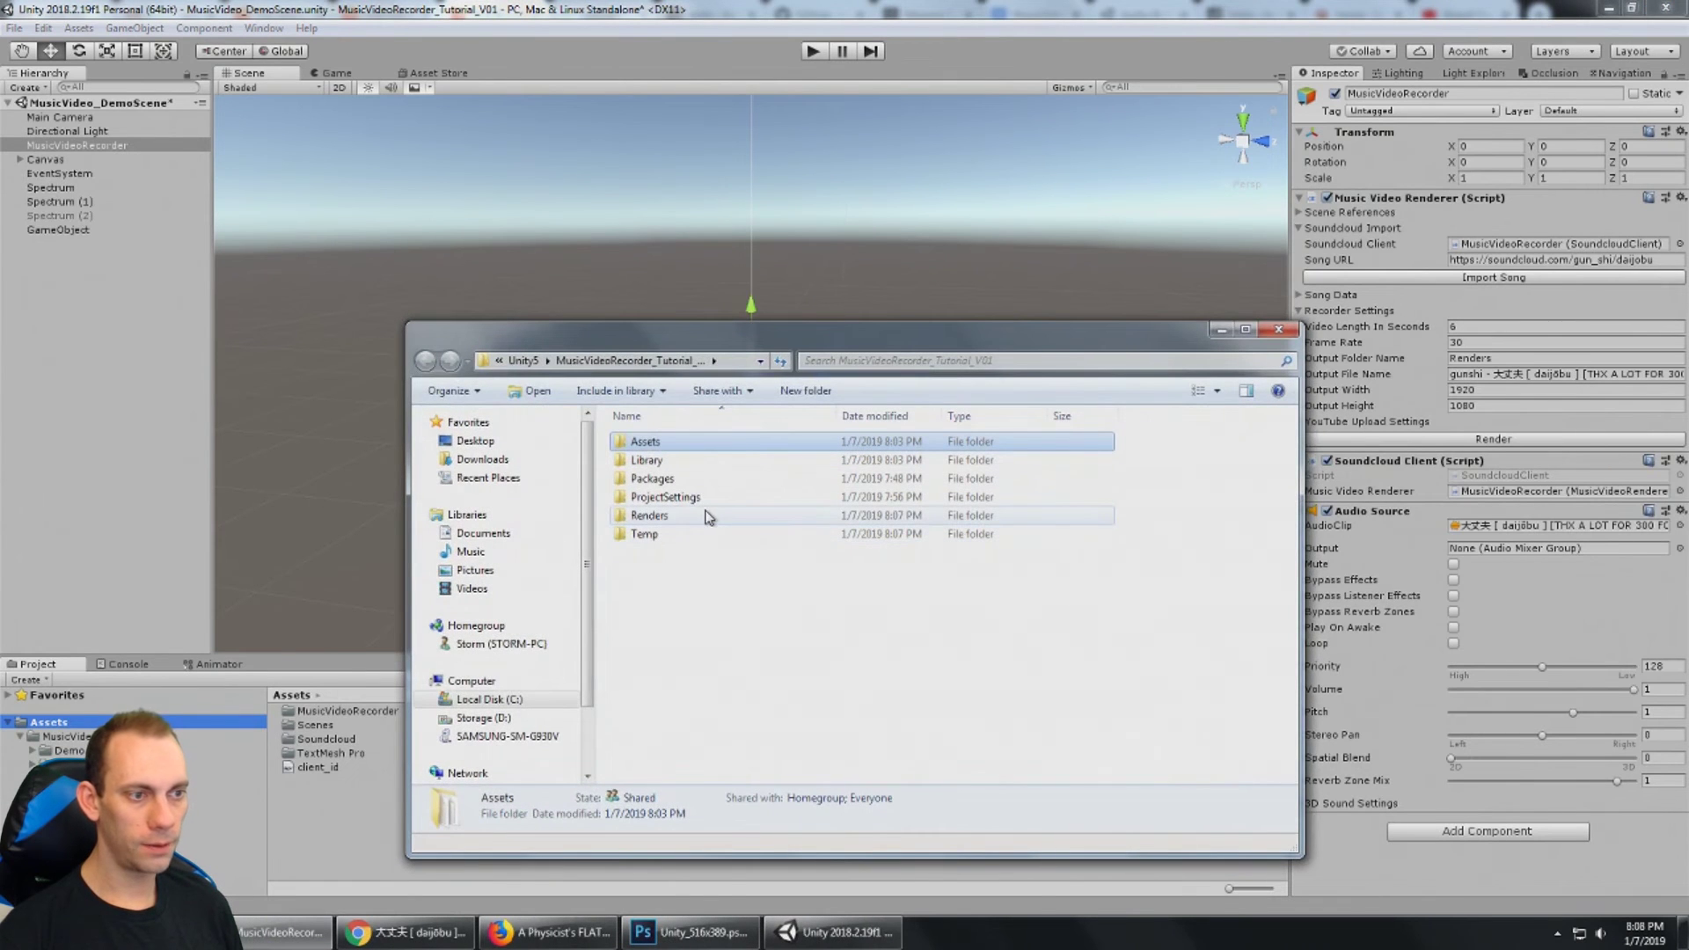
click(670, 518)
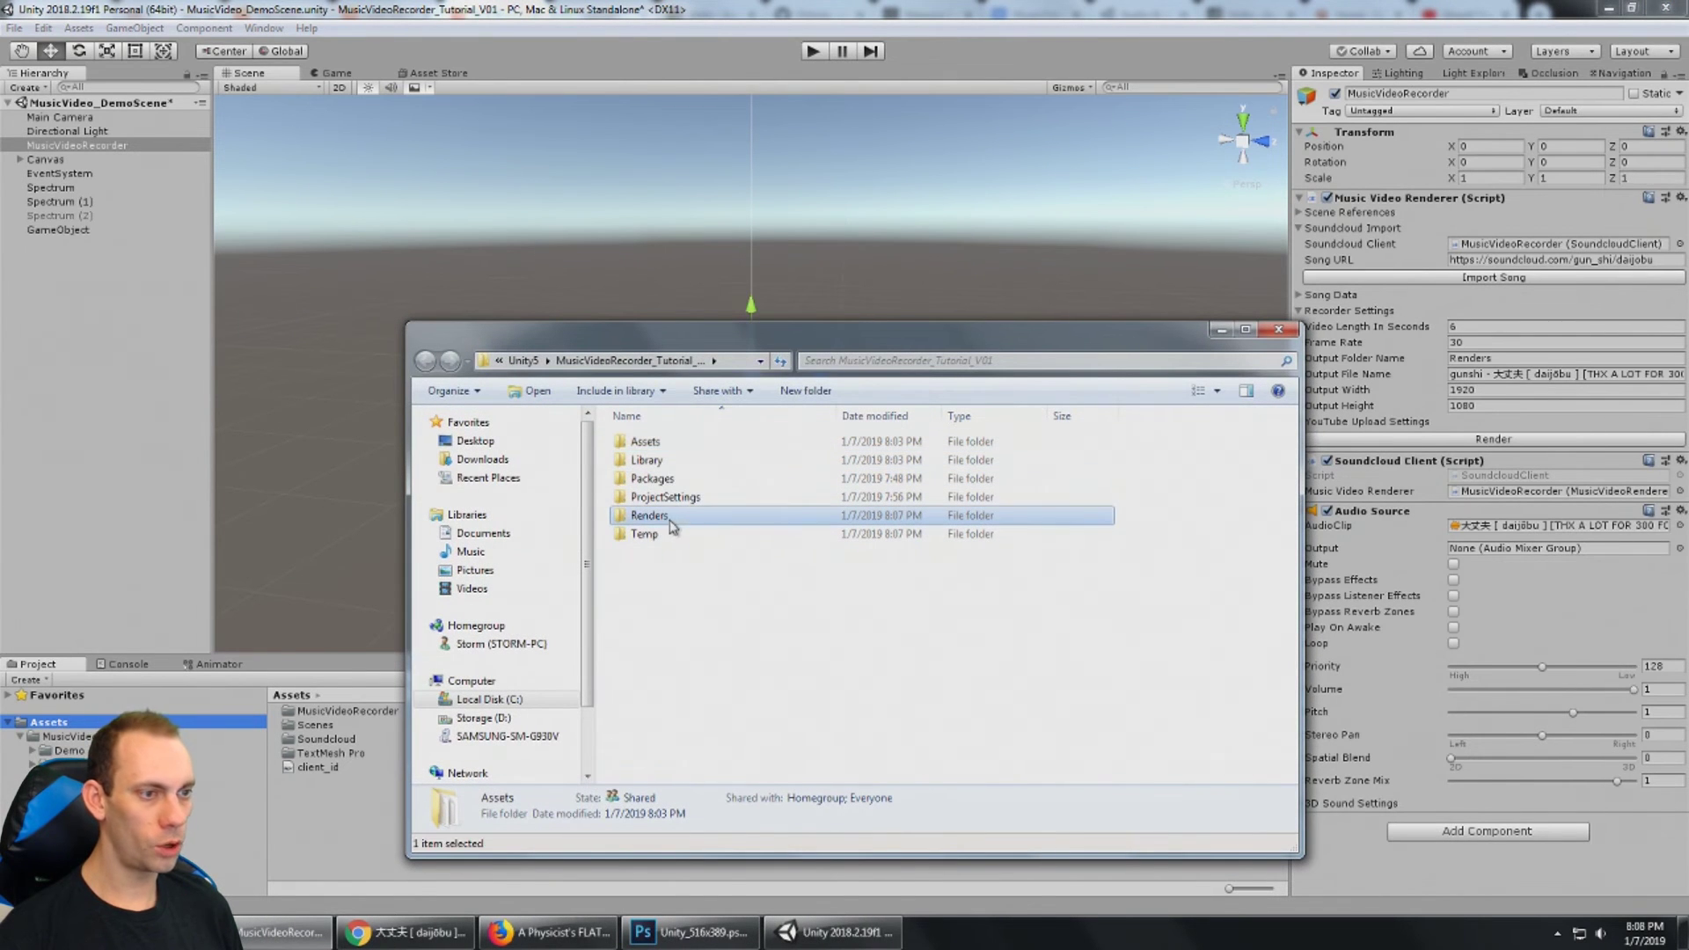
drag(1055, 331, 919, 327)
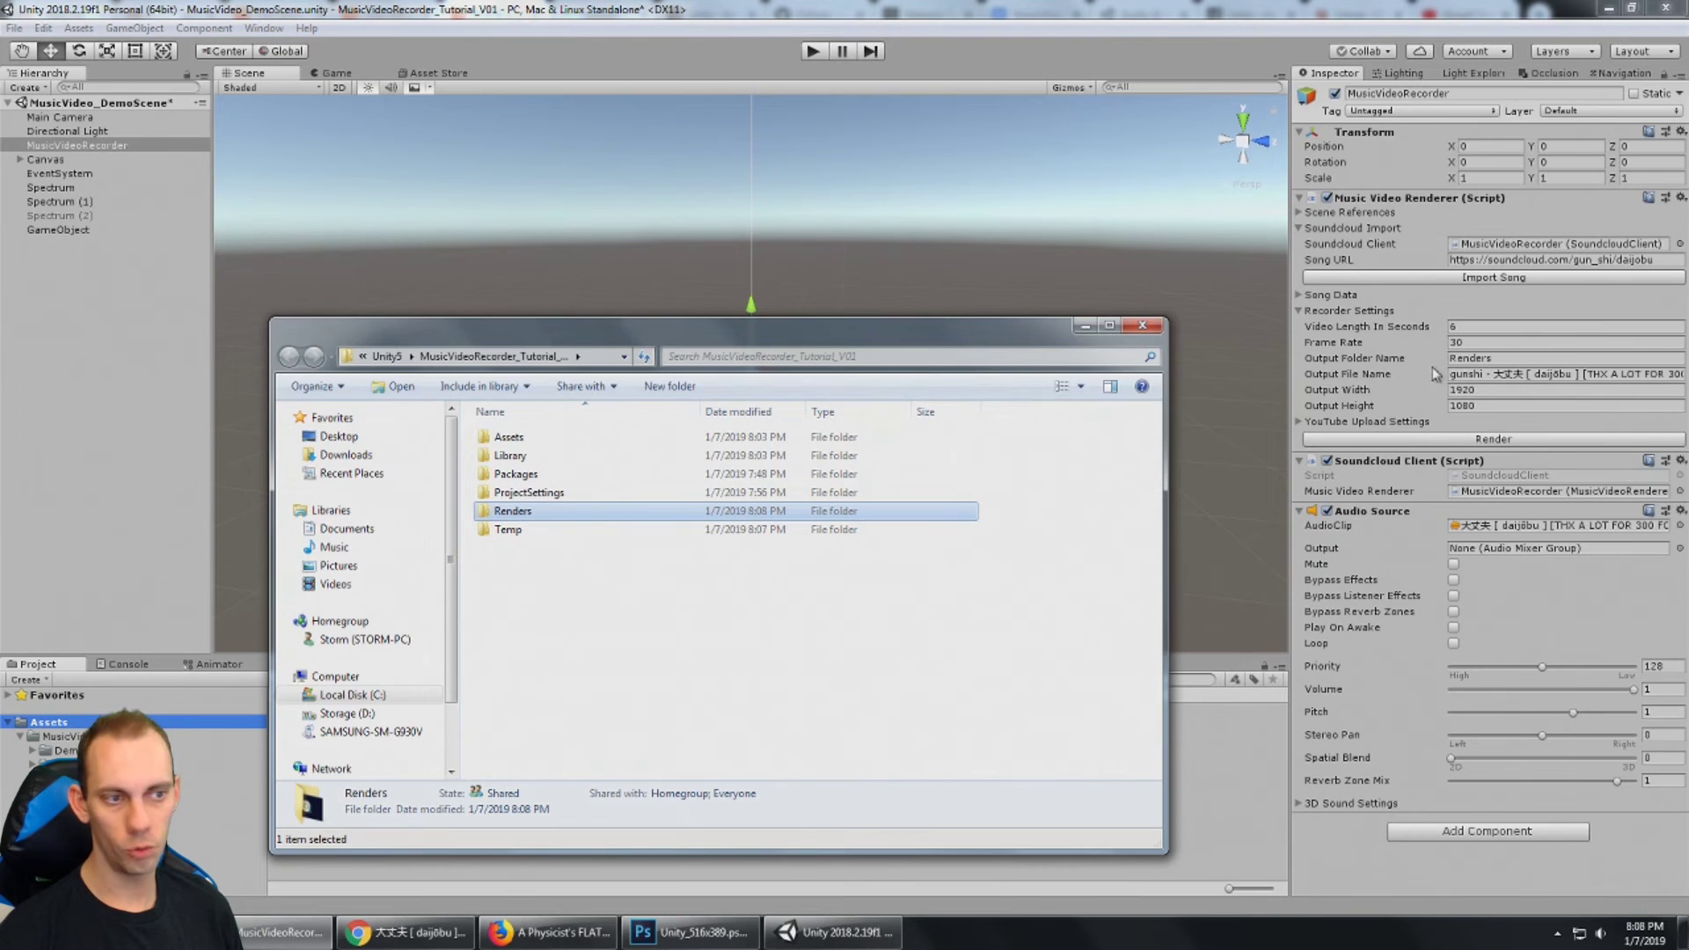
double_click(525, 515)
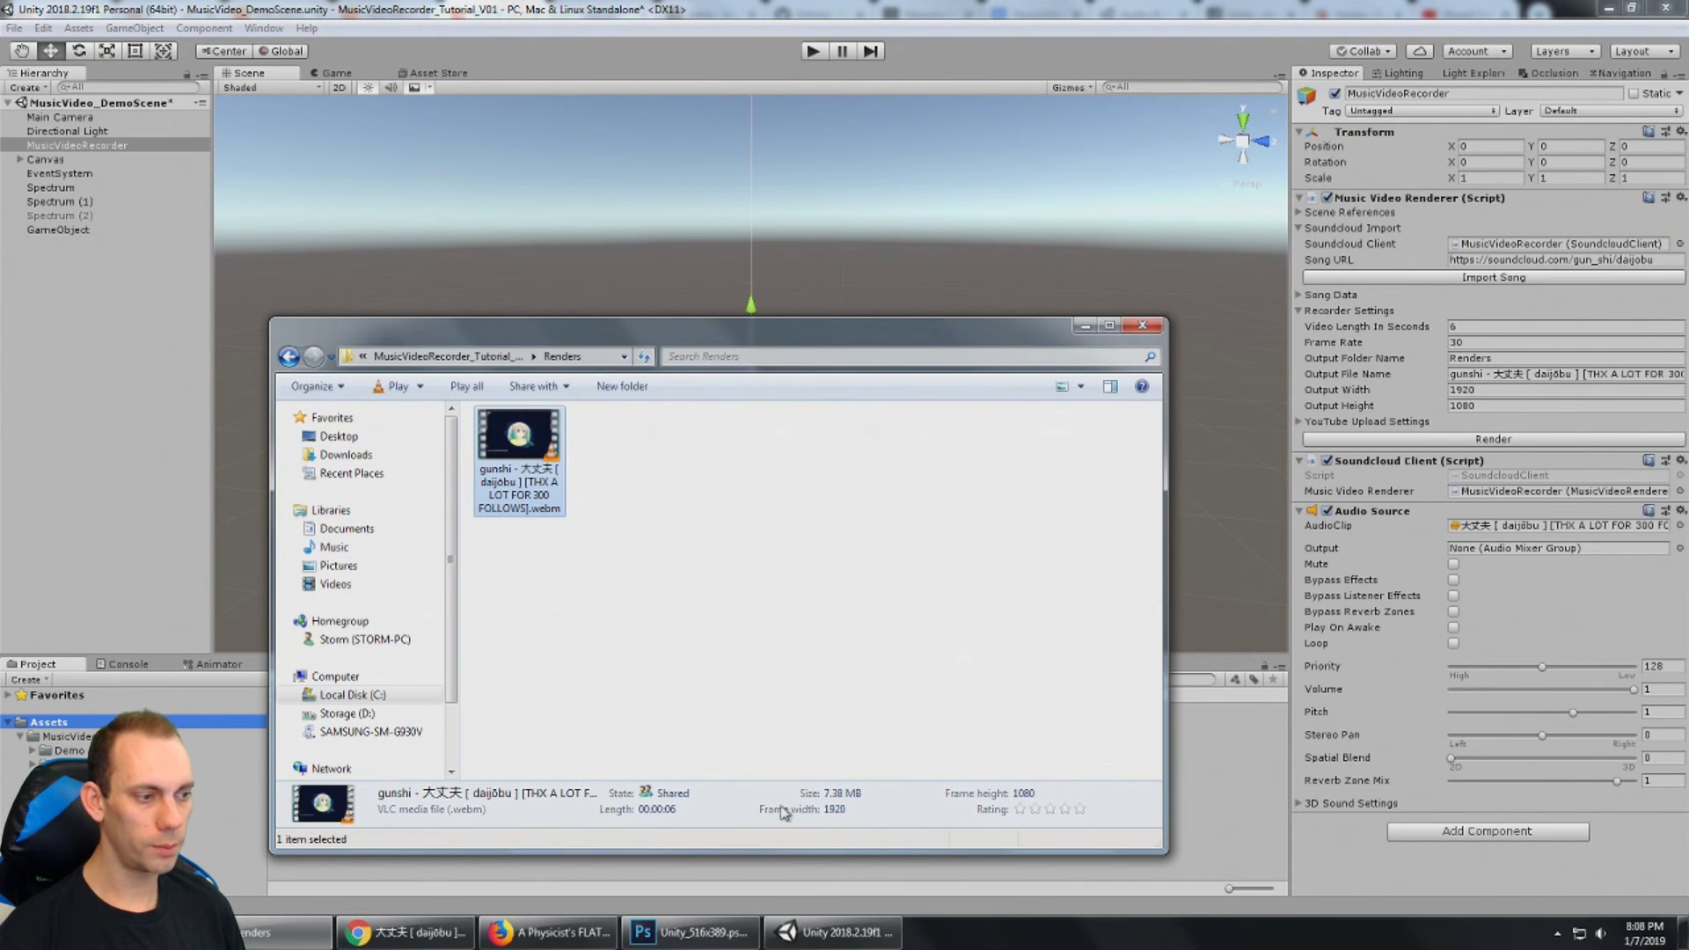
key(Return)
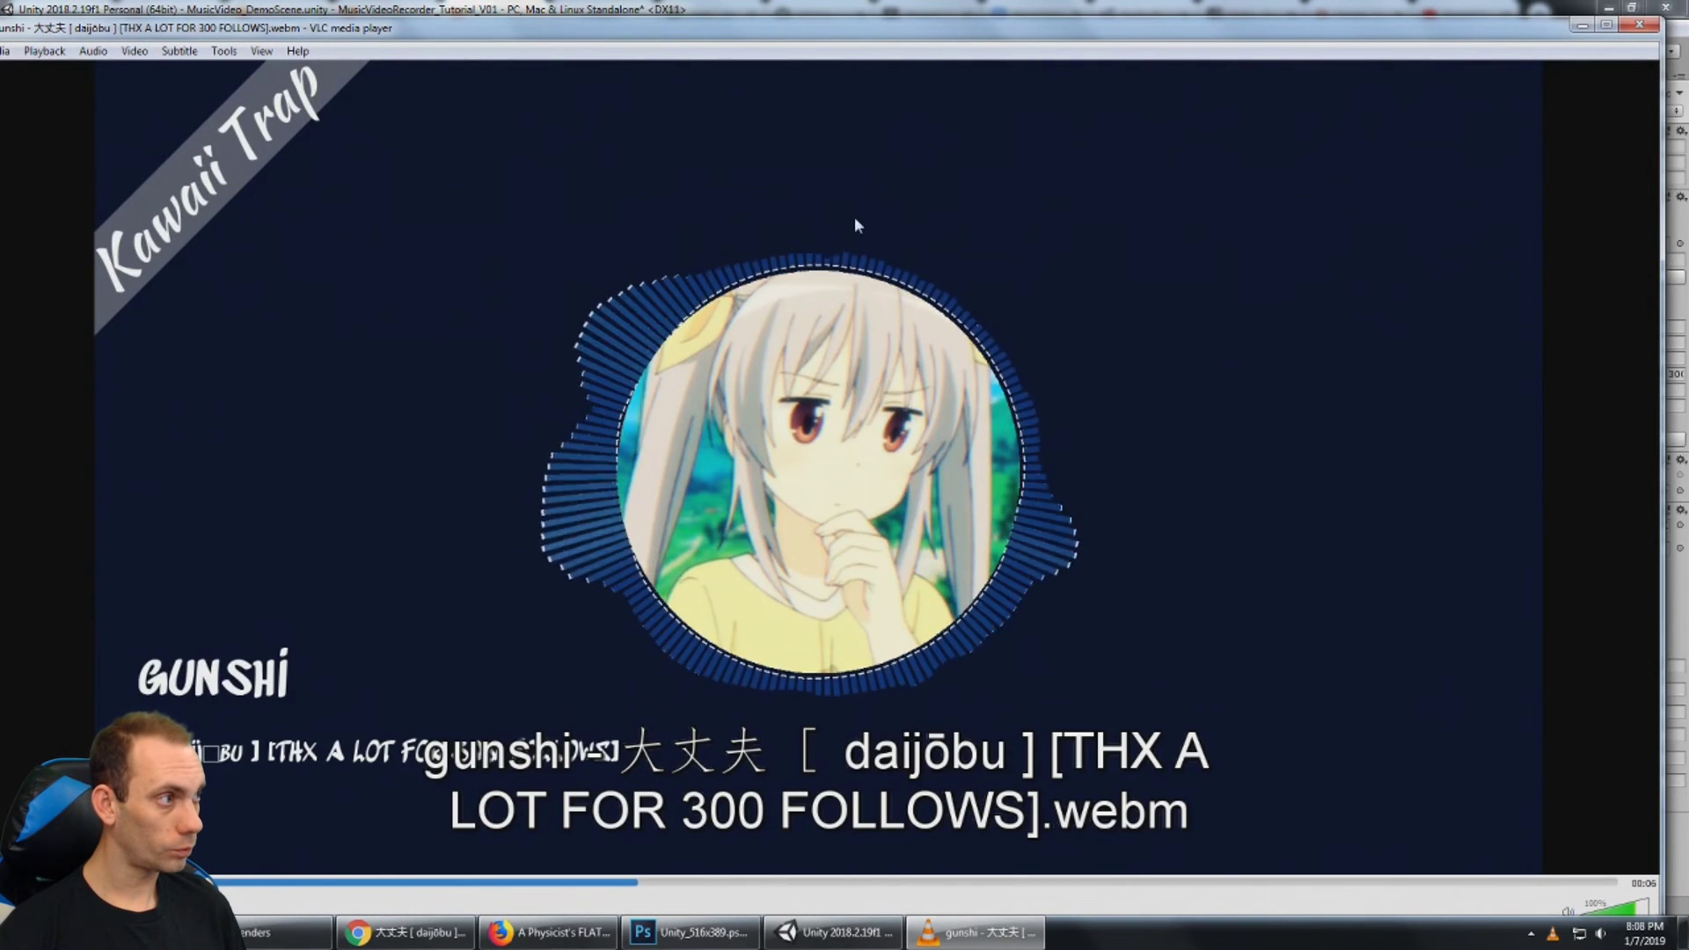
click(1638, 24)
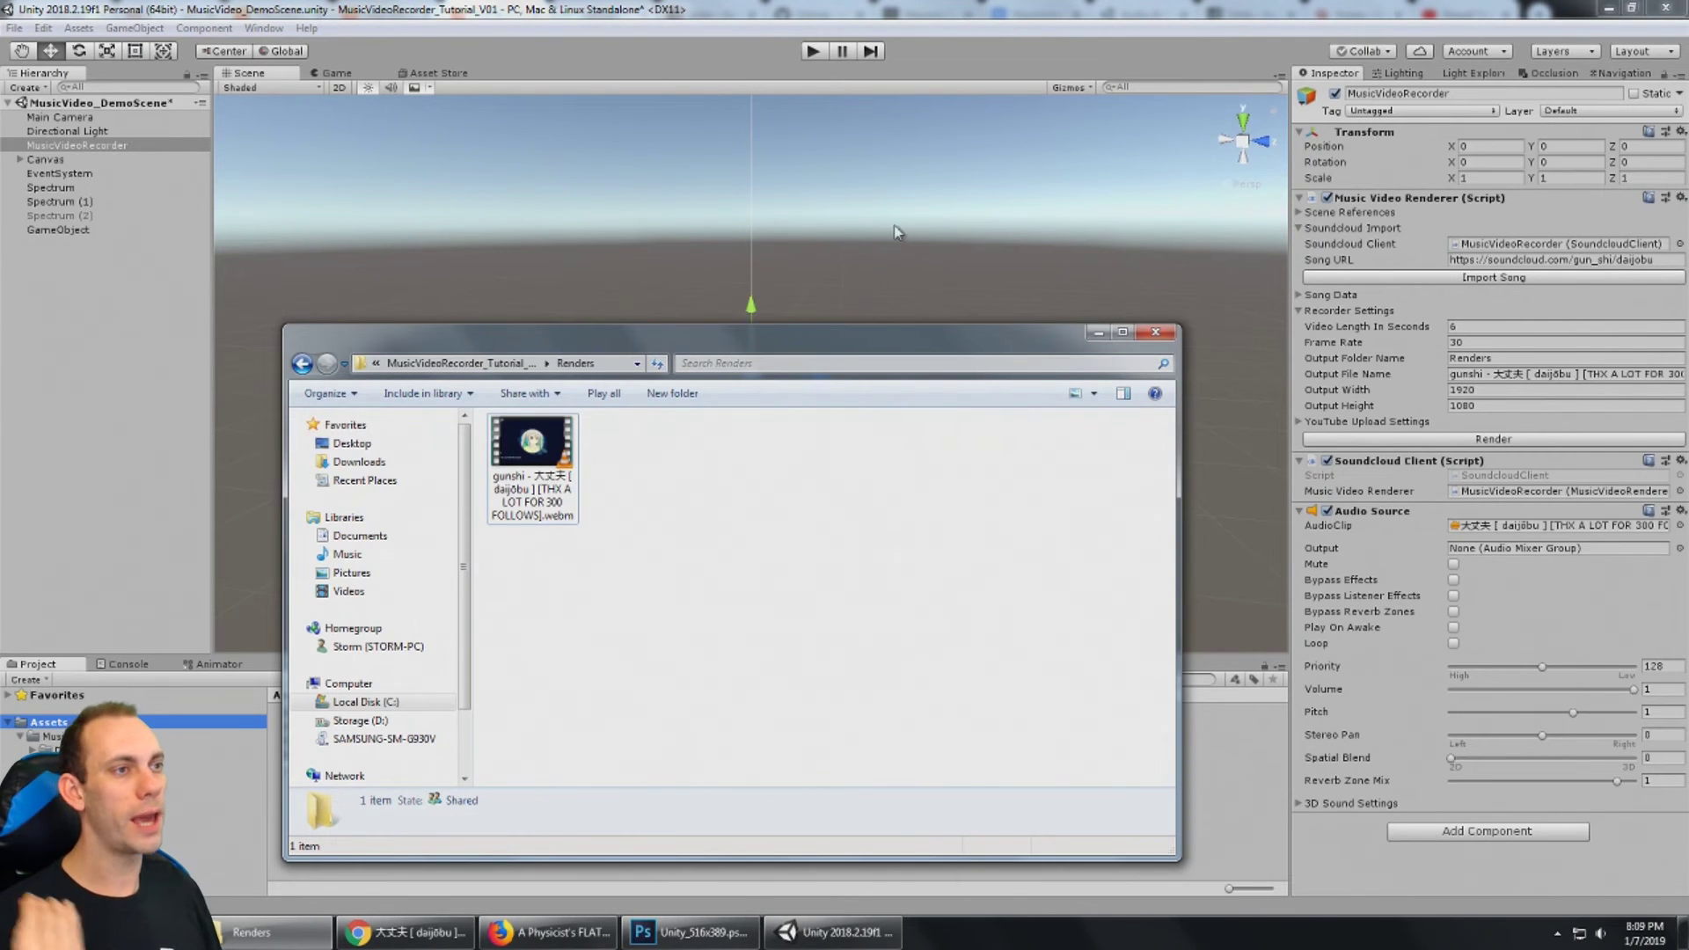
click(806, 16)
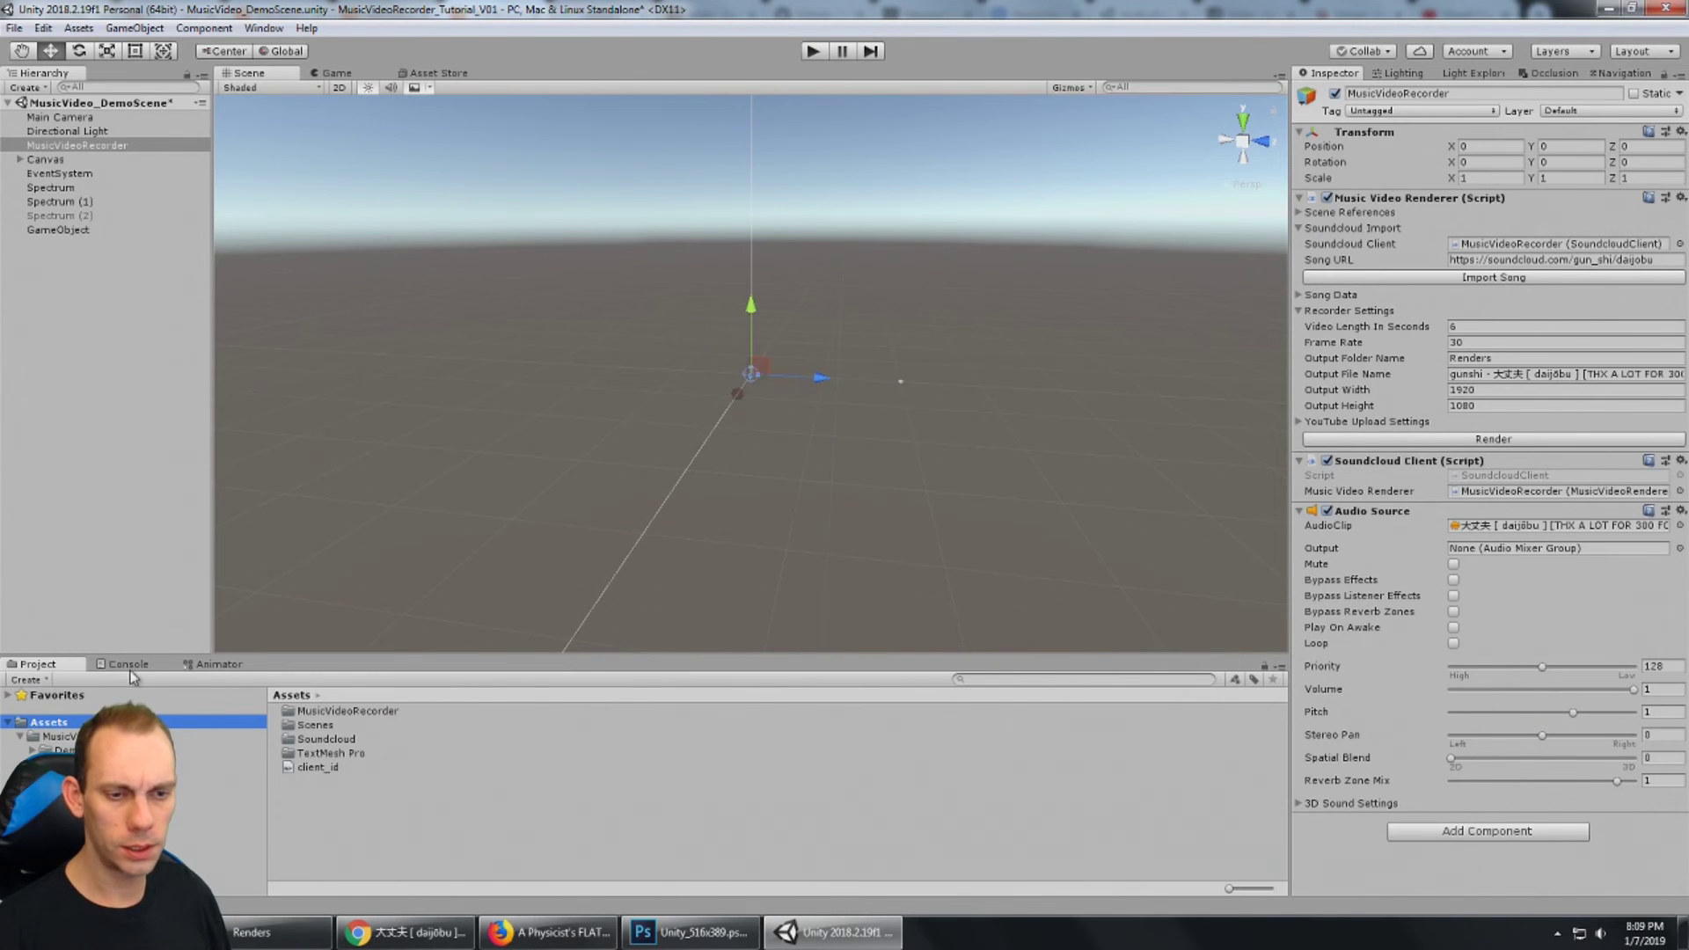
Step: Read the final upload log entry in the Console, then switch to YouTube Creator Studio in Chrome
click(125, 664)
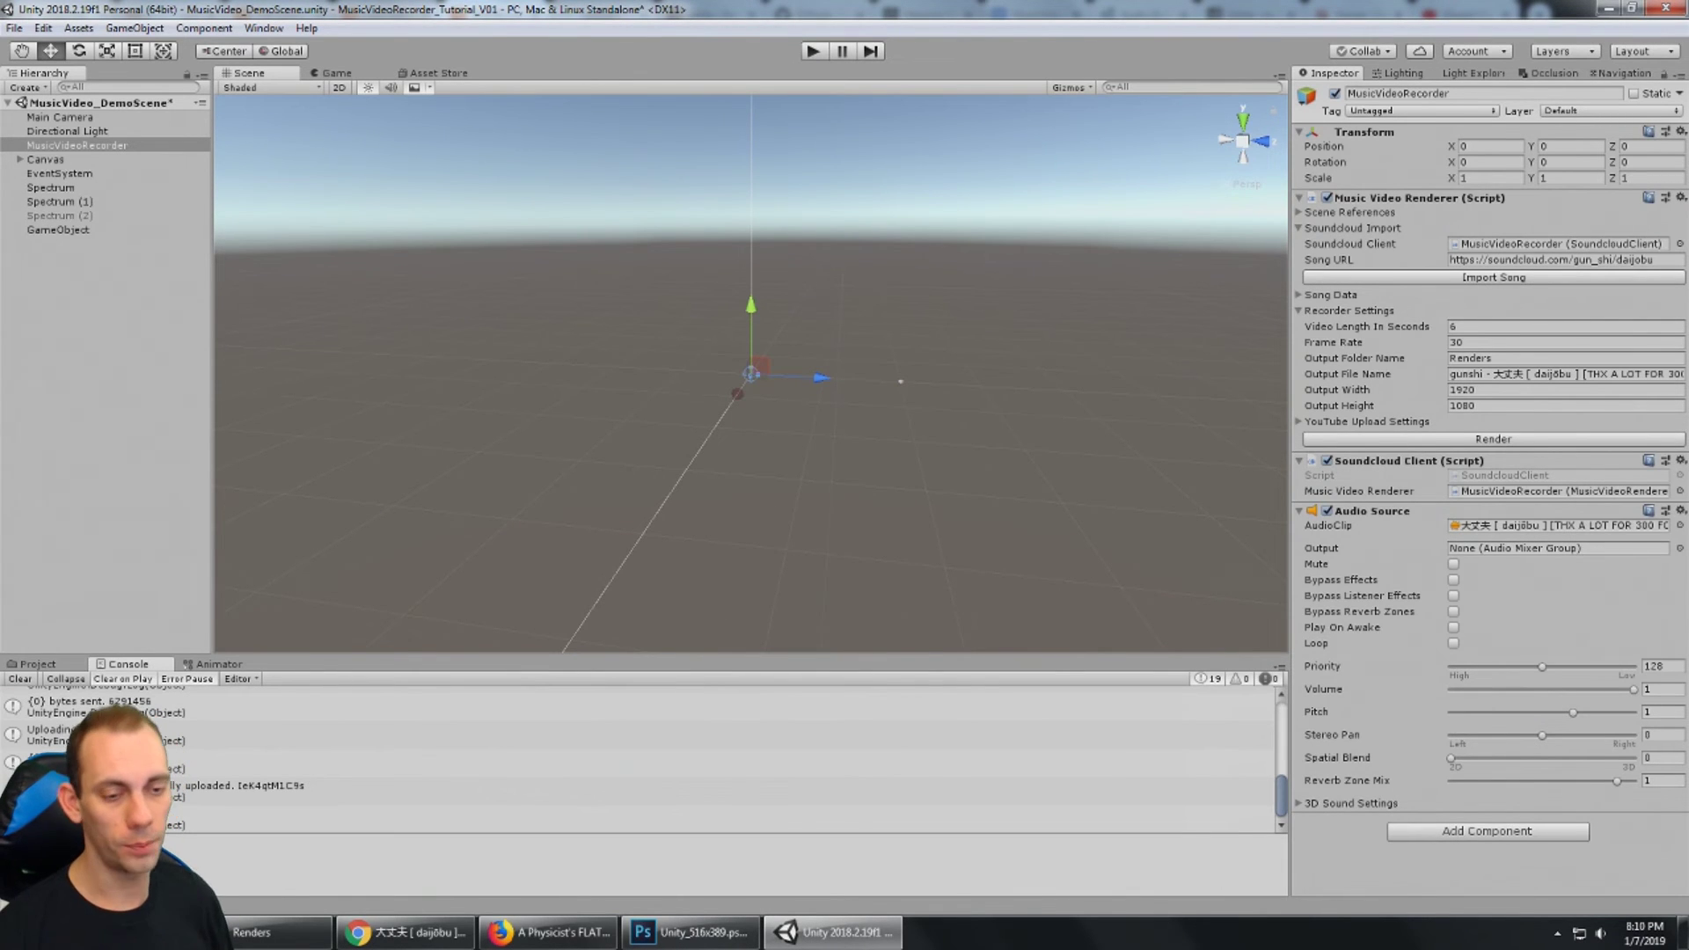
click(616, 819)
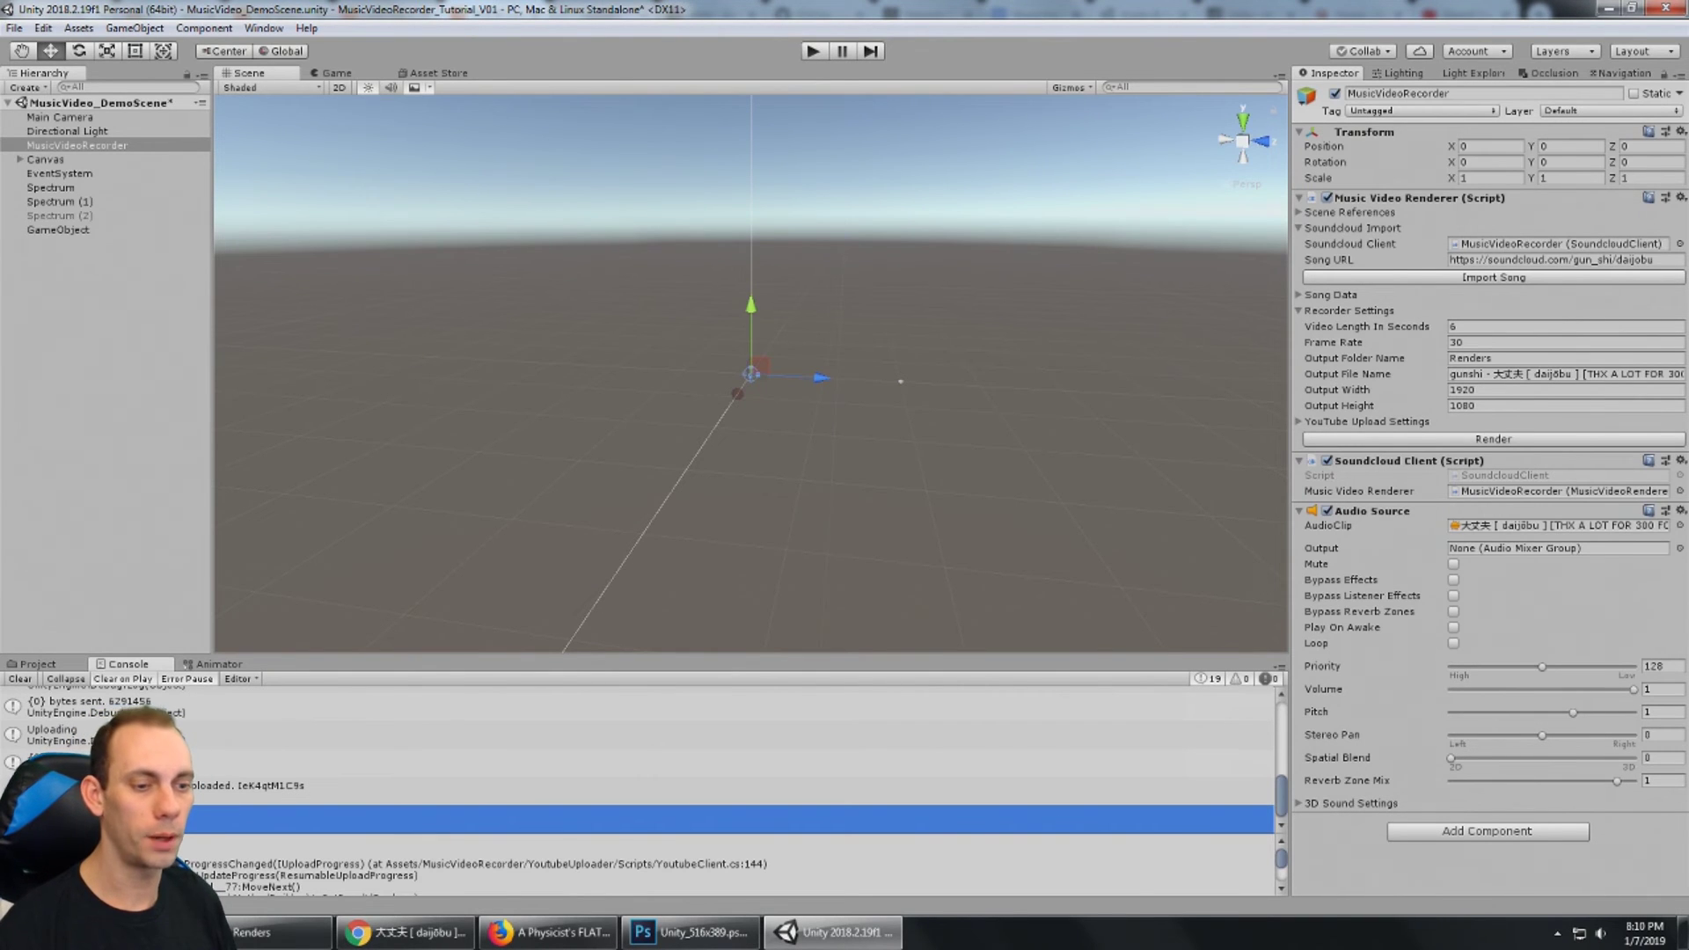
click(405, 932)
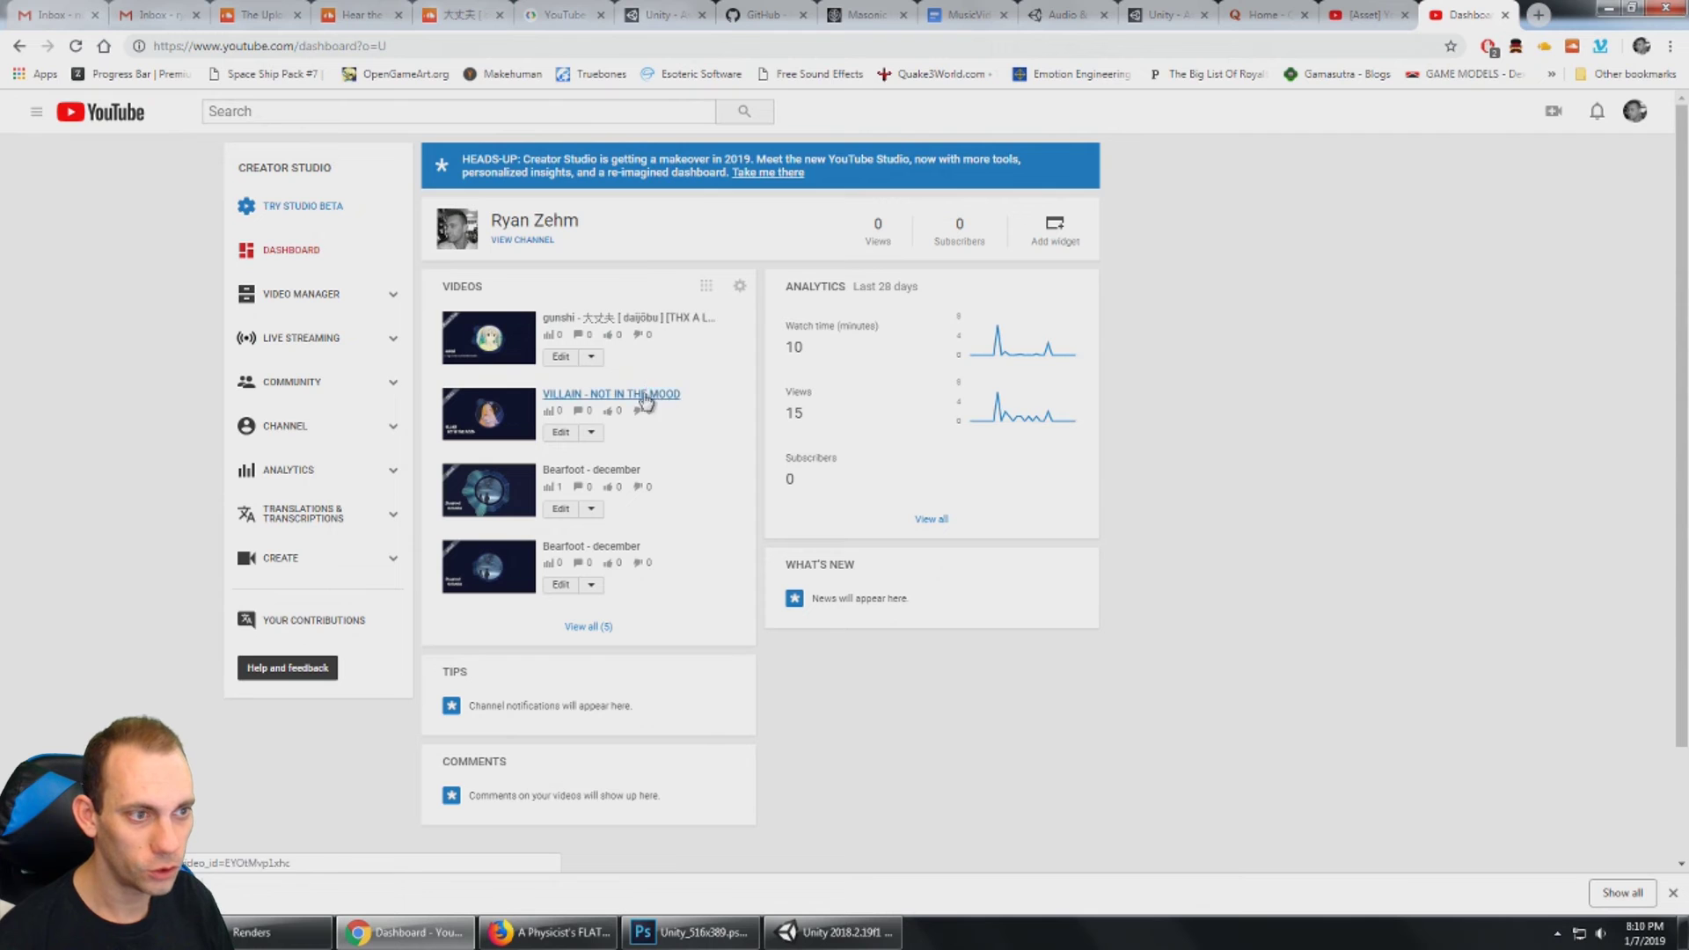
Step: Check the gunshi video's title, description, tags and Unlisted status, then open its watch page
click(586, 322)
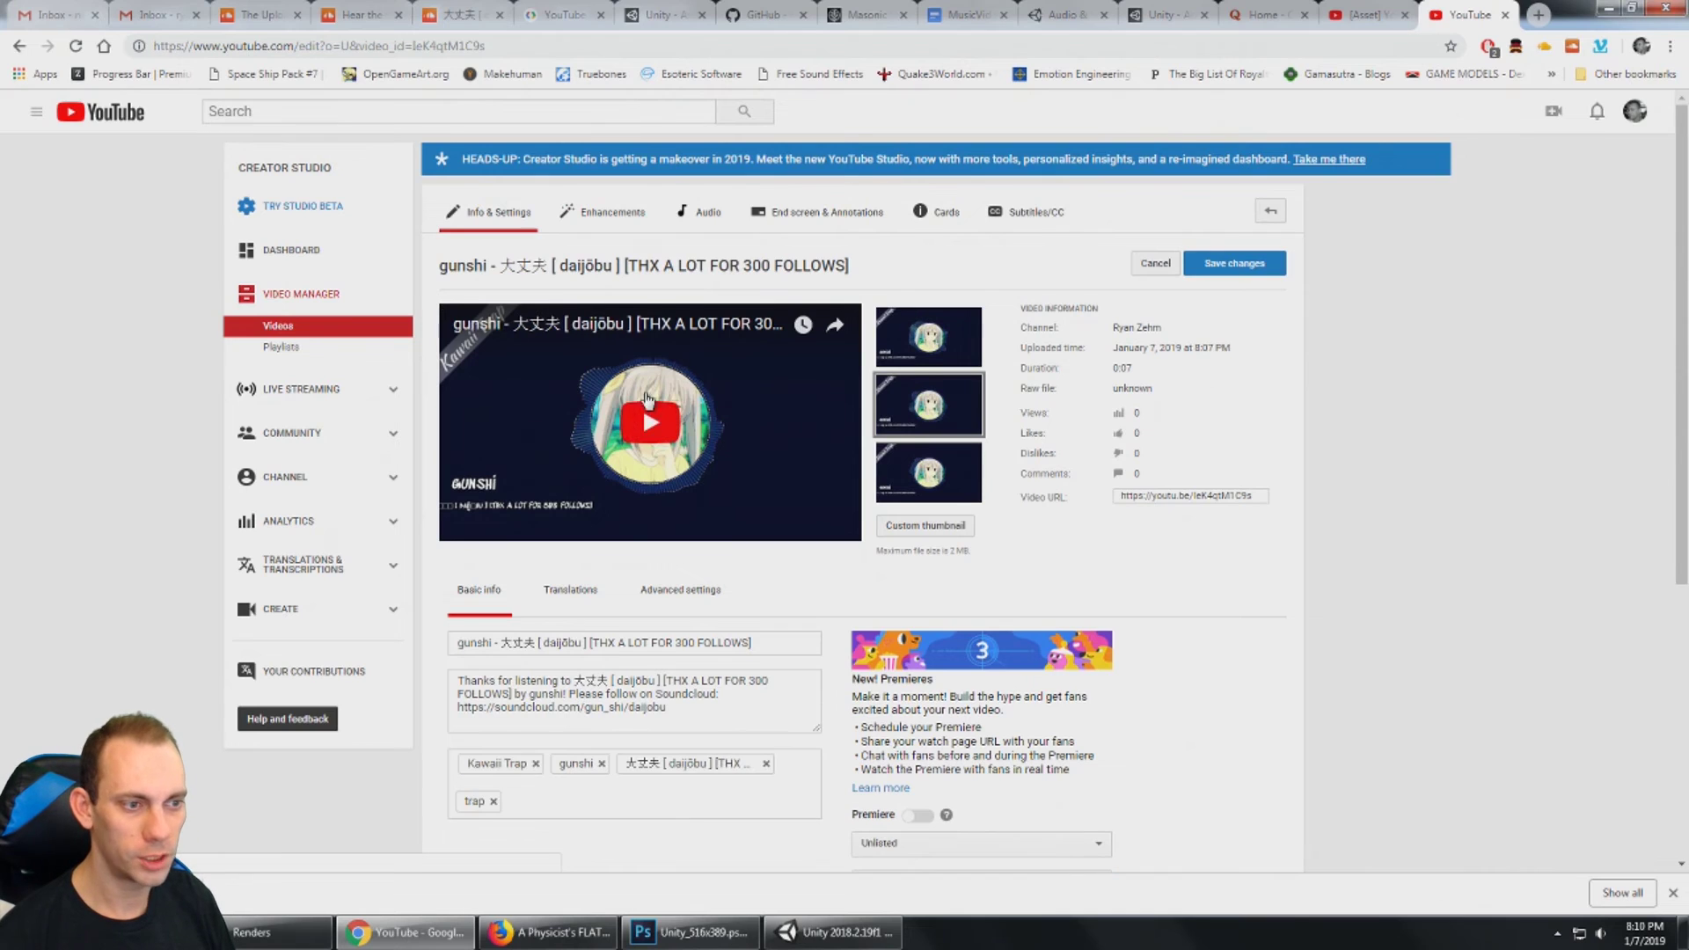
scroll(642, 406, down, 1)
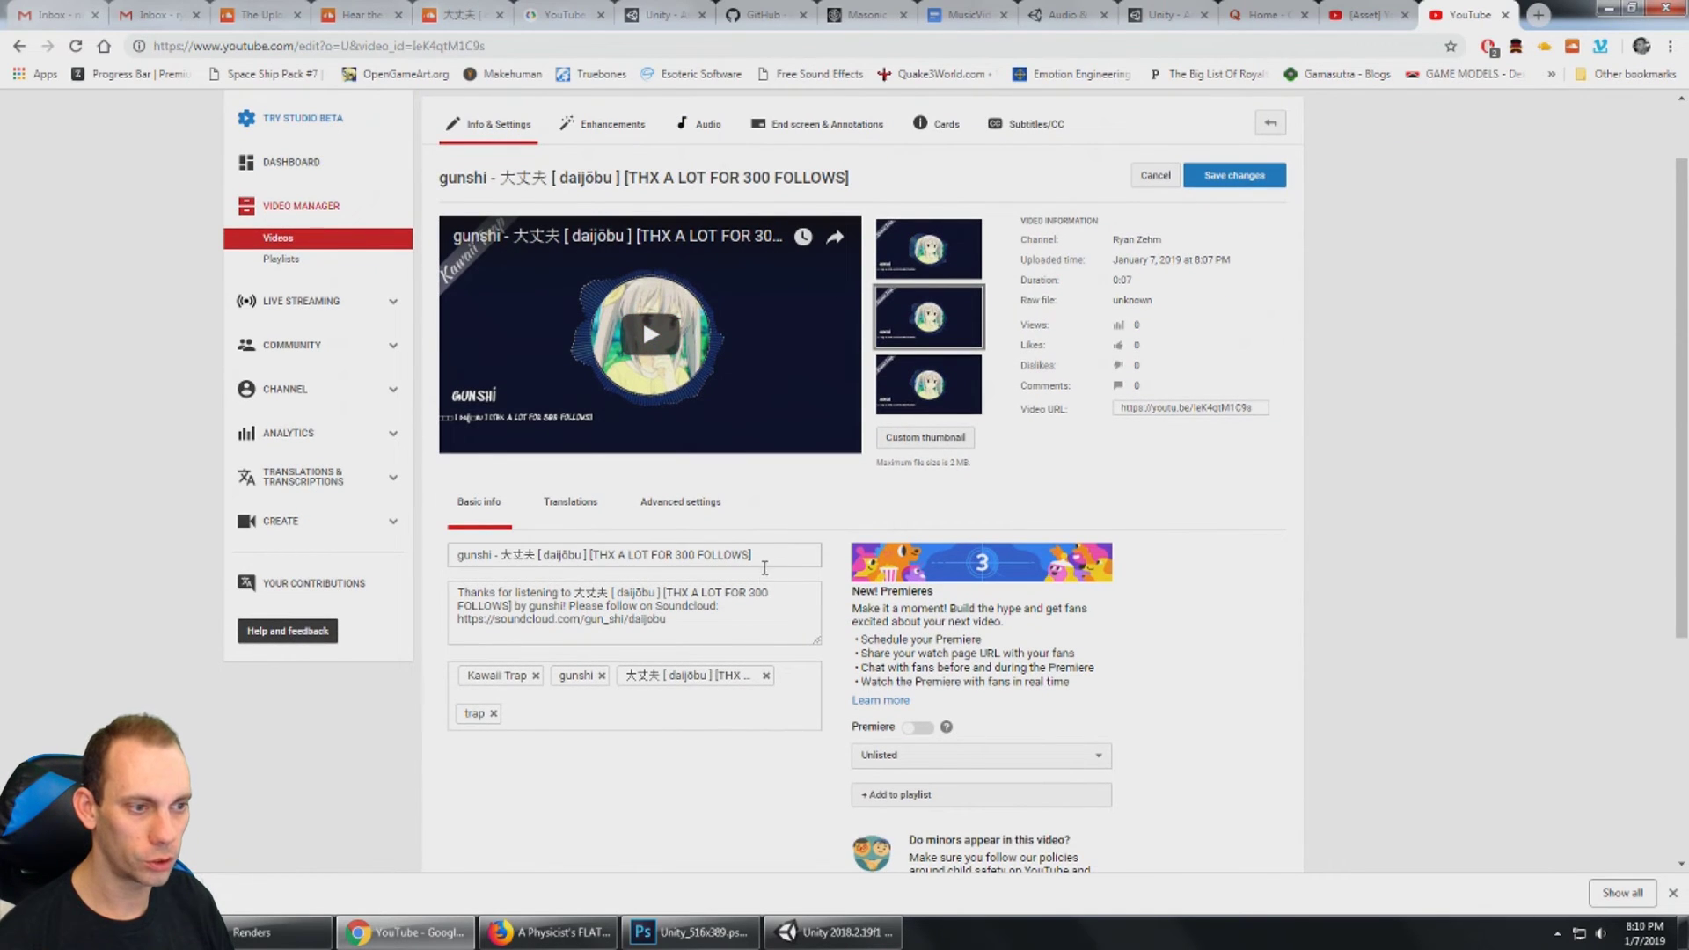
click(730, 611)
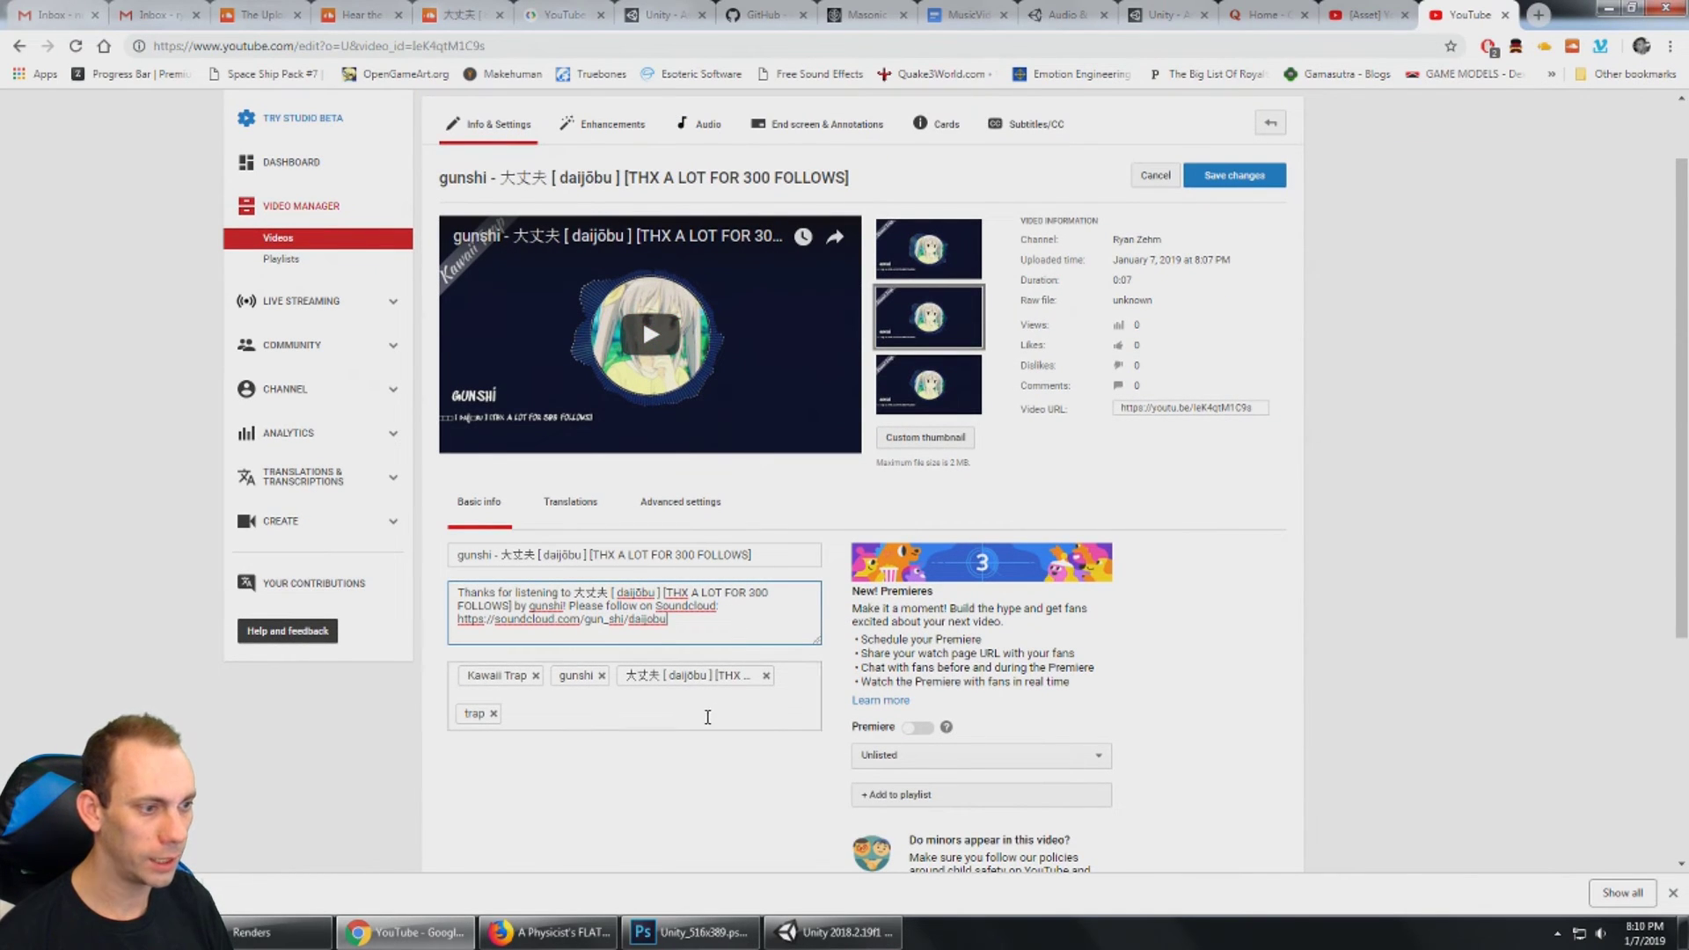
scroll(999, 818, down, 1)
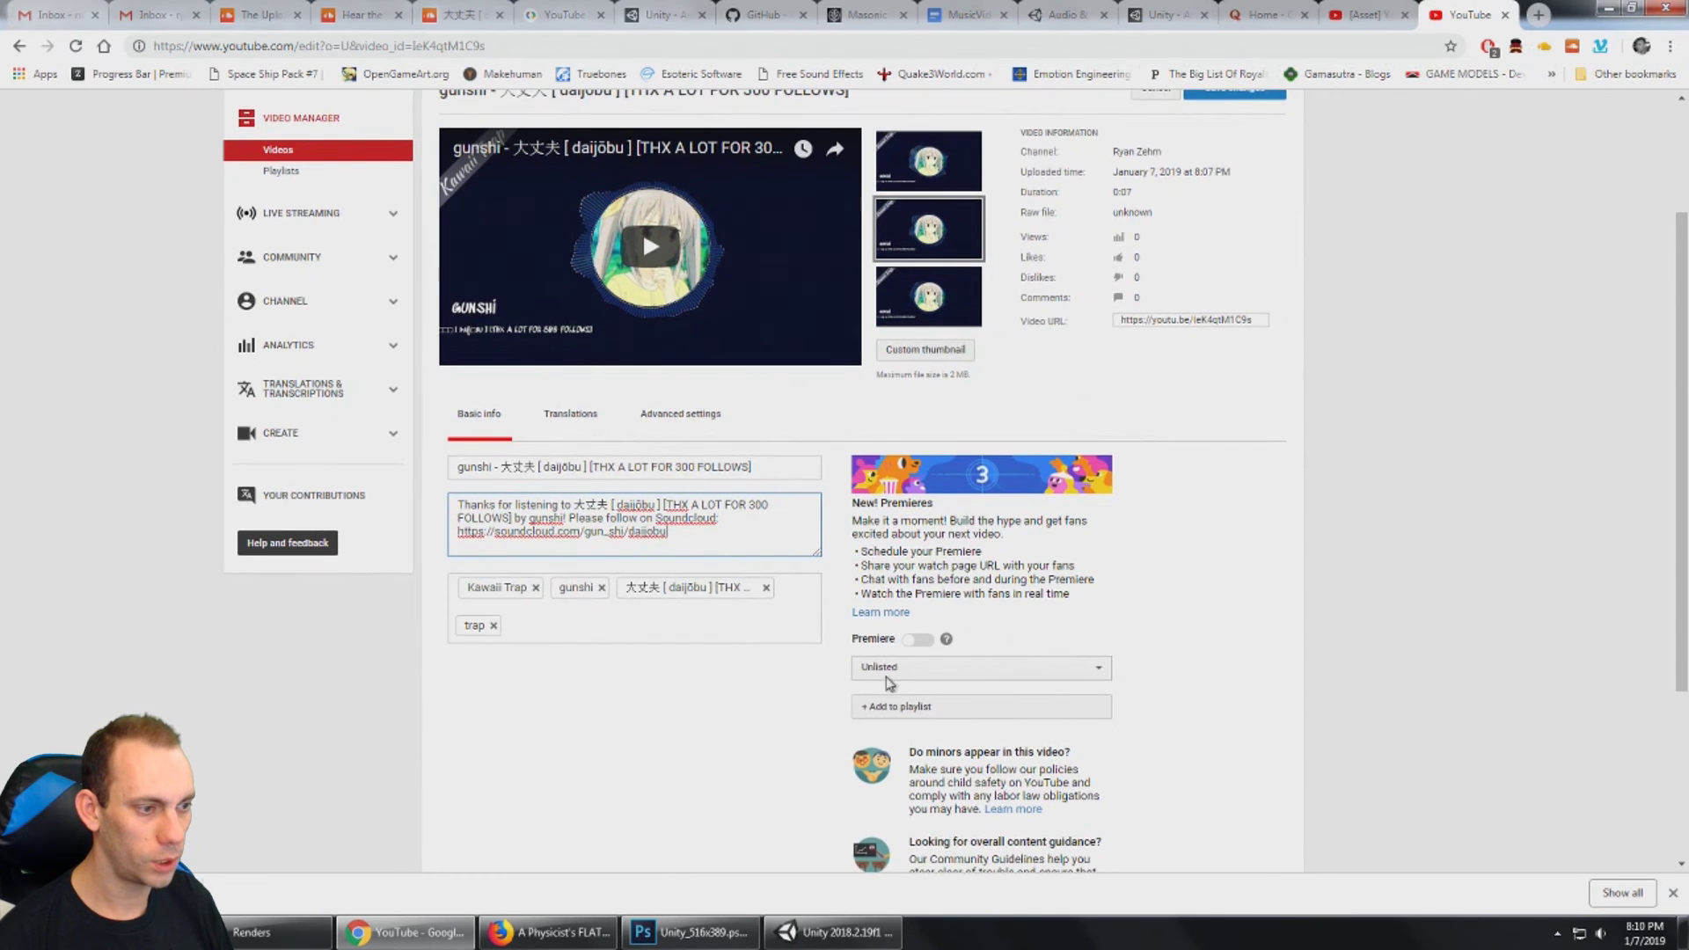
scroll(917, 678, down, 1)
scroll(1146, 689, up, 3)
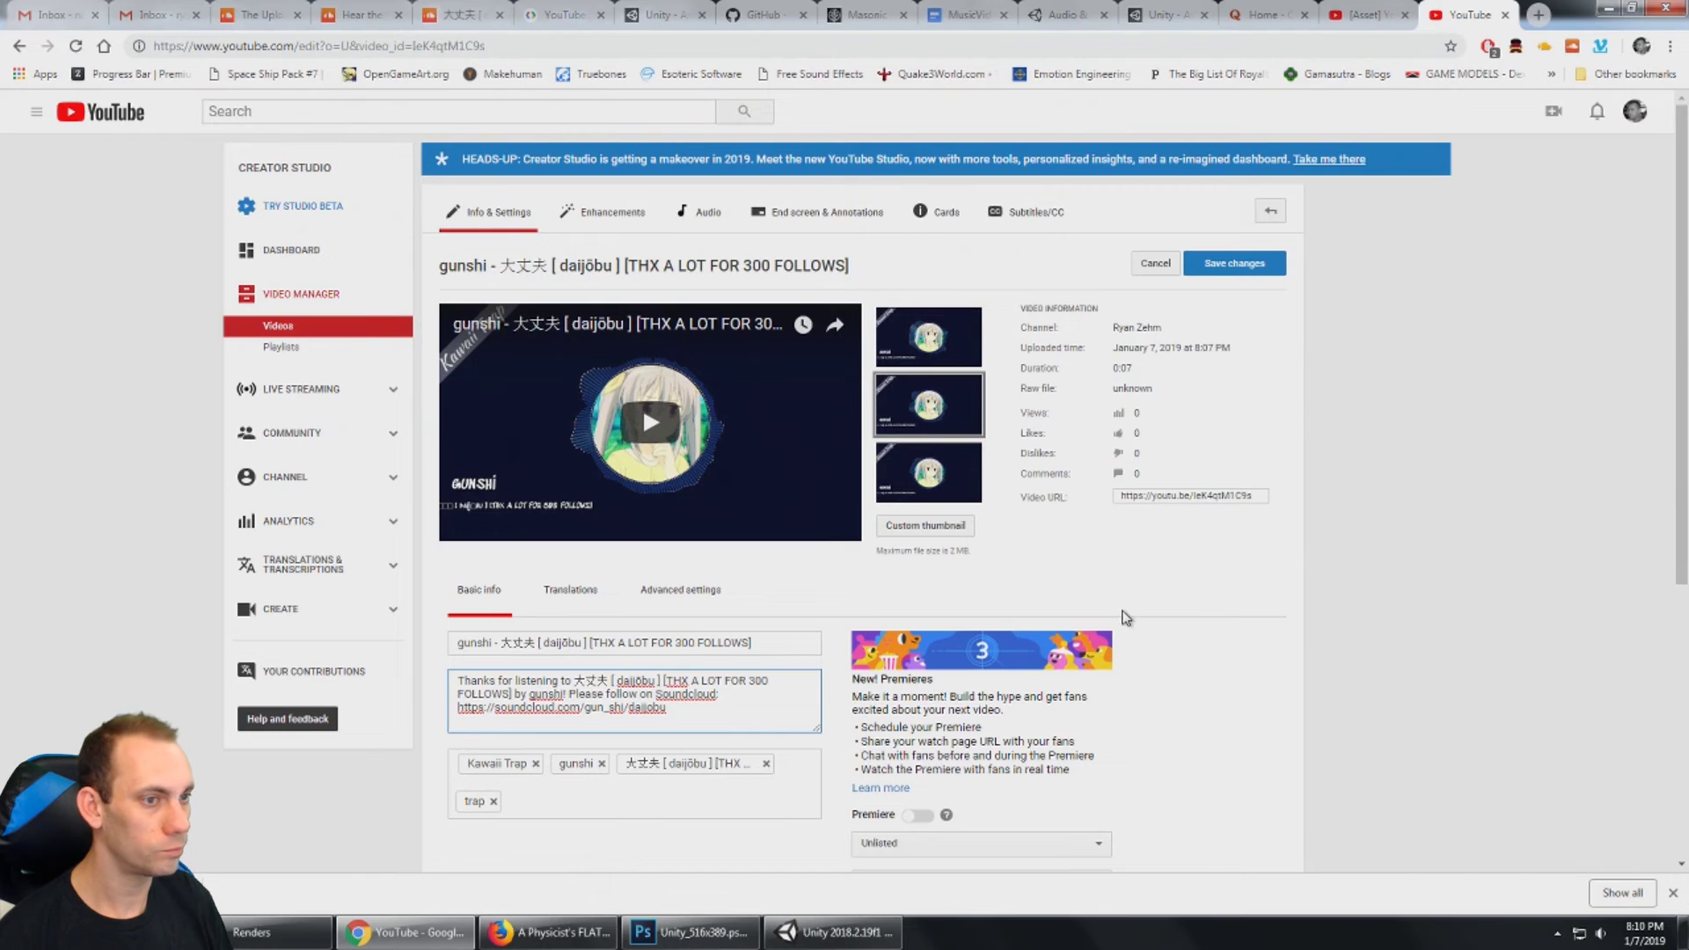
click(629, 268)
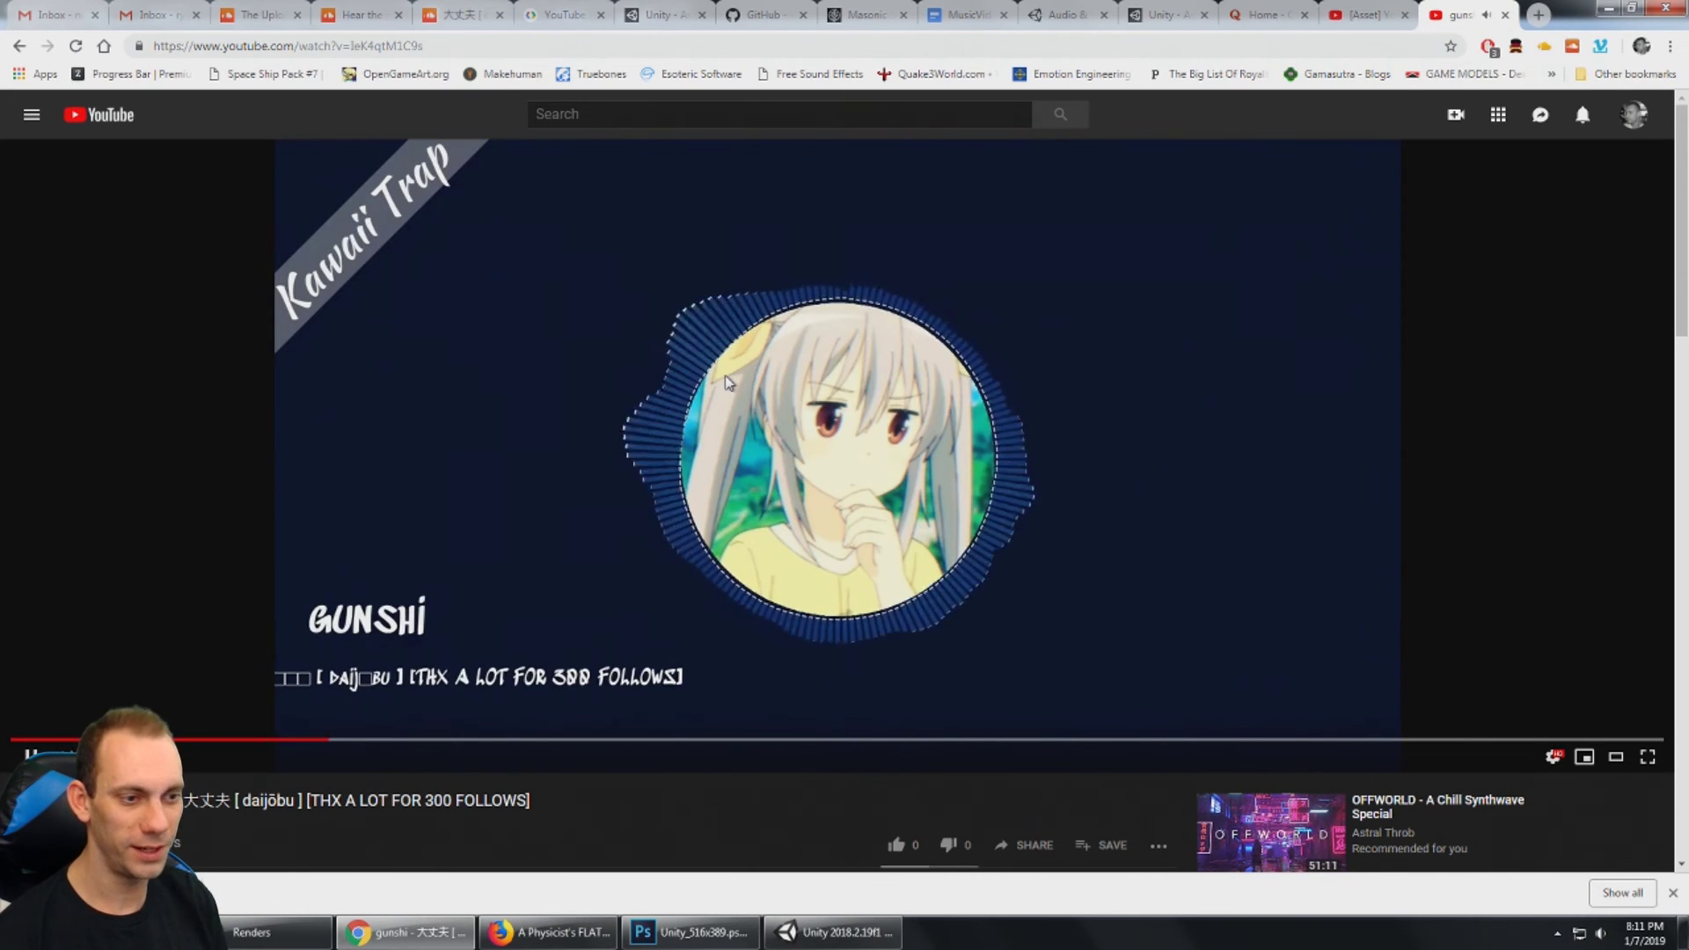
Step: Skip ahead through the uploaded gunshi daijōbu video and pause it near the end
key(6)
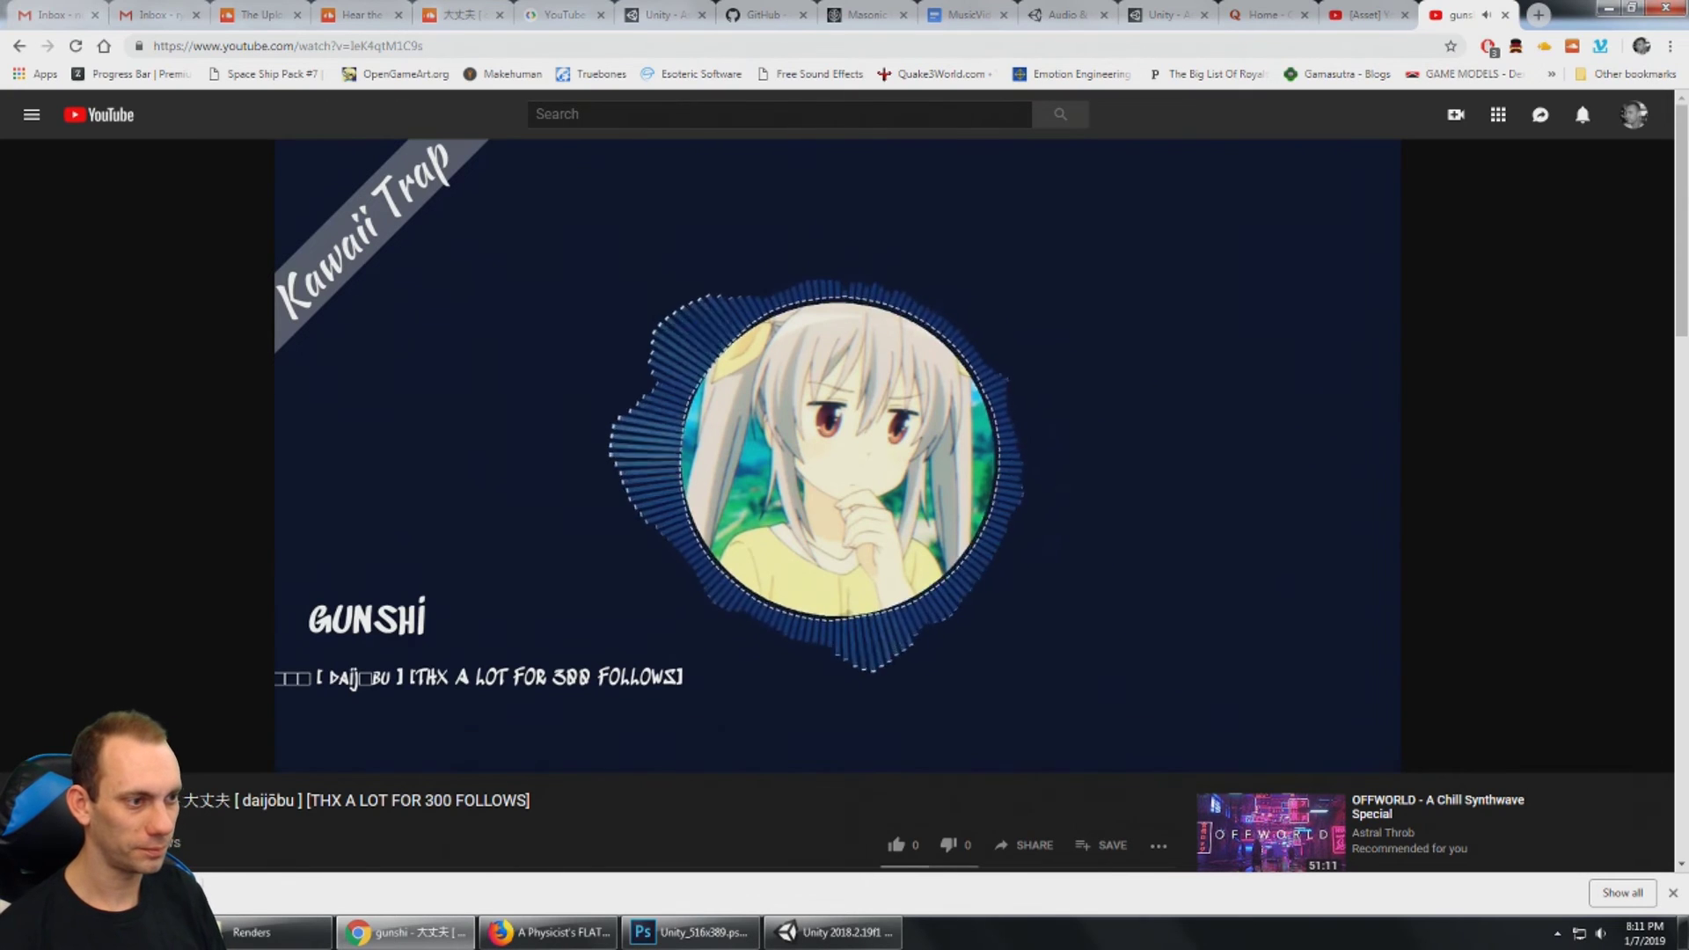
key(l)
click(1335, 368)
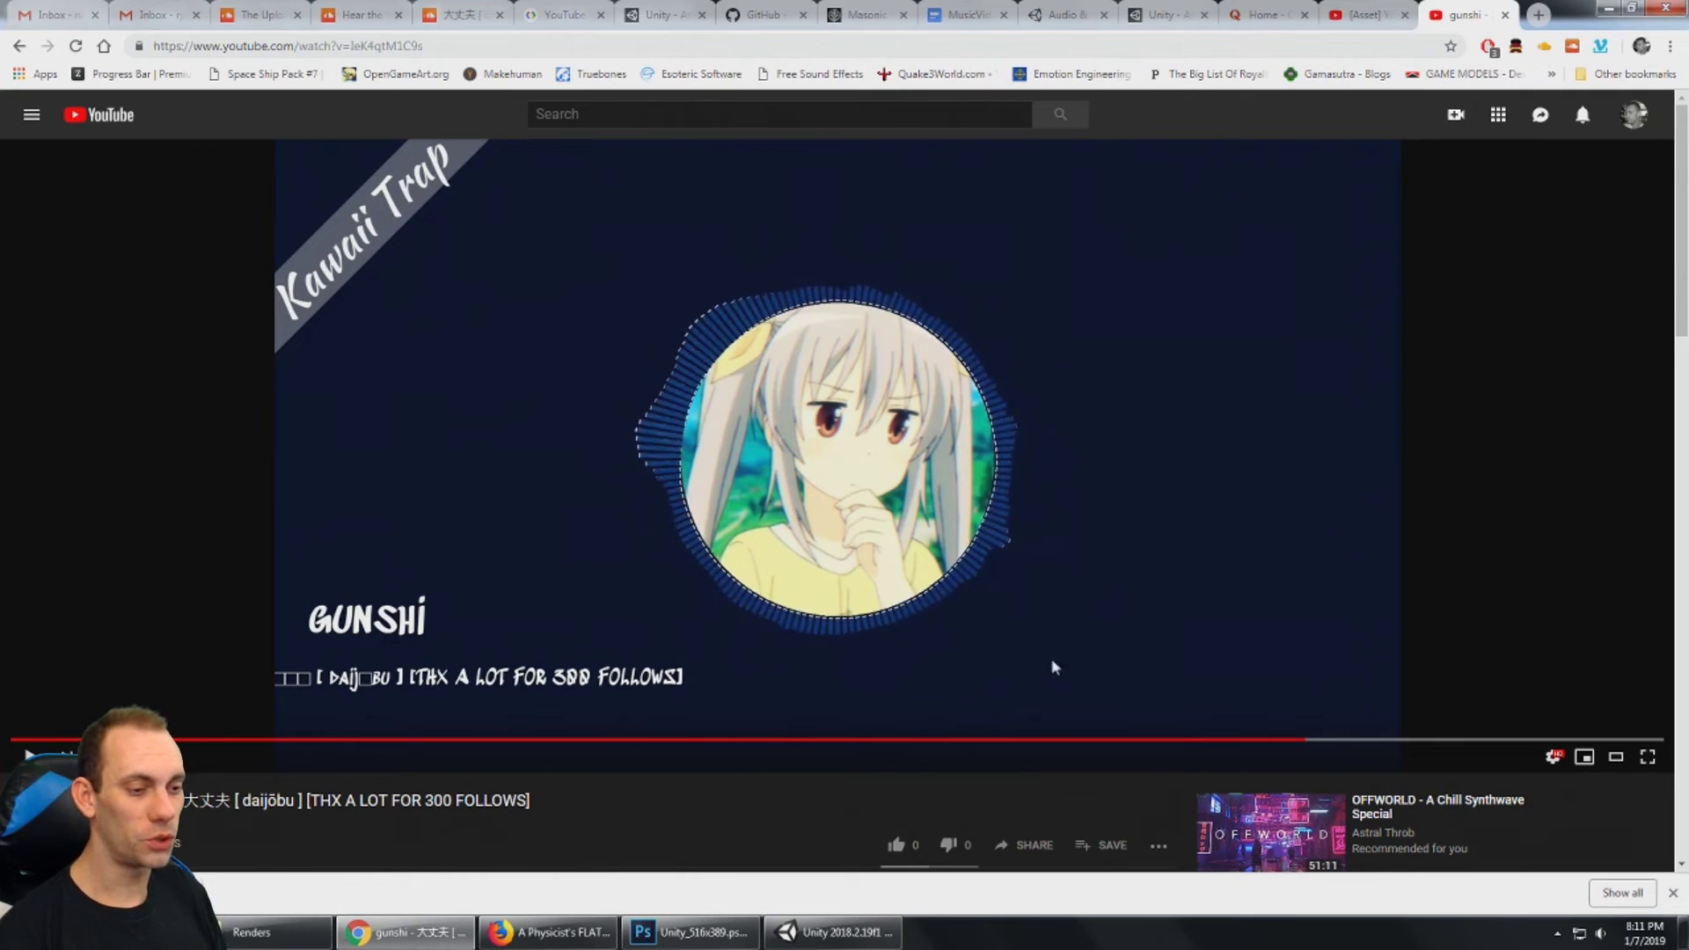
Step: Orbit the Unity Scene view around the Kawaii Trap banner, portrait circle and GUNSHI canvas
mouse_move(843, 940)
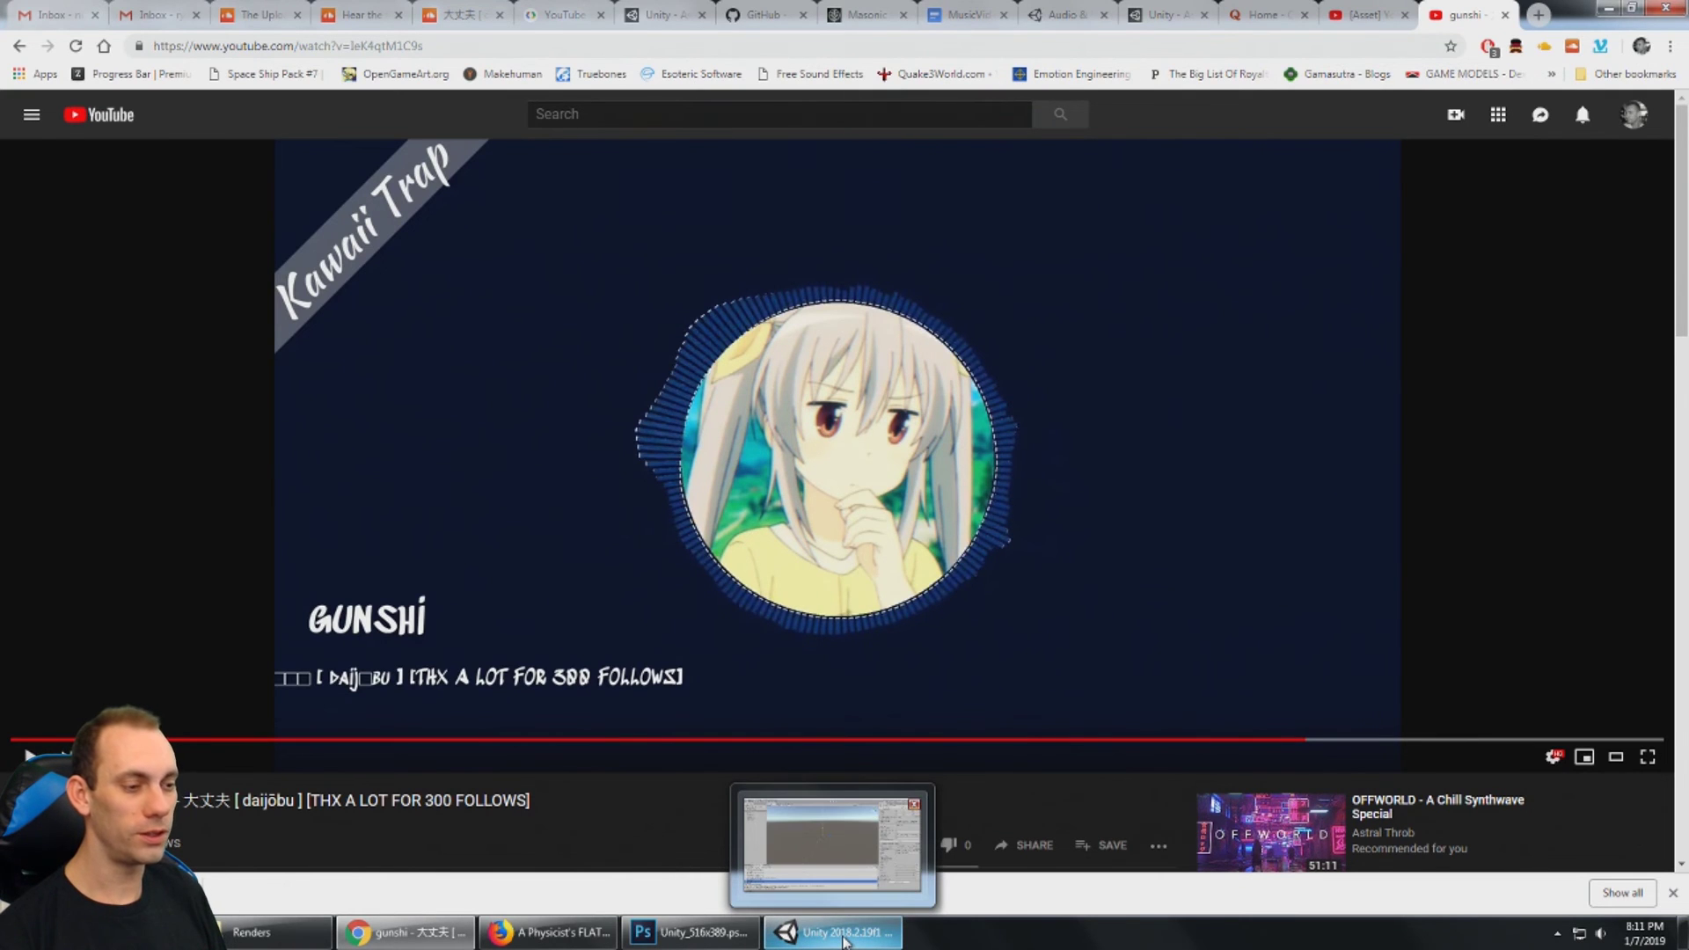
click(835, 933)
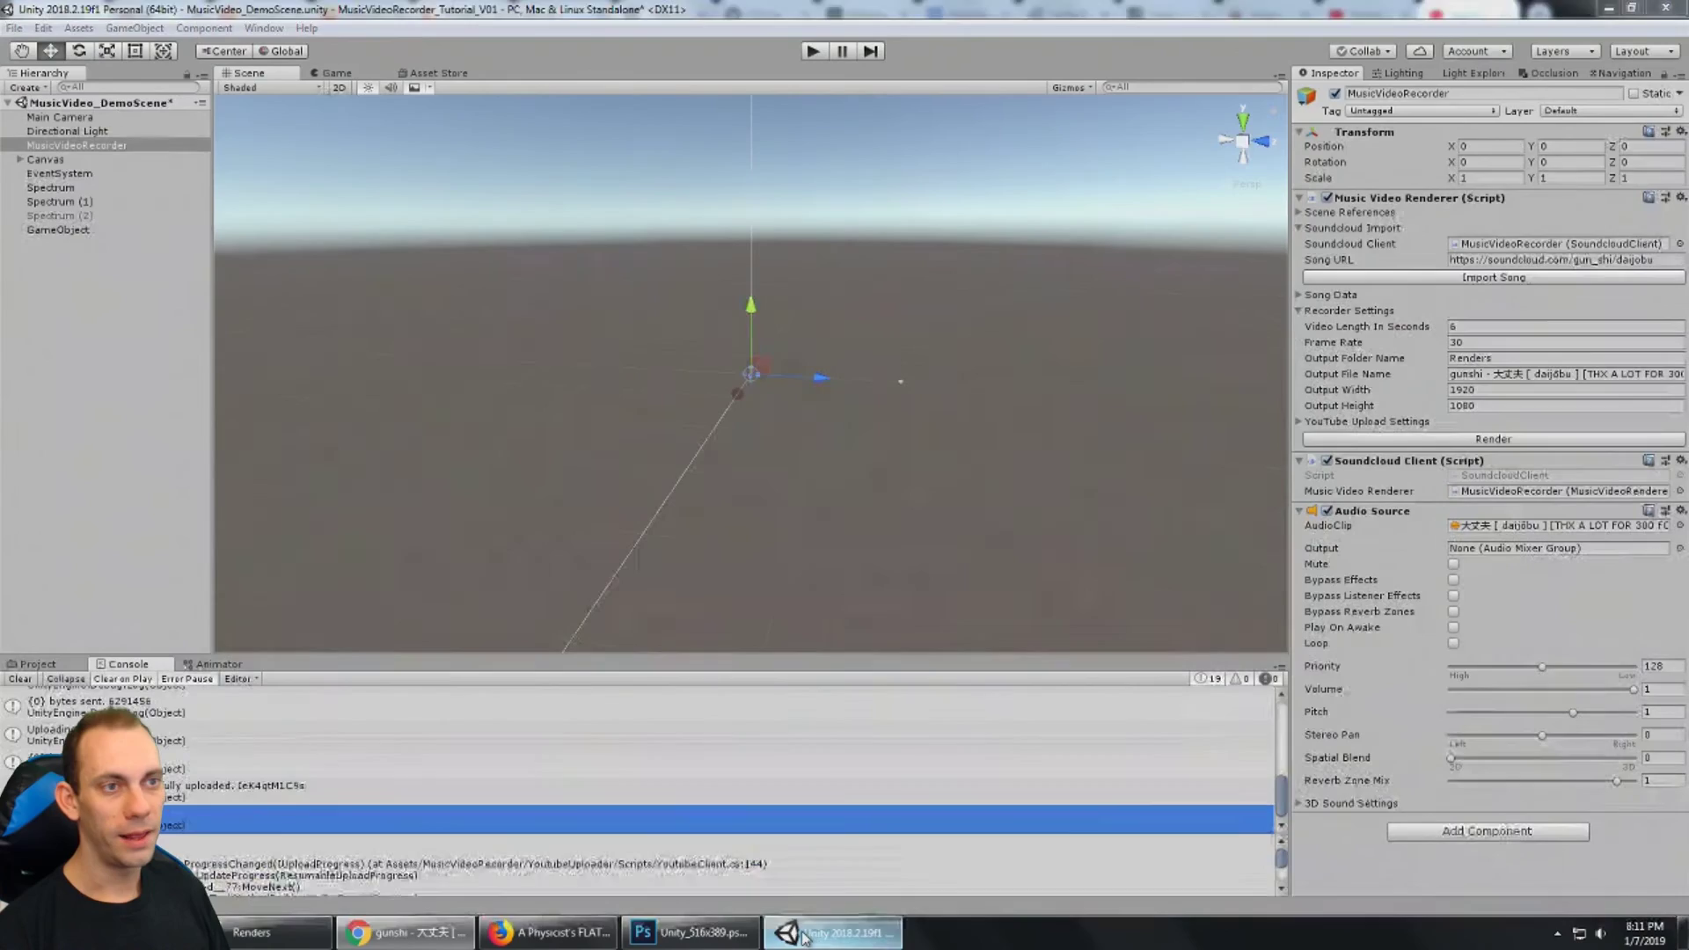
alt+drag(688, 331, 739, 319)
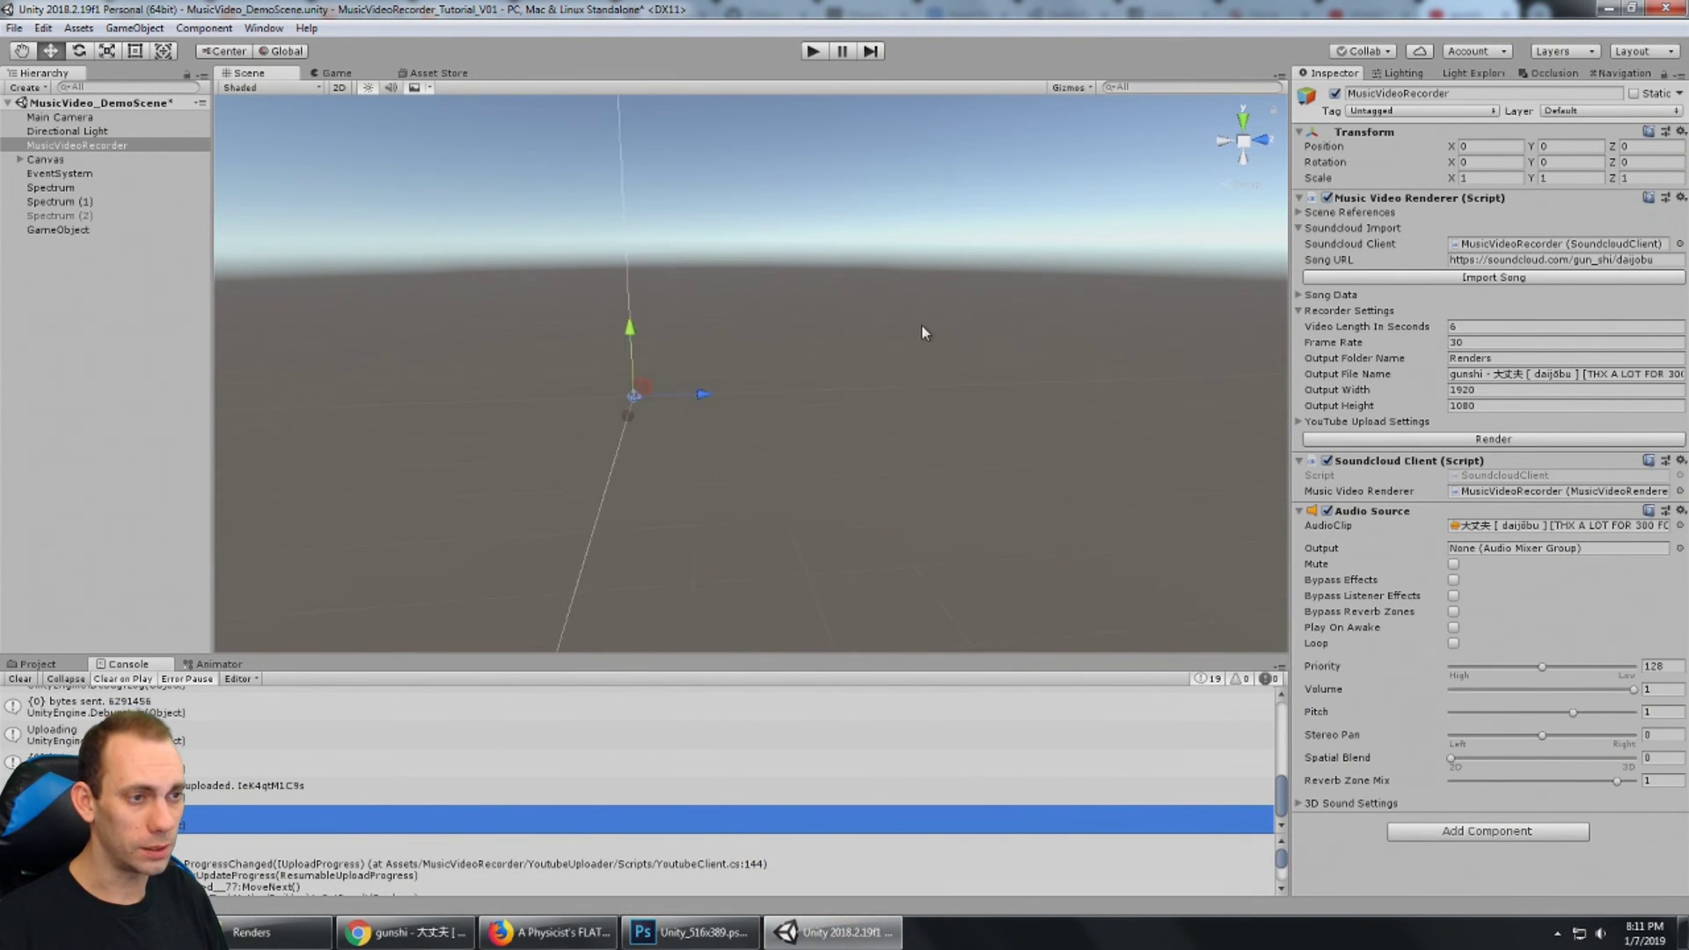
alt+drag(921, 324, 907, 395)
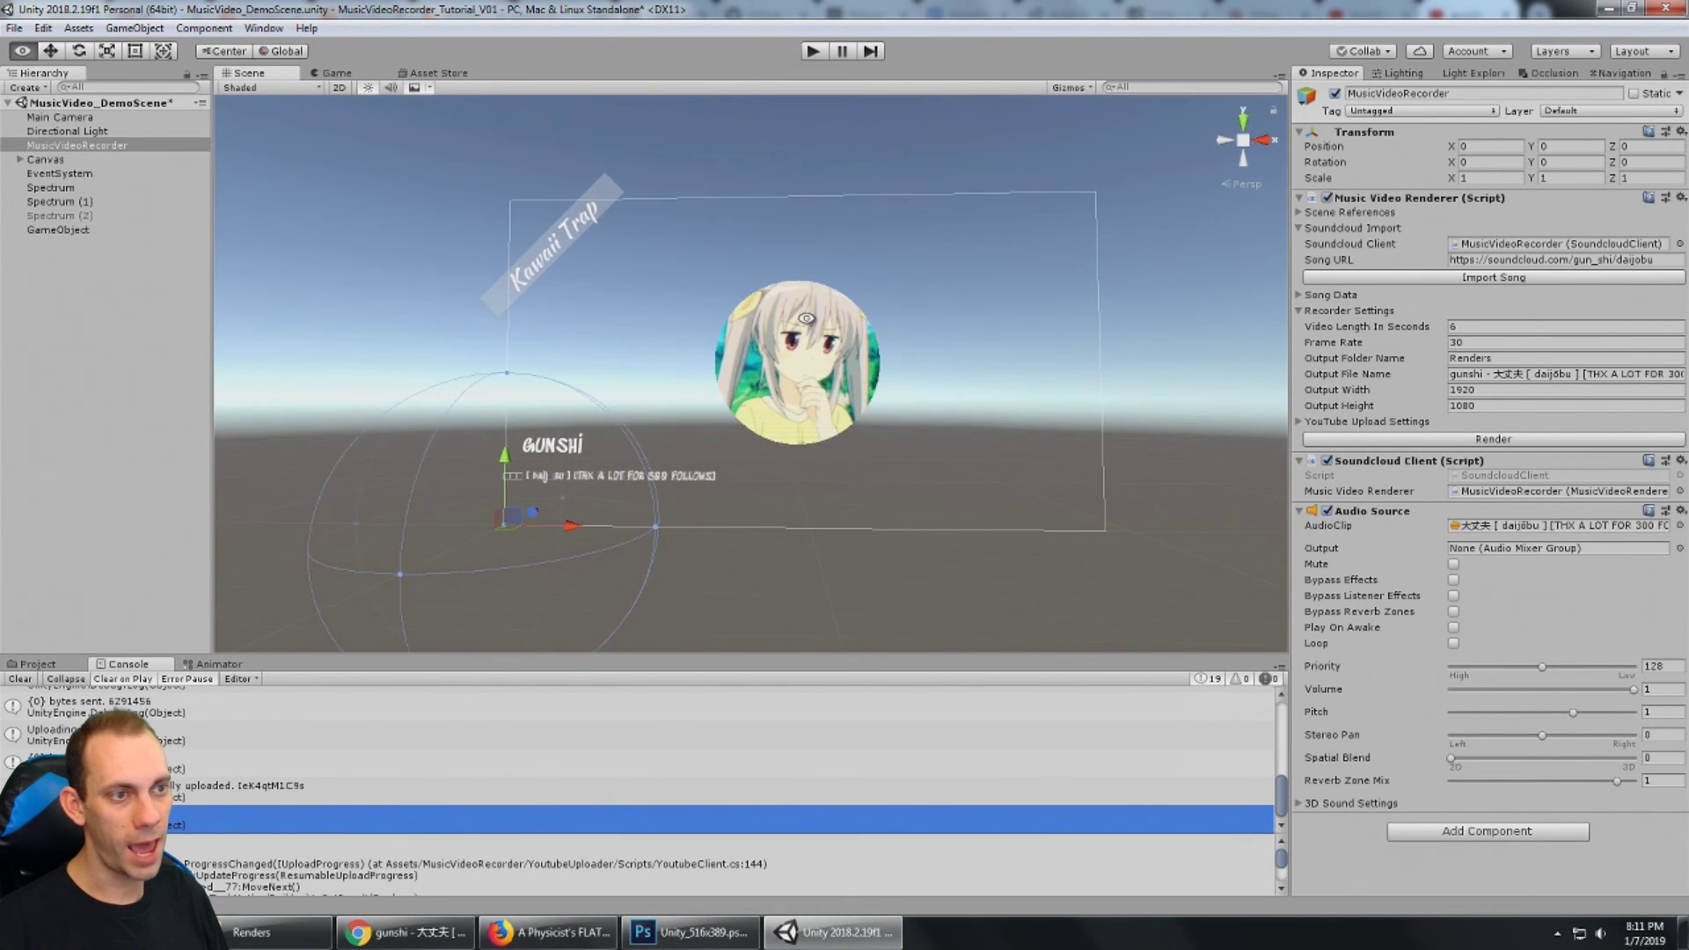
alt+drag(808, 319, 774, 312)
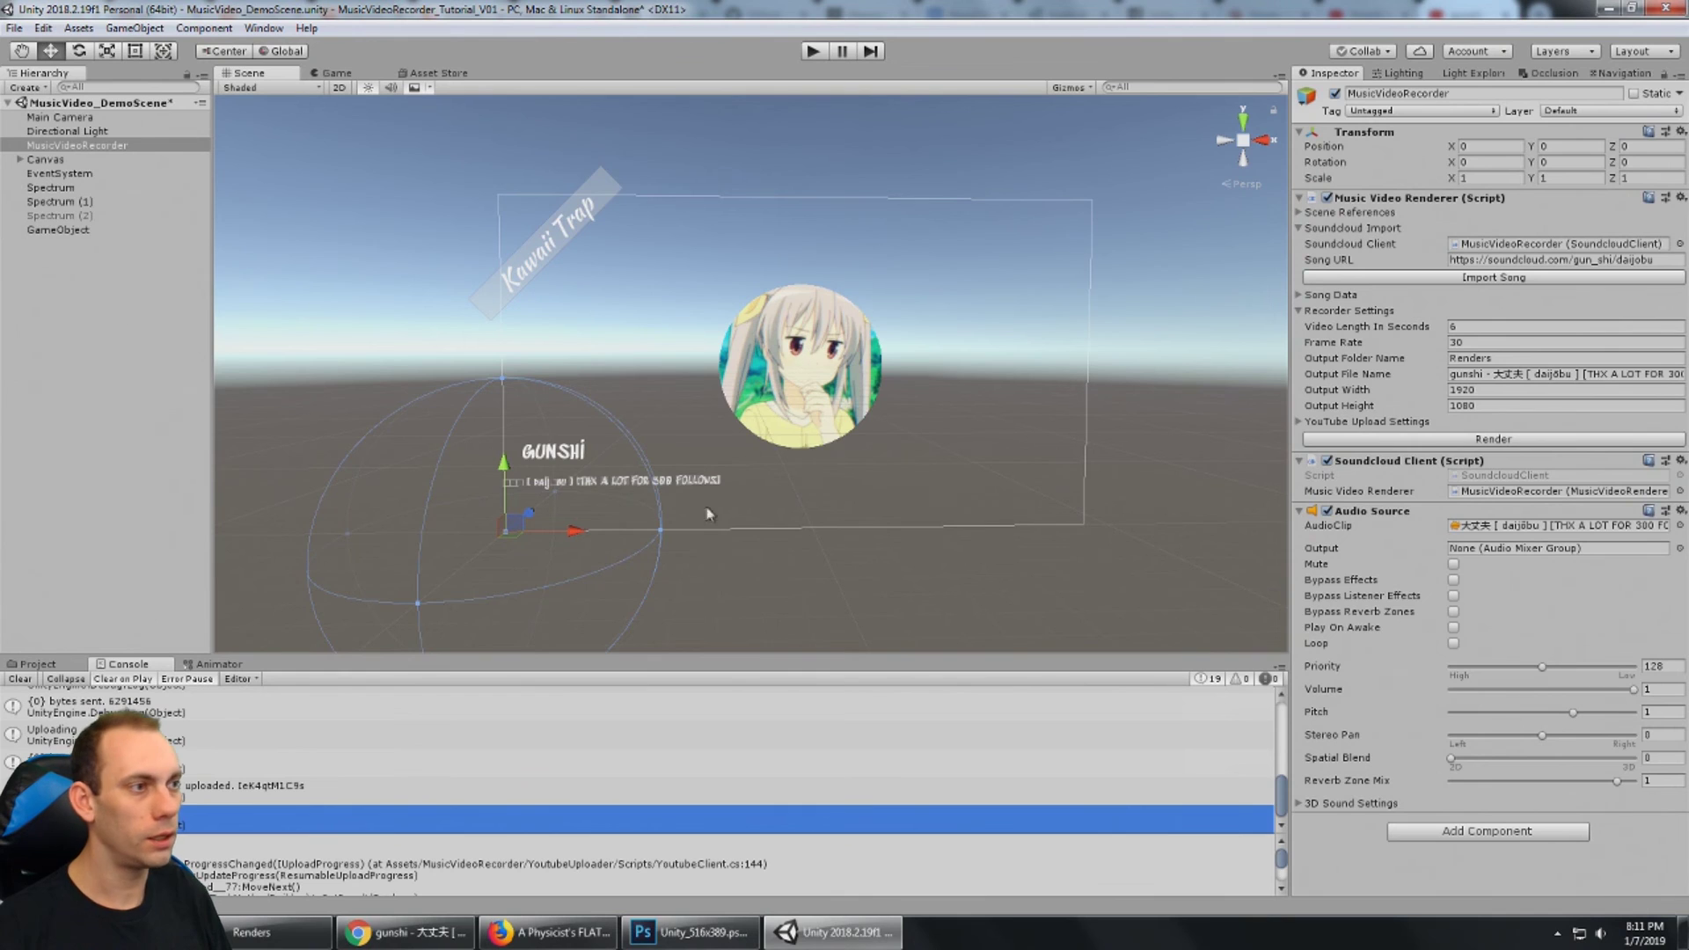
click(404, 931)
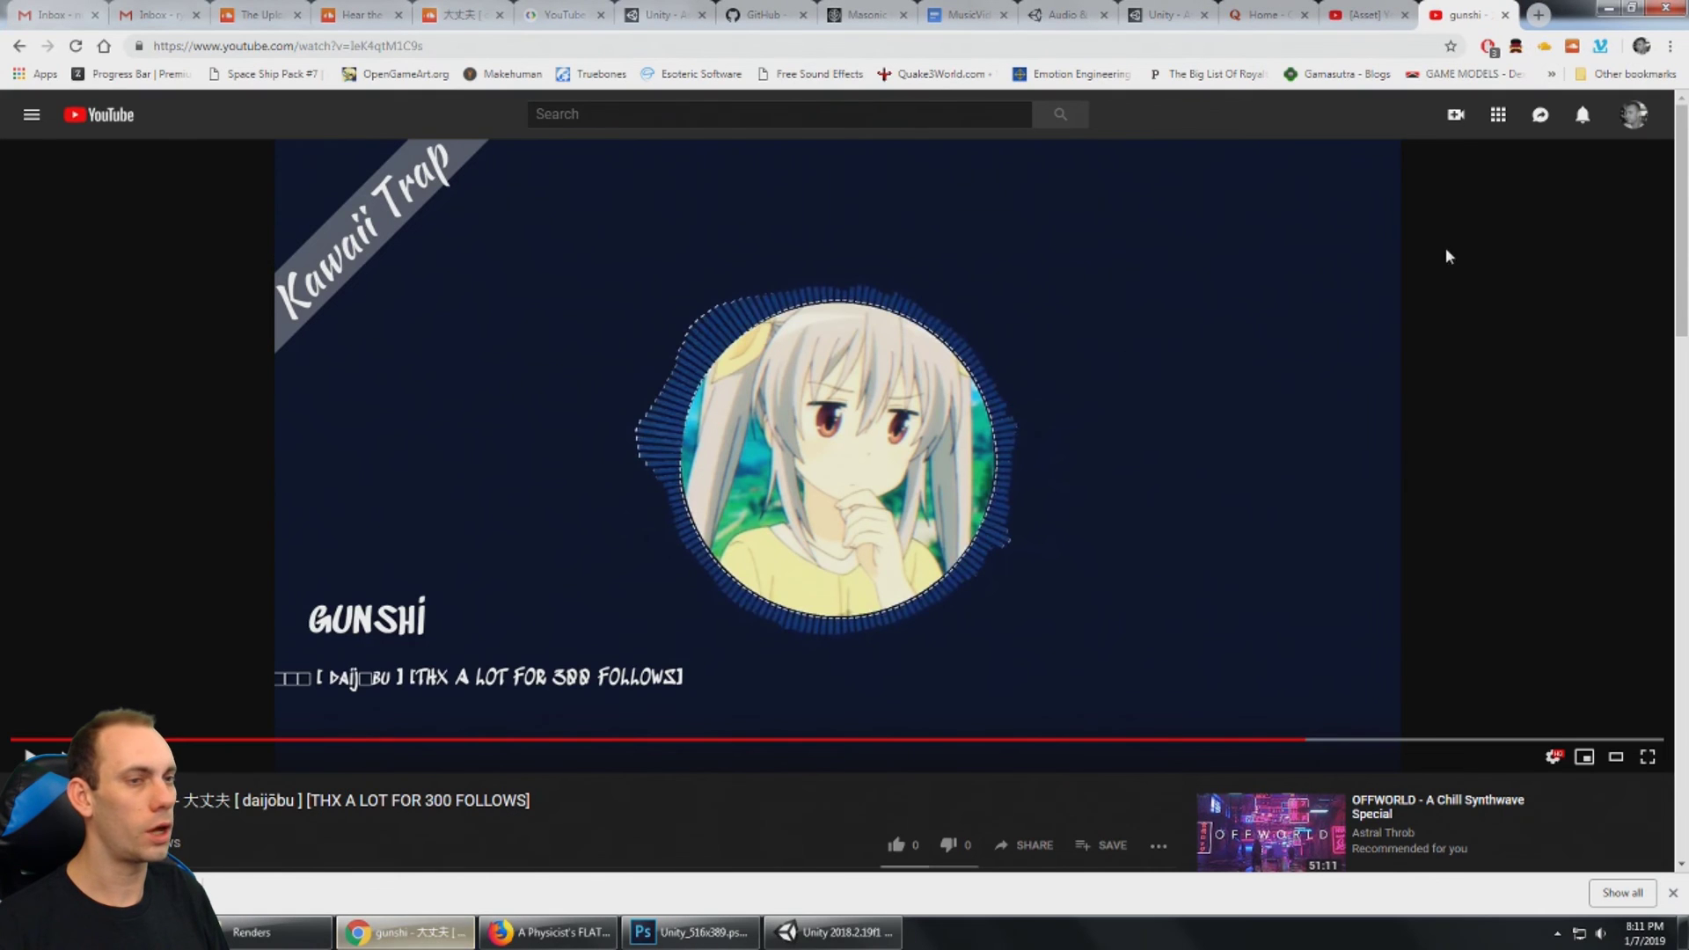
Step: Search the old Unity Asset Store for "rhythm" assets, replacing the earlier "music" query
click(1539, 15)
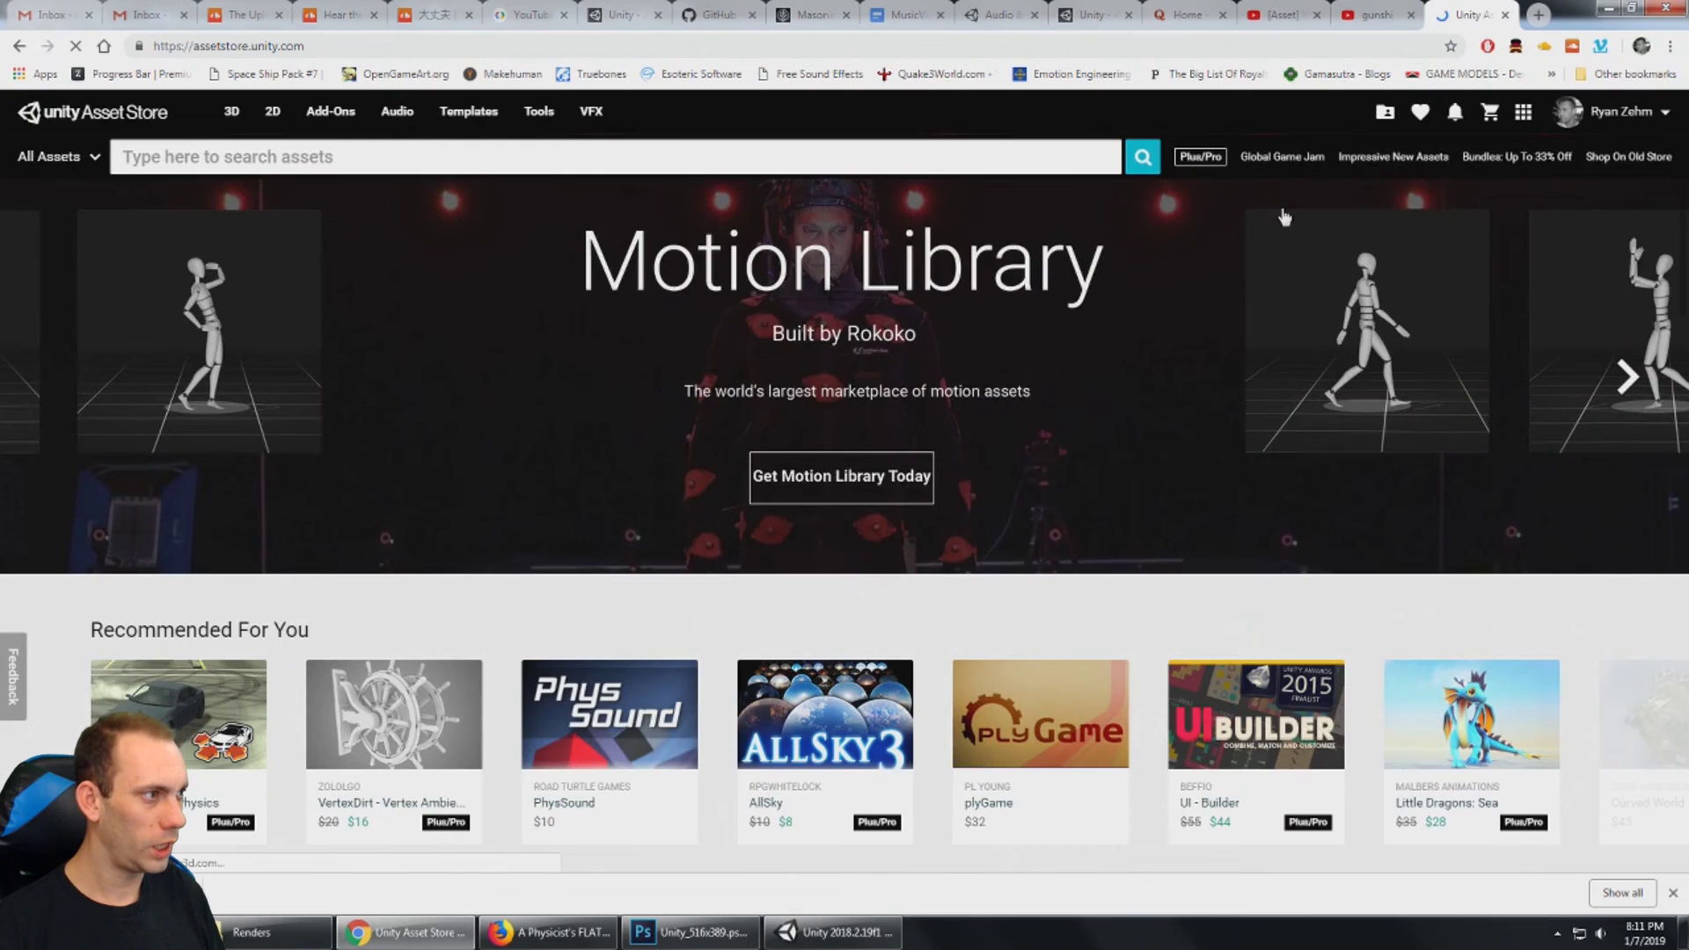
click(1601, 158)
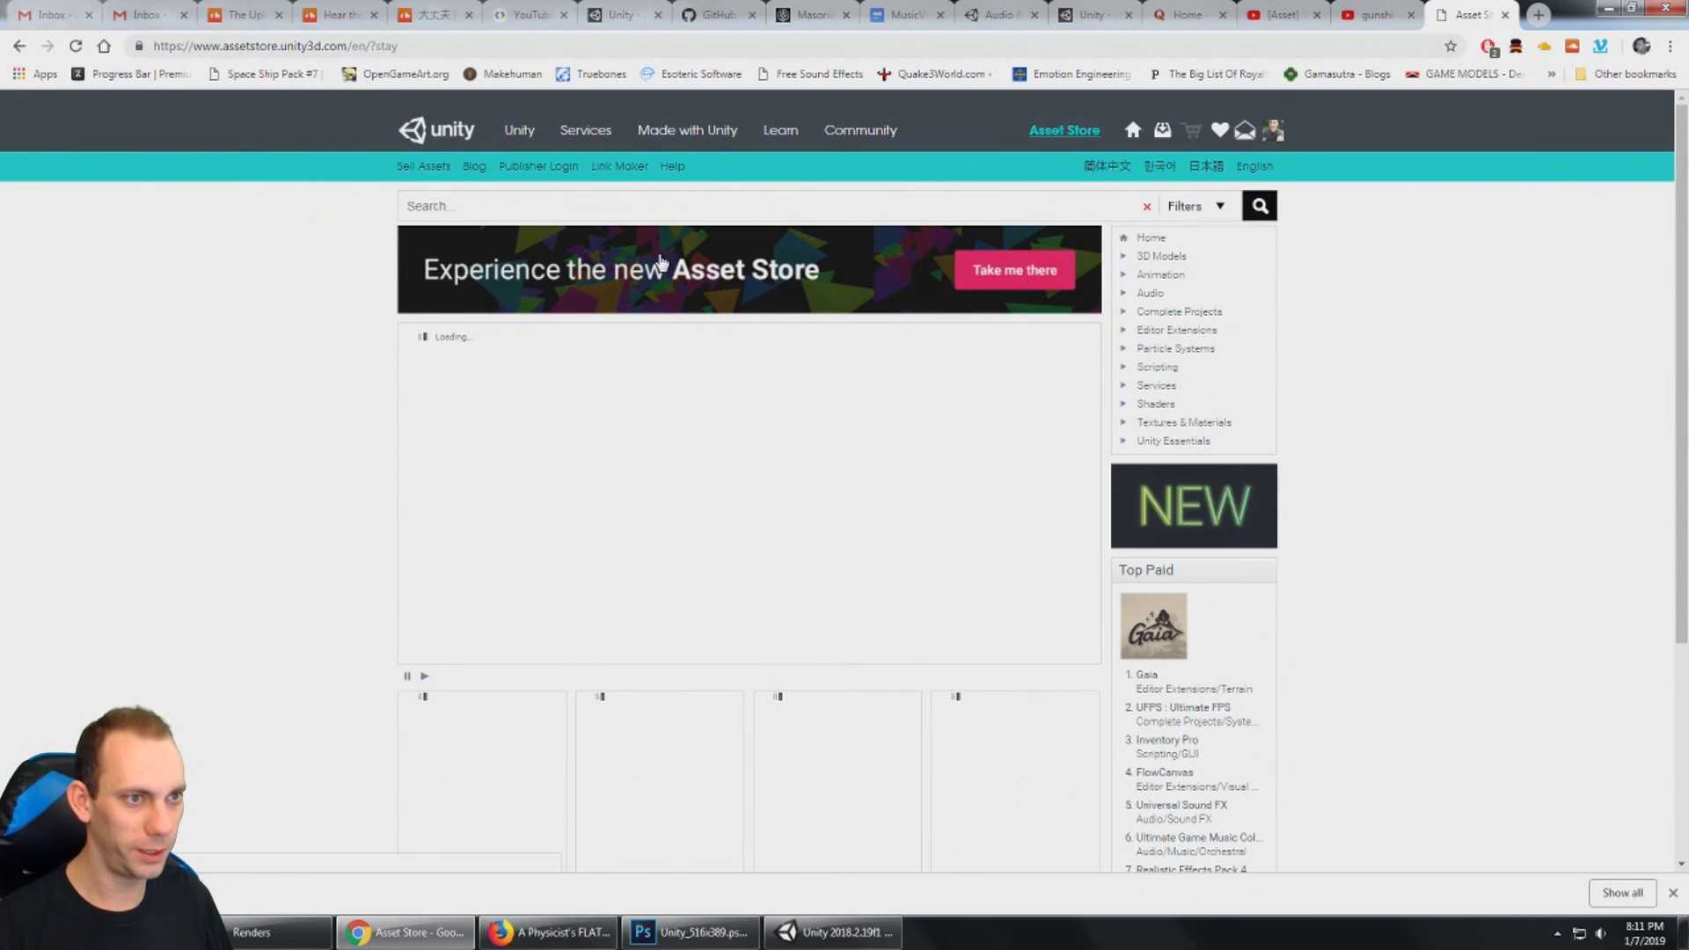
click(475, 204)
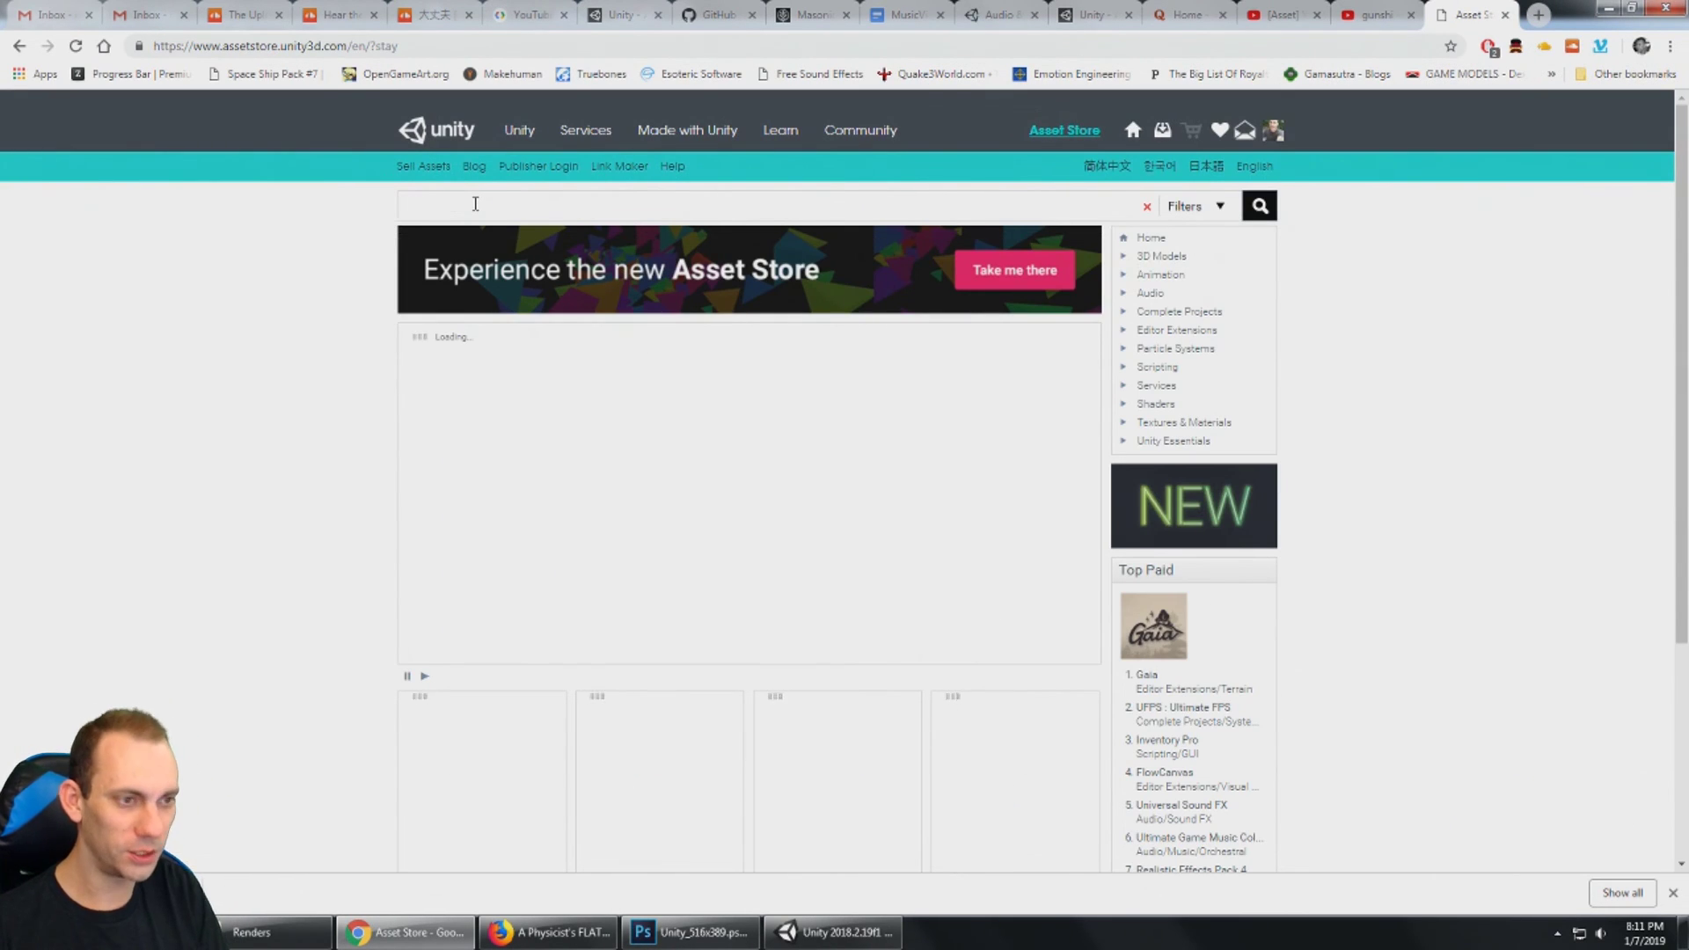
text(mus)
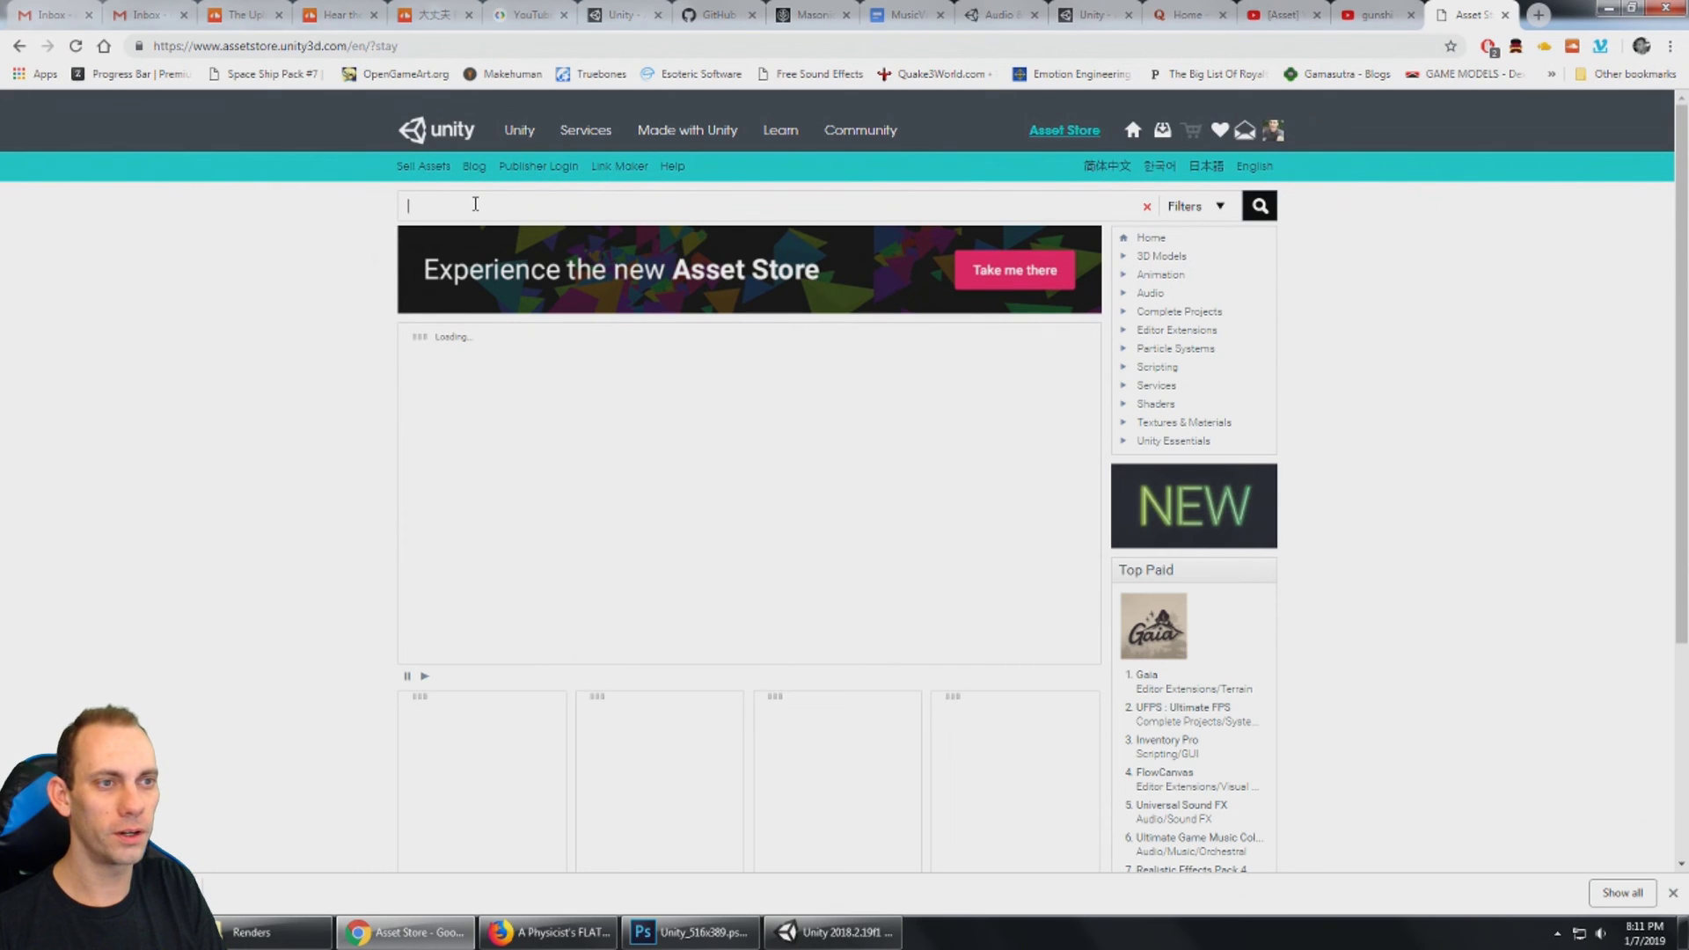
text(ic)
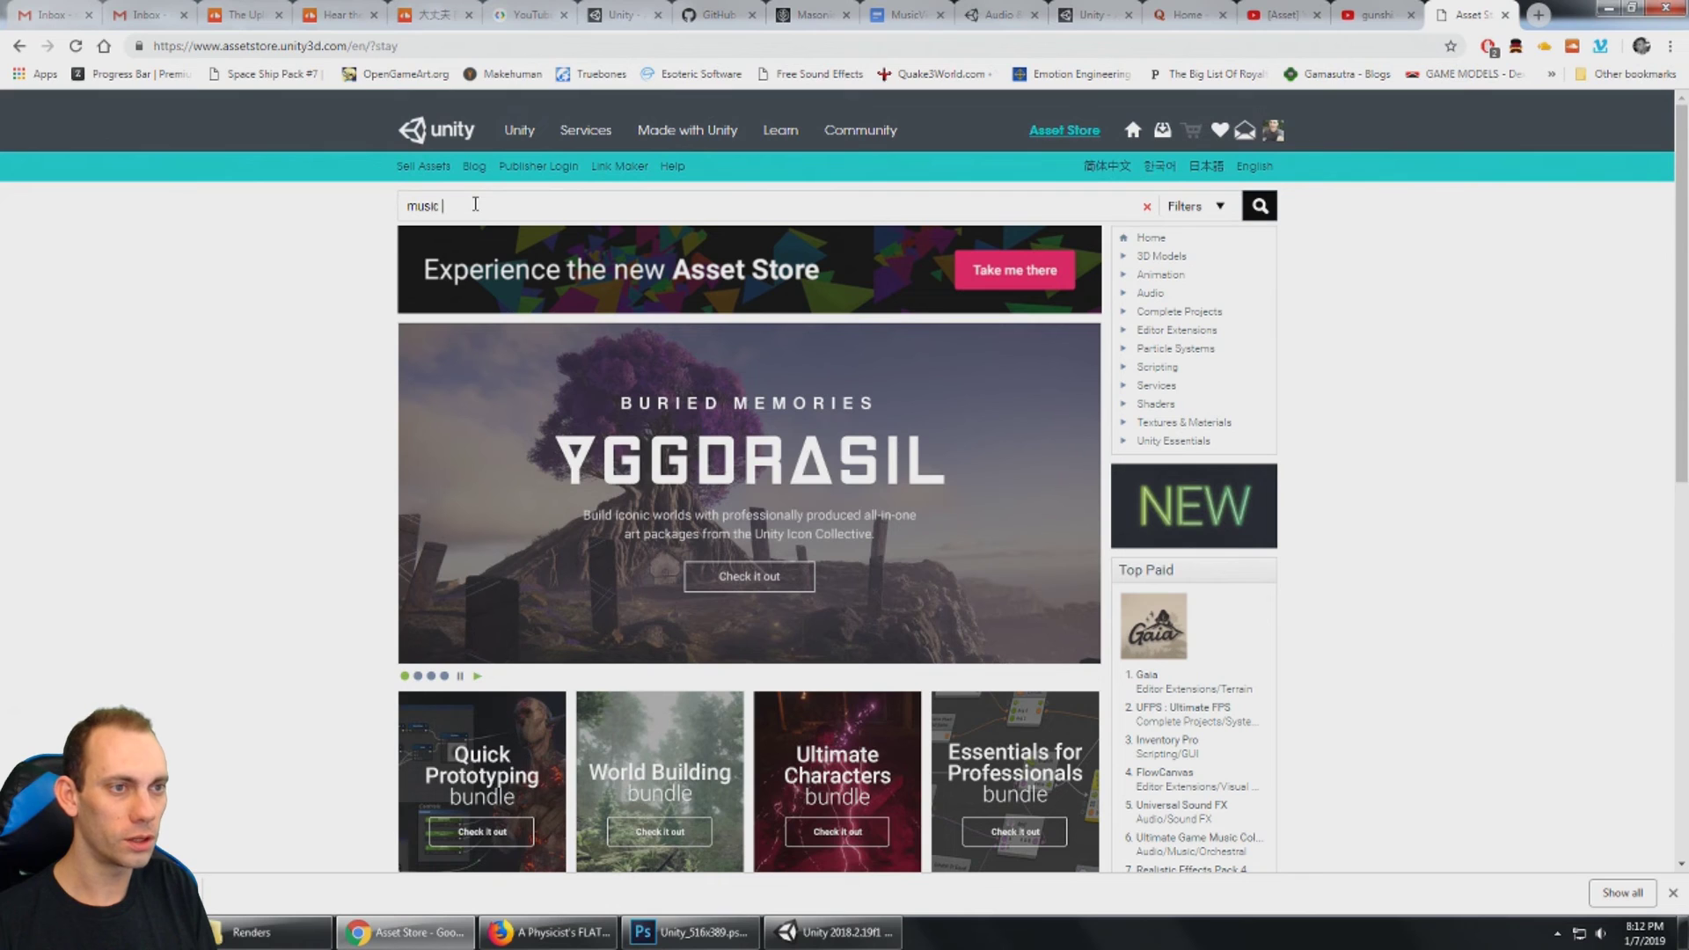
double_click(475, 204)
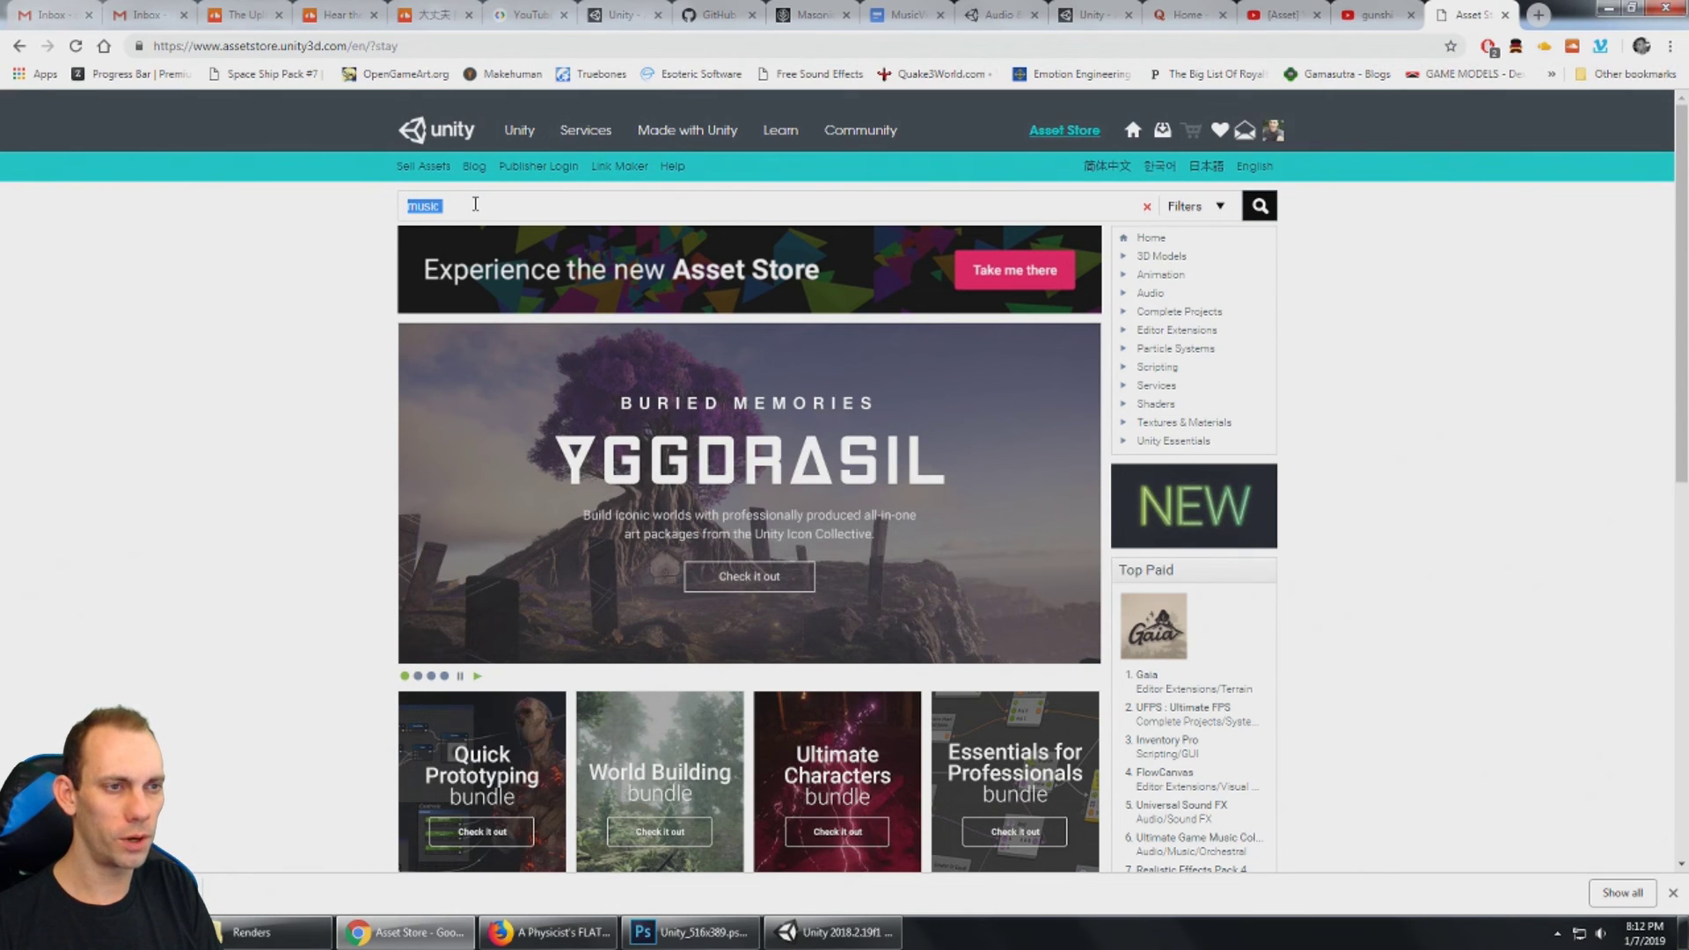
text(rhyth)
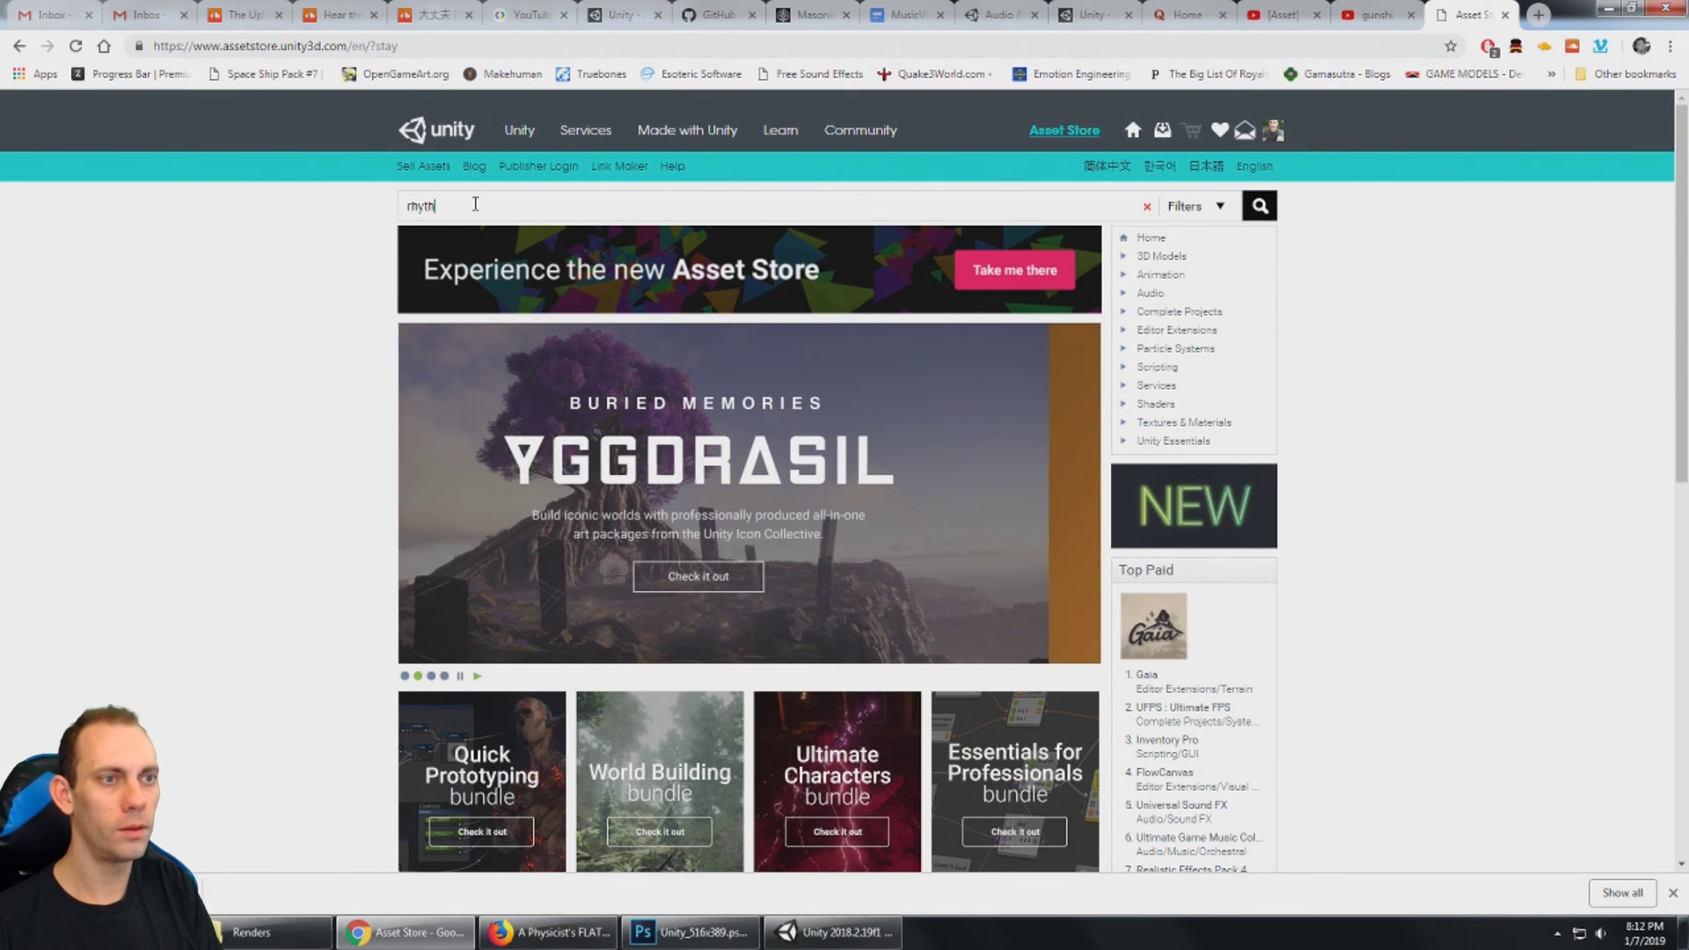
text(m)
key(Return)
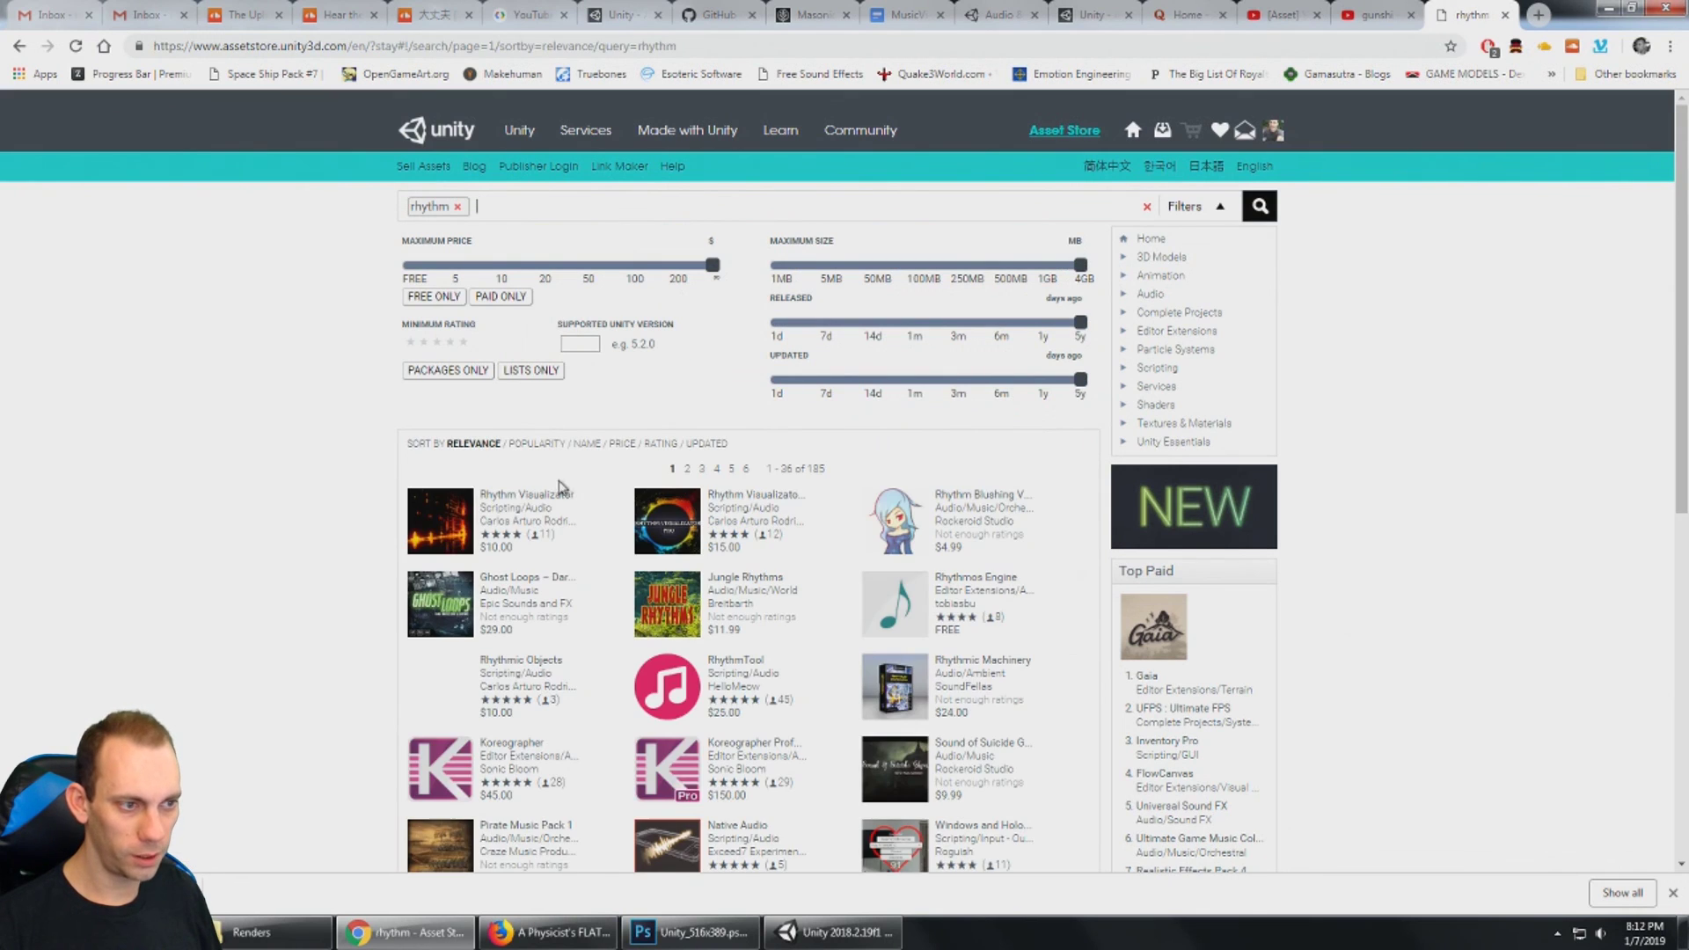
Step: View the Rhythm Visualizator Pro listing, then go to the SoundCloud daijōbu track
click(777, 495)
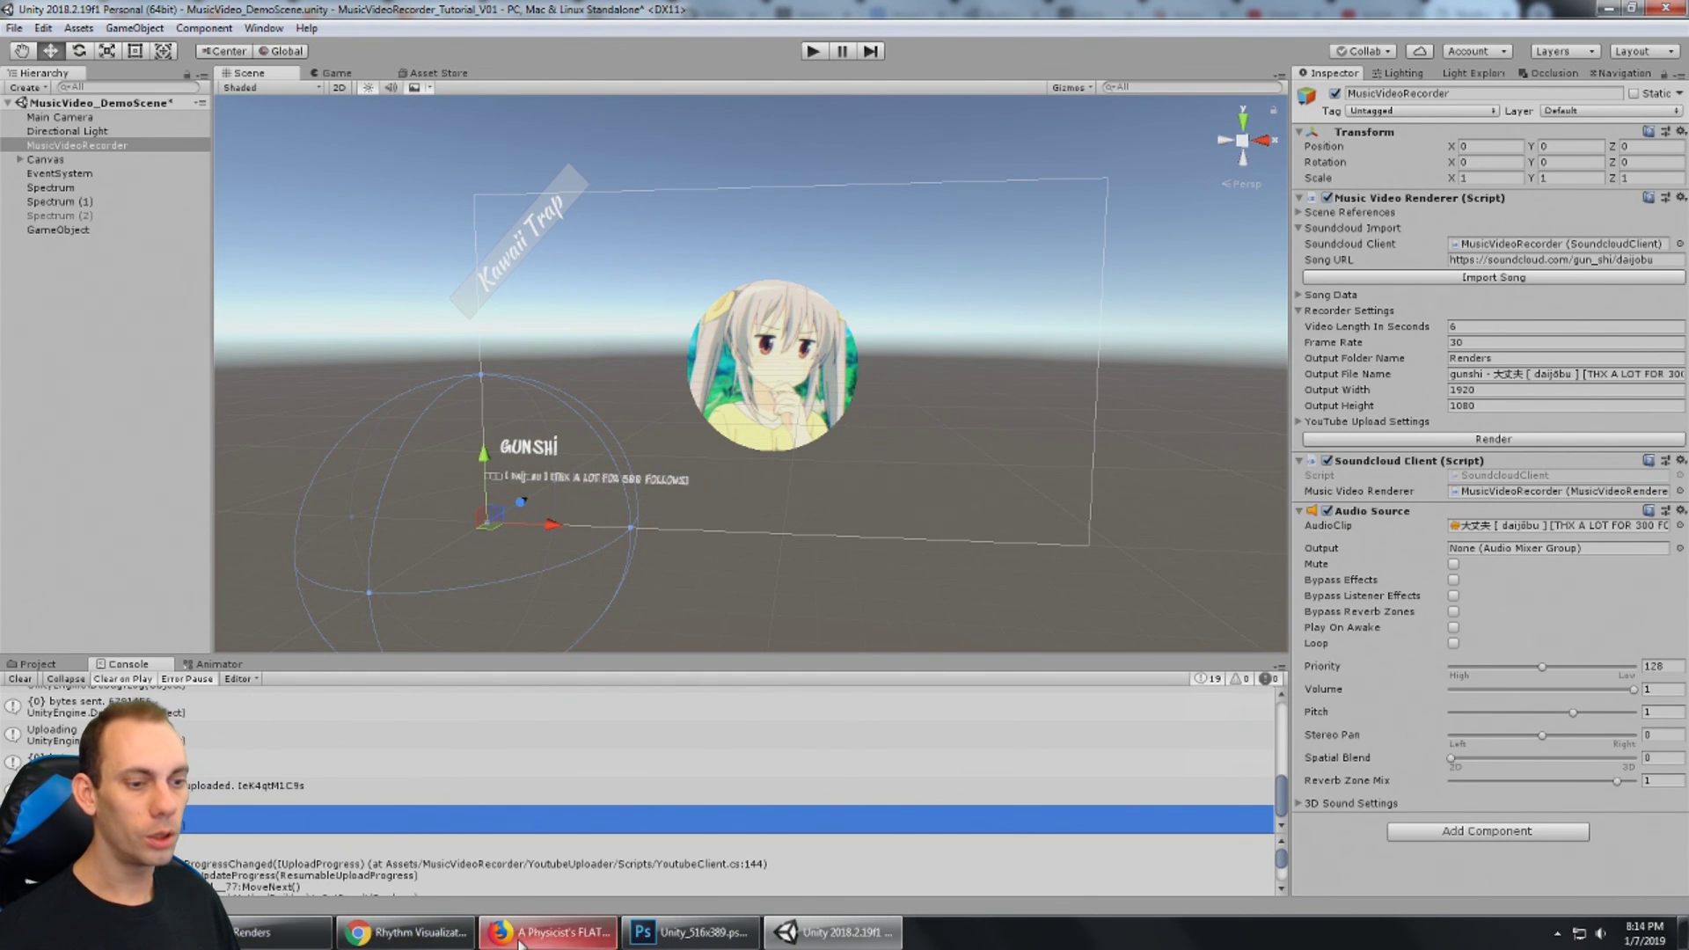
click(440, 935)
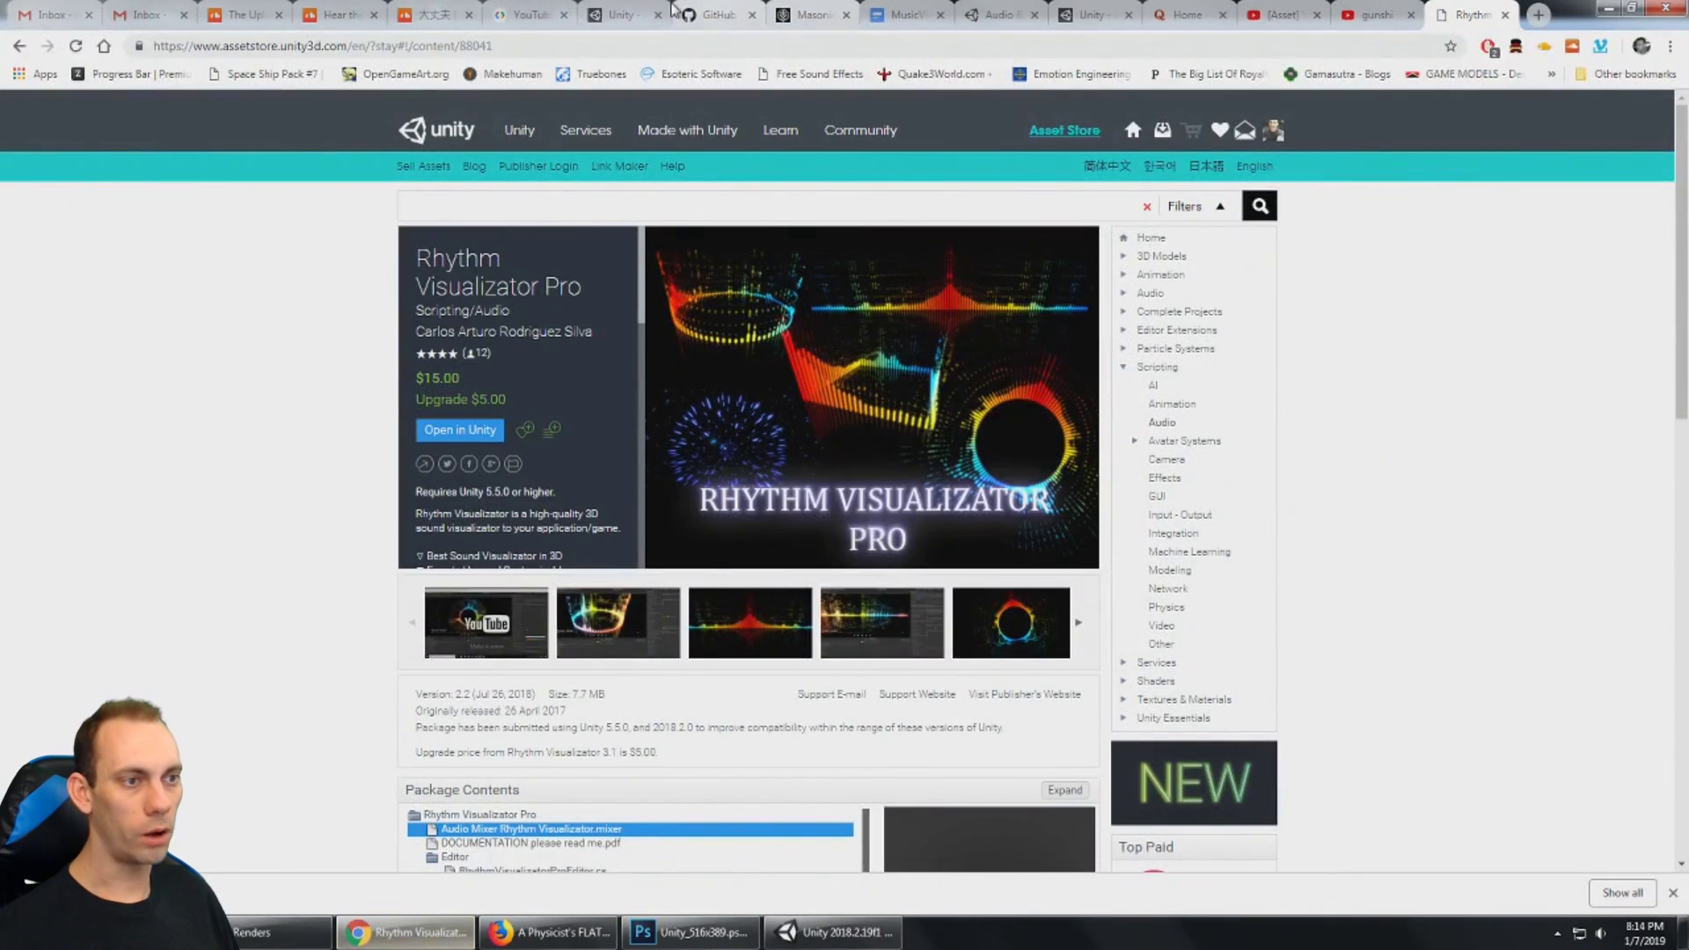
click(431, 15)
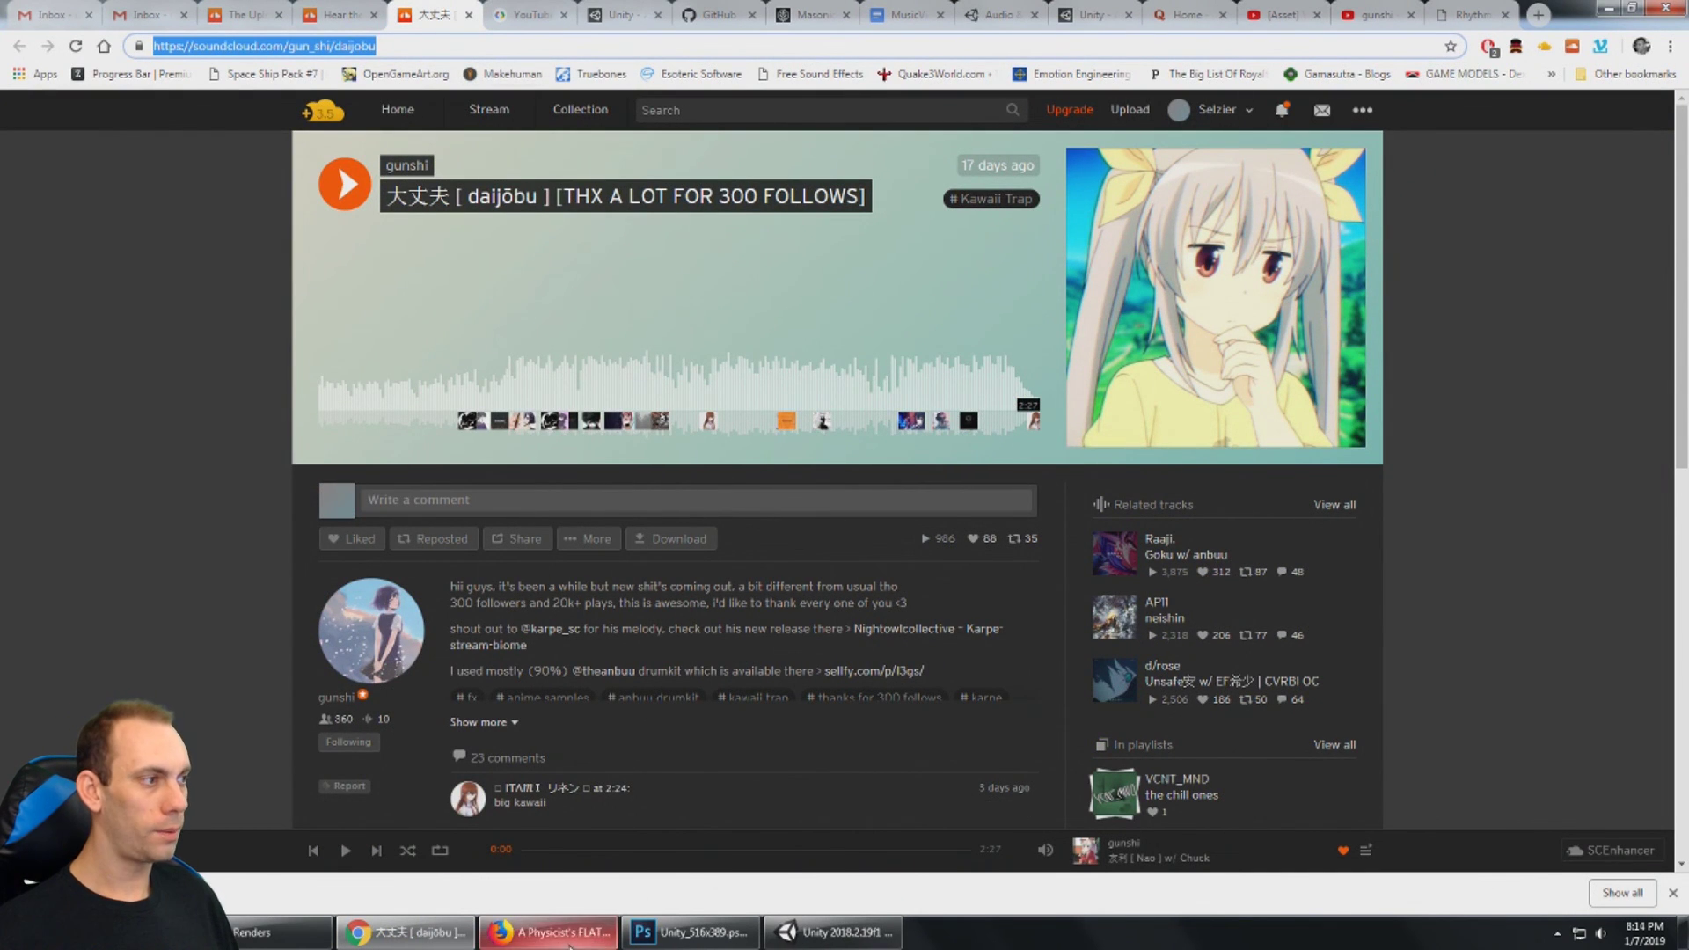
Step: Paste the daijōbu SoundCloud link into MusicVideoRecorder's Song URL field
click(835, 934)
click(1514, 261)
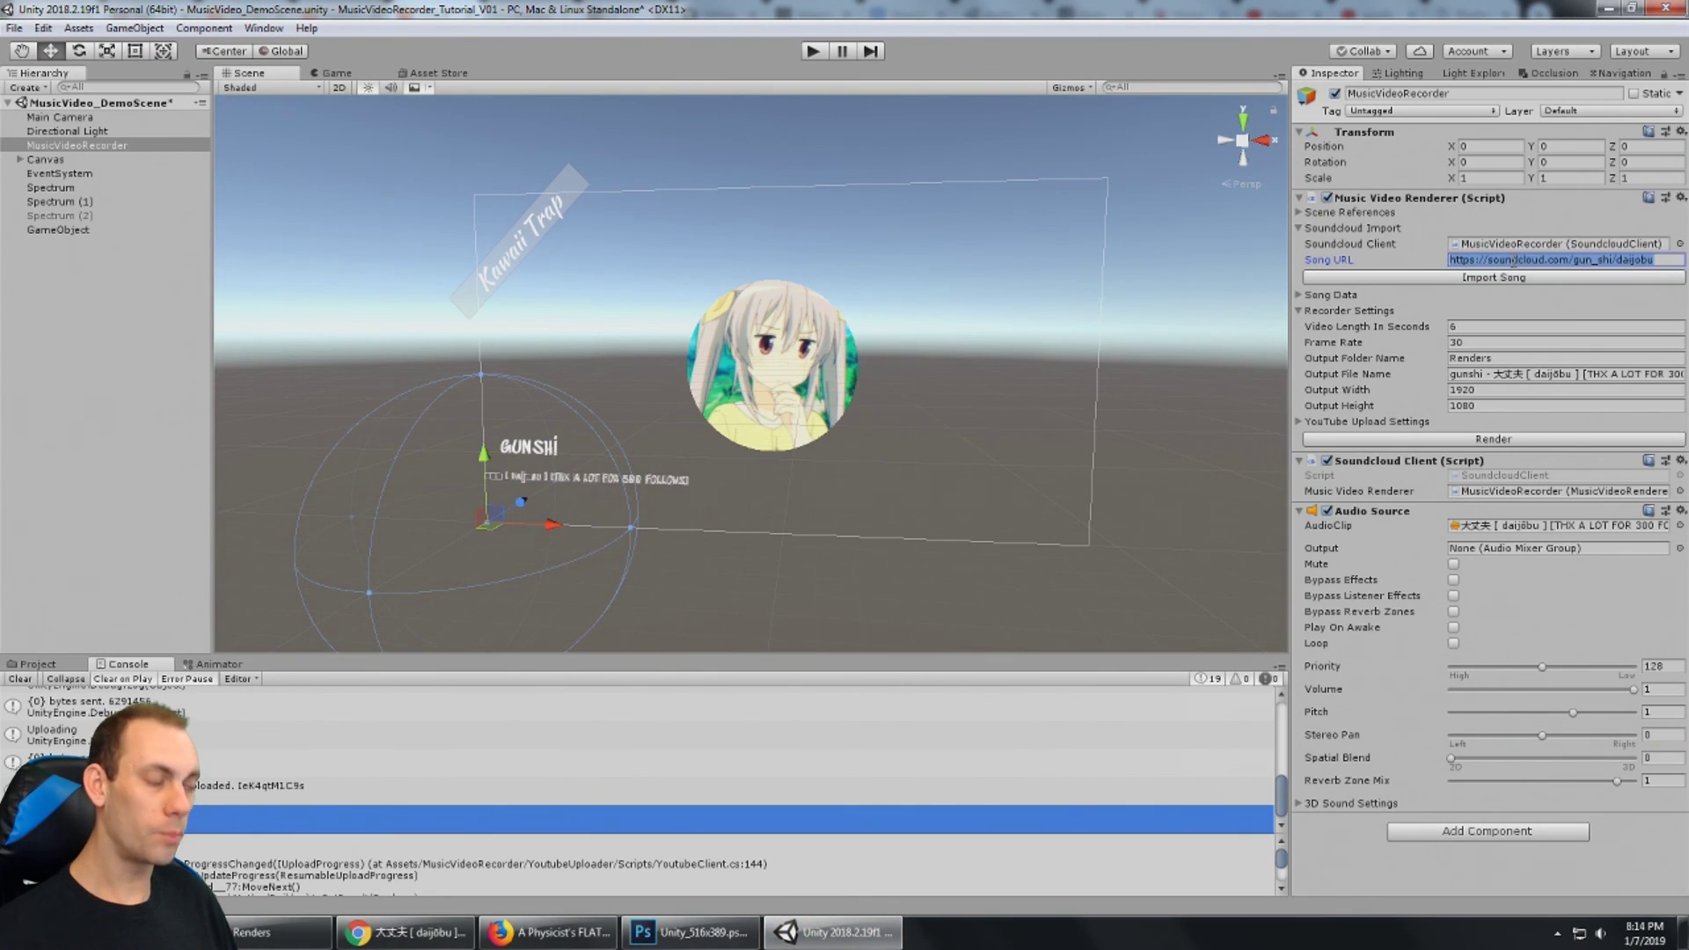
text(https://soundcloud.com/gun_shi/daijobu)
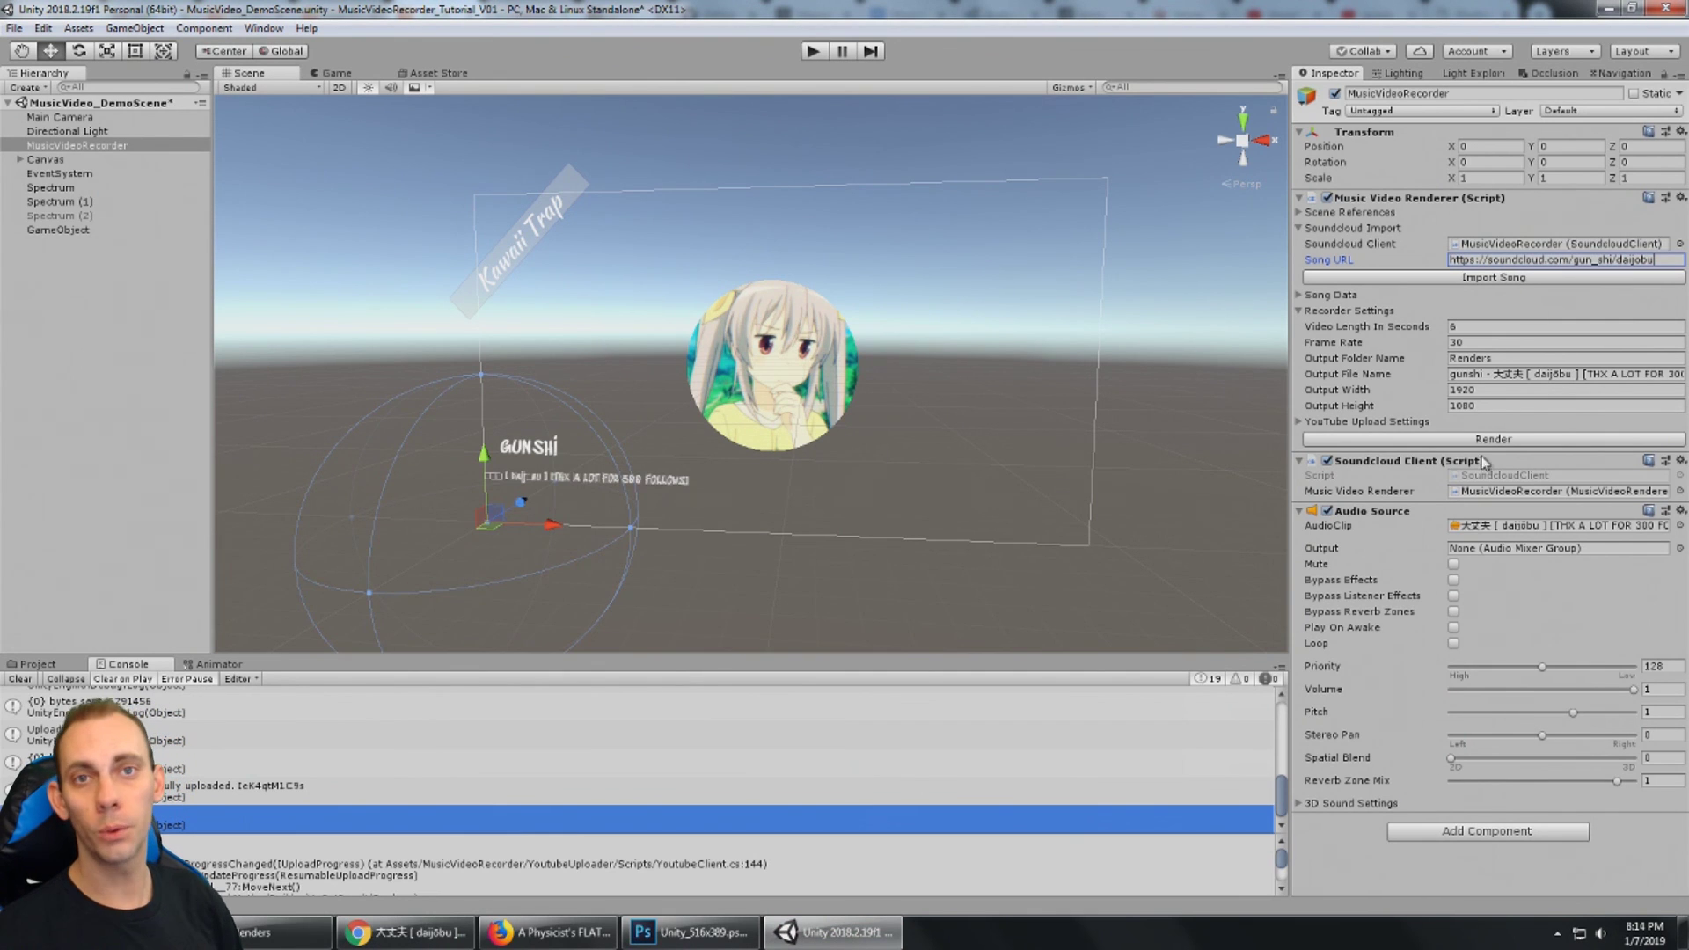